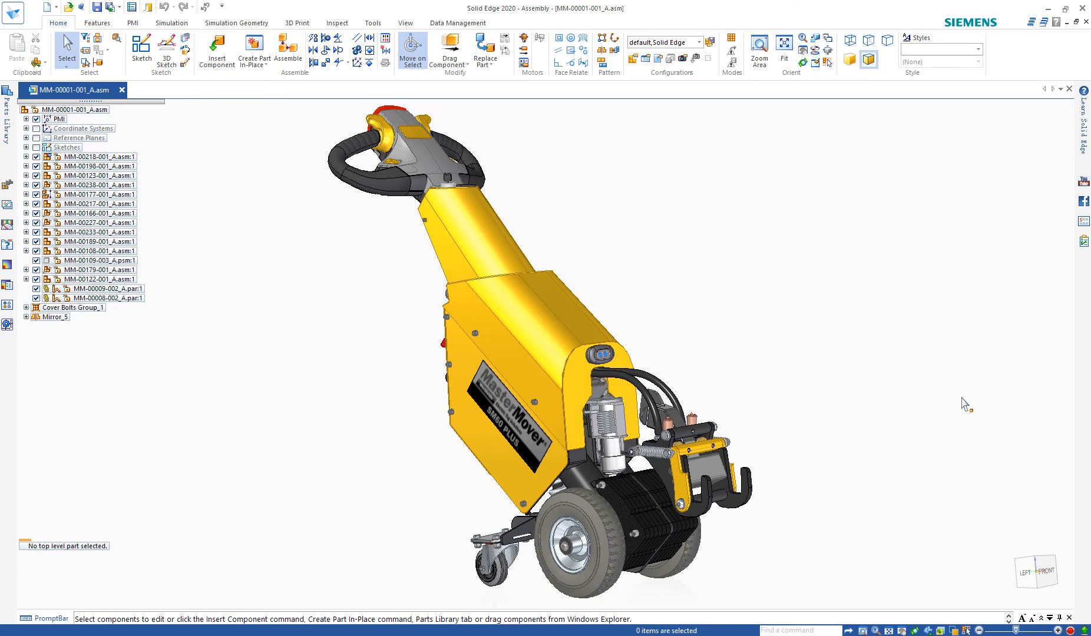
Step: View the SmartMover reference photo, close it, and examine the tug assembly from its left side
{"action": "key", "text": "alt+Tab"}
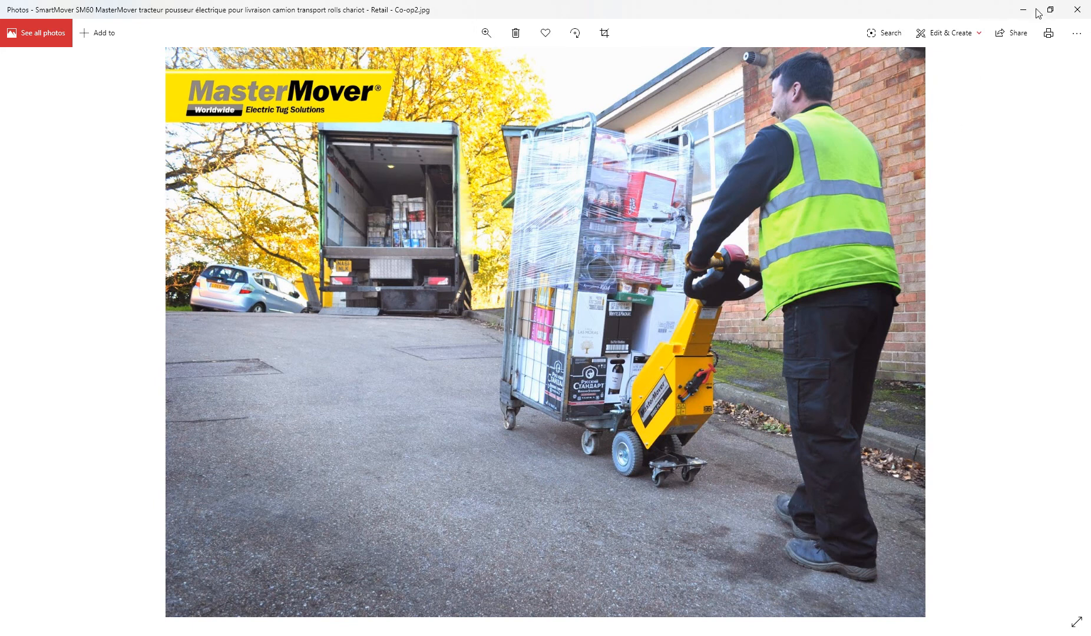
{"action": "left_click", "coordinate": [1077, 9]}
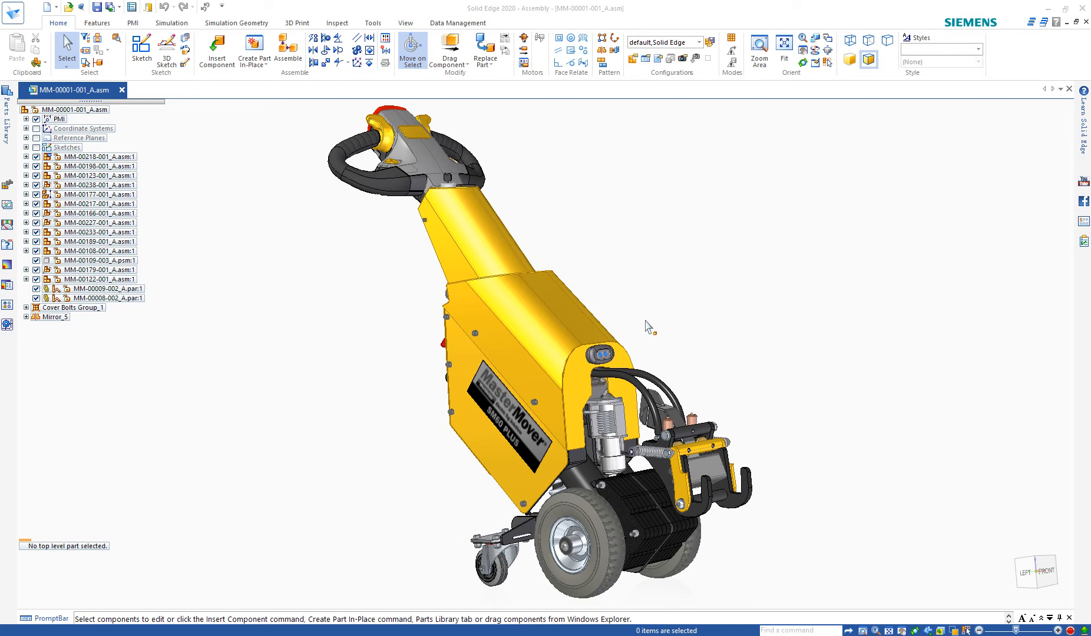
{"action": "middle_click_drag", "start_coordinate": [652, 326], "coordinate": [722, 349]}
{"action": "middle_click_drag", "start_coordinate": [711, 412], "coordinate": [738, 439]}
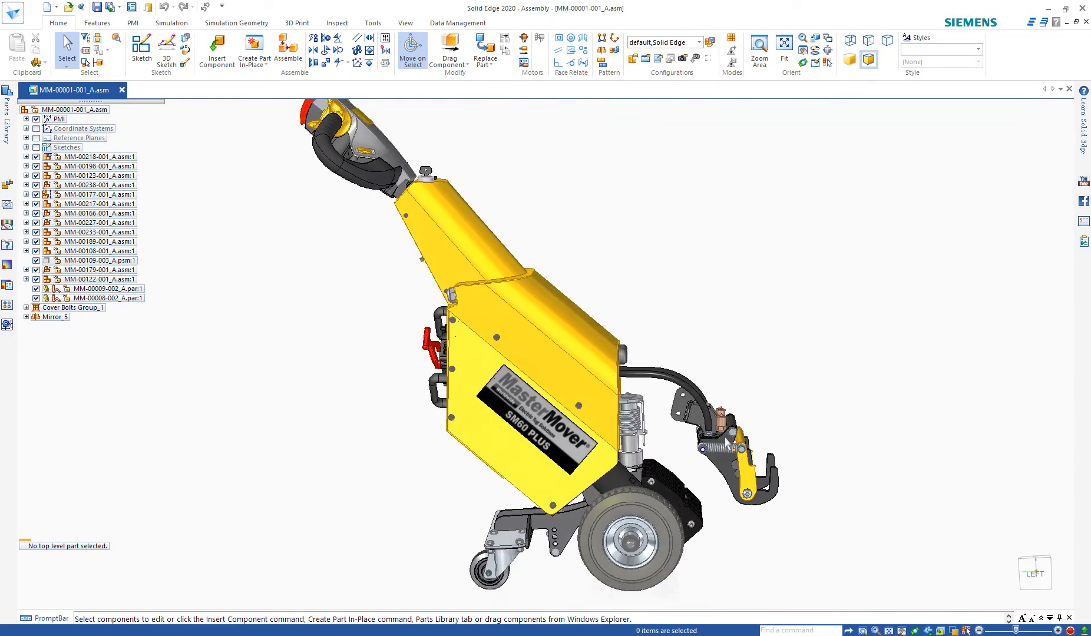
{"action": "scroll", "coordinate": [579, 402], "scroll_direction": "down", "scroll_amount": 3}
{"action": "scroll", "coordinate": [648, 351], "scroll_direction": "up", "scroll_amount": 5}
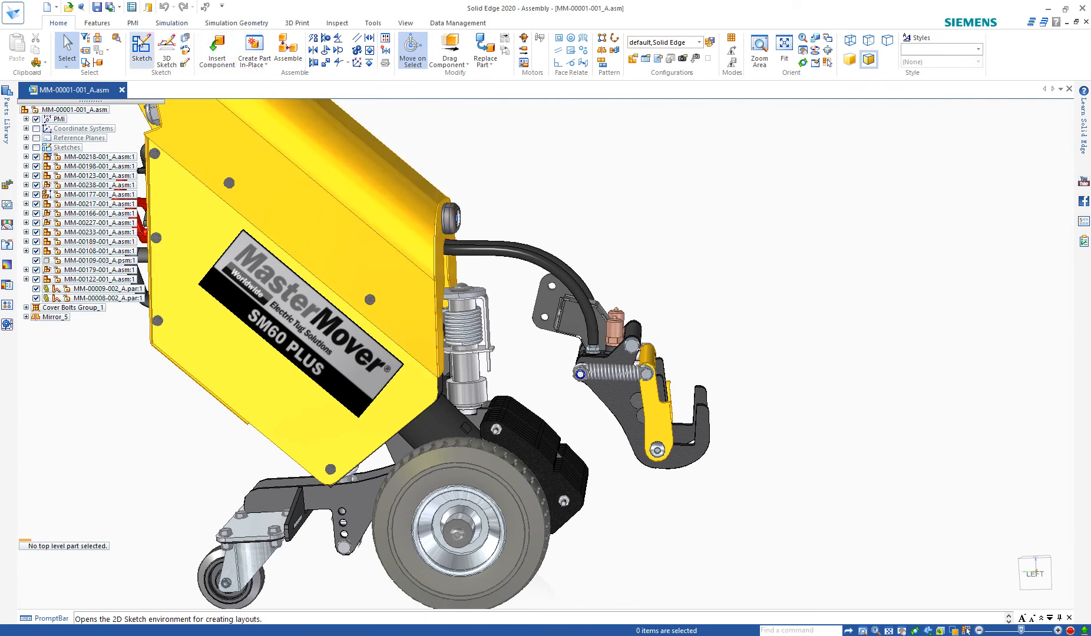
Step: Create a new part document from the ISO Metric template iso metric part.par
{"action": "left_click", "coordinate": [13, 11]}
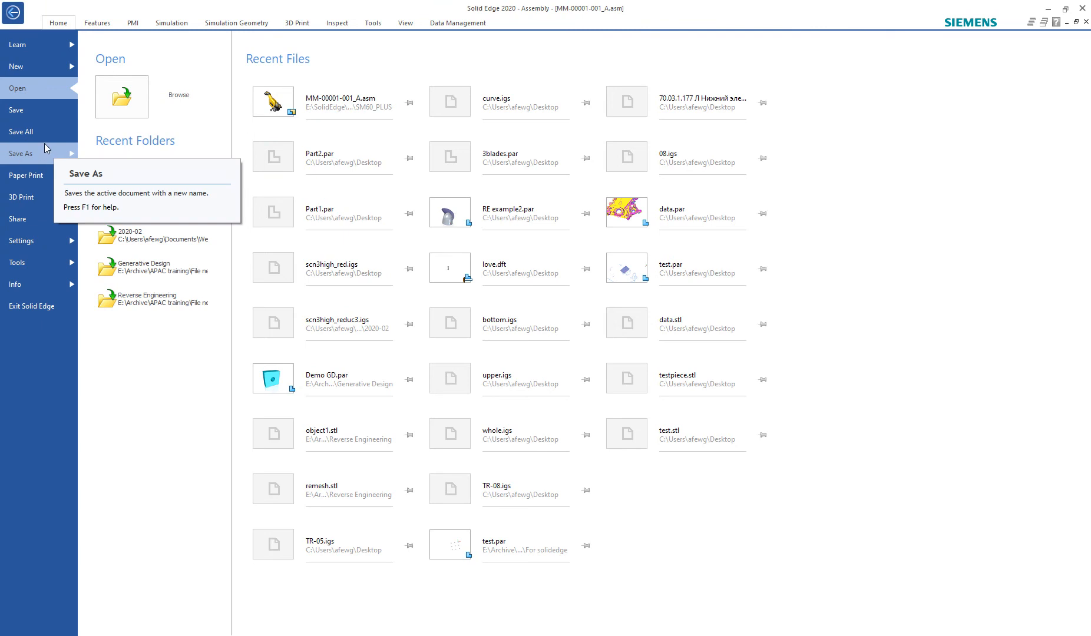
{"action": "left_click", "coordinate": [57, 69]}
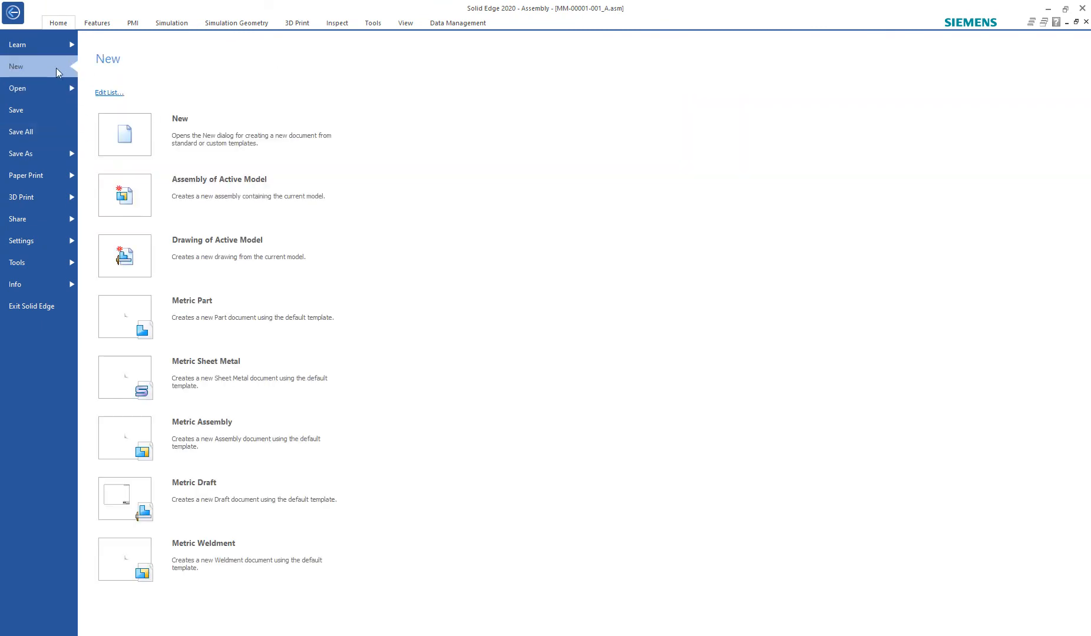
{"action": "left_click", "coordinate": [272, 136]}
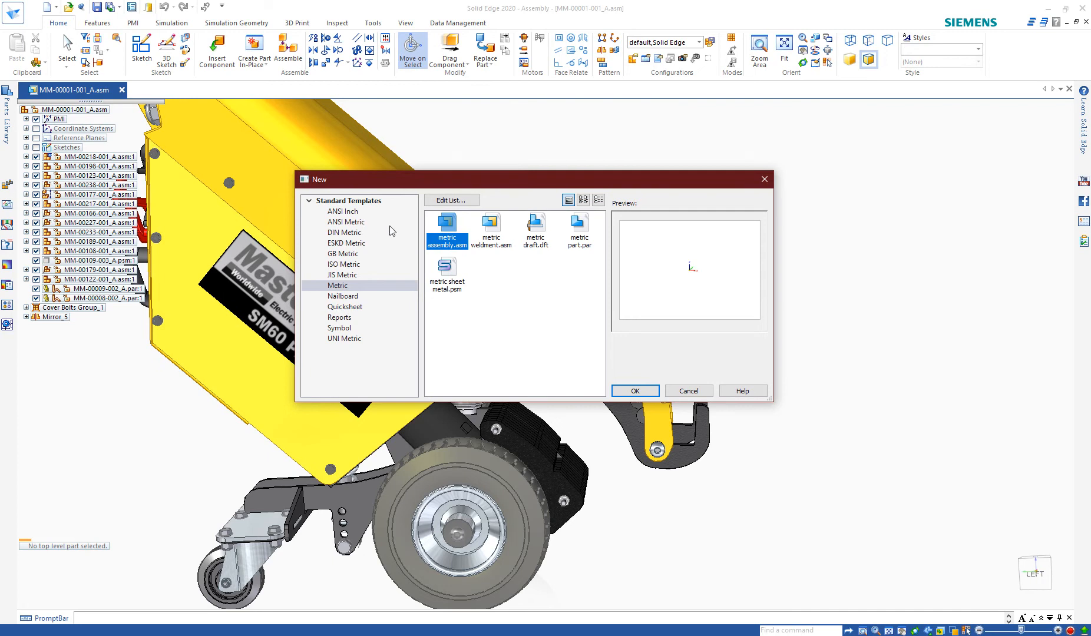
{"action": "left_click", "coordinate": [358, 265]}
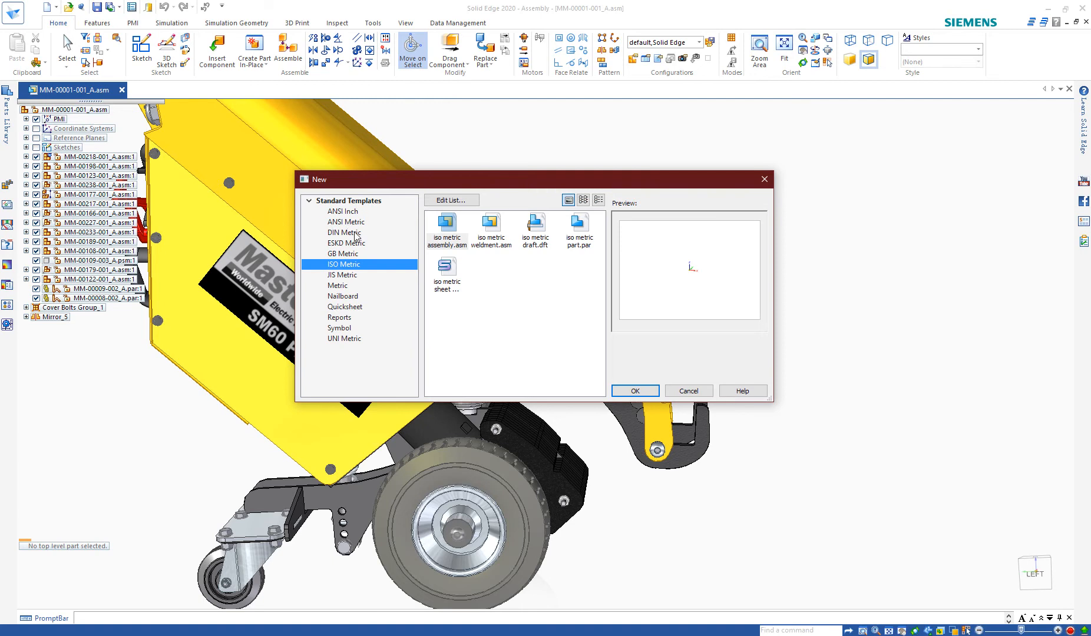
{"action": "left_click", "coordinate": [590, 244]}
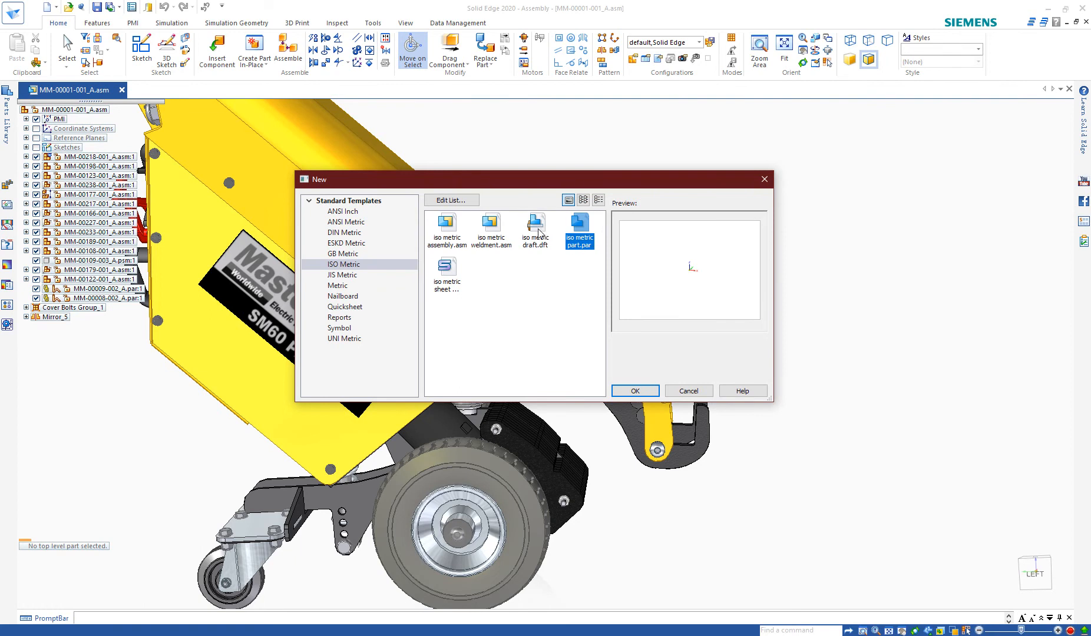
{"action": "left_click", "coordinate": [496, 235]}
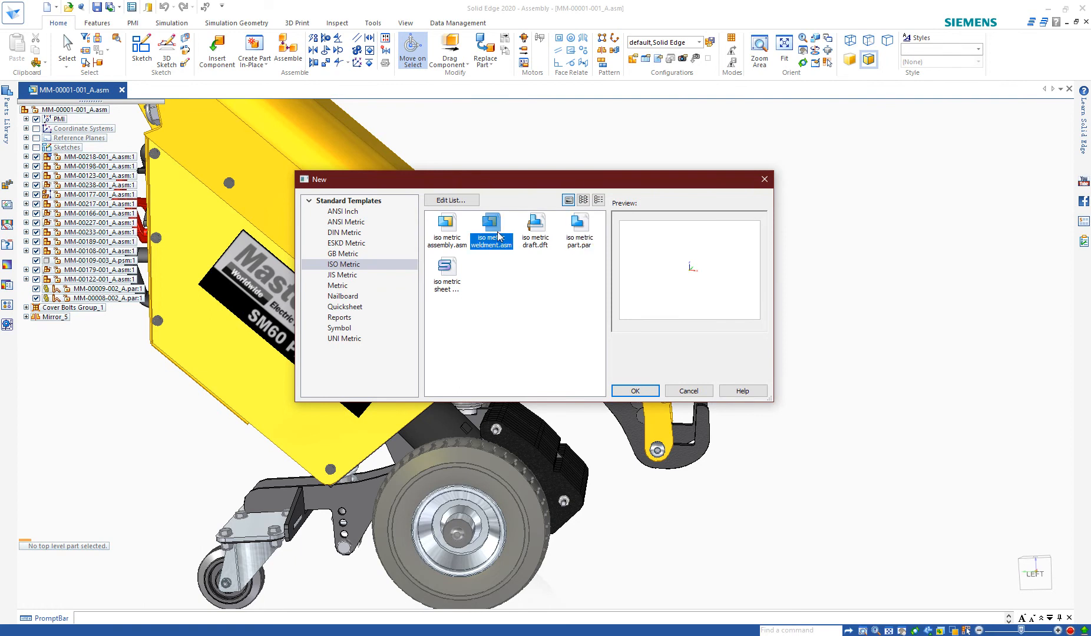
{"action": "left_click", "coordinate": [586, 231]}
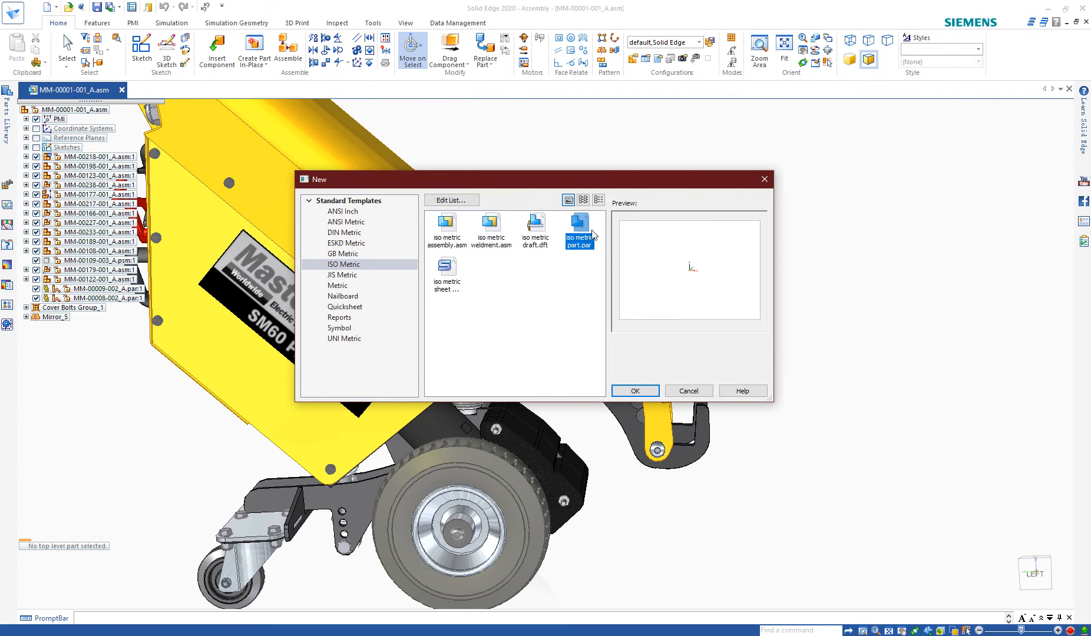
{"action": "left_click", "coordinate": [637, 391]}
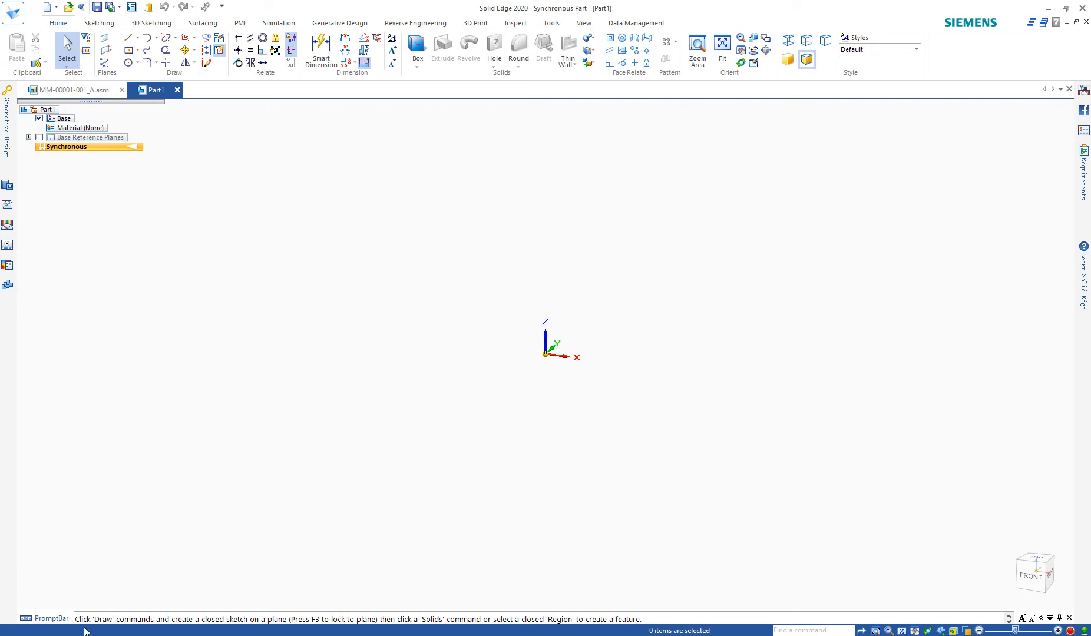
Step: Look up the command "extrude" with the command search and close the results
{"action": "left_click", "coordinate": [827, 629]}
{"action": "type", "text": "extrude"}
{"action": "key", "text": "Return"}
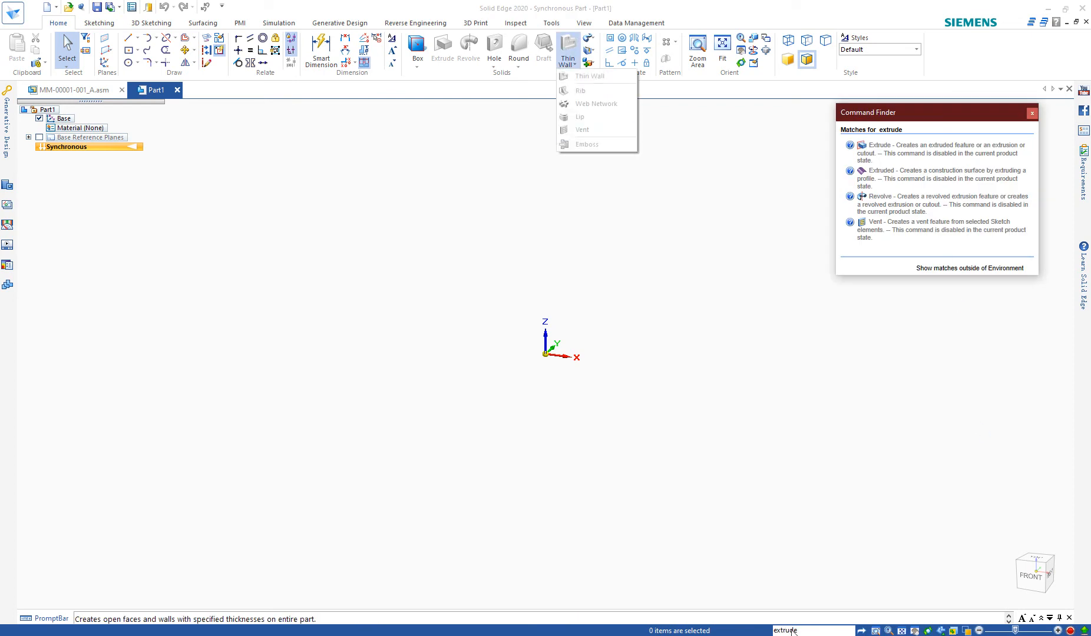
{"action": "left_click", "coordinate": [1032, 113]}
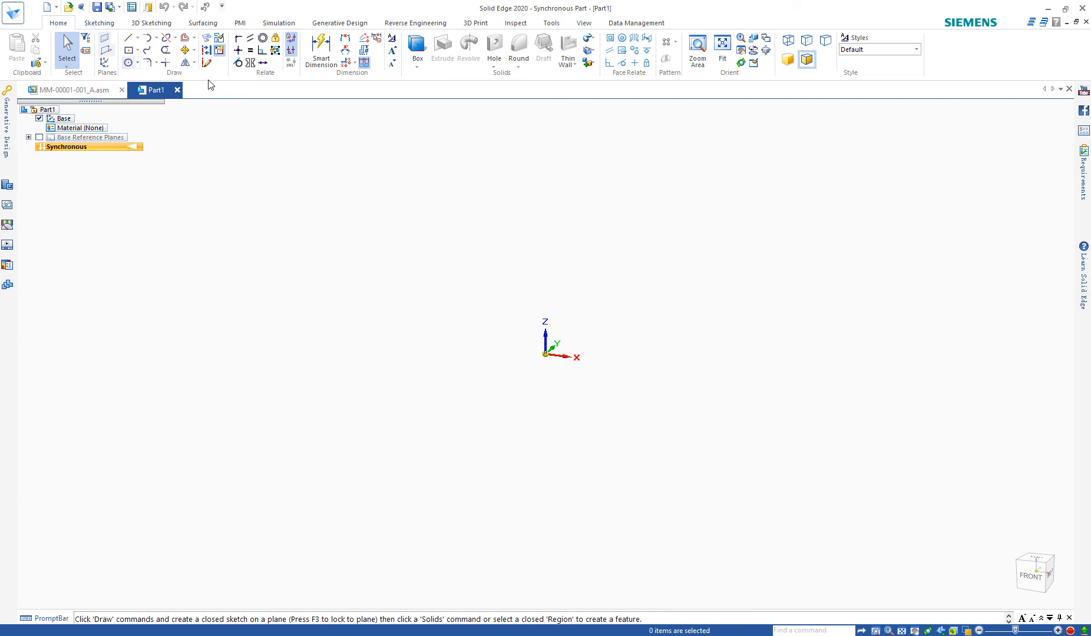
Step: Examine the part environment's commands, from sketching and surfacing to simulation, 3D printing, inspection and data management, and compare them with the assembly environment
{"action": "left_click", "coordinate": [105, 25]}
{"action": "left_click", "coordinate": [136, 24]}
{"action": "left_click", "coordinate": [186, 23]}
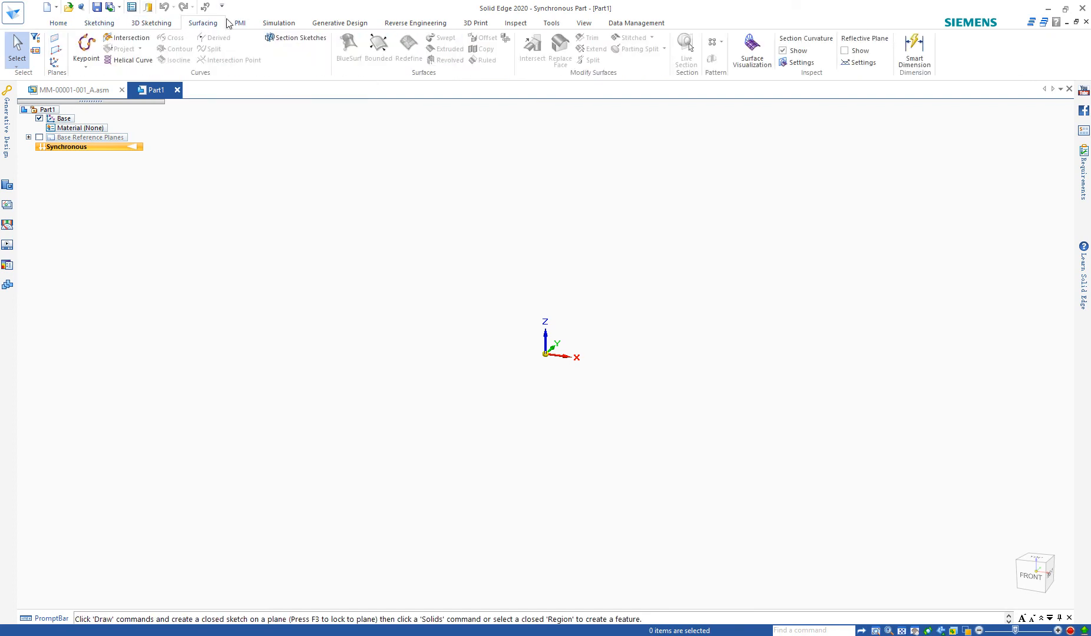
{"action": "left_click", "coordinate": [232, 25]}
{"action": "left_click", "coordinate": [289, 28]}
{"action": "left_click", "coordinate": [321, 25]}
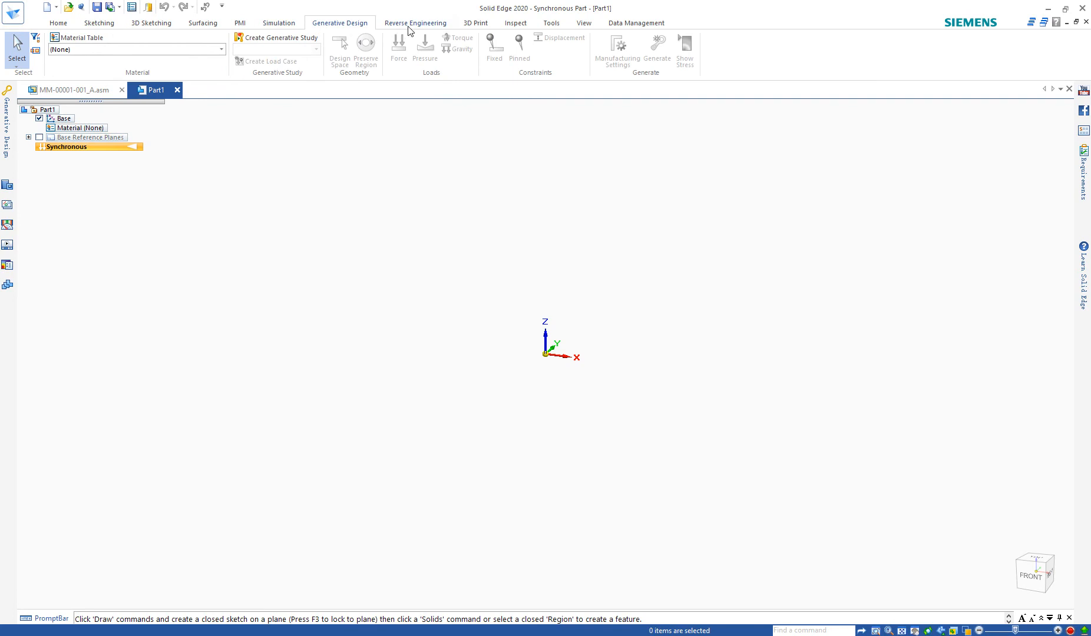
{"action": "left_click", "coordinate": [60, 24]}
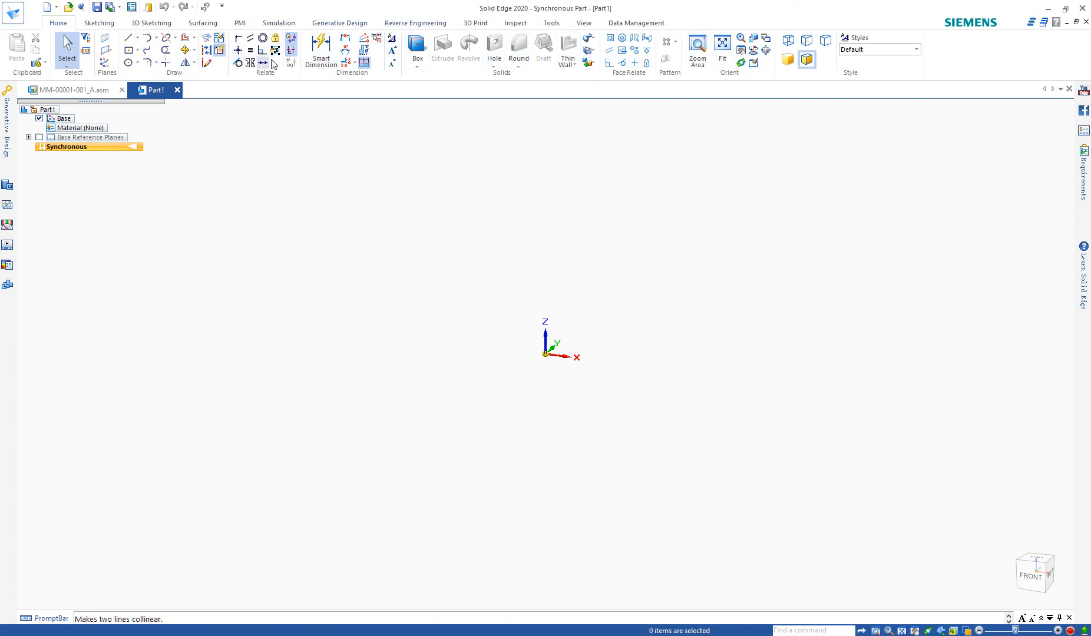
{"action": "left_click", "coordinate": [106, 24]}
{"action": "left_click", "coordinate": [151, 23]}
{"action": "left_click", "coordinate": [201, 24]}
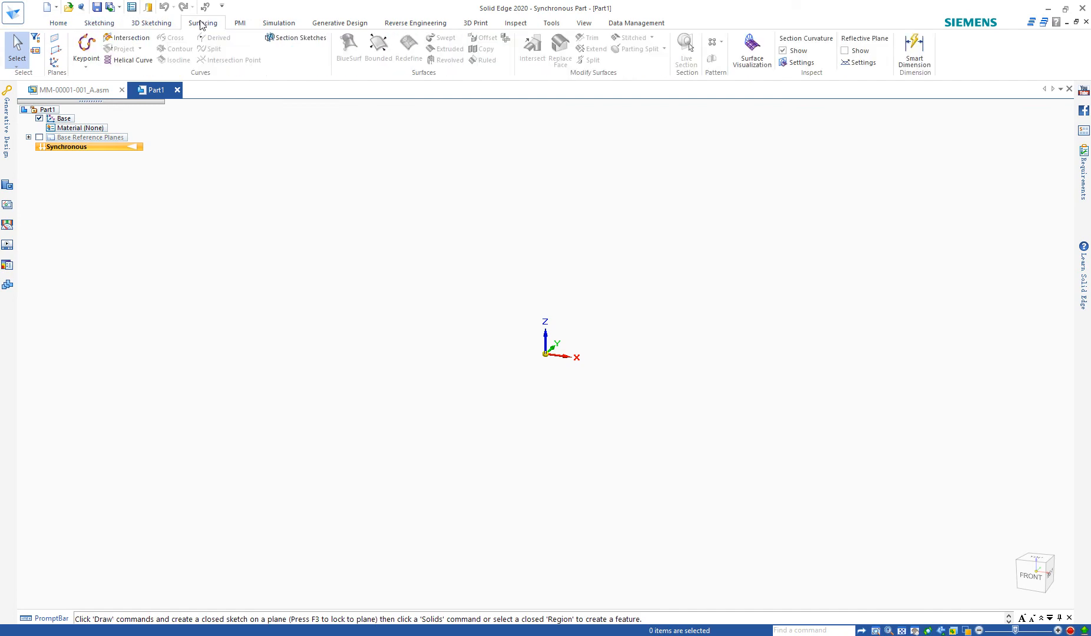
{"action": "left_click", "coordinate": [241, 25]}
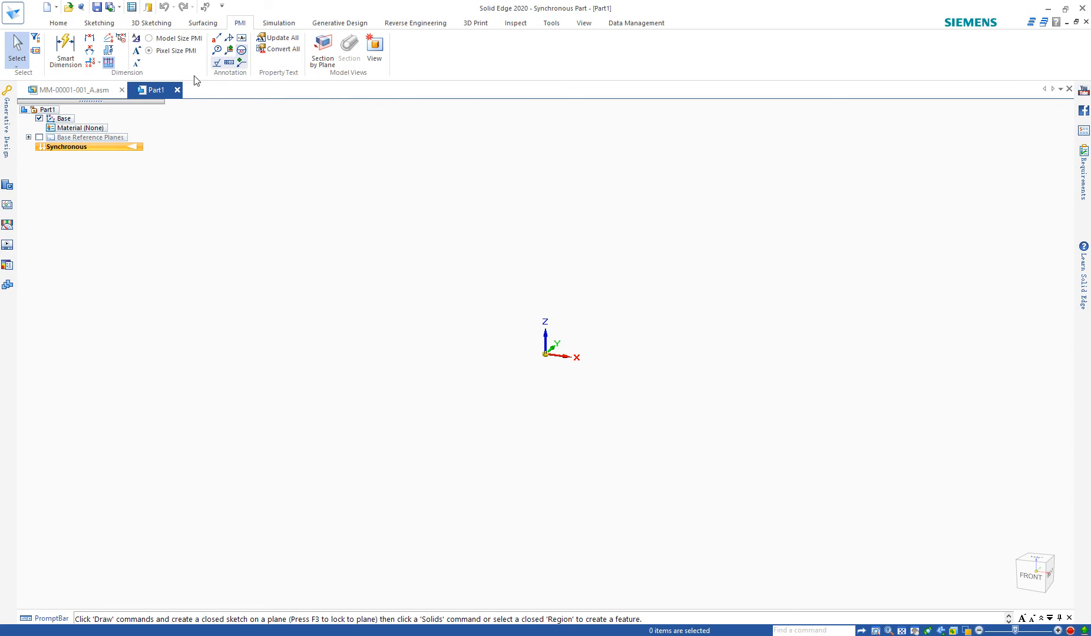
{"action": "left_click", "coordinate": [291, 26]}
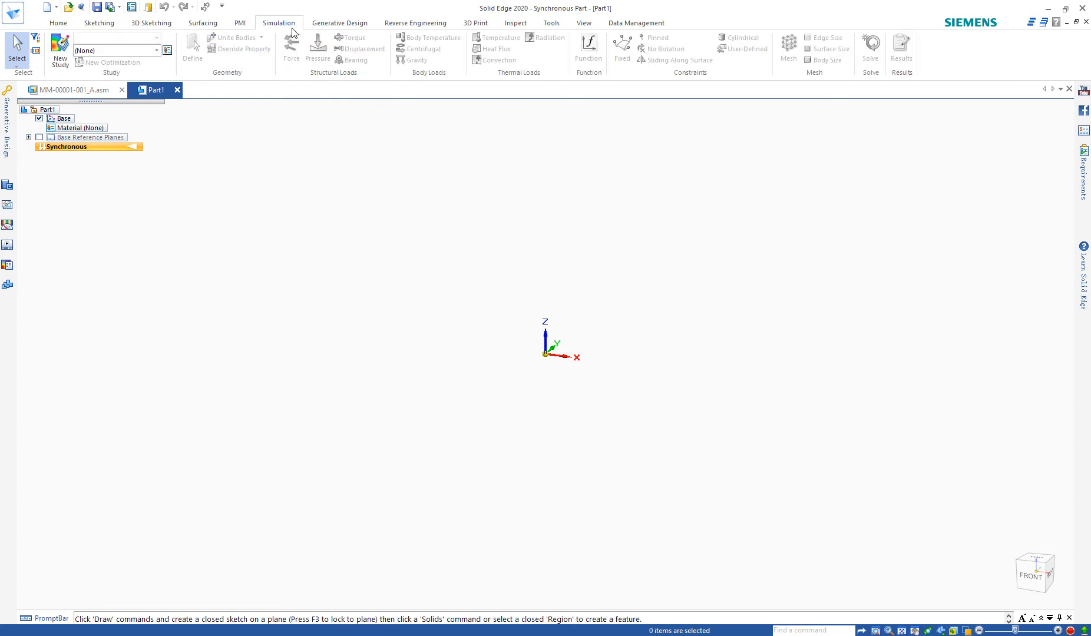
{"action": "left_click", "coordinate": [327, 24]}
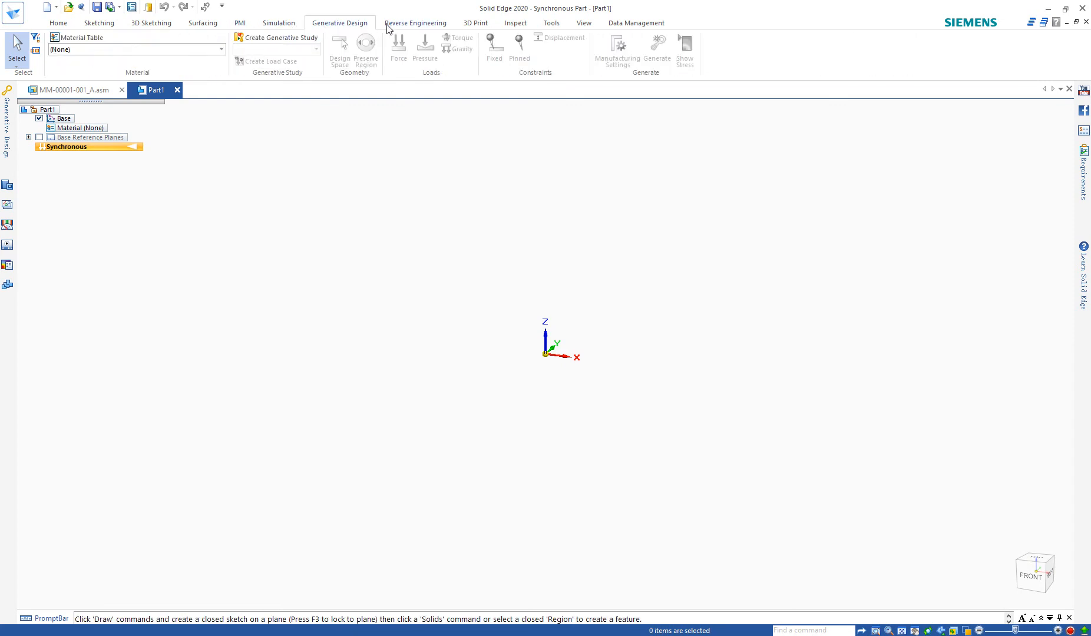
{"action": "left_click", "coordinate": [409, 26]}
{"action": "left_click", "coordinate": [479, 27]}
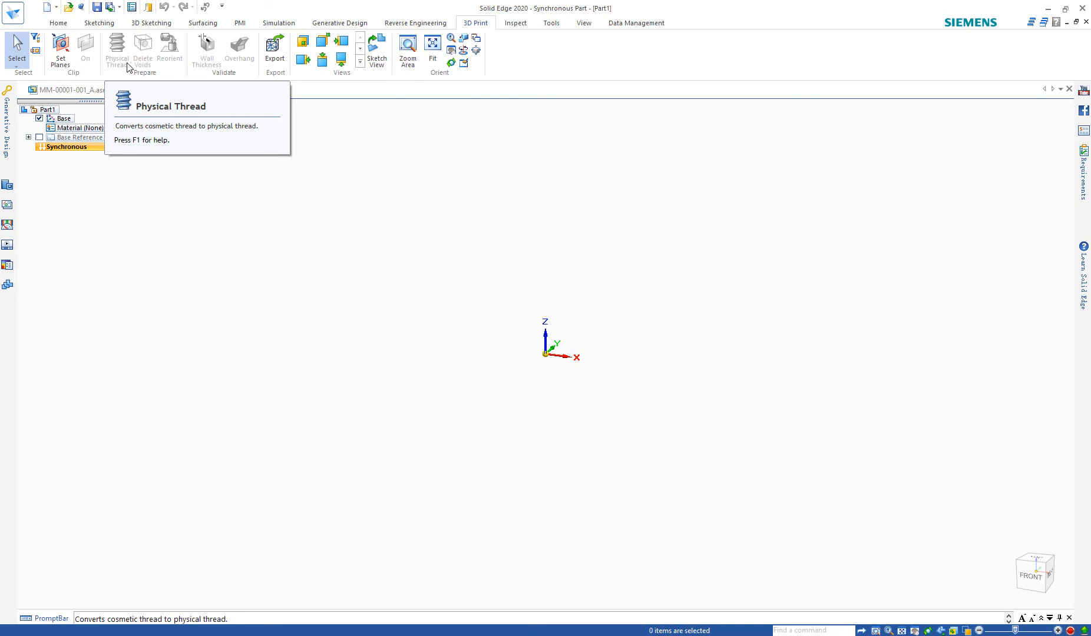
{"action": "left_click", "coordinate": [524, 27]}
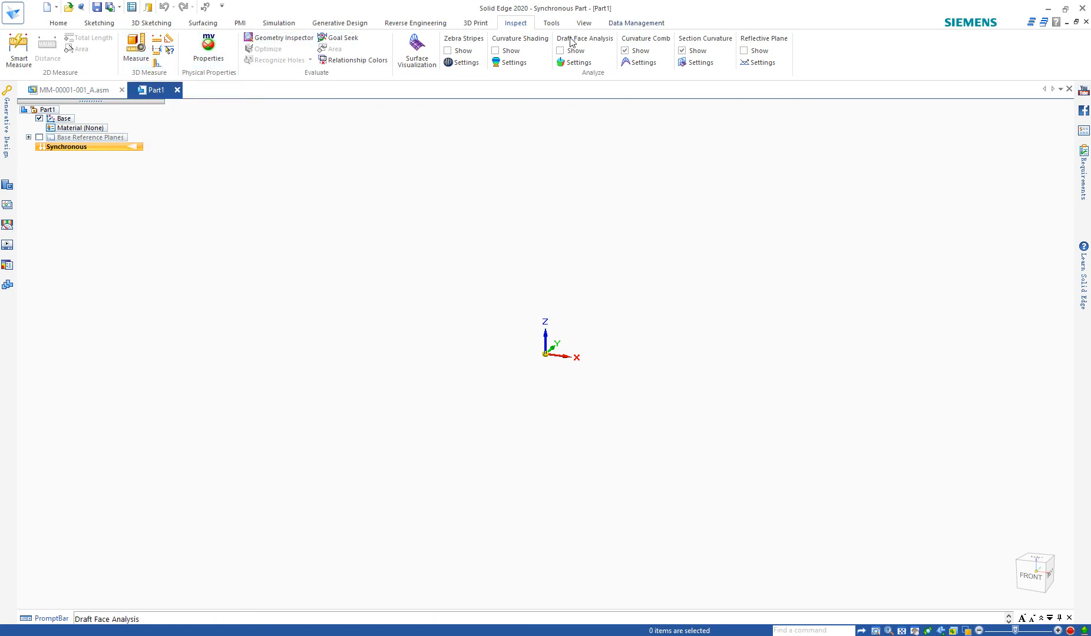
{"action": "left_click", "coordinate": [549, 25]}
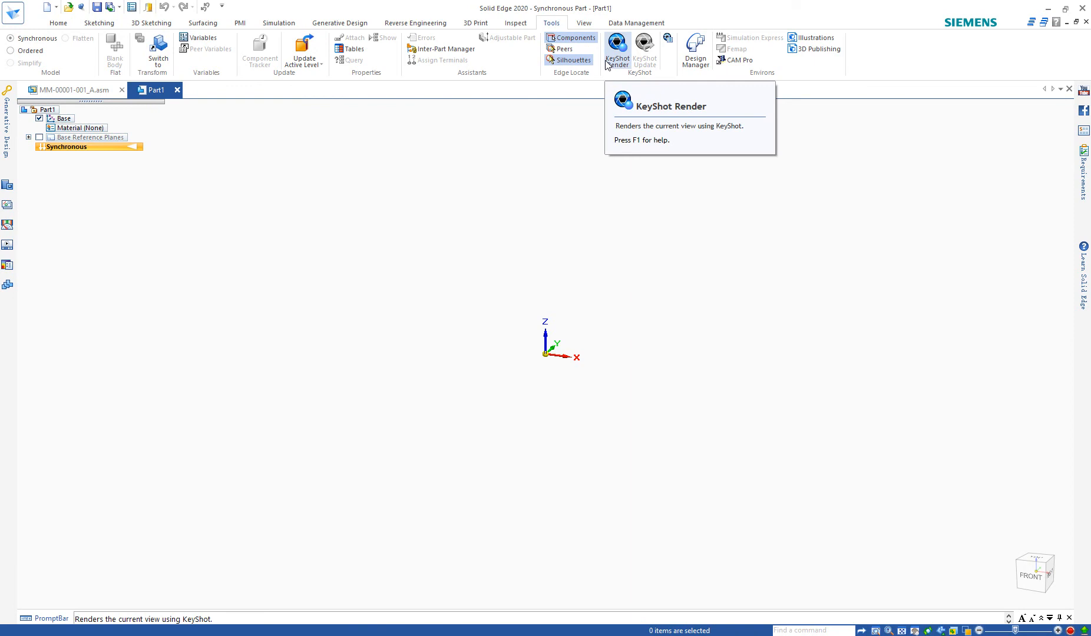
{"action": "left_click", "coordinate": [581, 25]}
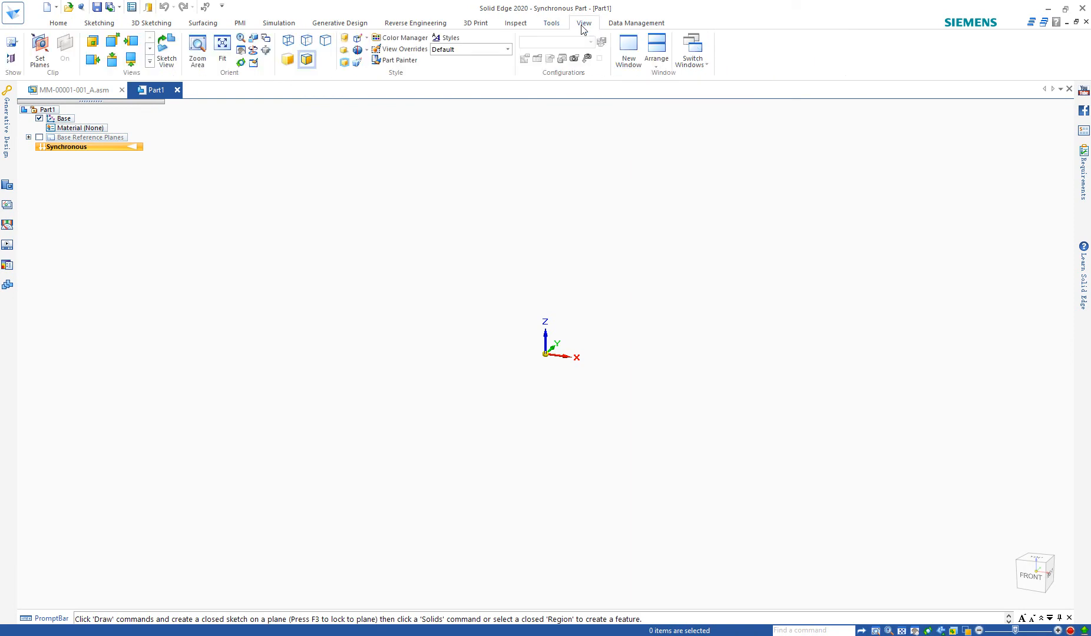
{"action": "left_click", "coordinate": [620, 24]}
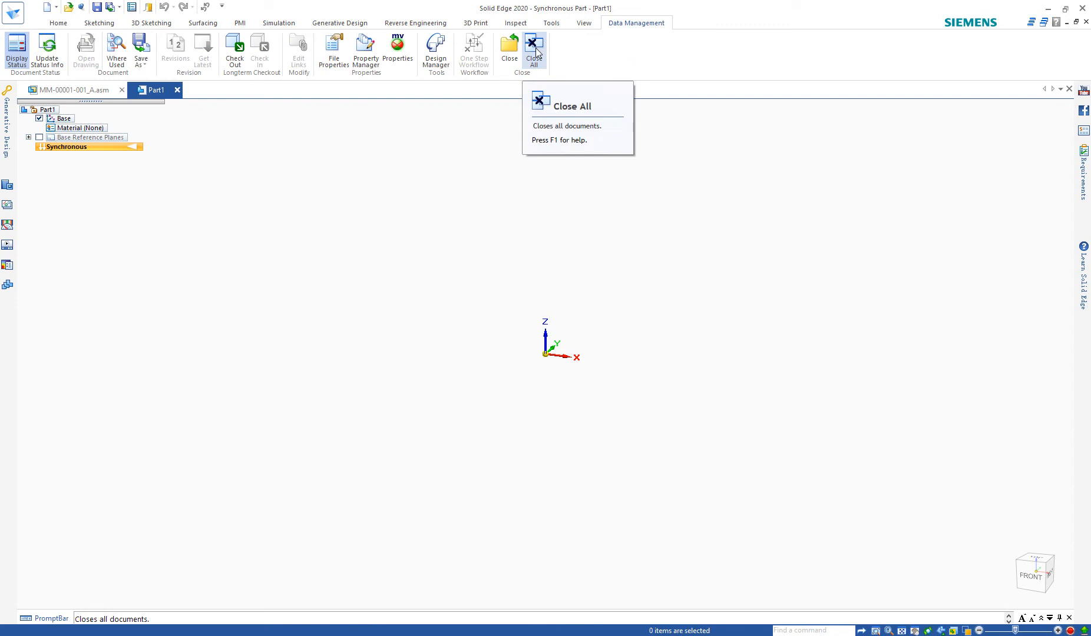
{"action": "left_click", "coordinate": [59, 23]}
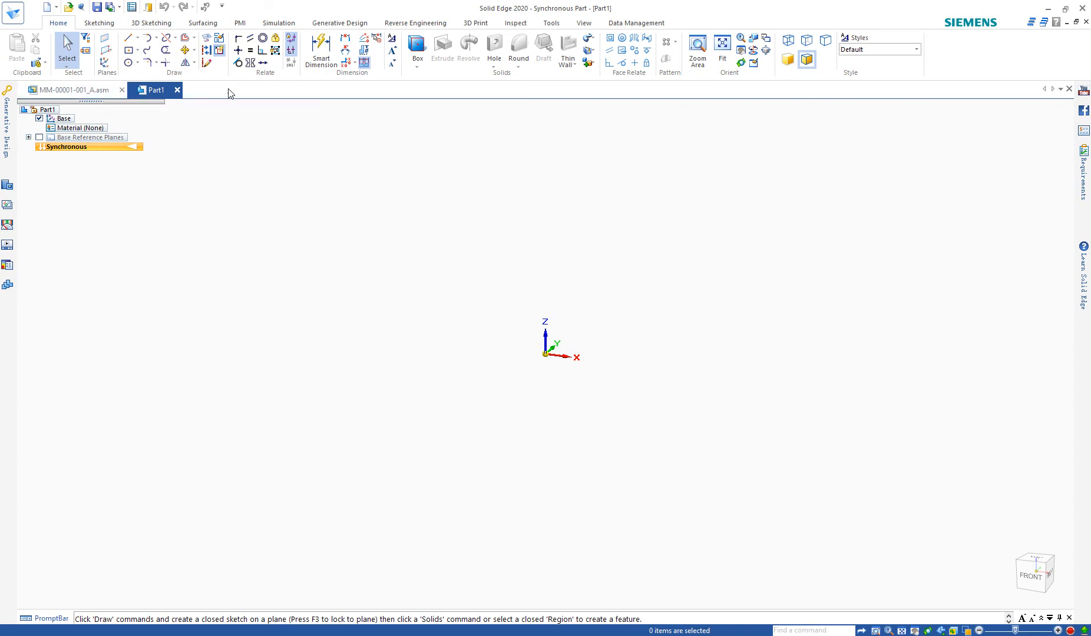
{"action": "left_click", "coordinate": [94, 90]}
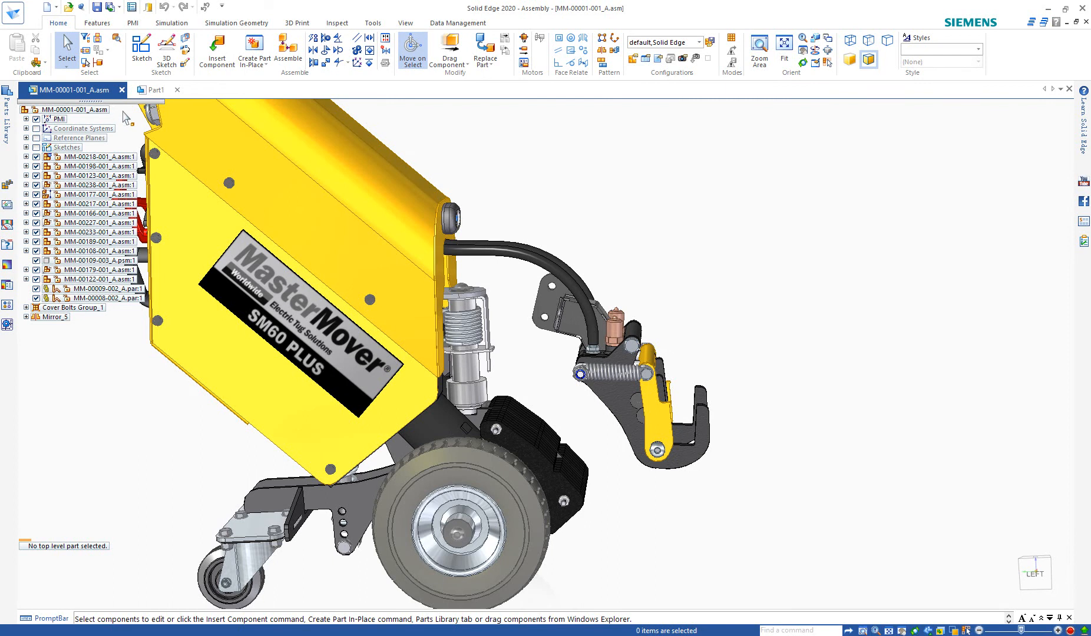
{"action": "left_click", "coordinate": [147, 93]}
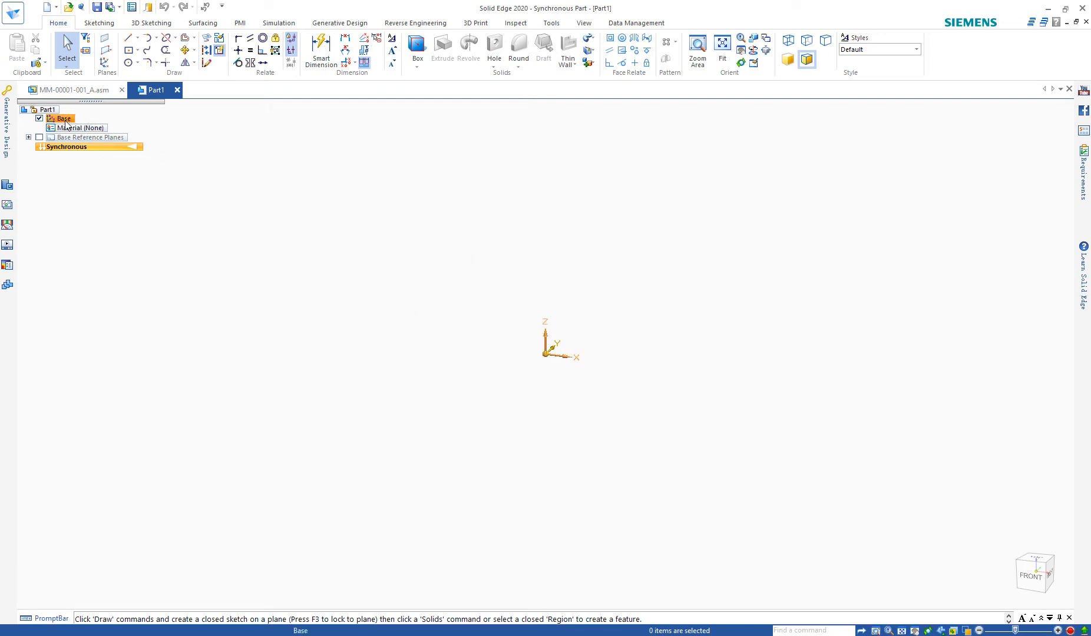
Step: Show the base reference planes in Part1 and inspect their Front, Top and Right orientations
{"action": "left_click", "coordinate": [39, 137]}
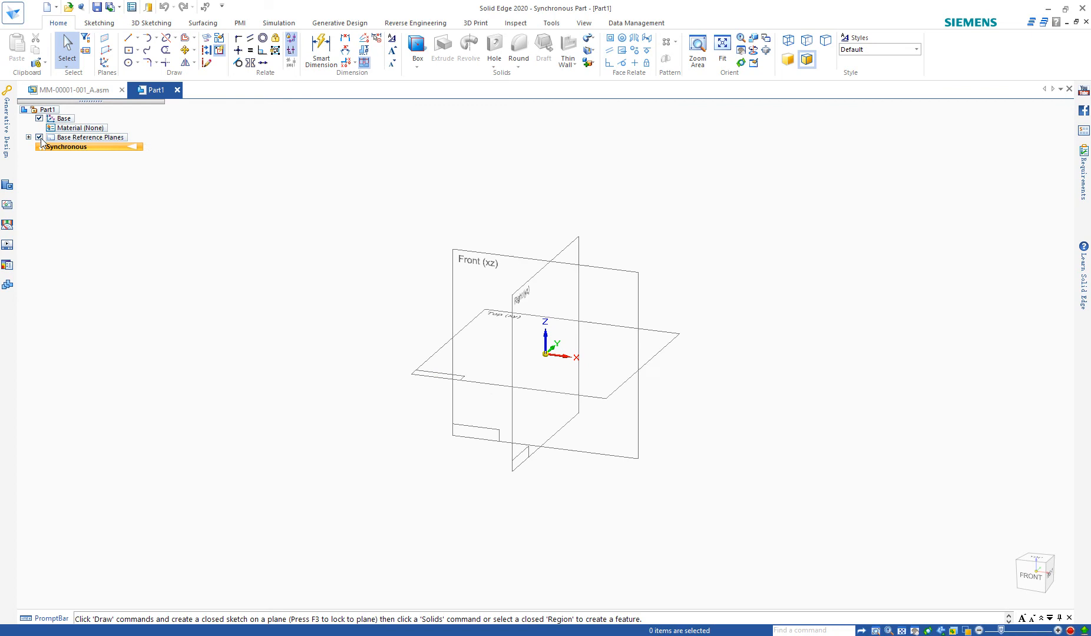
{"action": "middle_click_drag", "start_coordinate": [619, 376], "coordinate": [634, 417]}
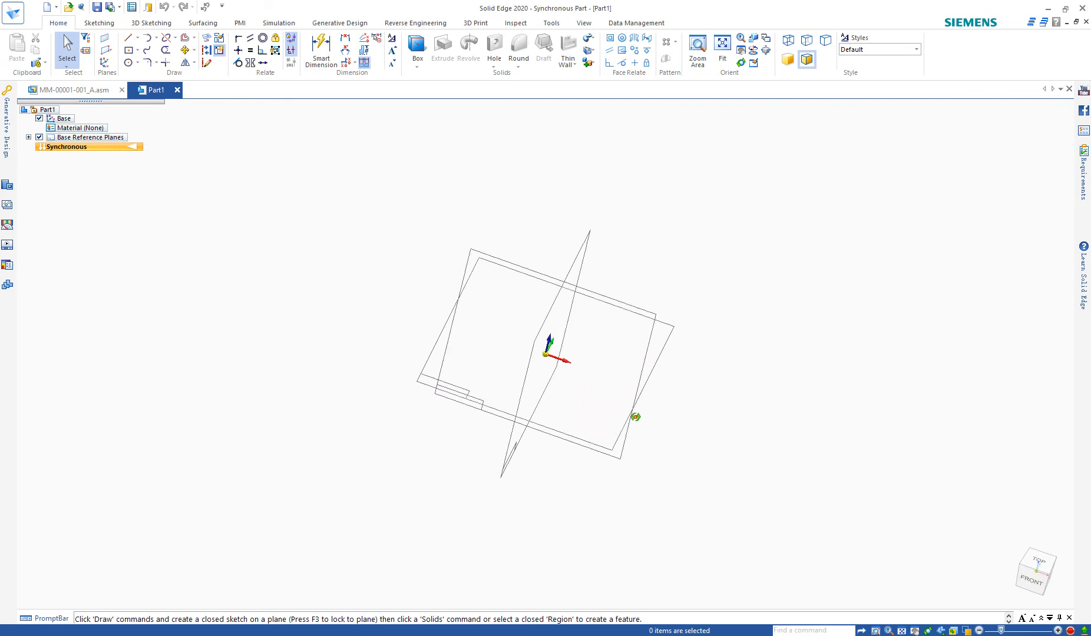
{"action": "middle_click_drag", "start_coordinate": [512, 368], "coordinate": [752, 365]}
{"action": "middle_click_drag", "start_coordinate": [674, 397], "coordinate": [633, 400]}
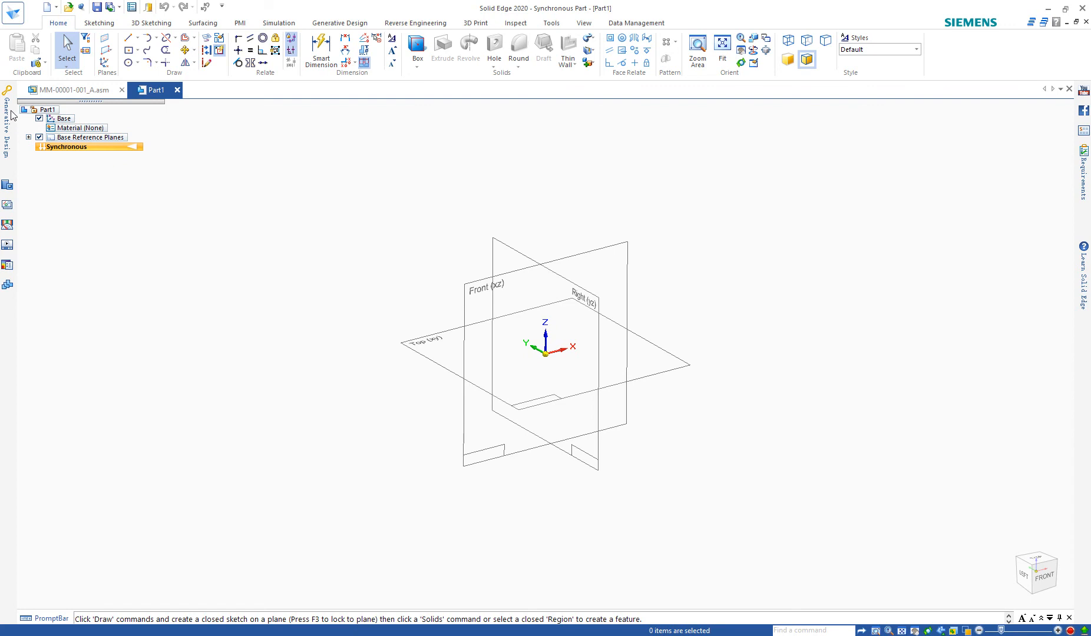
Step: Examine the Feature Library, NX Nastran Log Viewer, Feature Playback and Sensors panes for the part
{"action": "left_click", "coordinate": [8, 187]}
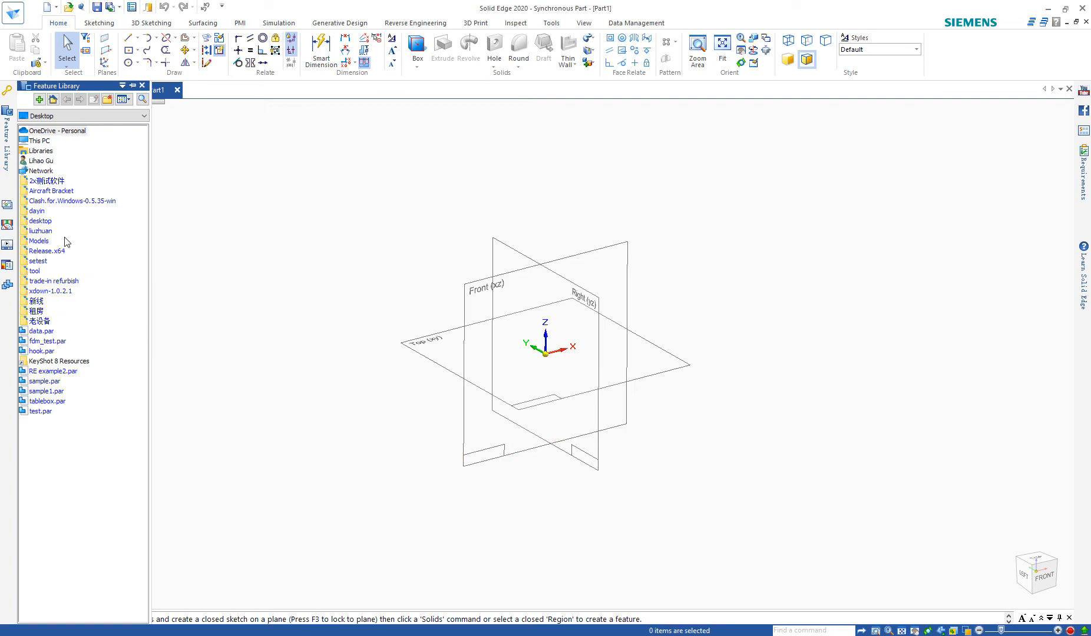
{"action": "mouse_move", "coordinate": [12, 267]}
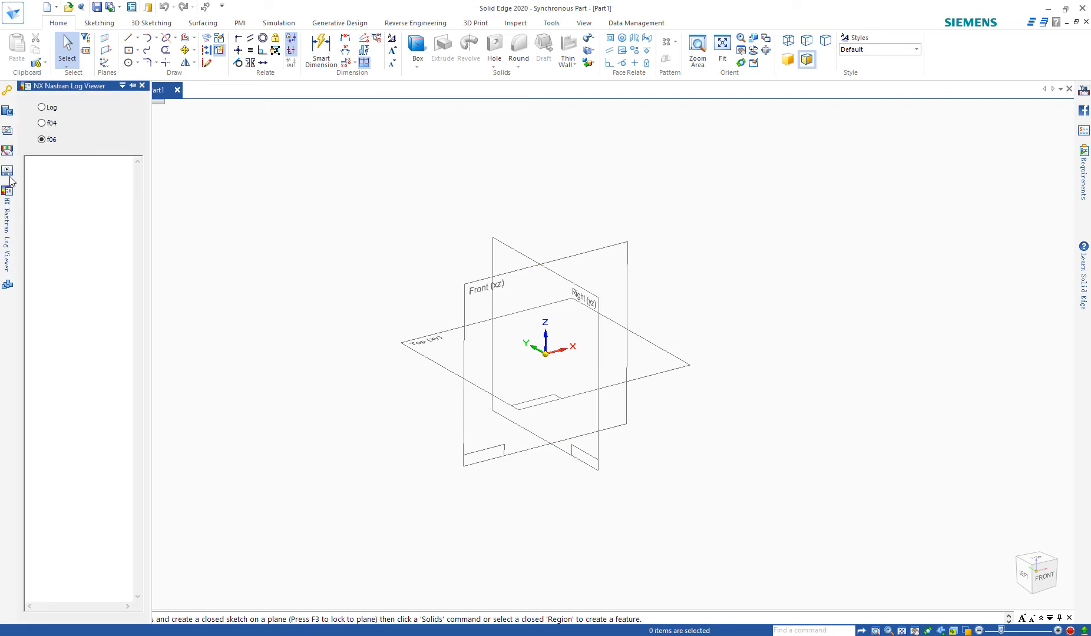
{"action": "mouse_move", "coordinate": [8, 174]}
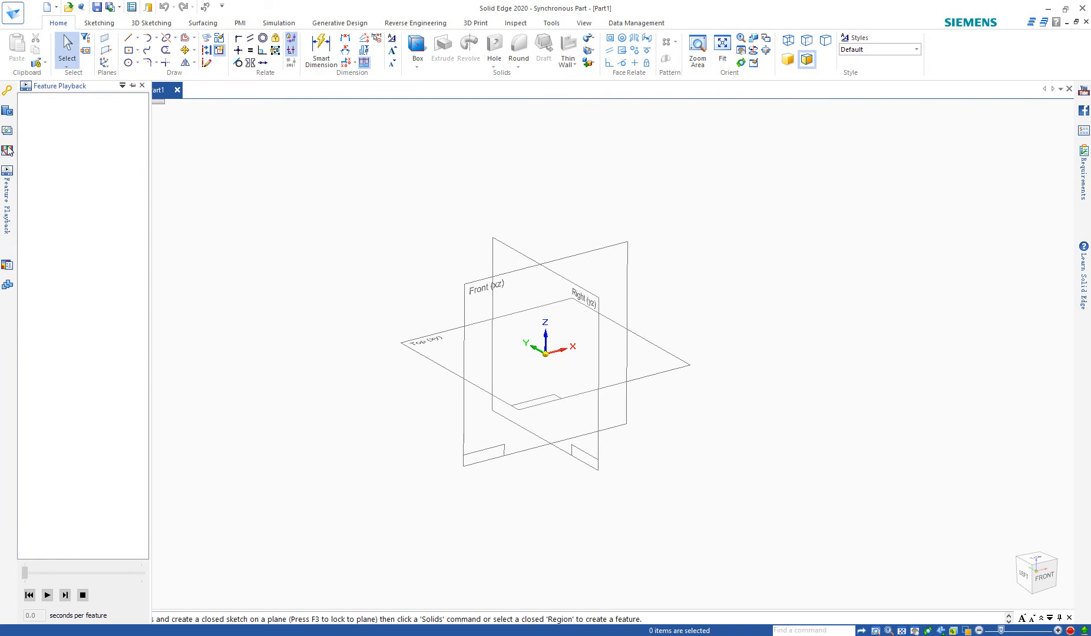
{"action": "mouse_move", "coordinate": [9, 151]}
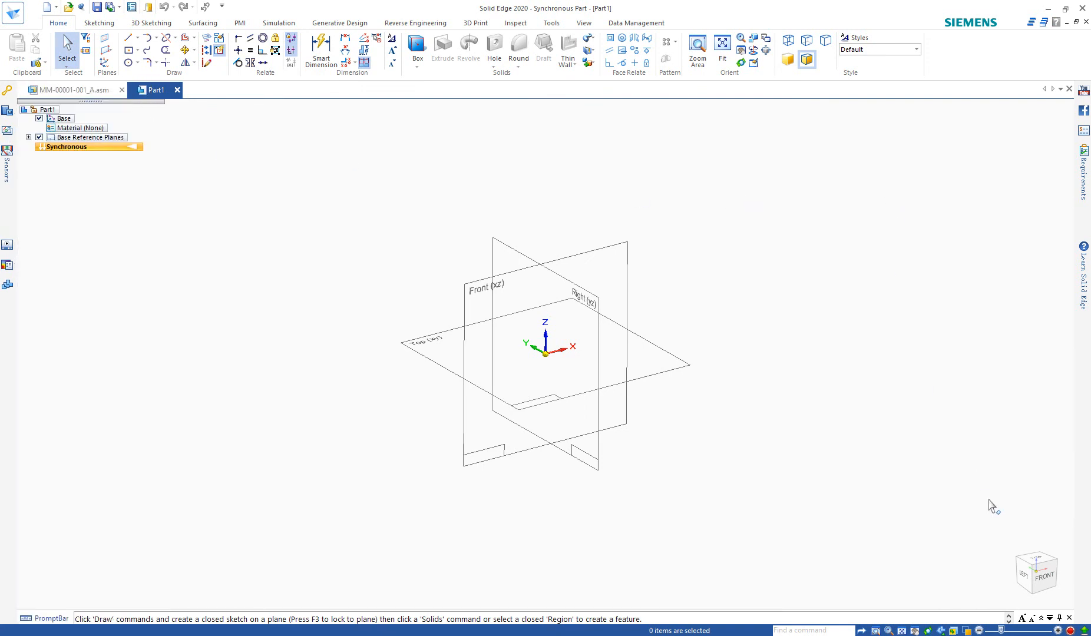
Step: Inspect the reference planes from the Left, Top, corner and edge orientations with the view cube, and return to the home view
{"action": "mouse_move", "coordinate": [1023, 548]}
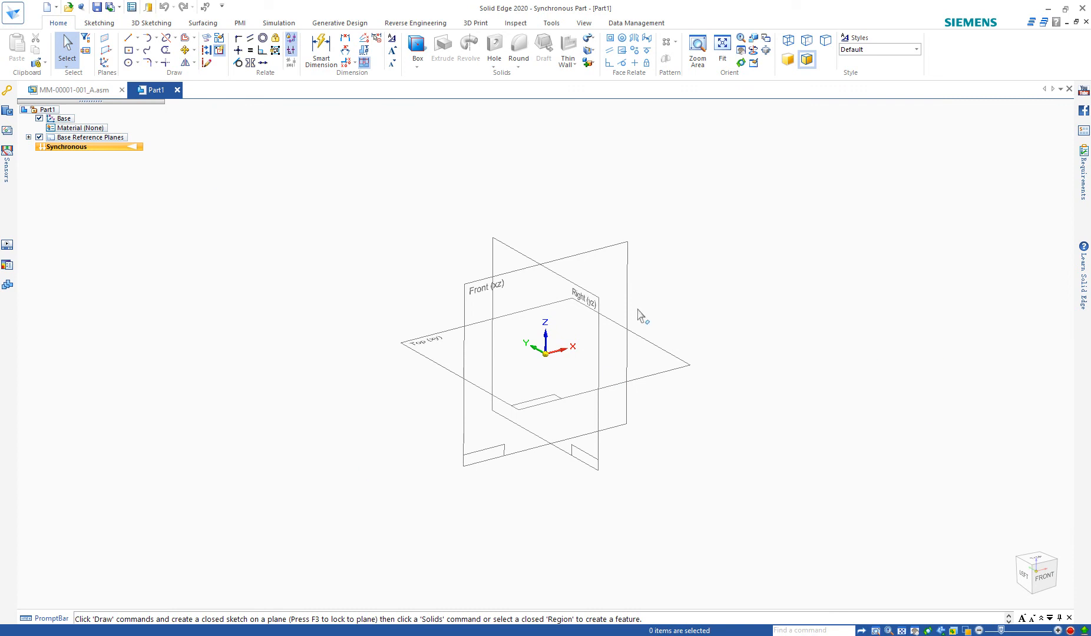
{"action": "left_click", "coordinate": [1029, 579]}
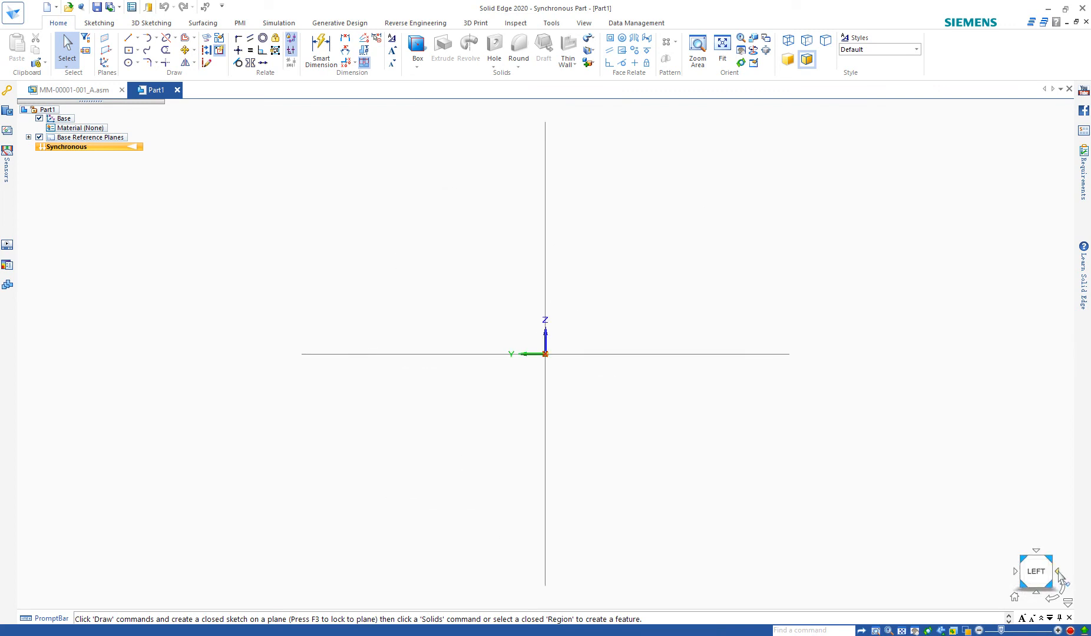
{"action": "left_click", "coordinate": [1058, 572]}
{"action": "left_click", "coordinate": [1037, 553]}
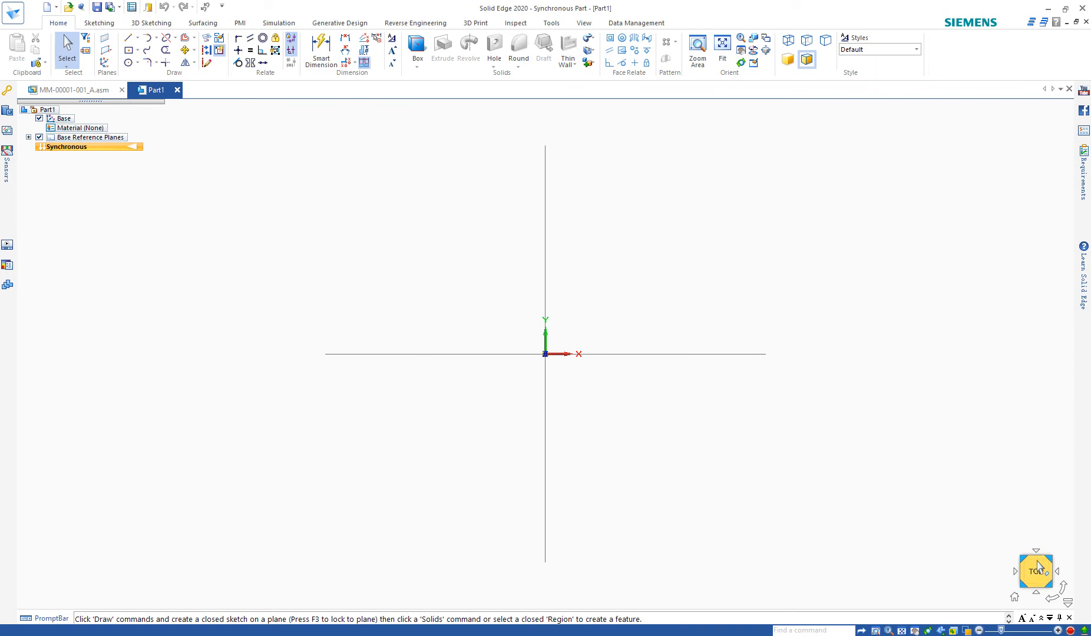
{"action": "left_click", "coordinate": [1023, 584]}
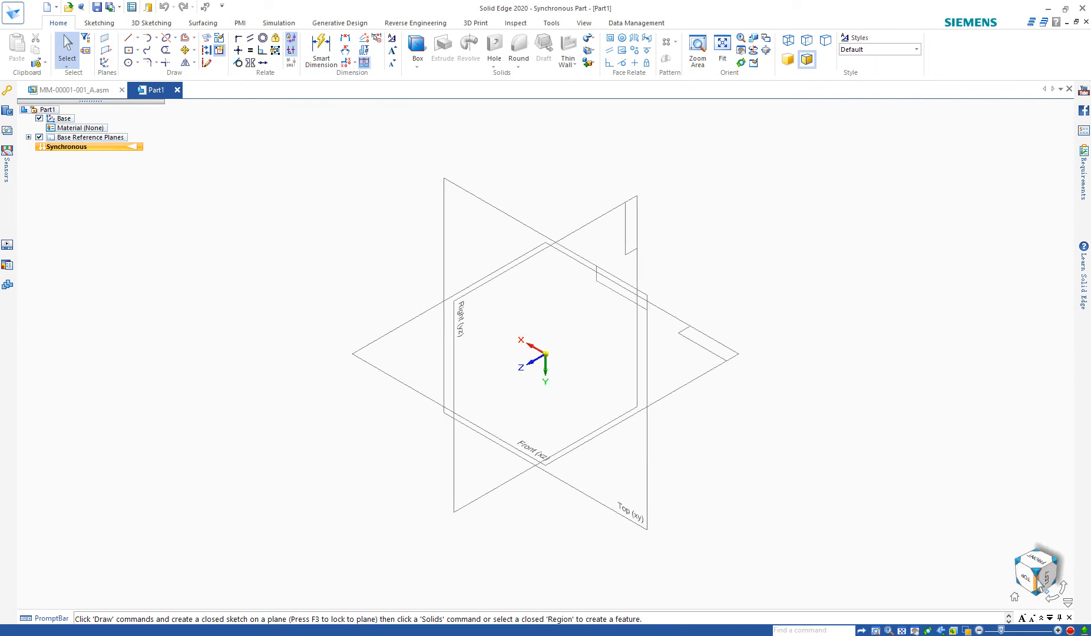
{"action": "left_click", "coordinate": [1039, 587]}
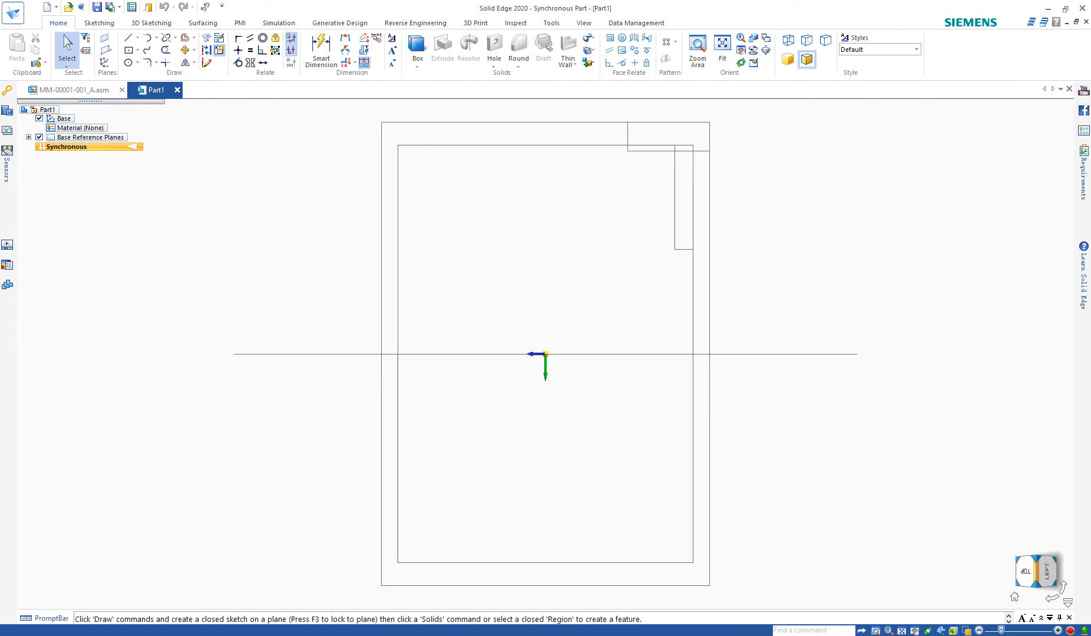
{"action": "left_click", "coordinate": [1027, 572]}
{"action": "left_click", "coordinate": [1063, 588]}
{"action": "left_click", "coordinate": [1063, 588]}
{"action": "left_click", "coordinate": [1015, 597]}
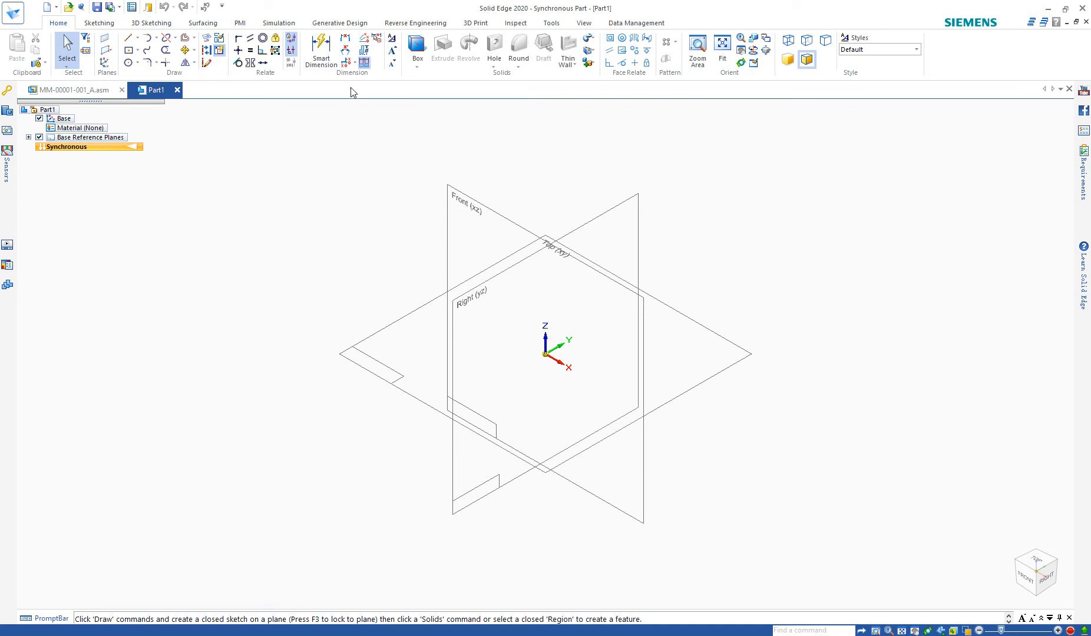
{"action": "left_click", "coordinate": [128, 37]}
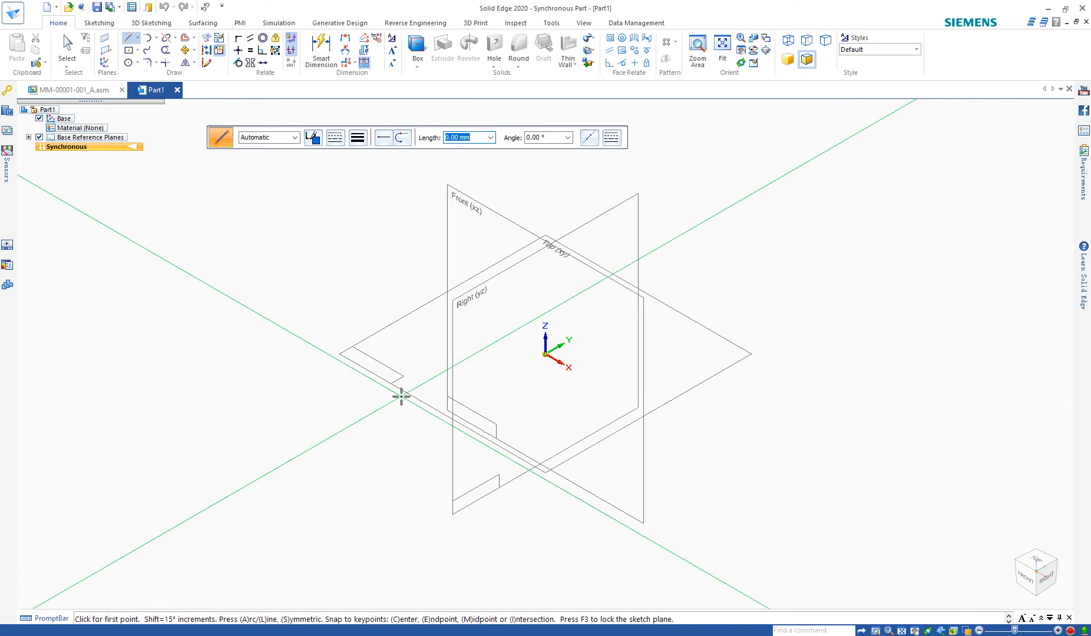
{"action": "key", "text": "Escape"}
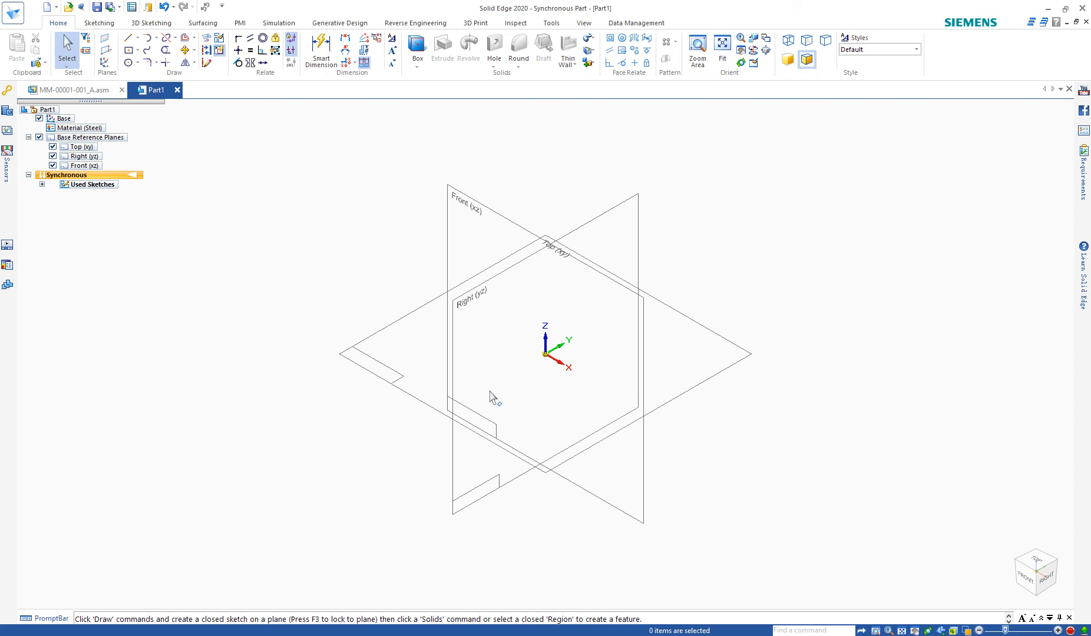
{"action": "middle_click_drag", "start_coordinate": [412, 468], "coordinate": [482, 377]}
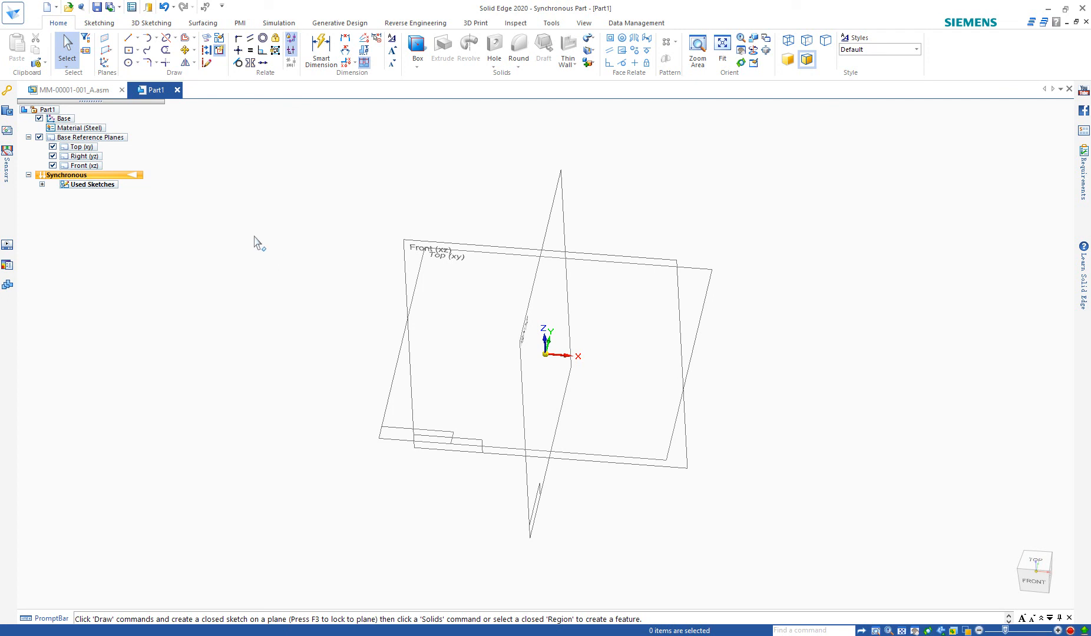
Step: Draw a 50 mm diameter circle centred on the origin with sketching locked to the Top (xy) plane, viewed face-on
{"action": "right_click", "coordinate": [253, 236]}
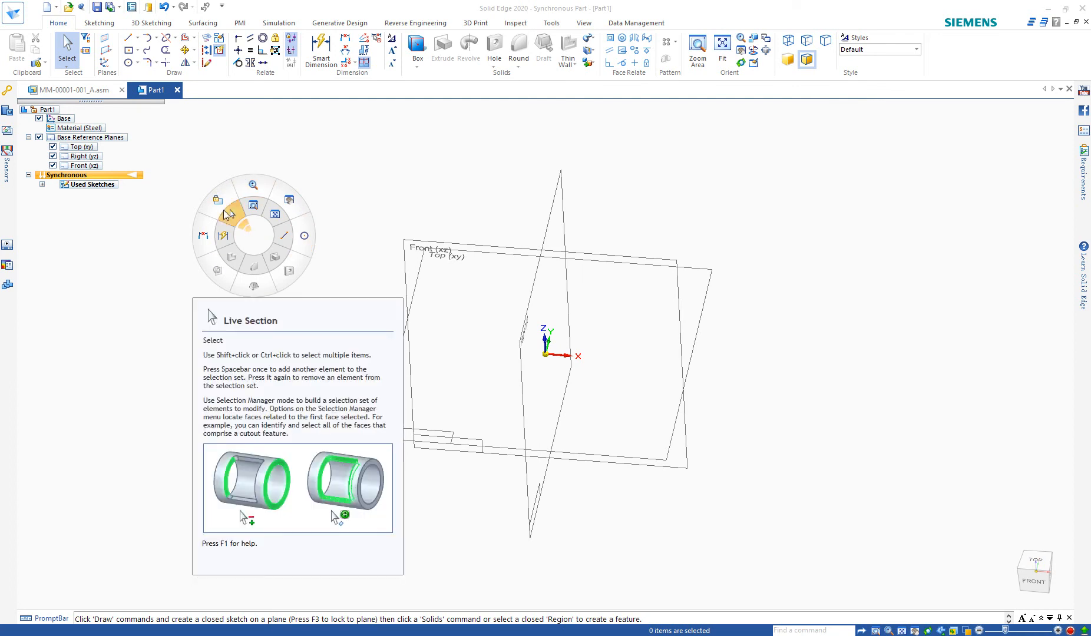
{"action": "left_click", "coordinate": [304, 237]}
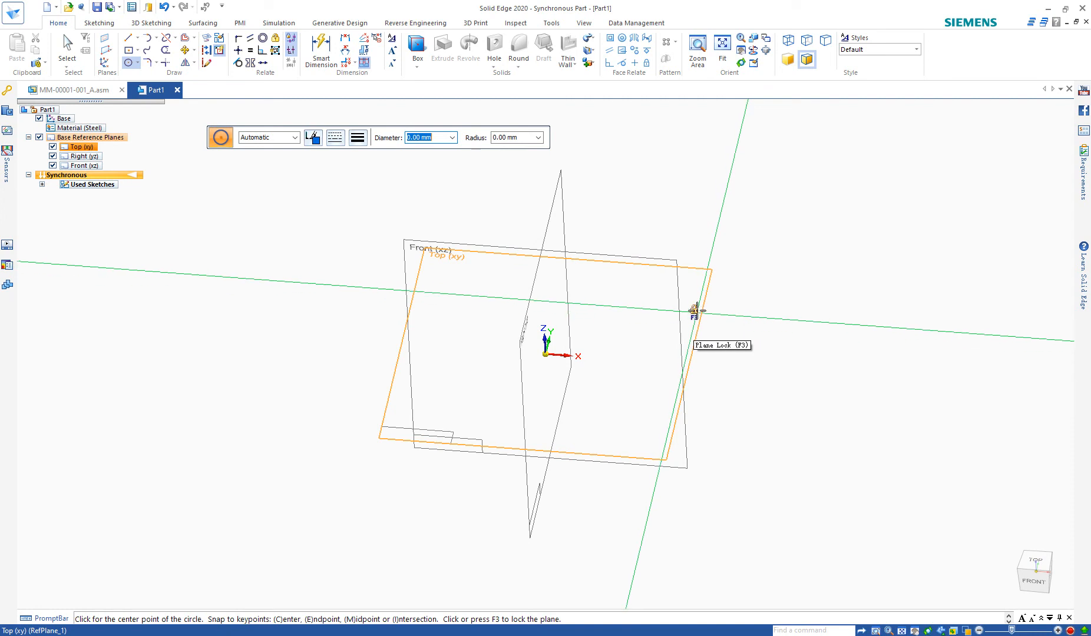
{"action": "left_click", "coordinate": [695, 310]}
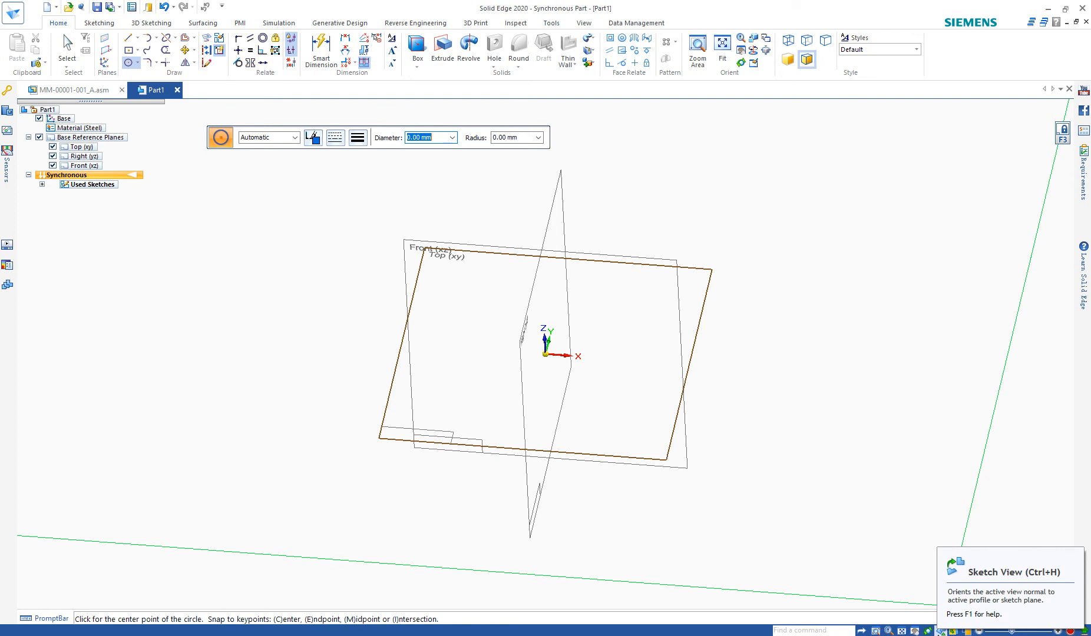
{"action": "left_click", "coordinate": [941, 630]}
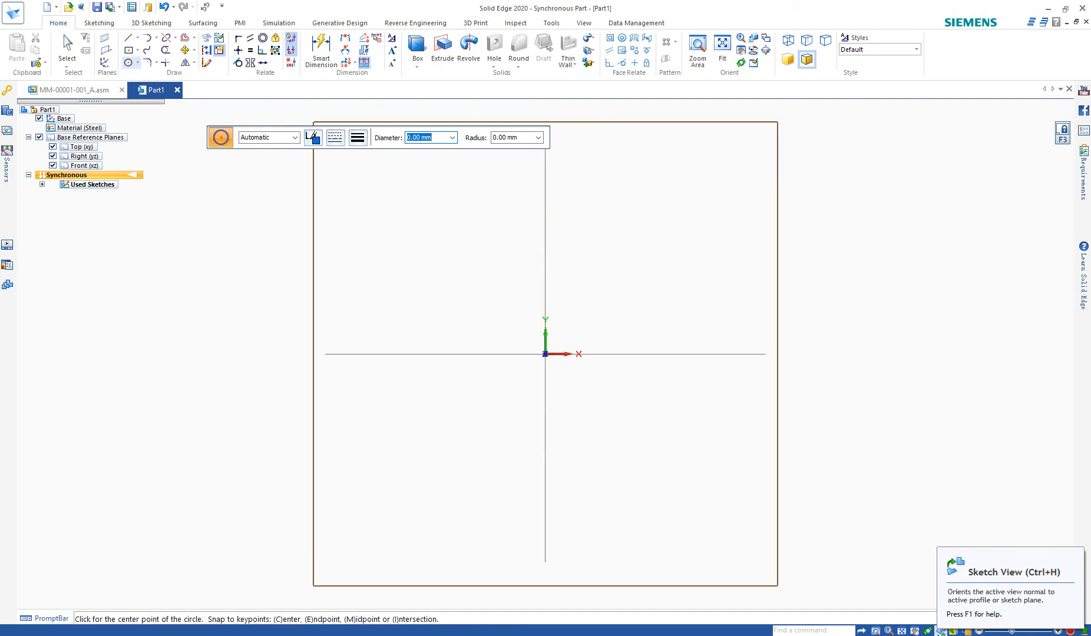
{"action": "left_click", "coordinate": [545, 354]}
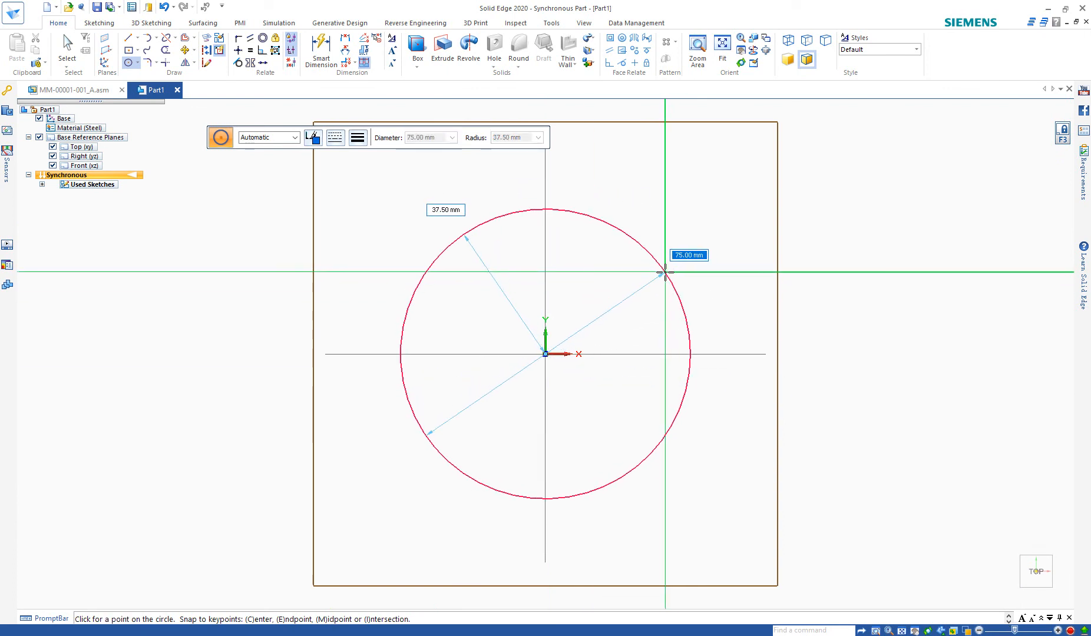
{"action": "type", "text": "50"}
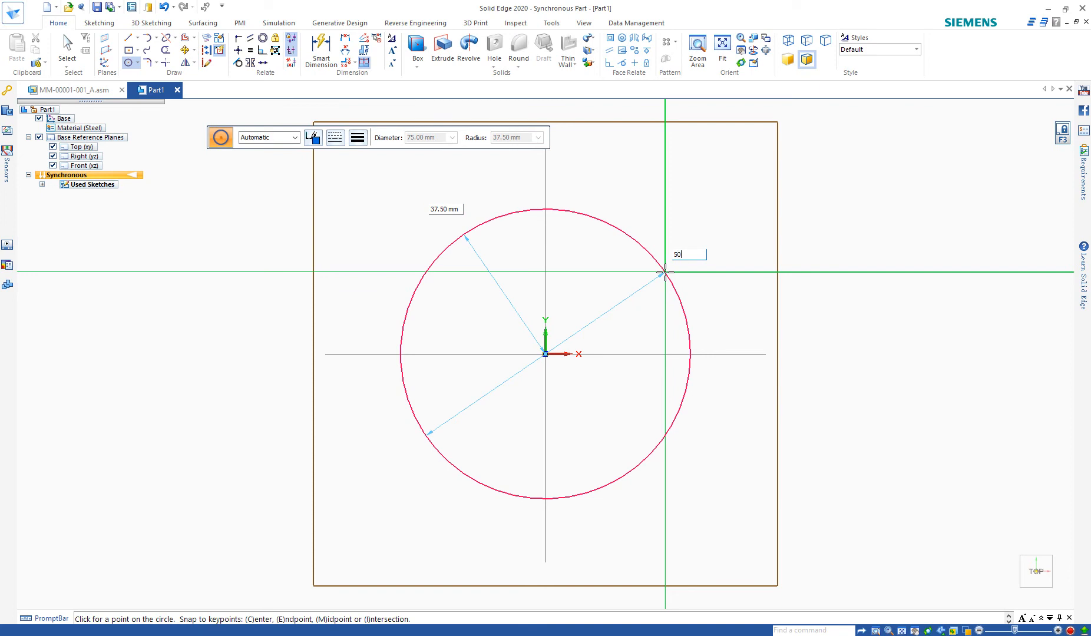
{"action": "key", "text": "Return"}
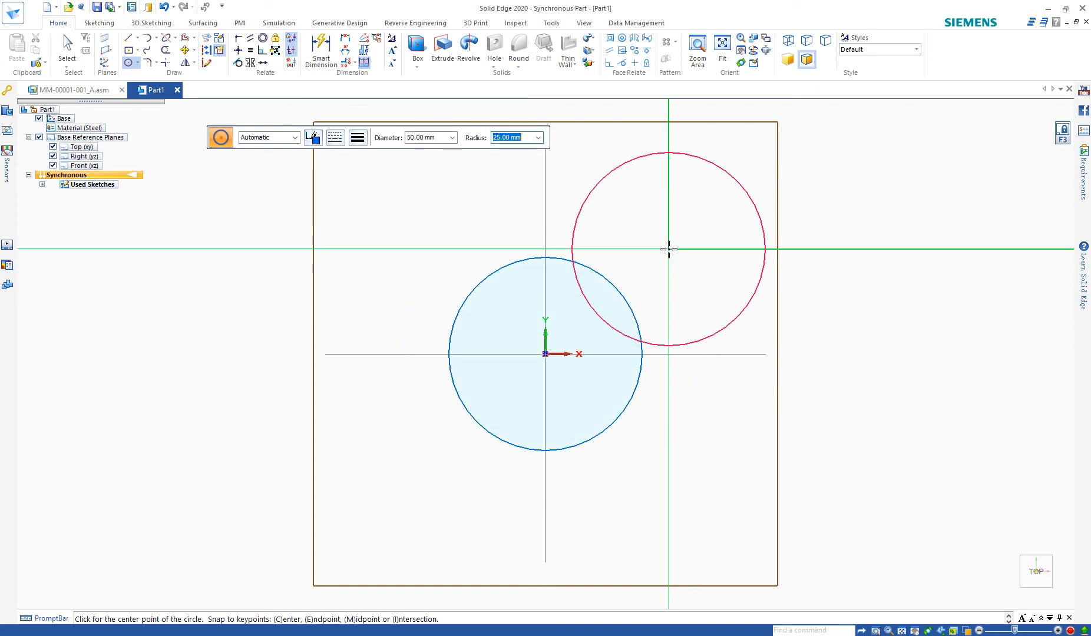
Step: Draw a centre rectangle about 108 mm wide and 38 mm high on the origin, overlapping the circle
{"action": "left_click", "coordinate": [130, 51]}
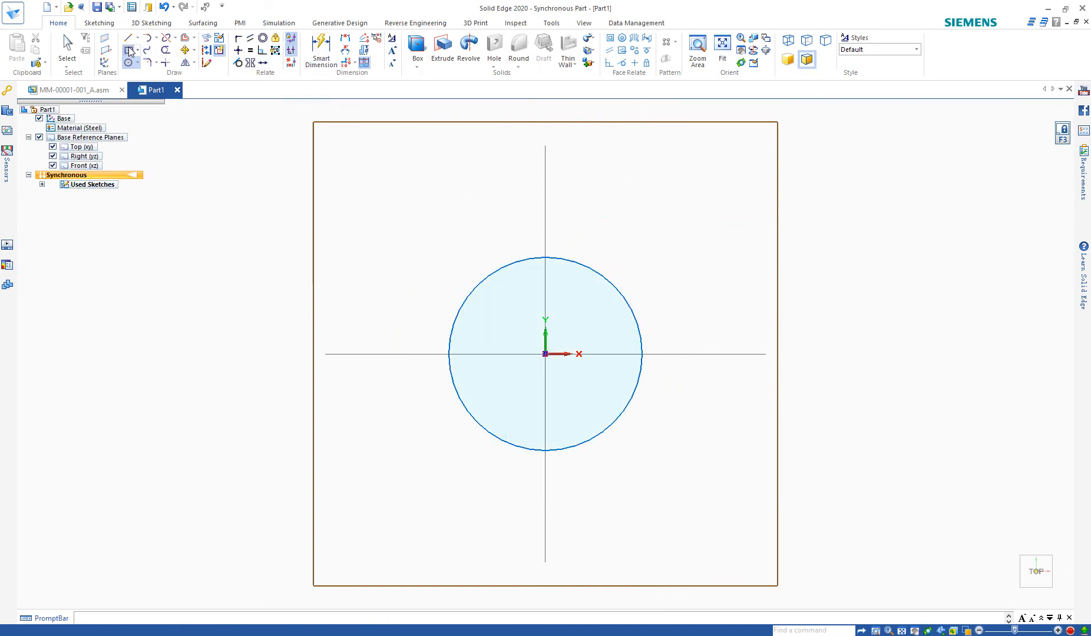
{"action": "left_click", "coordinate": [545, 354]}
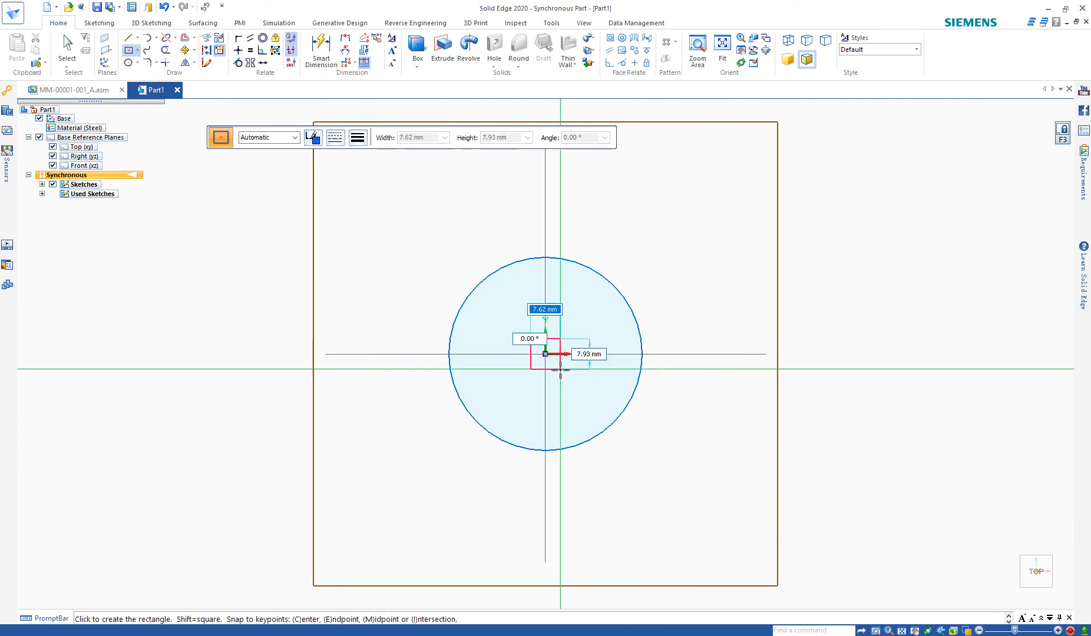
{"action": "left_click", "coordinate": [754, 427]}
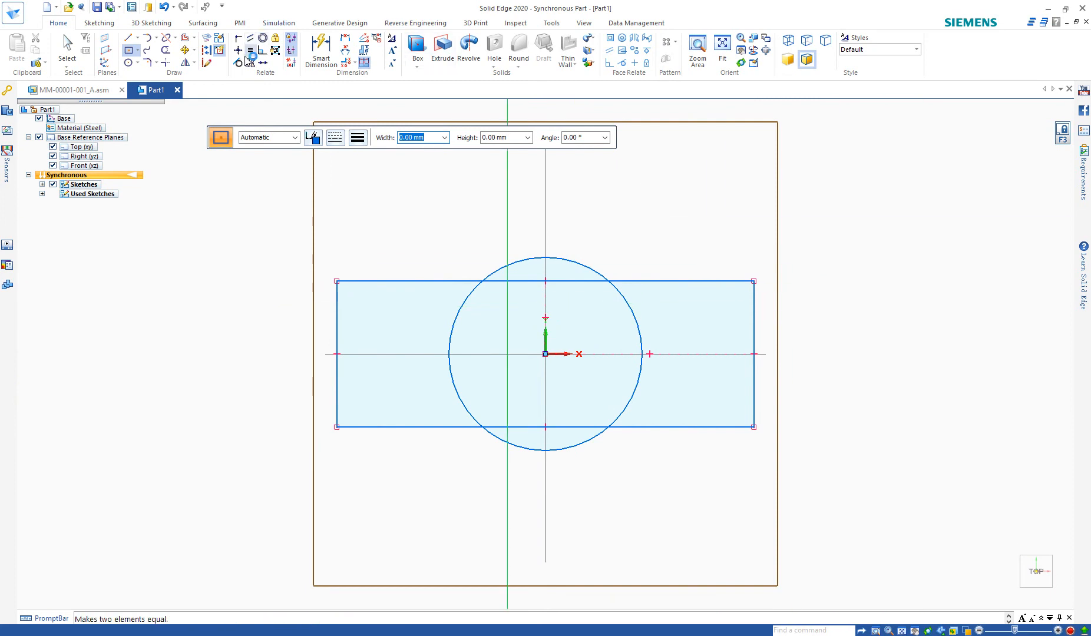
Step: Dimension the circle's diameter with Smart Dimension, placing the dimension outside the circle above the rectangle
{"action": "left_click", "coordinate": [314, 48]}
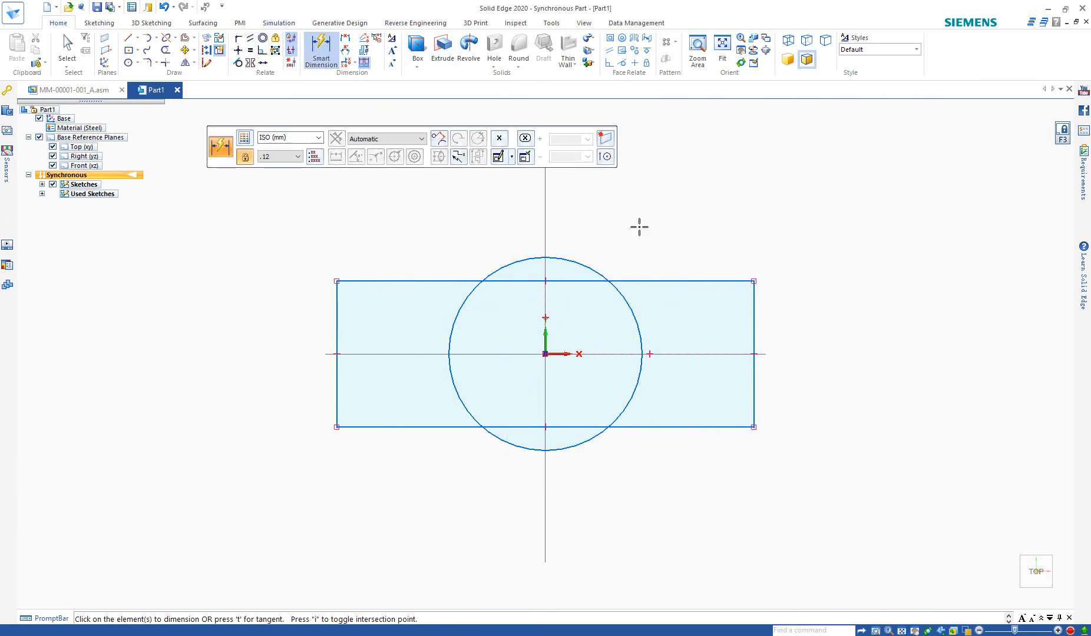
{"action": "left_click", "coordinate": [590, 263]}
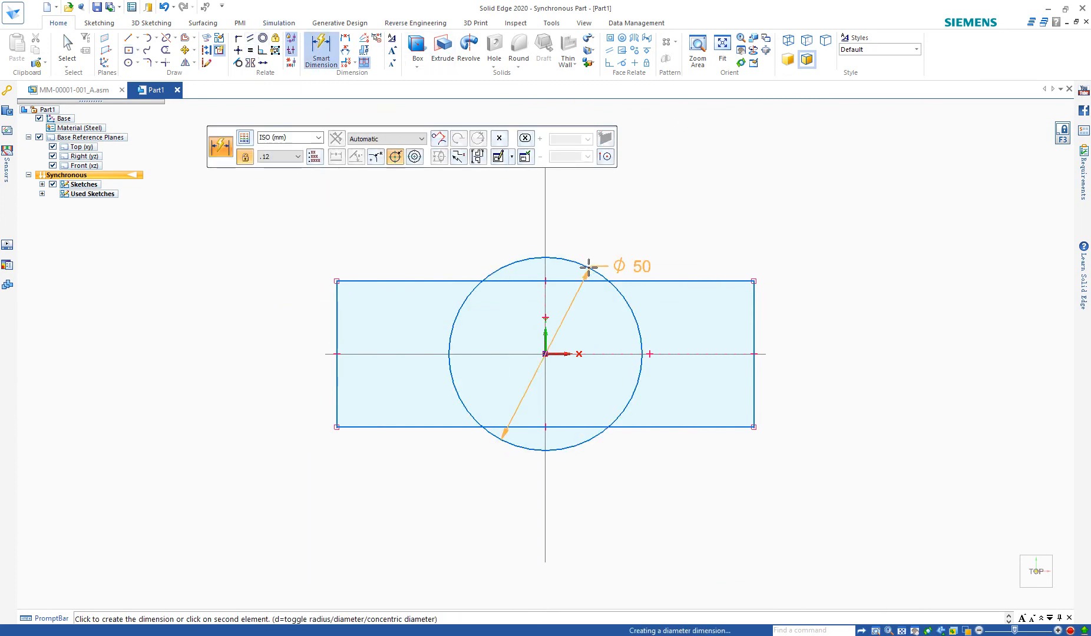
{"action": "left_click", "coordinate": [669, 216]}
{"action": "key", "text": "Return"}
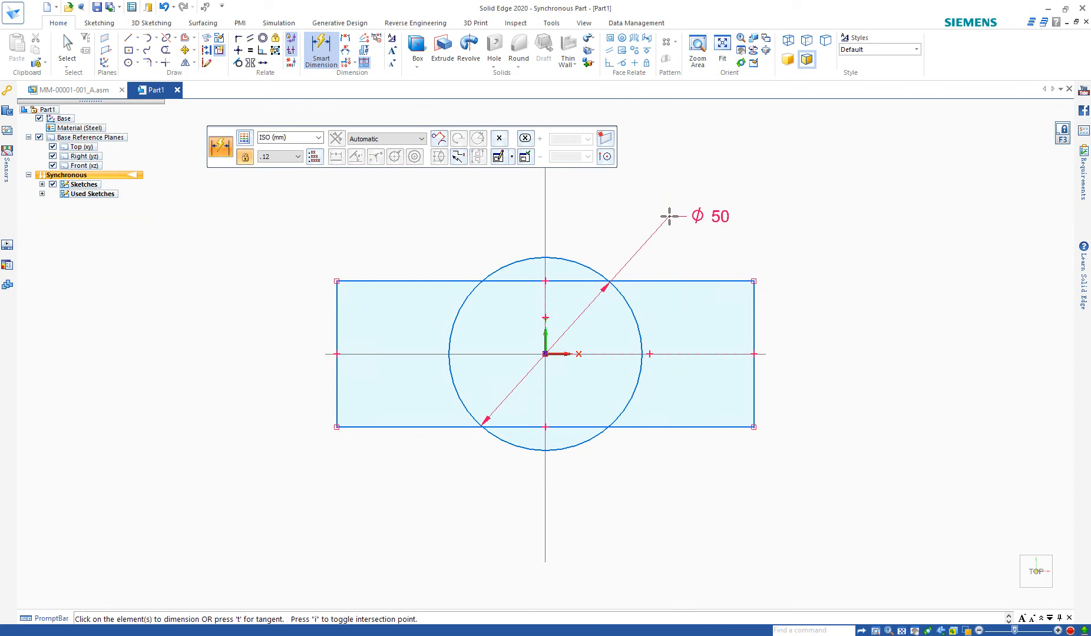
Step: Dimension the rectangle with a height of 25 mm and a width of 100 mm
{"action": "left_click", "coordinate": [334, 308]}
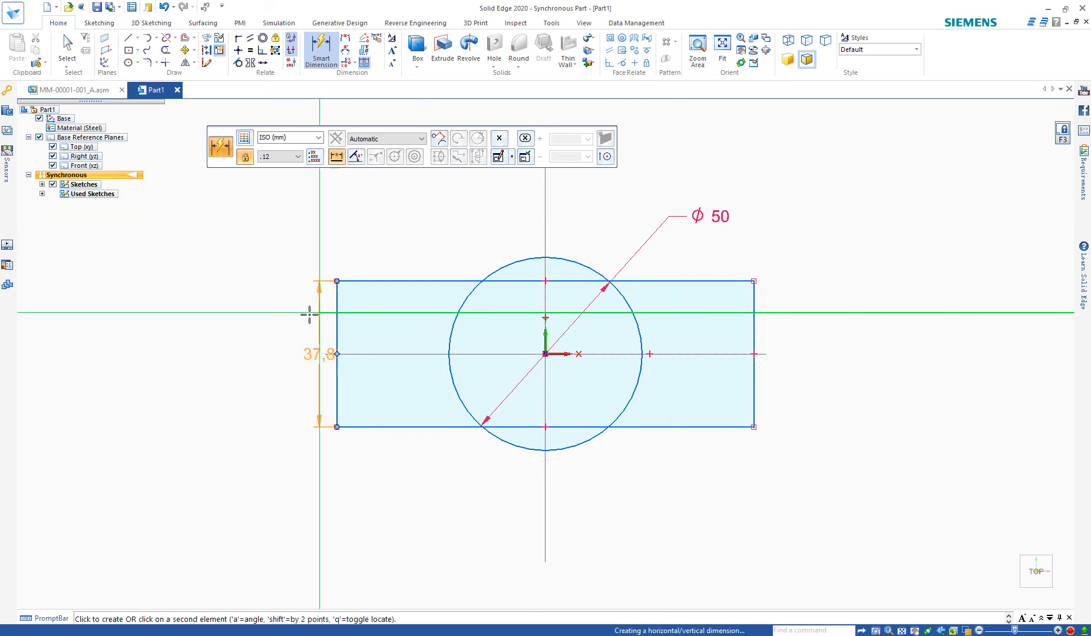
{"action": "left_click", "coordinate": [268, 326]}
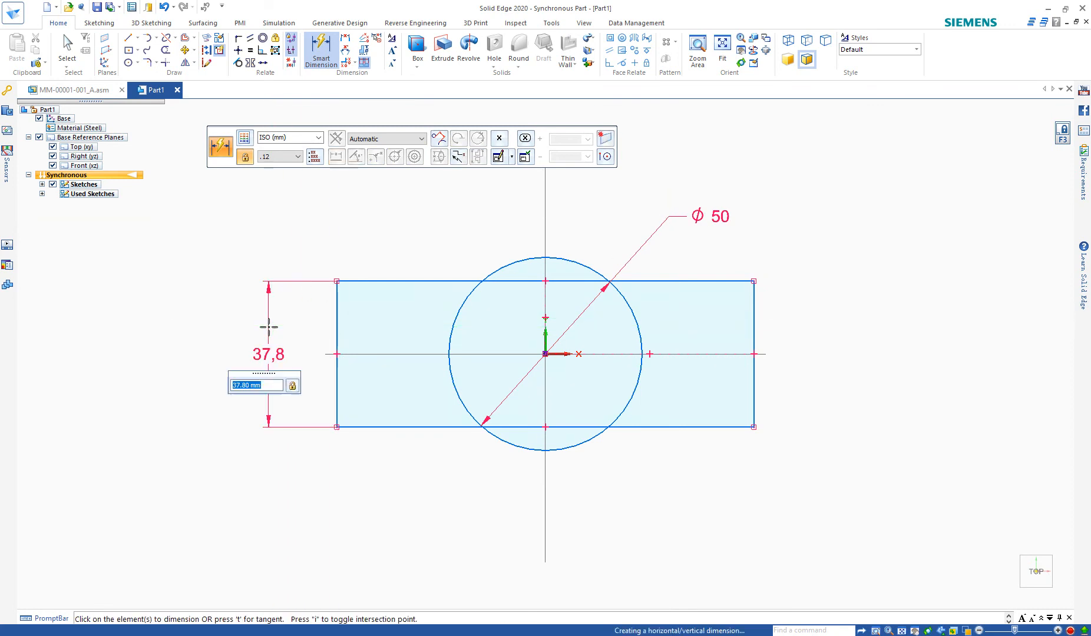
{"action": "type", "text": "25"}
{"action": "key", "text": "Return"}
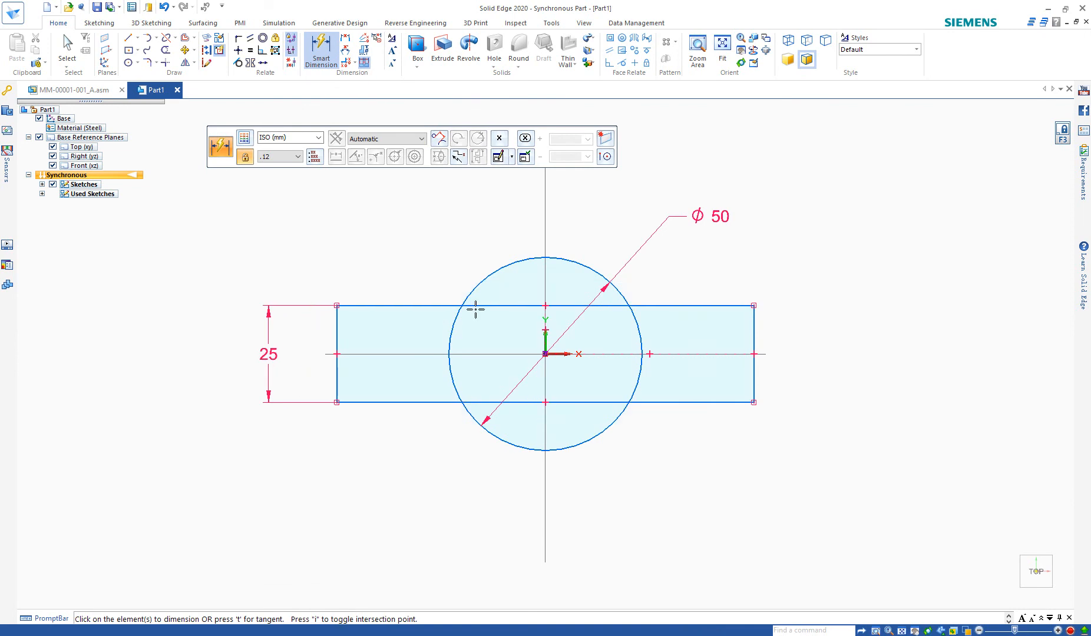
{"action": "left_click", "coordinate": [428, 306]}
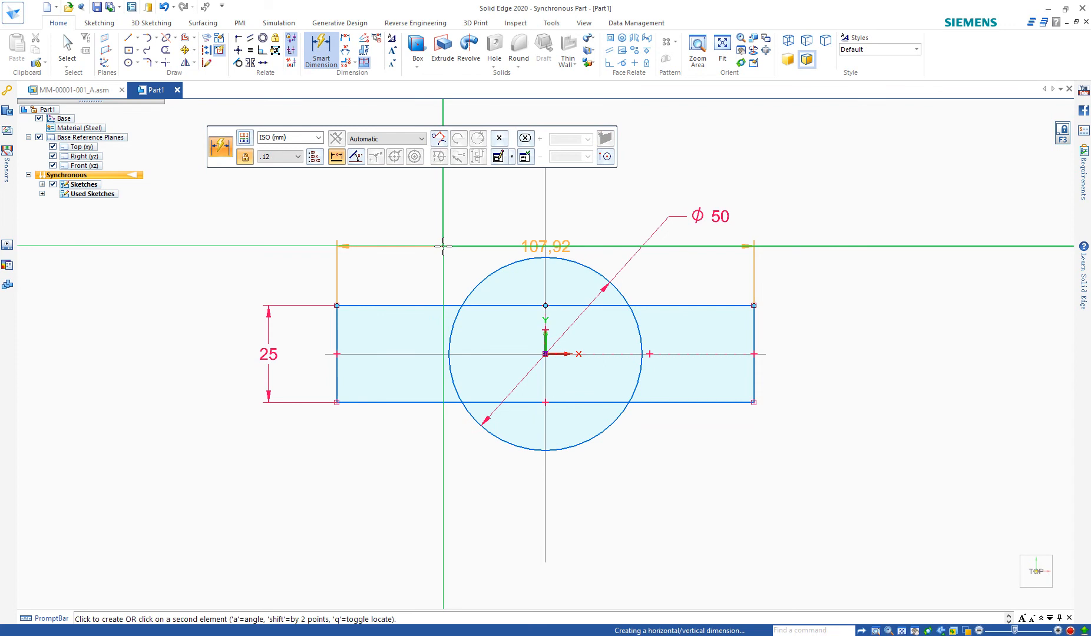
{"action": "left_click", "coordinate": [443, 246]}
{"action": "type", "text": "100"}
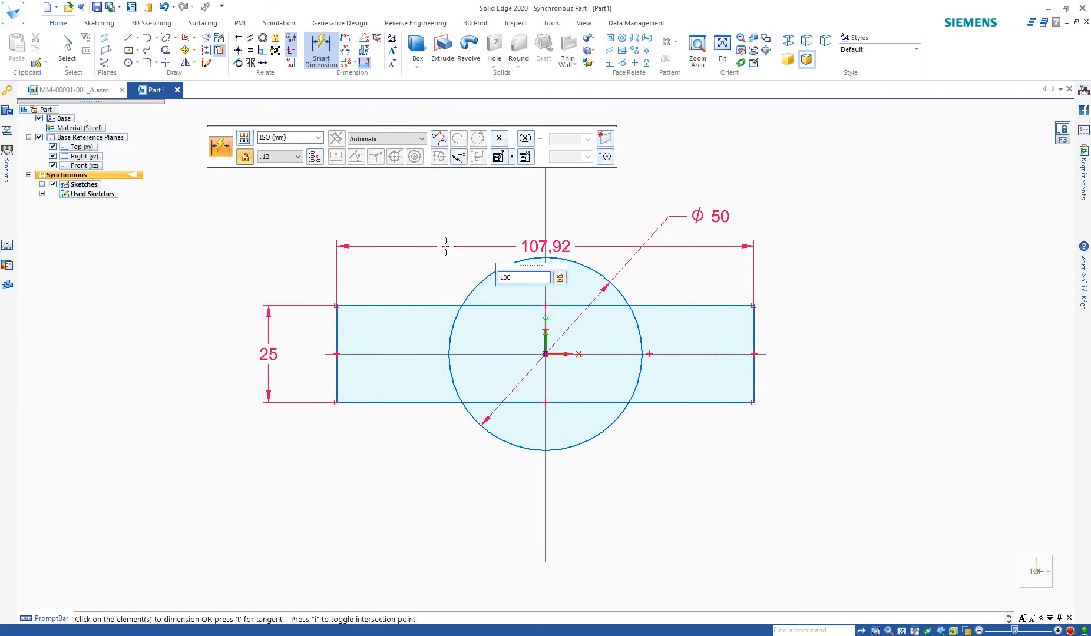
{"action": "key", "text": "Return"}
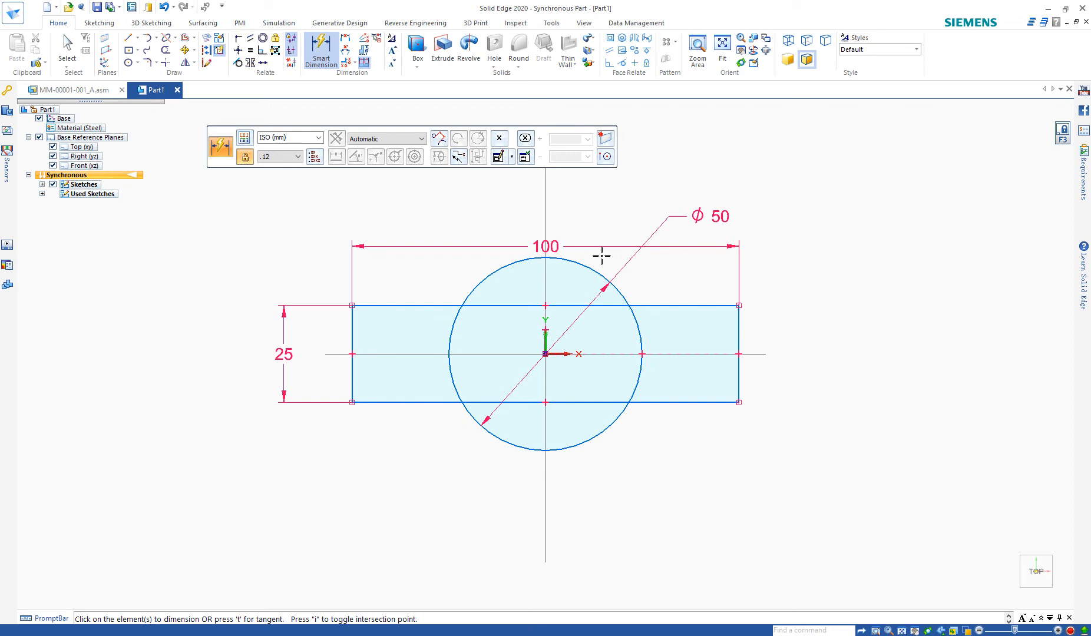
{"action": "middle_click_drag", "start_coordinate": [606, 404], "coordinate": [591, 332]}
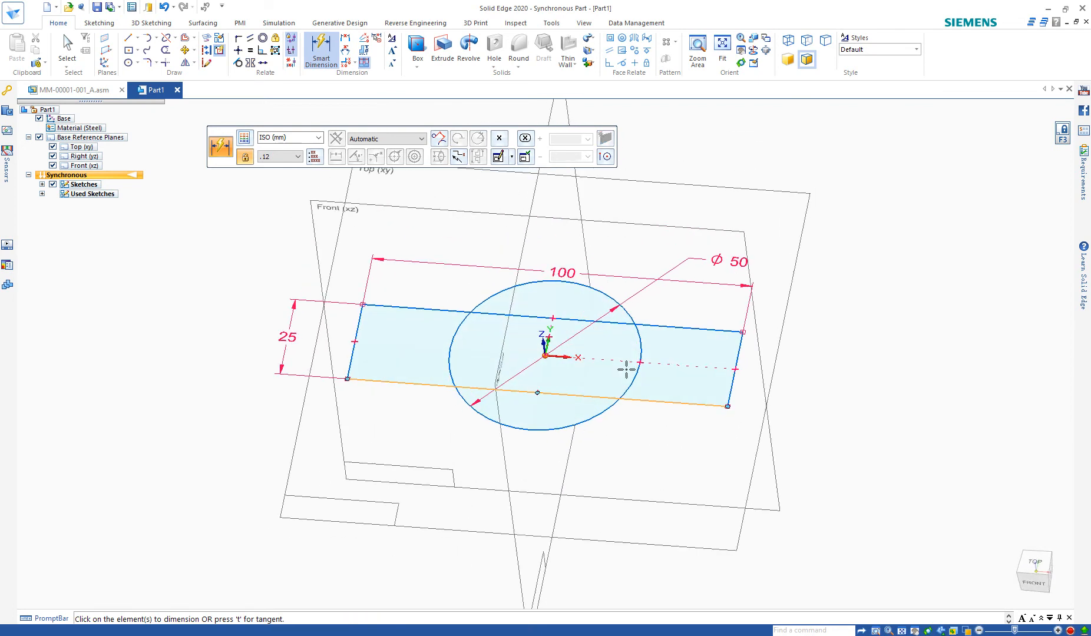
{"action": "middle_click_drag", "start_coordinate": [489, 426], "coordinate": [514, 498]}
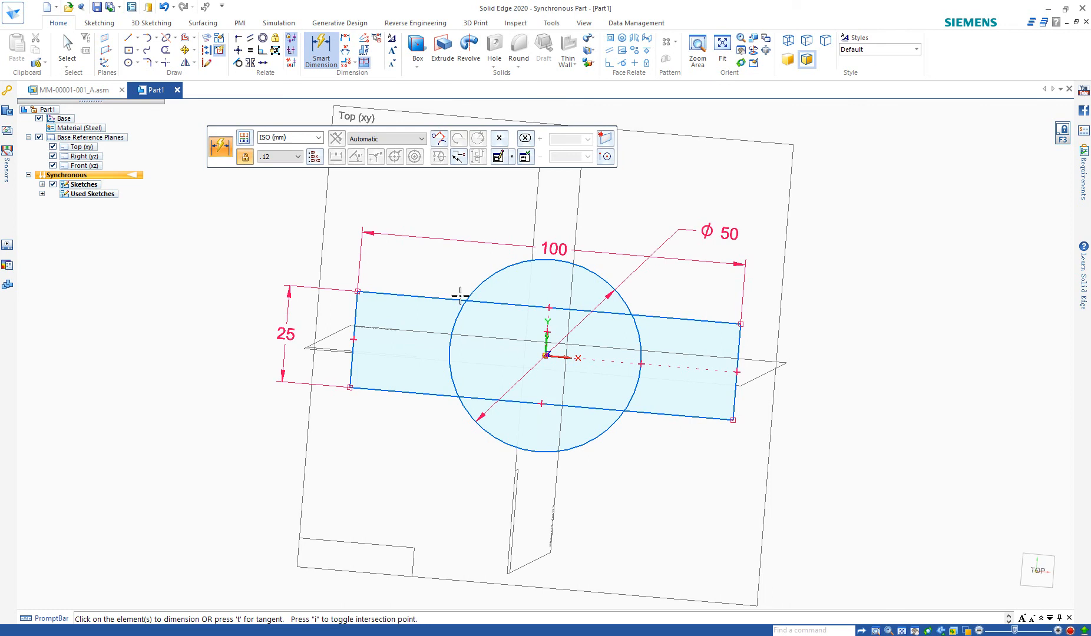
{"action": "mouse_move", "coordinate": [498, 439]}
{"action": "middle_mouse_down"}
{"action": "mouse_move", "coordinate": [501, 492]}
{"action": "mouse_move", "coordinate": [494, 480]}
{"action": "mouse_move", "coordinate": [510, 451]}
{"action": "middle_mouse_up"}
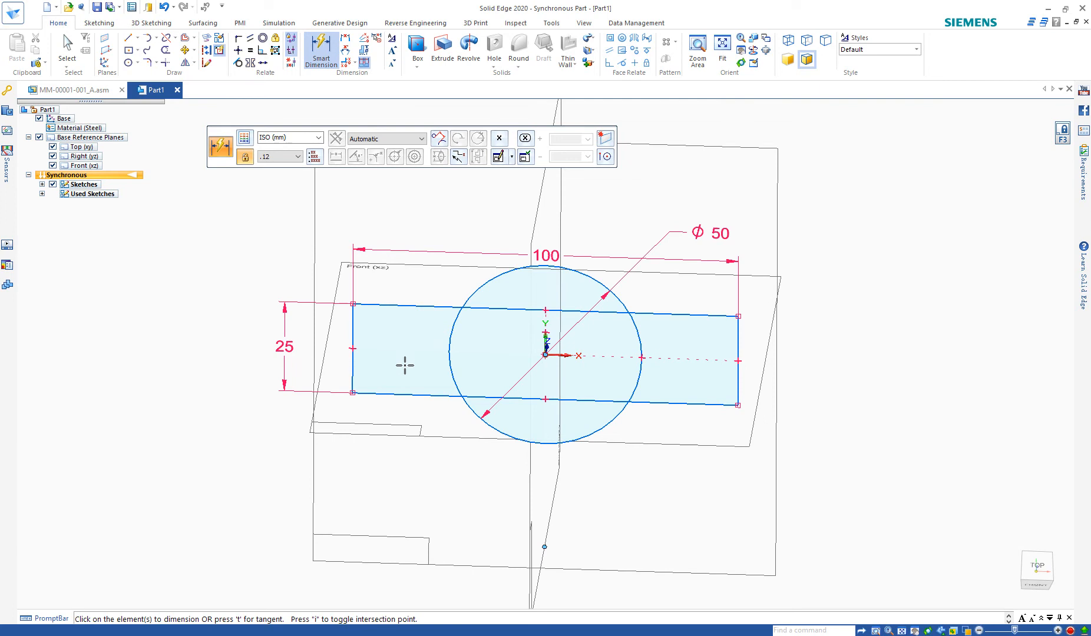
Step: Extrude all regions of the overlapping circle and rectangle sketch 34 mm upward from the Top (xy) plane
{"action": "middle_click_drag", "start_coordinate": [423, 383], "coordinate": [405, 377]}
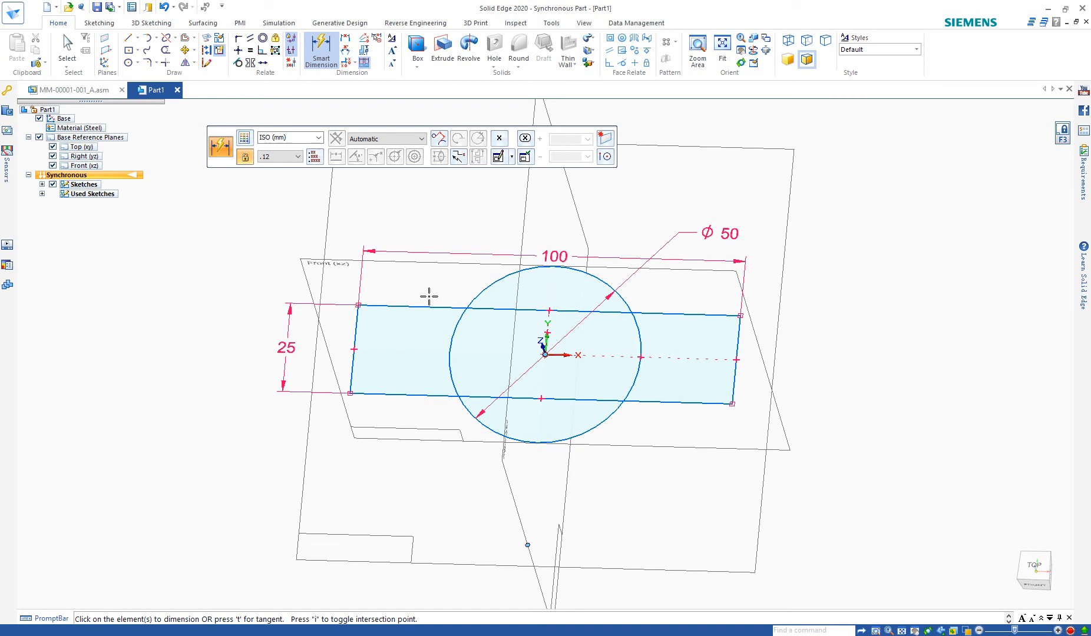
{"action": "key", "text": "Escape"}
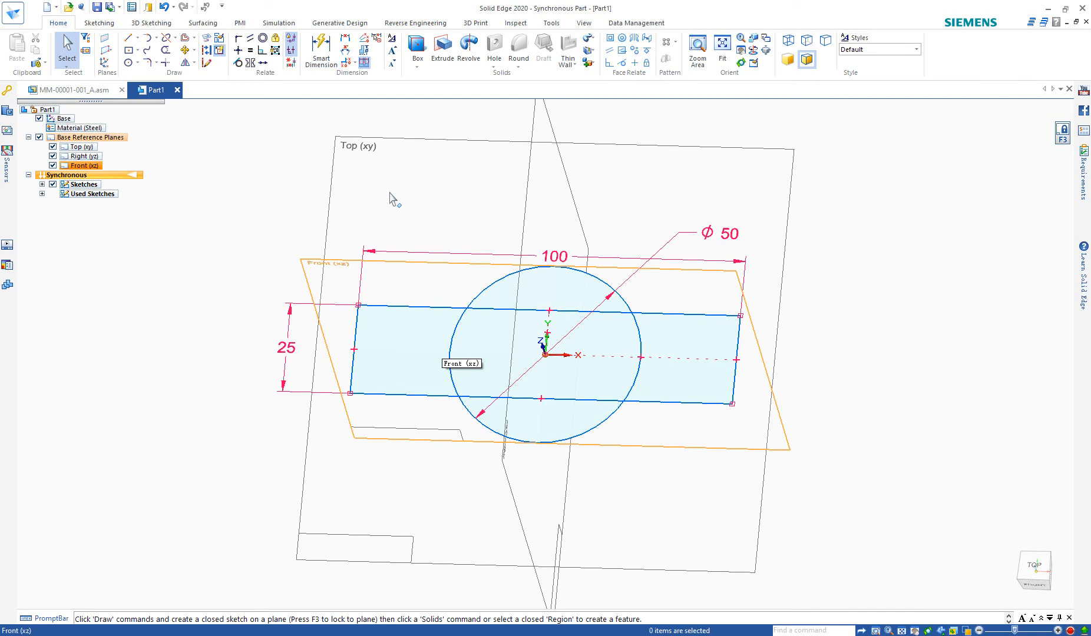
{"action": "left_click", "coordinate": [343, 255]}
{"action": "middle_click_drag", "start_coordinate": [490, 384], "coordinate": [485, 353]}
{"action": "left_click", "coordinate": [425, 369]}
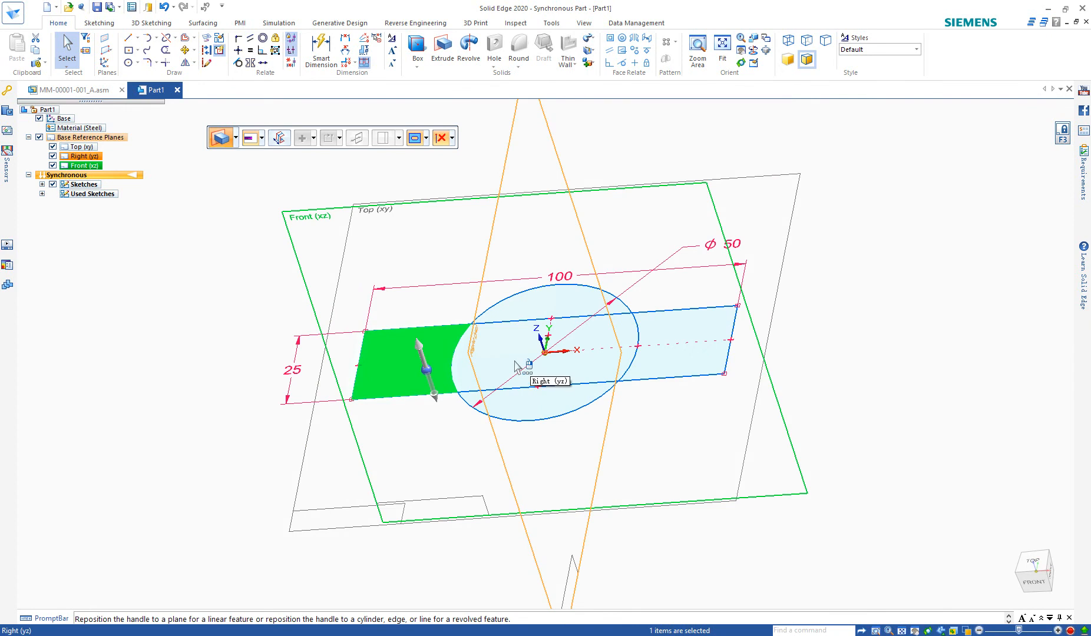
{"action": "left_click", "coordinate": [517, 368], "text": "ctrl"}
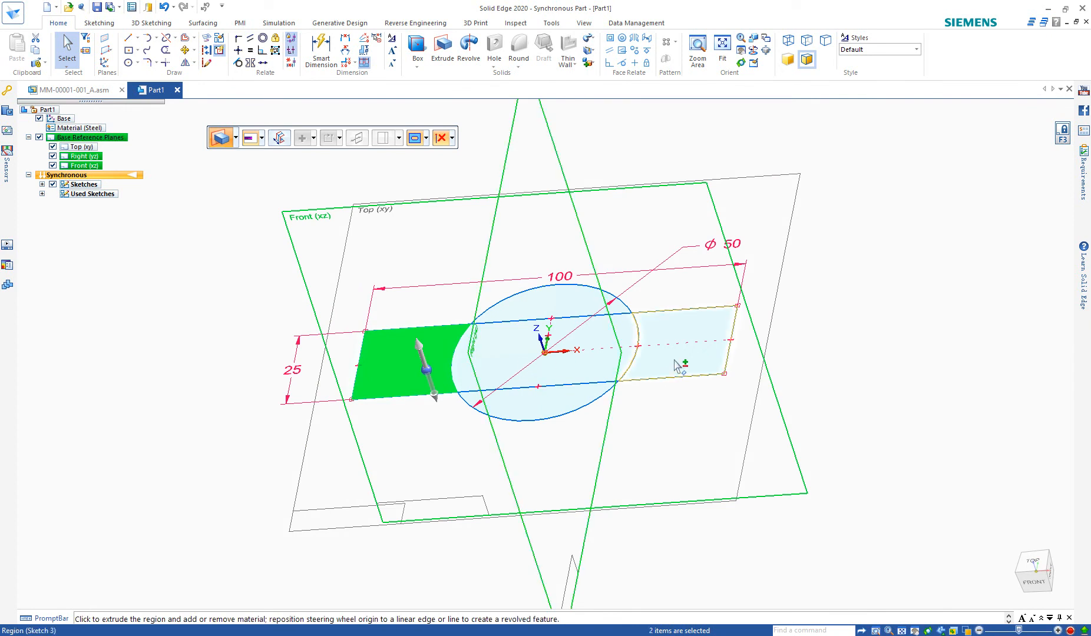
{"action": "left_click", "coordinate": [924, 438]}
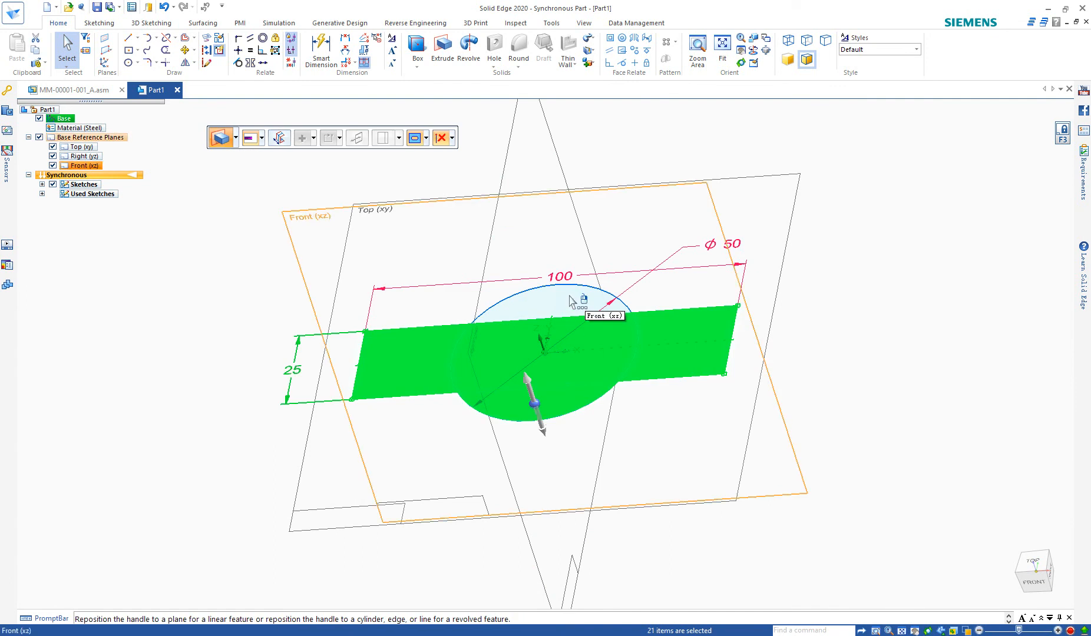
{"action": "left_click", "coordinate": [572, 305]}
{"action": "middle_click_drag", "start_coordinate": [641, 309], "coordinate": [674, 359]}
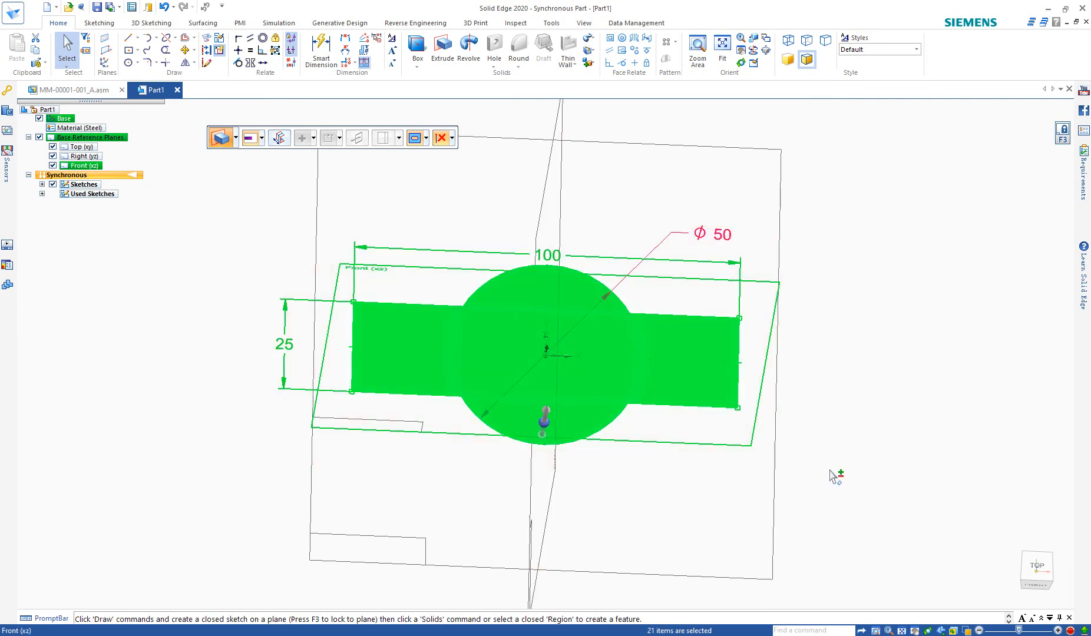
{"action": "middle_click_drag", "start_coordinate": [882, 427], "coordinate": [863, 370]}
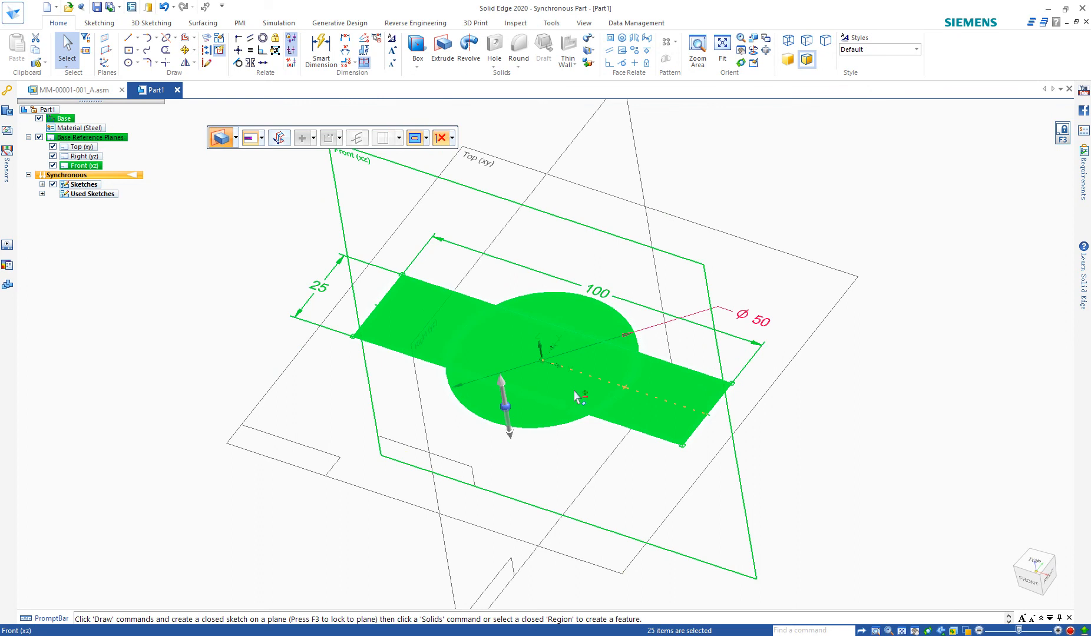
{"action": "left_click", "coordinate": [502, 389]}
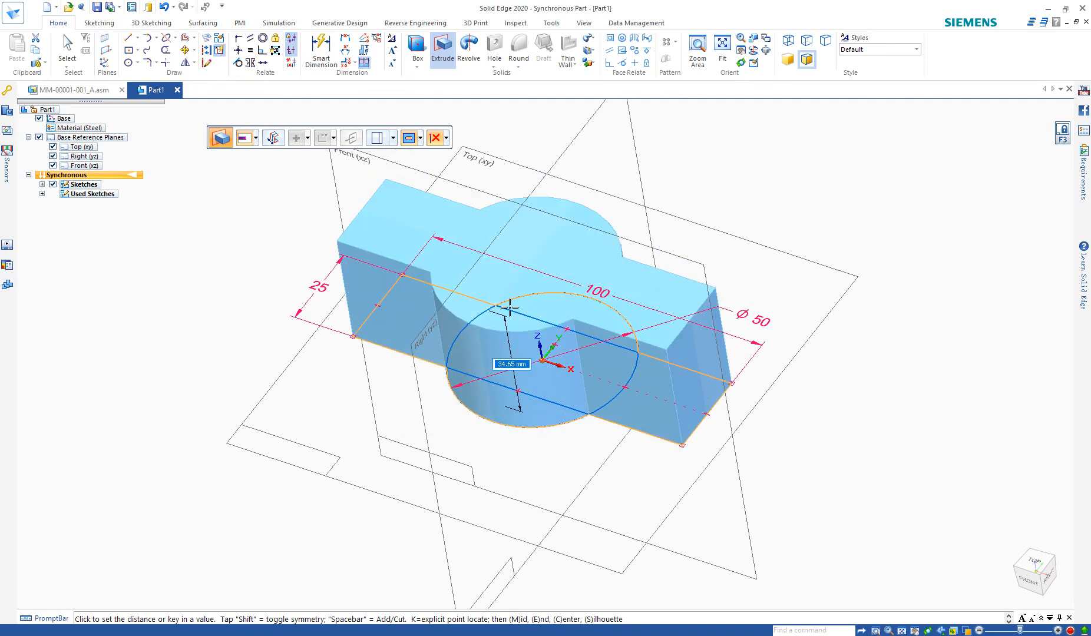
{"action": "type", "text": "34"}
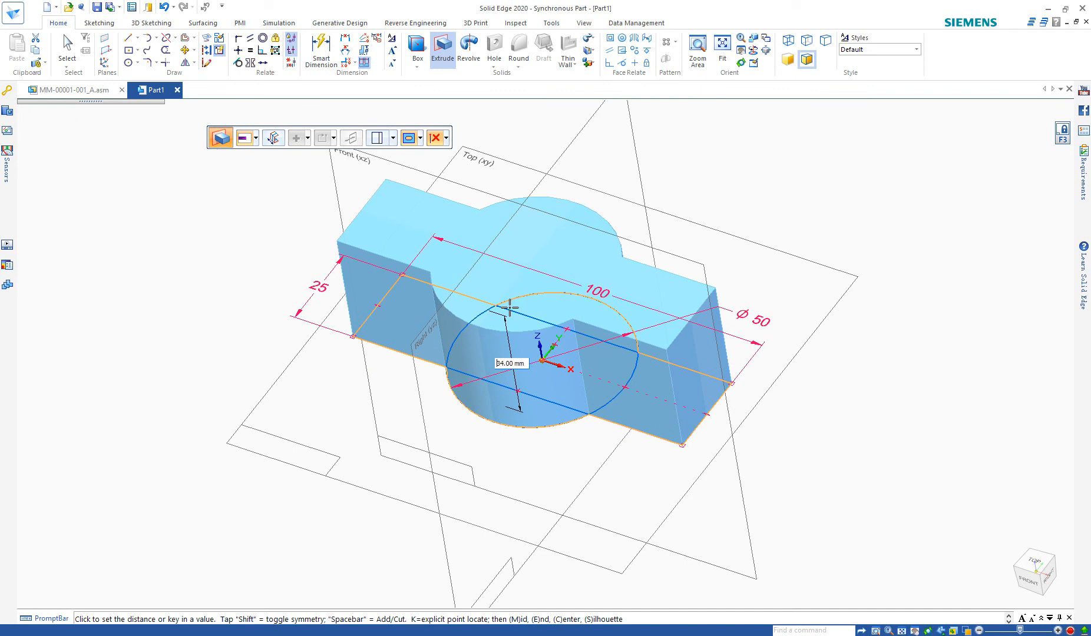
{"action": "key", "text": "Return"}
Step: Delete the used sketch (Sketch 2) behind the extruded body, keeping the solid and its dimensions
{"action": "middle_click_drag", "start_coordinate": [593, 421], "coordinate": [550, 524]}
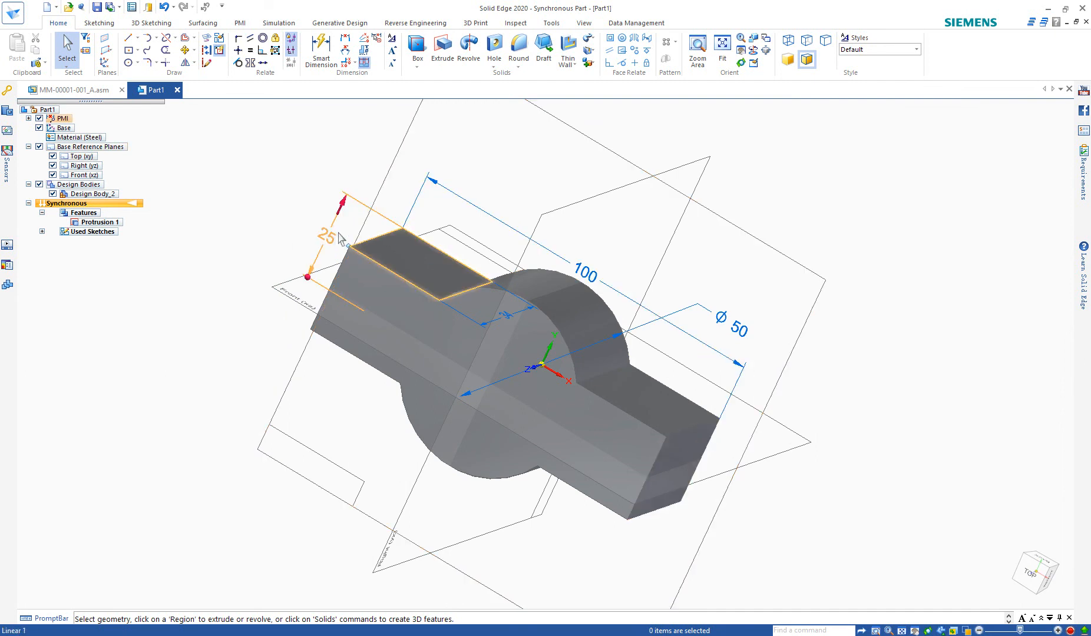
{"action": "middle_click_drag", "start_coordinate": [587, 529], "coordinate": [641, 511]}
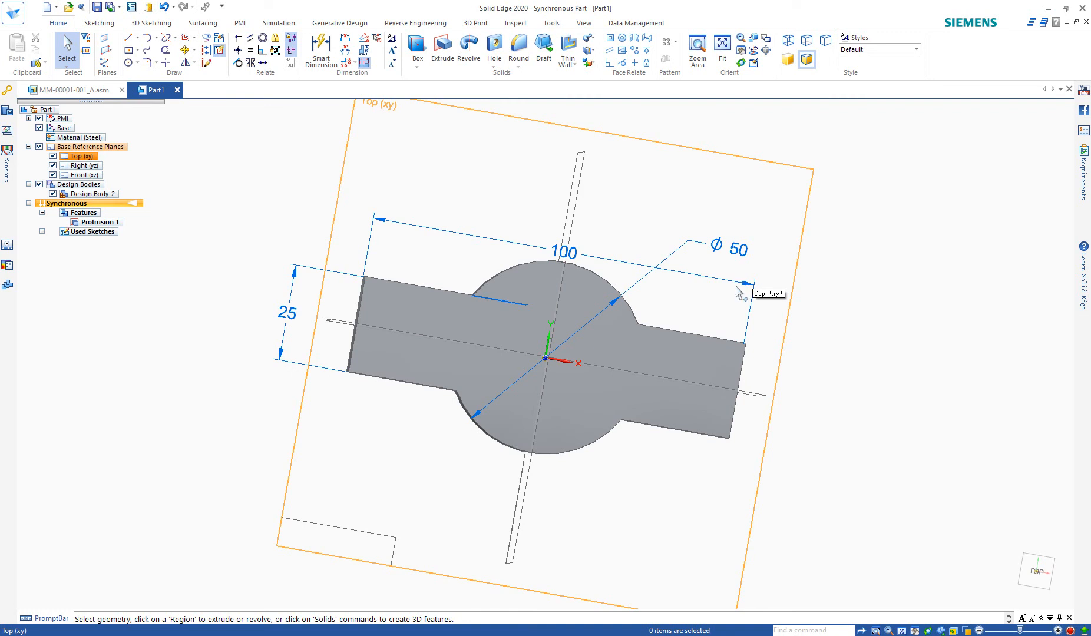
{"action": "middle_click_drag", "start_coordinate": [762, 369], "coordinate": [638, 465]}
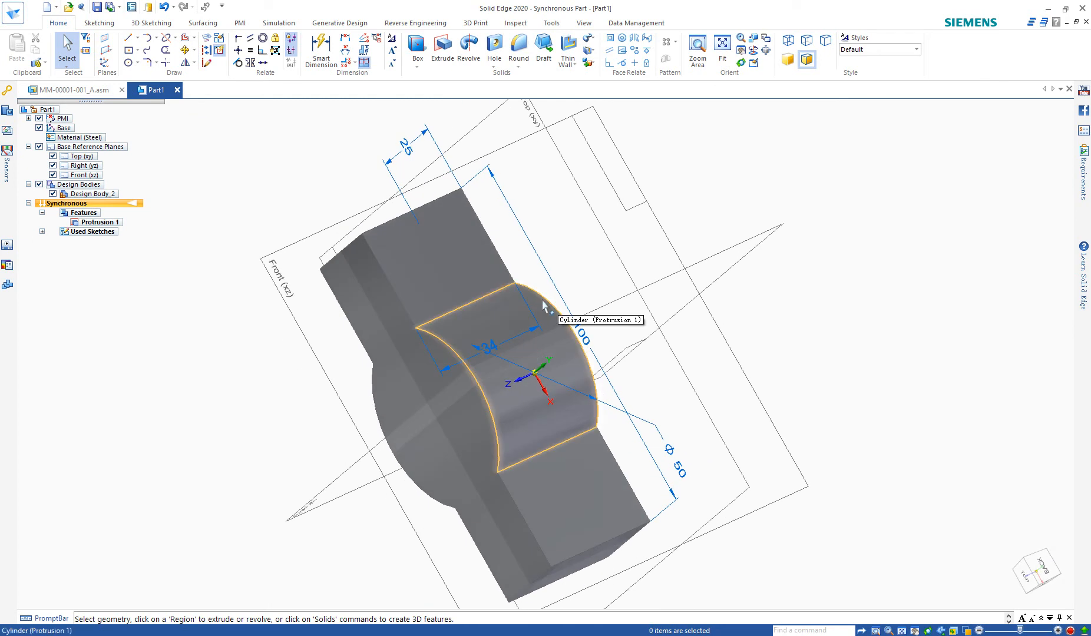
{"action": "middle_click_drag", "start_coordinate": [580, 437], "coordinate": [706, 243]}
{"action": "middle_click_drag", "start_coordinate": [510, 361], "coordinate": [642, 472]}
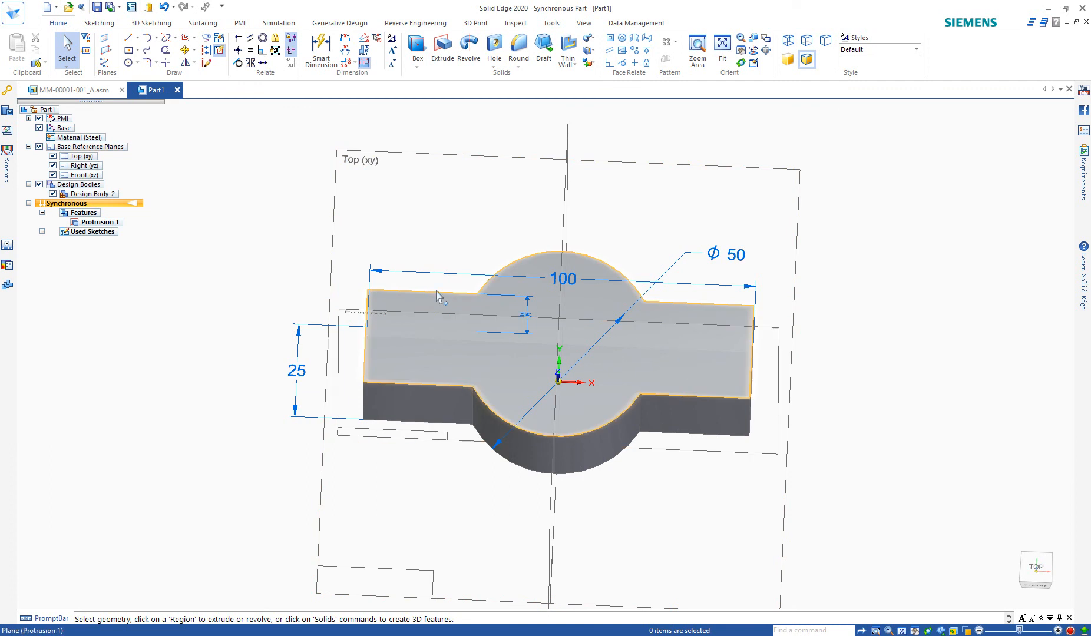
{"action": "left_click", "coordinate": [42, 232]}
{"action": "left_click", "coordinate": [82, 242]}
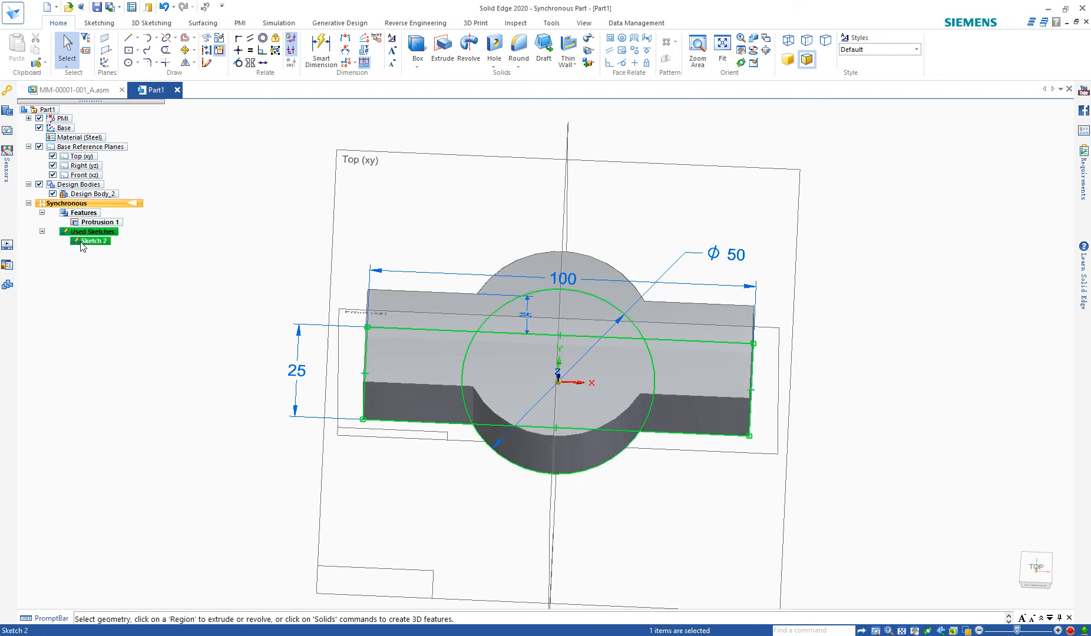
{"action": "key", "text": "Delete"}
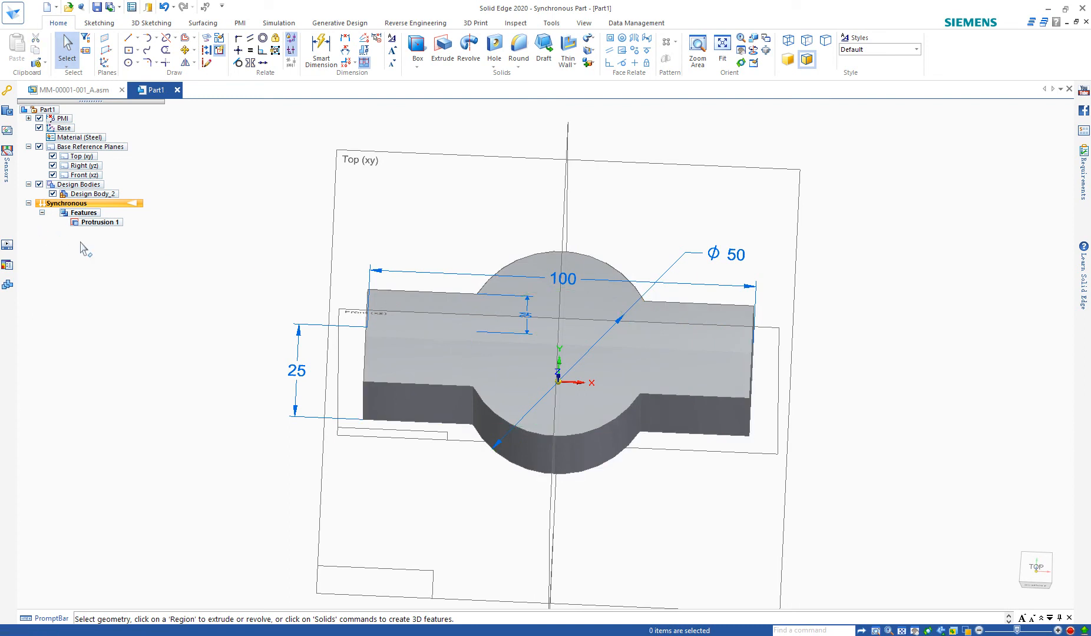
Step: Set the bar's overall length dimension to 80 mm, applied symmetrically to both end faces
{"action": "middle_click_drag", "start_coordinate": [635, 341], "coordinate": [636, 315]}
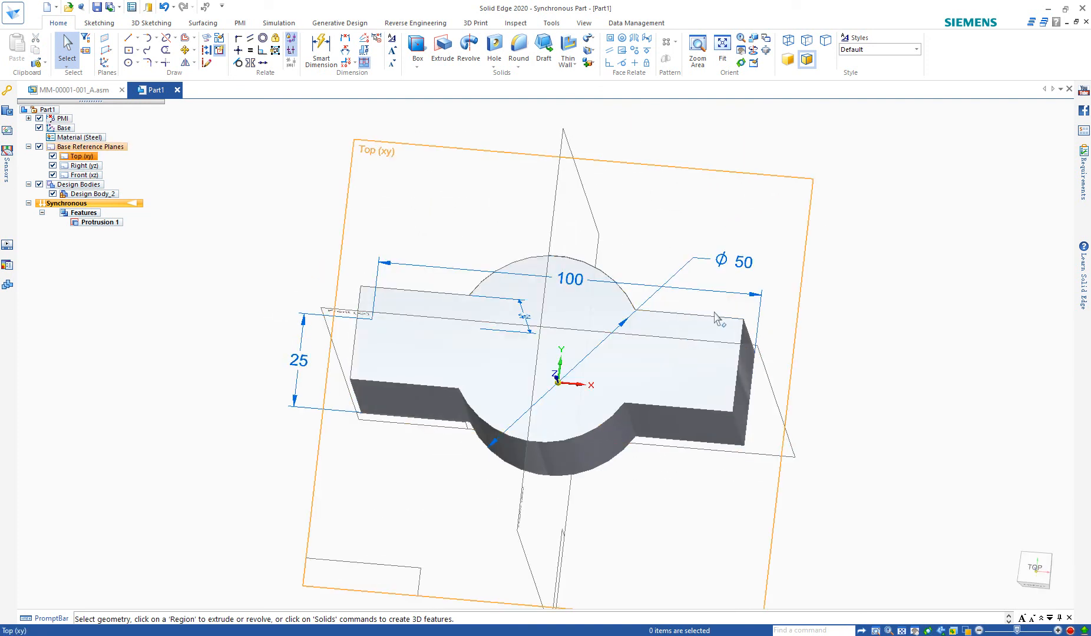
{"action": "middle_click_drag", "start_coordinate": [751, 383], "coordinate": [743, 350]}
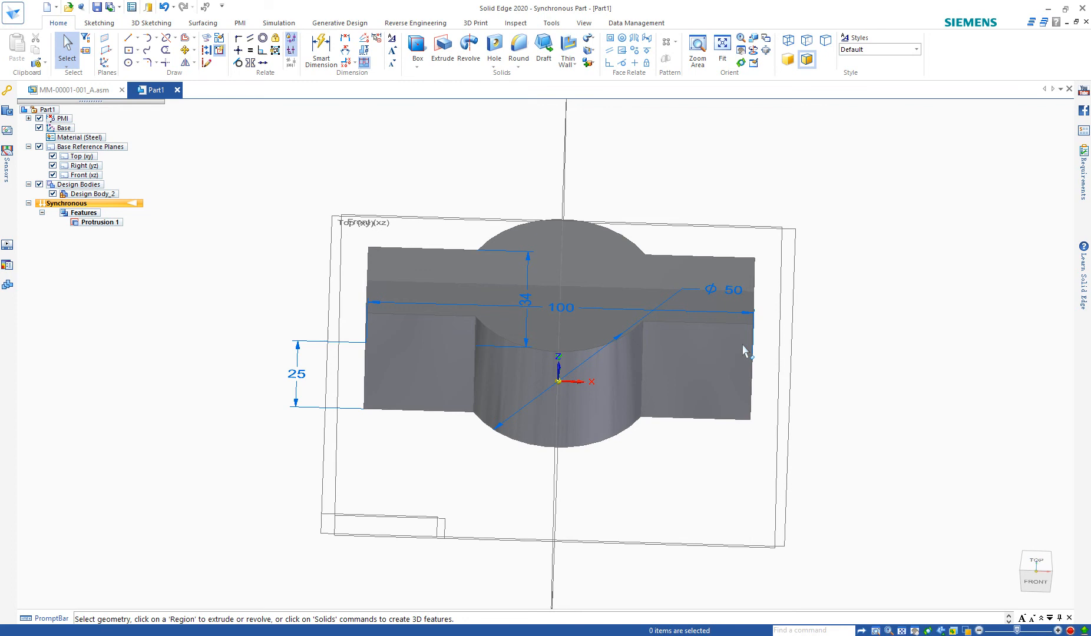
{"action": "key", "text": "ctrl+i"}
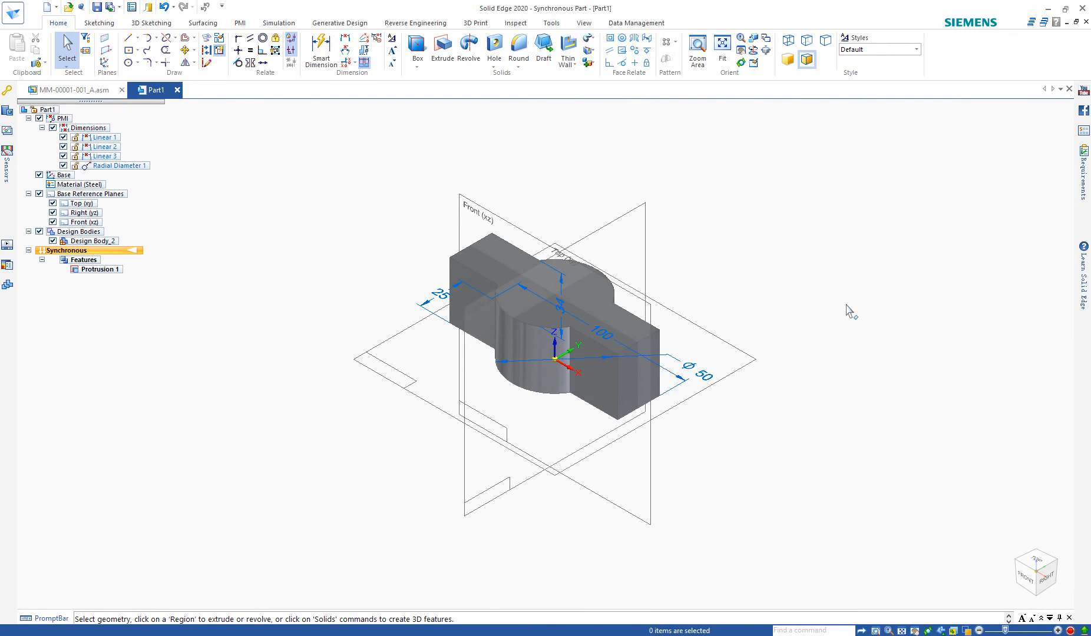
{"action": "middle_click_drag", "start_coordinate": [474, 335], "coordinate": [512, 390]}
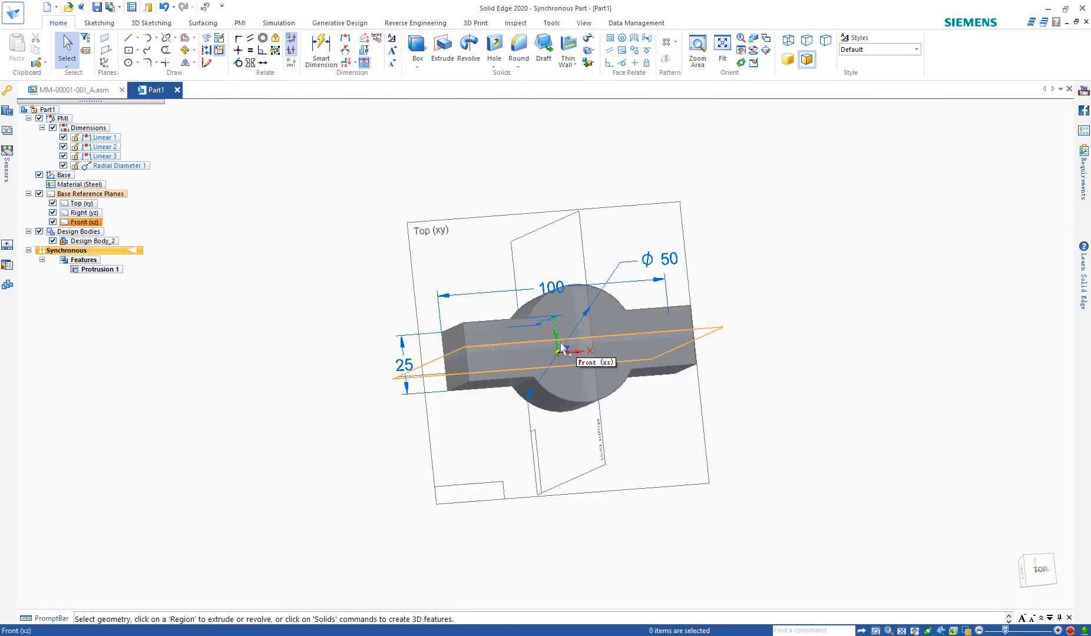
{"action": "middle_click_drag", "start_coordinate": [640, 302], "coordinate": [614, 313]}
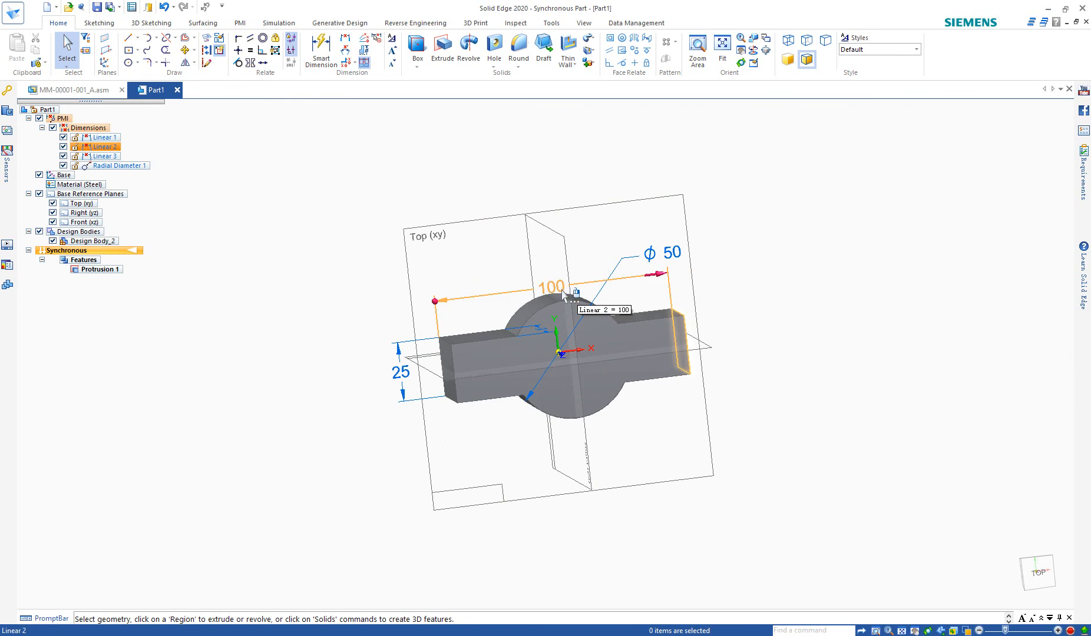
{"action": "middle_click_drag", "start_coordinate": [483, 367], "coordinate": [553, 325]}
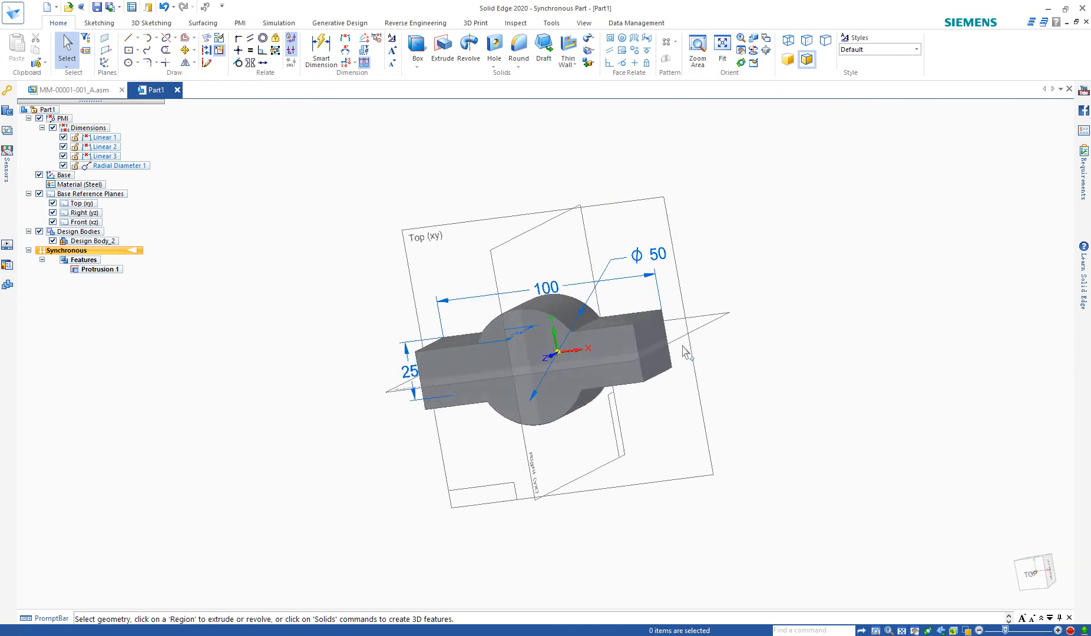
{"action": "middle_click_drag", "start_coordinate": [576, 375], "coordinate": [628, 346]}
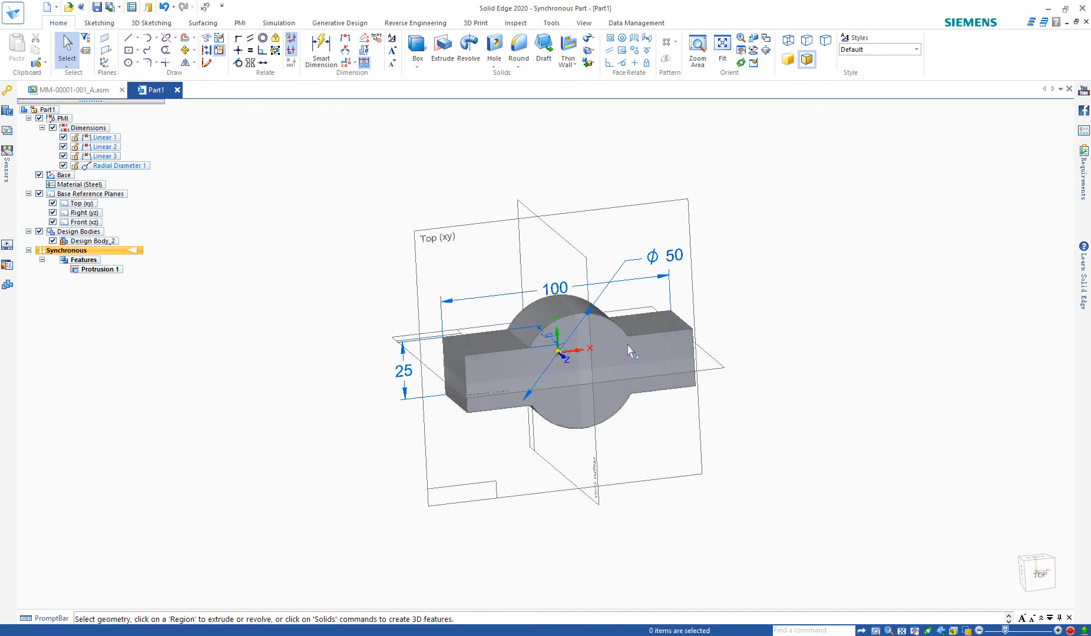
{"action": "left_click", "coordinate": [556, 291]}
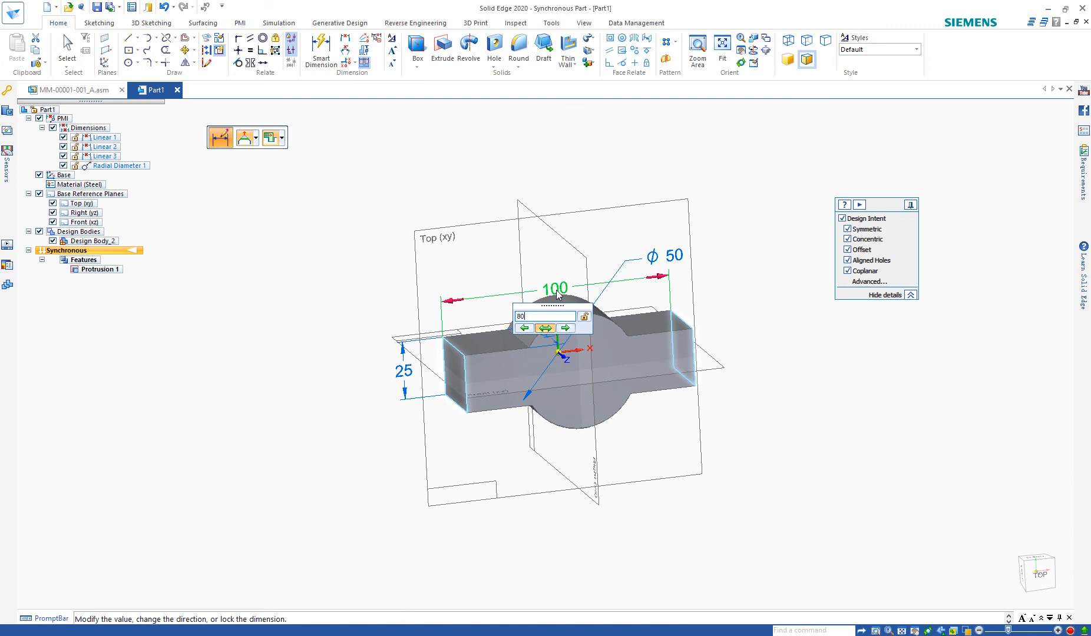
{"action": "key", "text": "Return"}
Step: Move the bar's end face on the +X side 50 mm outward with Symmetric design intent turned off
{"action": "middle_click_drag", "start_coordinate": [630, 386], "coordinate": [564, 378]}
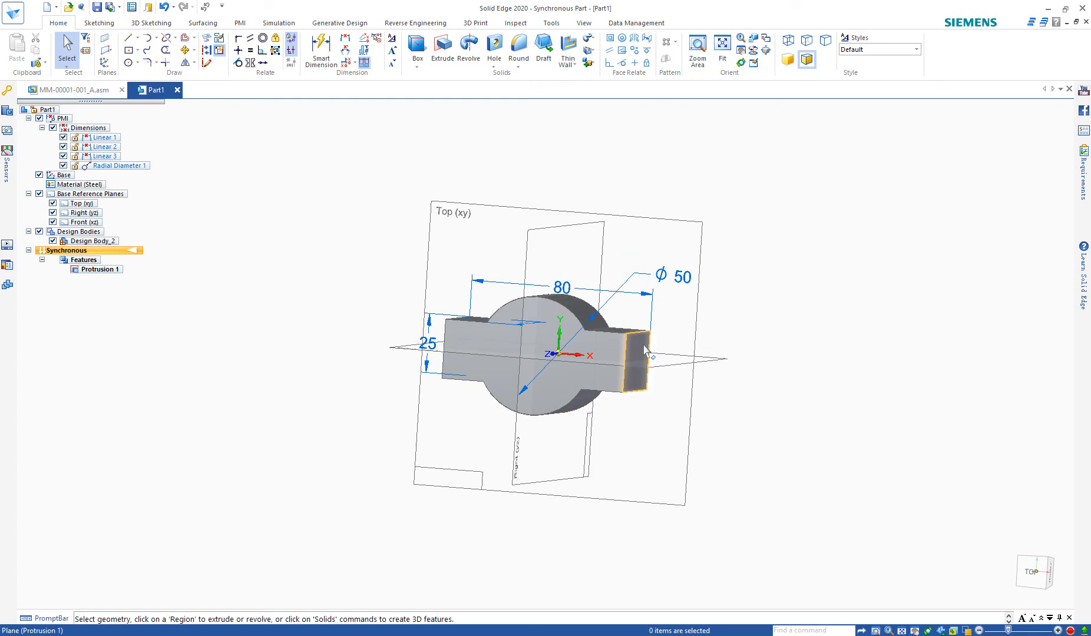
{"action": "mouse_move", "coordinate": [647, 351]}
{"action": "middle_mouse_down"}
{"action": "mouse_move", "coordinate": [699, 397]}
{"action": "mouse_move", "coordinate": [645, 364]}
{"action": "middle_mouse_up"}
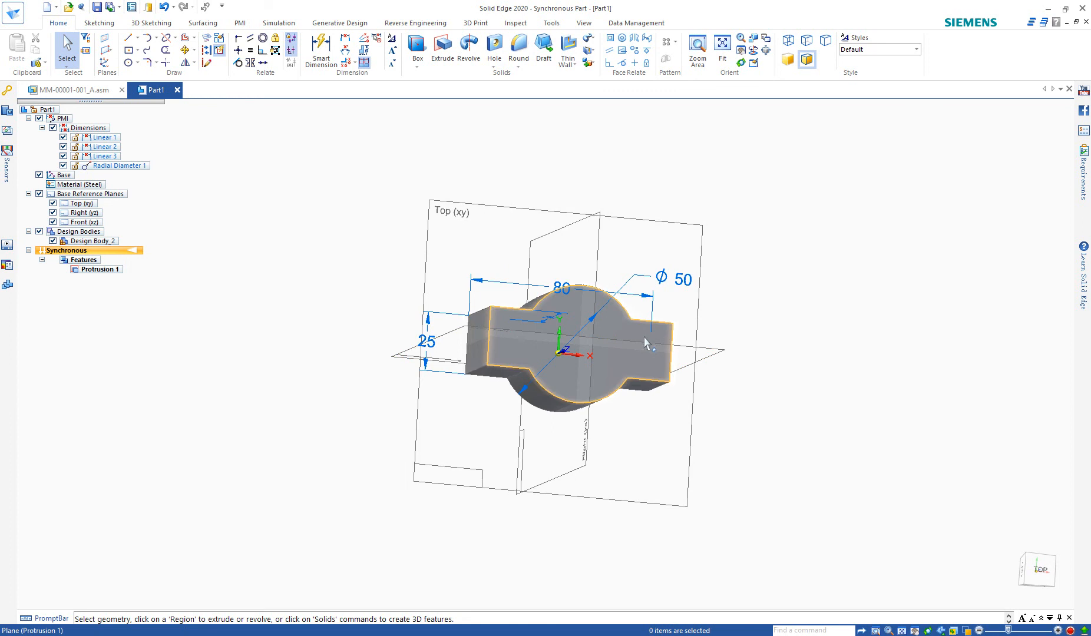
{"action": "mouse_move", "coordinate": [707, 371]}
{"action": "middle_mouse_down"}
{"action": "mouse_move", "coordinate": [677, 400]}
{"action": "mouse_move", "coordinate": [635, 357]}
{"action": "mouse_move", "coordinate": [700, 378]}
{"action": "mouse_move", "coordinate": [695, 353]}
{"action": "middle_mouse_up"}
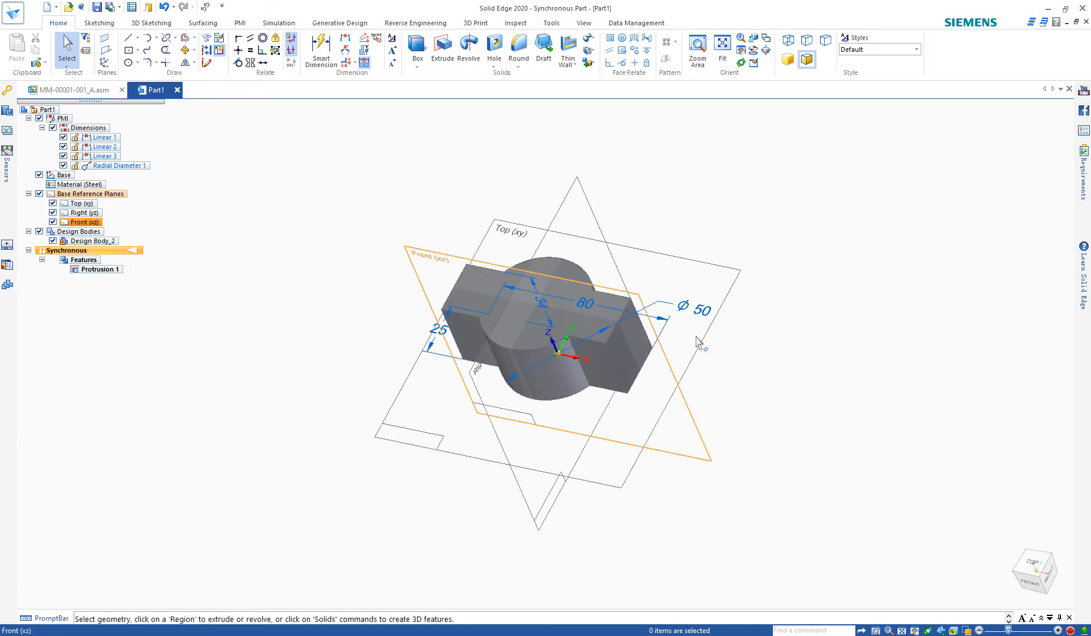
{"action": "left_click", "coordinate": [623, 356]}
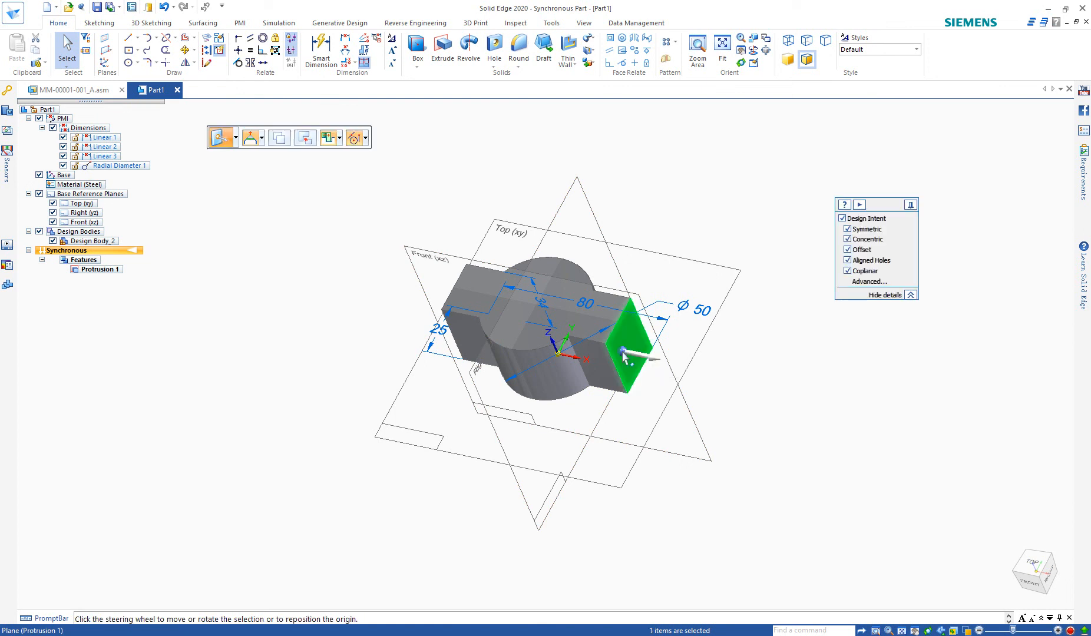
{"action": "mouse_move", "coordinate": [587, 407]}
{"action": "middle_mouse_down"}
{"action": "mouse_move", "coordinate": [606, 441]}
{"action": "mouse_move", "coordinate": [598, 411]}
{"action": "middle_mouse_up"}
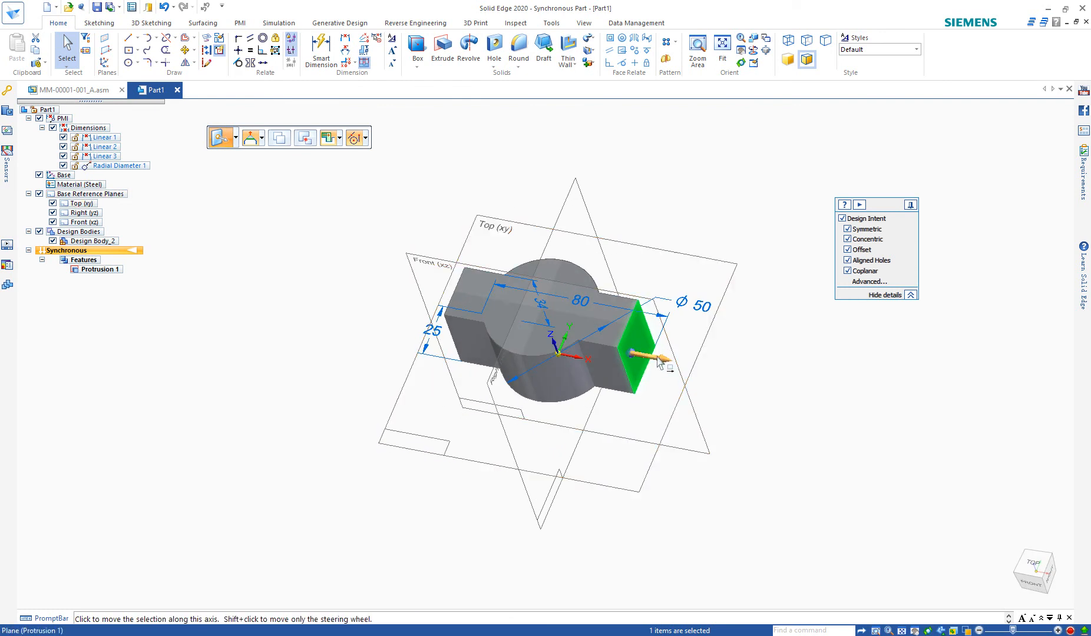
{"action": "left_click", "coordinate": [660, 363]}
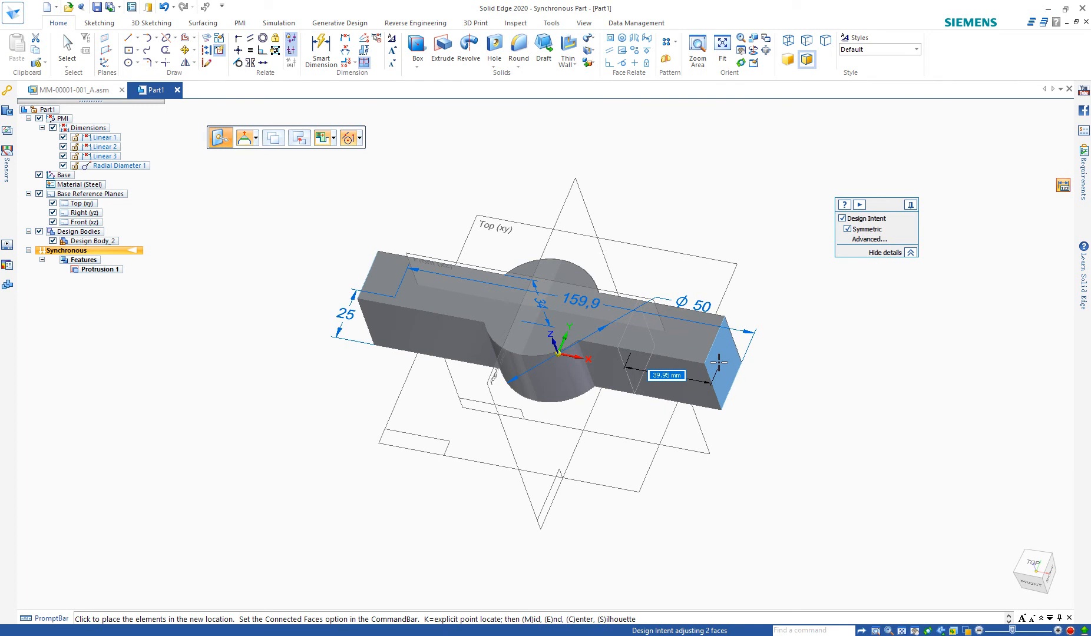
{"action": "left_click", "coordinate": [847, 229]}
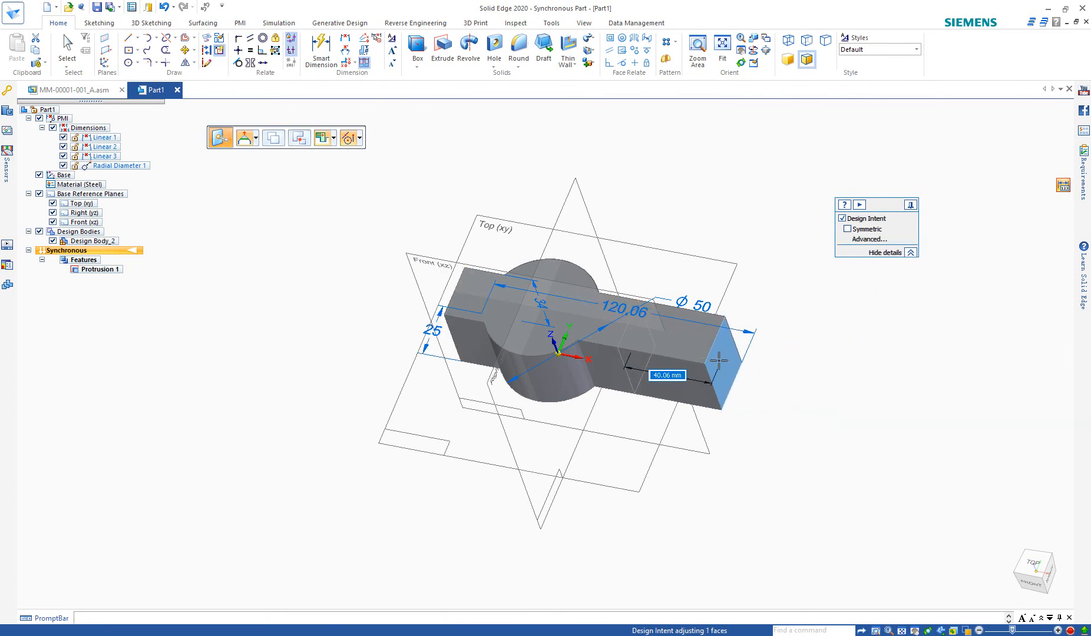
{"action": "type", "text": "50"}
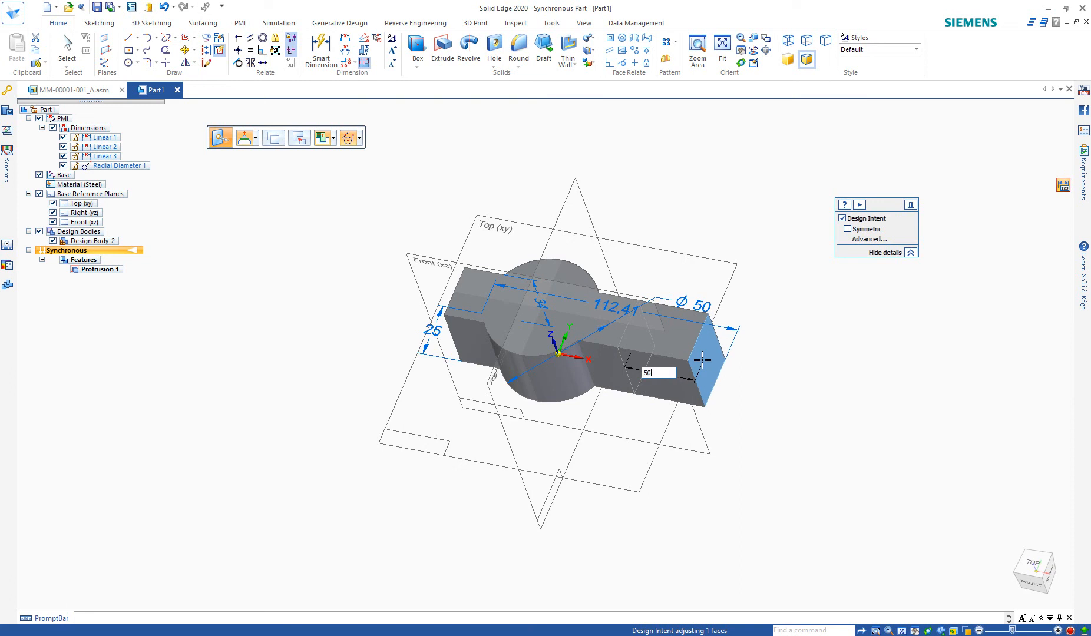
{"action": "key", "text": "Return"}
{"action": "left_click", "coordinate": [736, 383]}
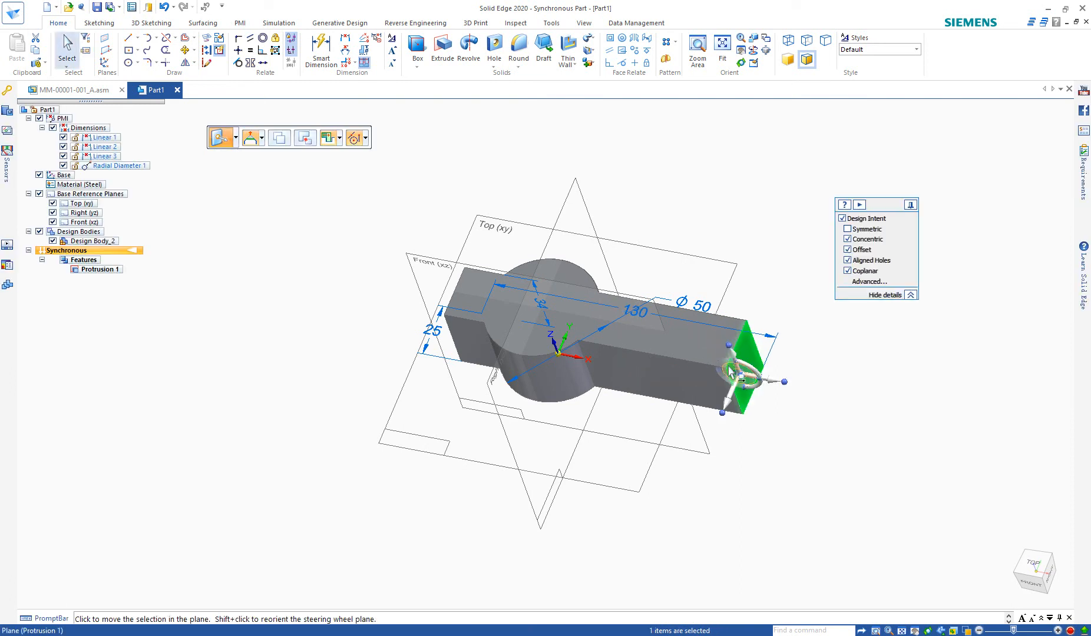
Step: Turn Symmetric design intent back on and open the online help page for Design Intent
{"action": "middle_click_drag", "start_coordinate": [646, 356], "coordinate": [682, 332]}
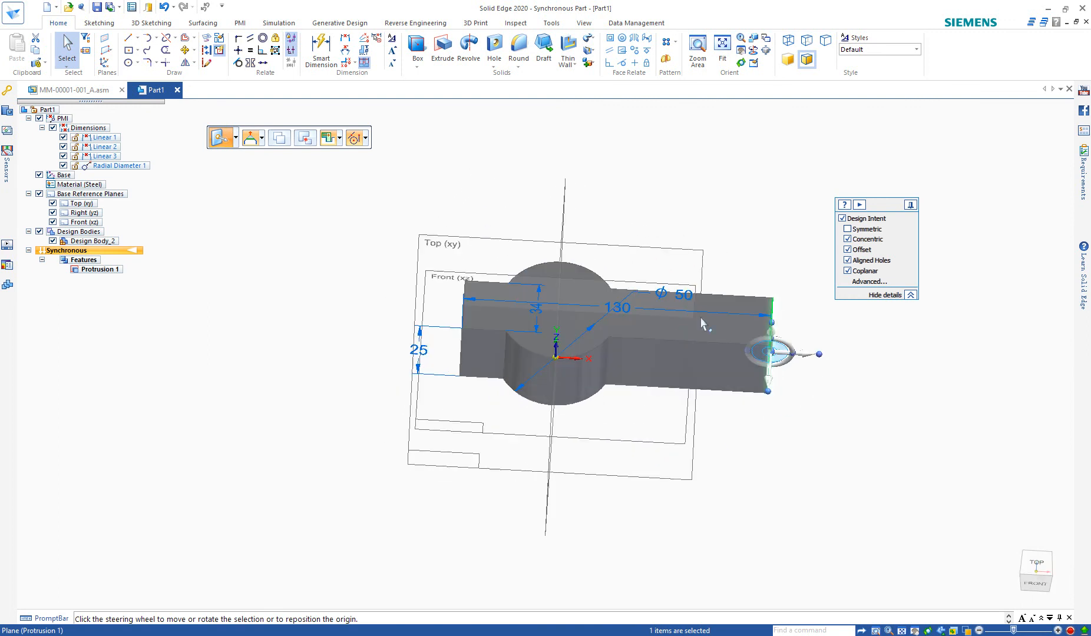
{"action": "left_click", "coordinate": [847, 230]}
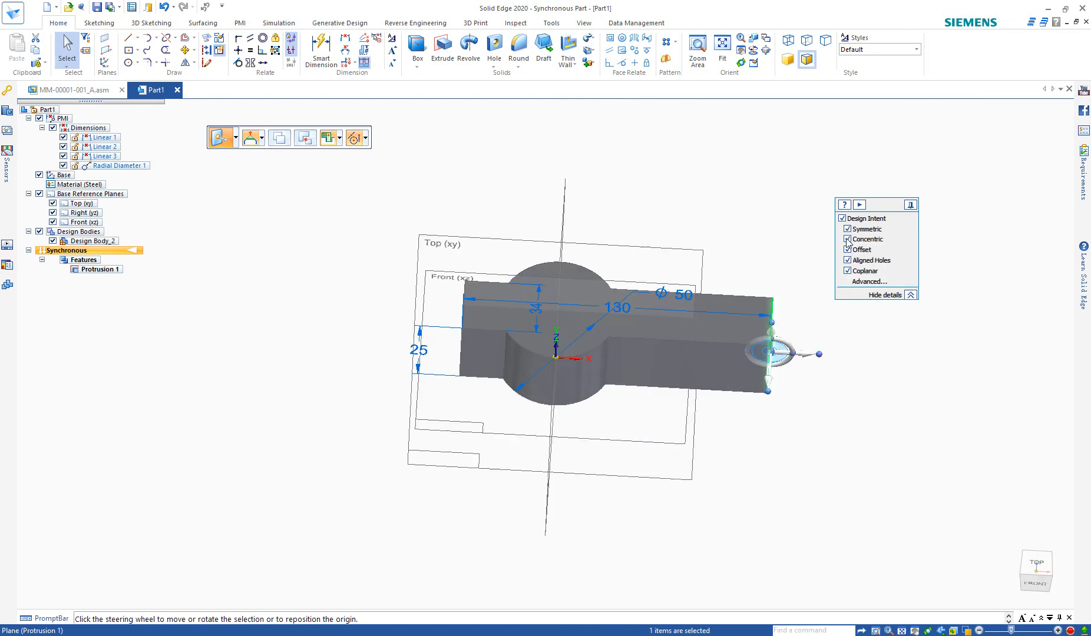
{"action": "left_click", "coordinate": [860, 206]}
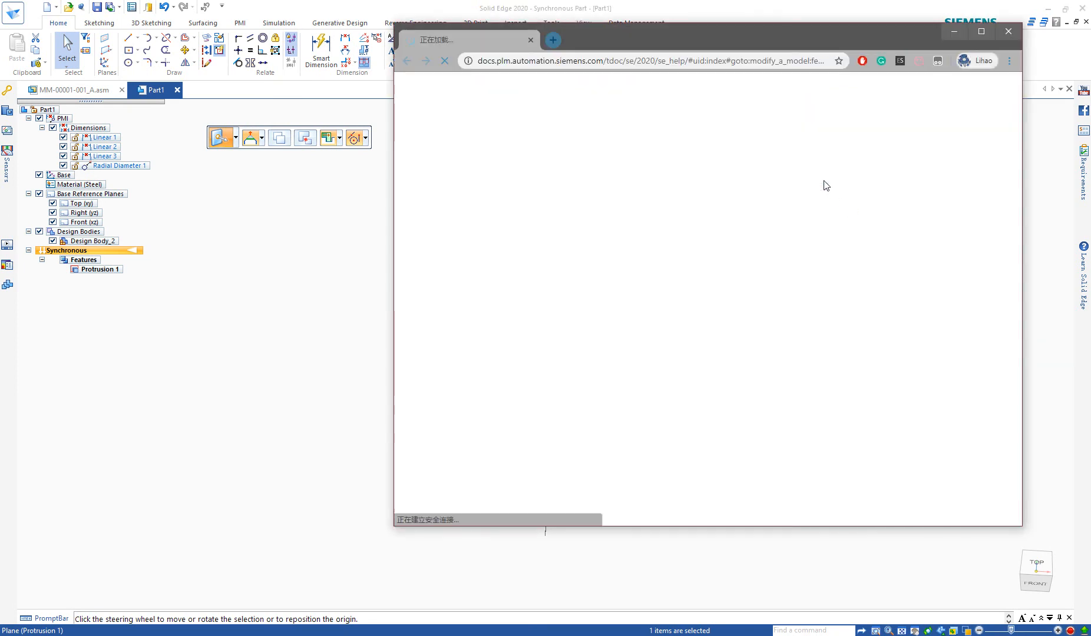
Step: Close the Design Intent help page, clear the end-face selection and hide the base reference planes
{"action": "left_click", "coordinate": [1007, 31]}
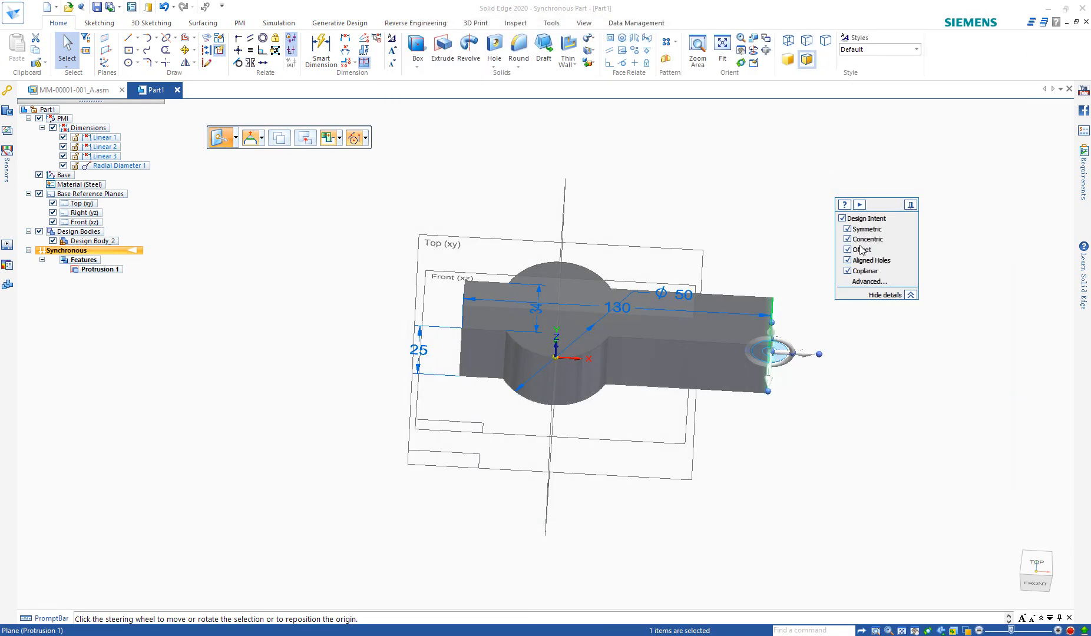
{"action": "middle_click_drag", "start_coordinate": [799, 333], "coordinate": [782, 368]}
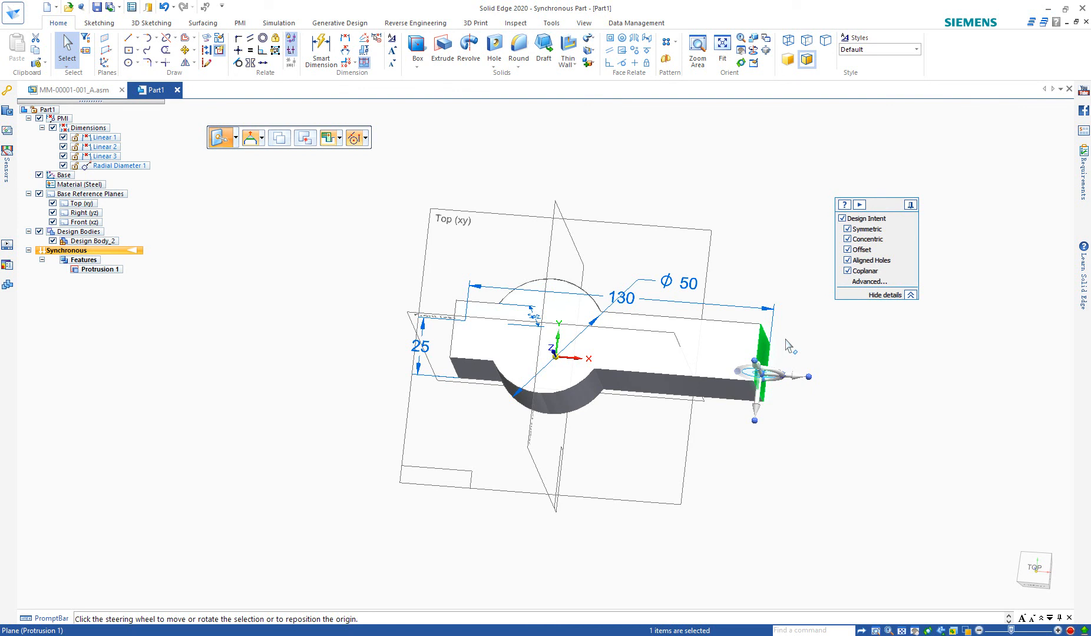
{"action": "left_click", "coordinate": [818, 424]}
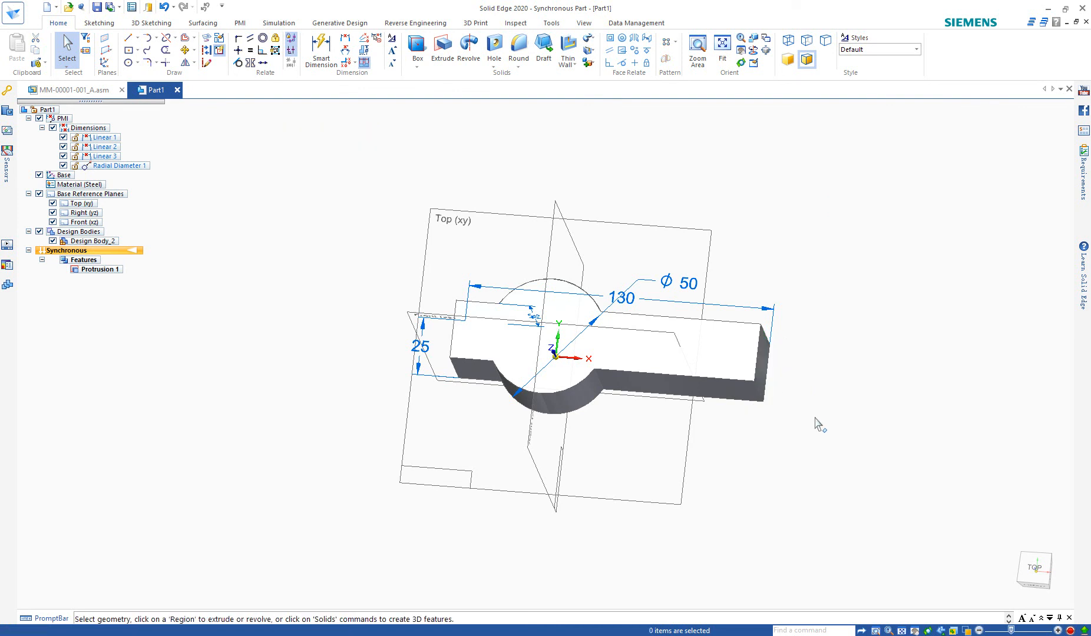
{"action": "key", "text": "ctrl+z"}
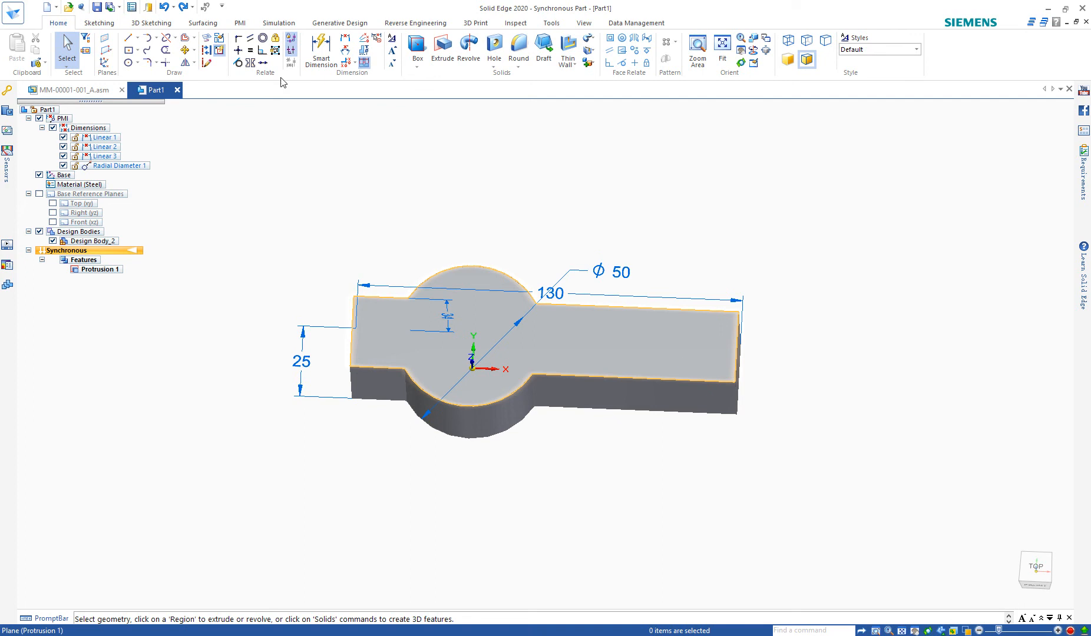
Step: Sketch a line across the +X arm, running past both edges, with the sketch plane locked to the body's top face
{"action": "left_click", "coordinate": [128, 44]}
{"action": "middle_click_drag", "start_coordinate": [672, 386], "coordinate": [623, 354]}
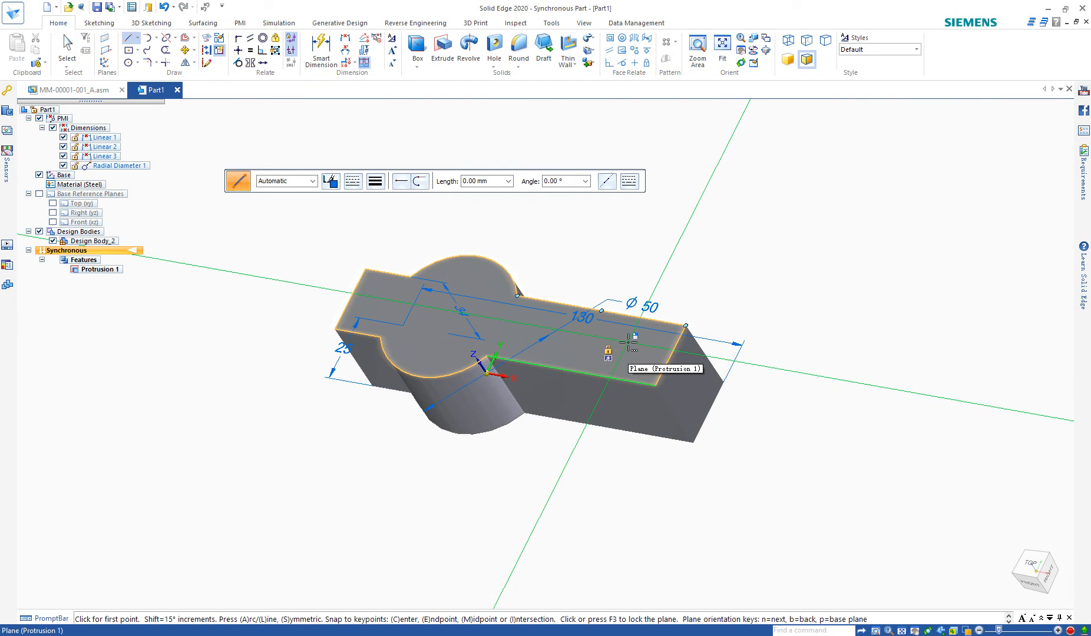
{"action": "key", "text": "F3"}
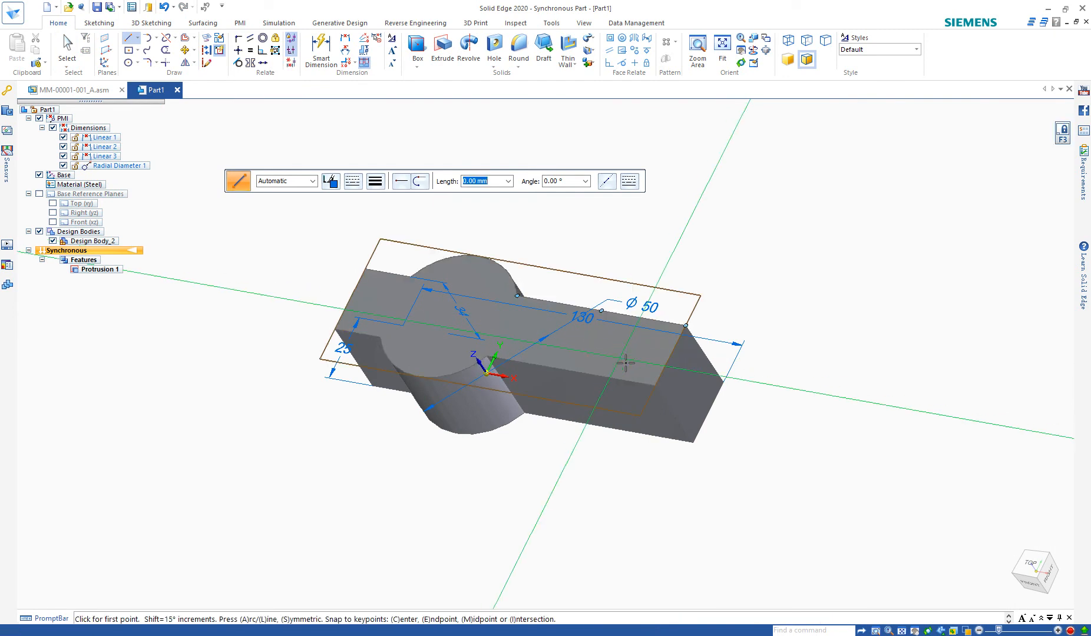
{"action": "middle_click_drag", "start_coordinate": [628, 342], "coordinate": [664, 376]}
{"action": "left_click", "coordinate": [698, 260]}
{"action": "left_click", "coordinate": [571, 459]}
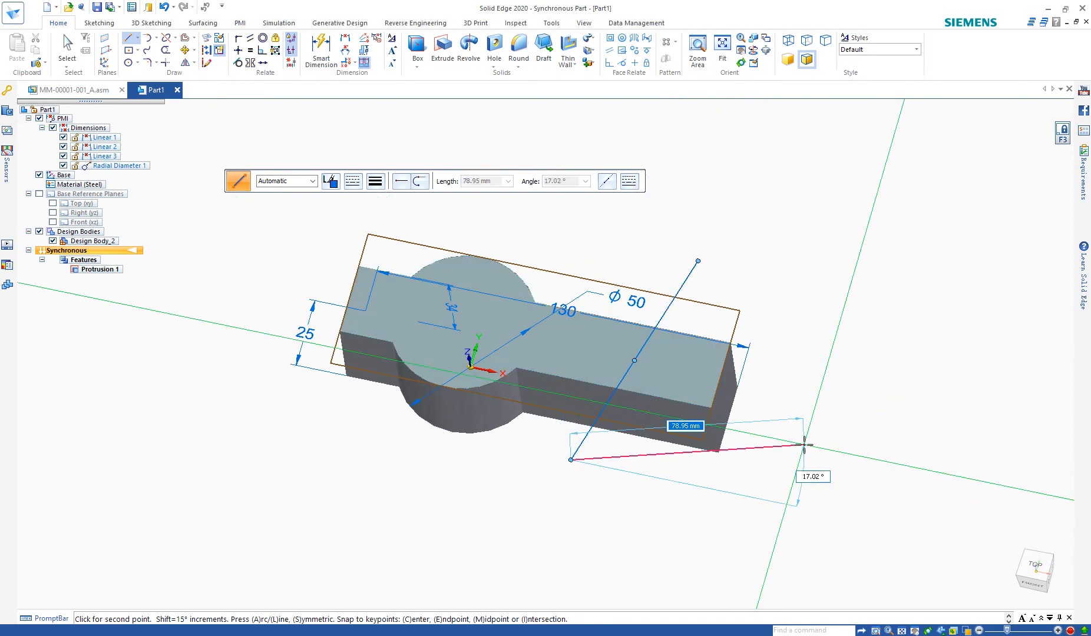
{"action": "right_click", "coordinate": [799, 470]}
{"action": "mouse_move", "coordinate": [791, 475]}
{"action": "middle_mouse_down"}
{"action": "mouse_move", "coordinate": [842, 483]}
{"action": "mouse_move", "coordinate": [811, 477]}
{"action": "mouse_move", "coordinate": [782, 526]}
{"action": "mouse_move", "coordinate": [794, 381]}
{"action": "mouse_move", "coordinate": [786, 312]}
{"action": "mouse_move", "coordinate": [779, 404]}
{"action": "middle_mouse_up"}
{"action": "key", "text": "Escape"}
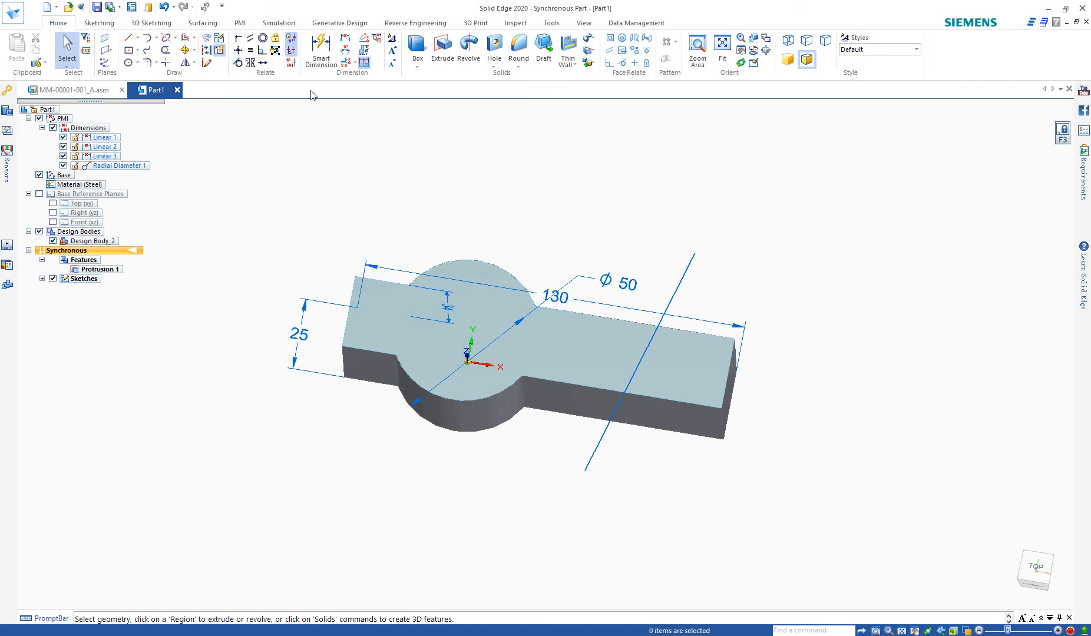
Step: Apply a Horizontal/Vertical relation to the sketched line so it runs straight across the arm, parallel to Y
{"action": "left_click", "coordinate": [239, 51]}
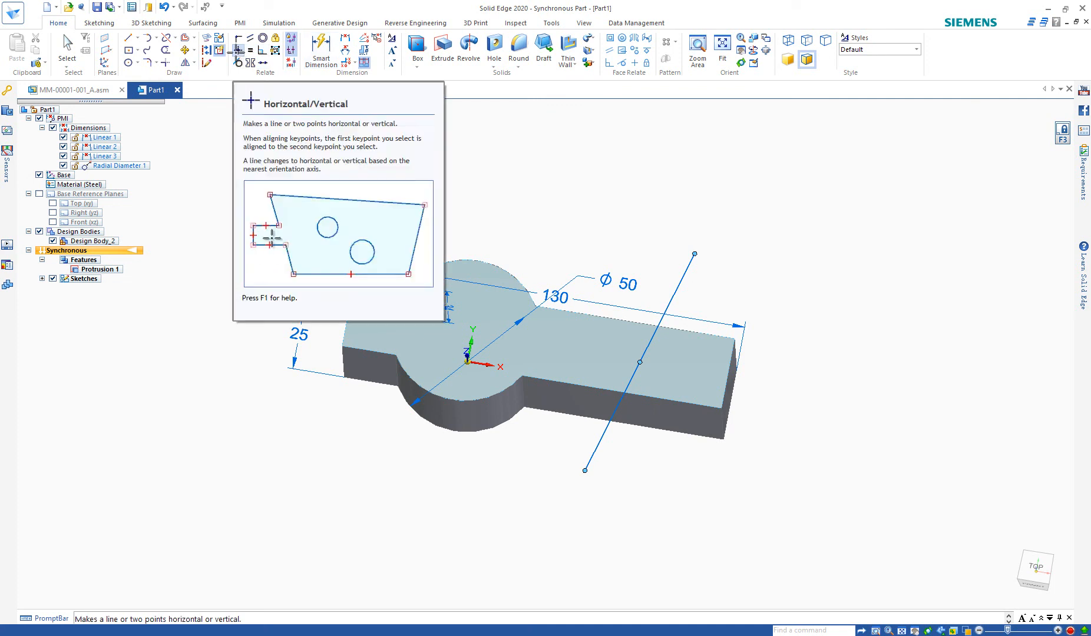
{"action": "left_click", "coordinate": [686, 276]}
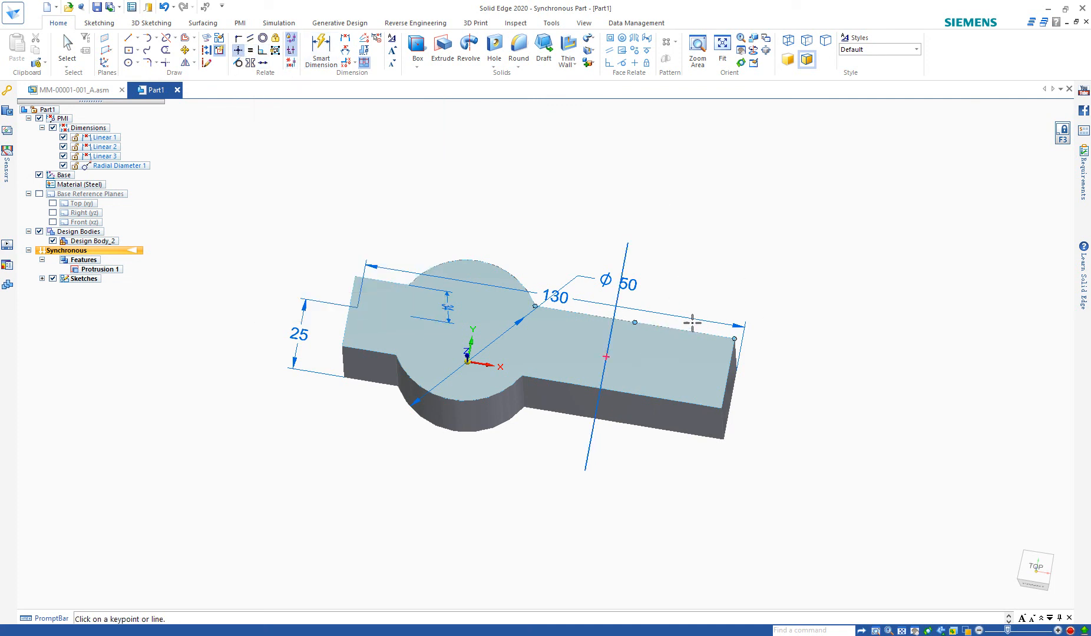
{"action": "mouse_move", "coordinate": [701, 467]}
{"action": "middle_mouse_down"}
{"action": "mouse_move", "coordinate": [711, 501]}
{"action": "mouse_move", "coordinate": [726, 343]}
{"action": "mouse_move", "coordinate": [696, 453]}
{"action": "middle_mouse_up"}
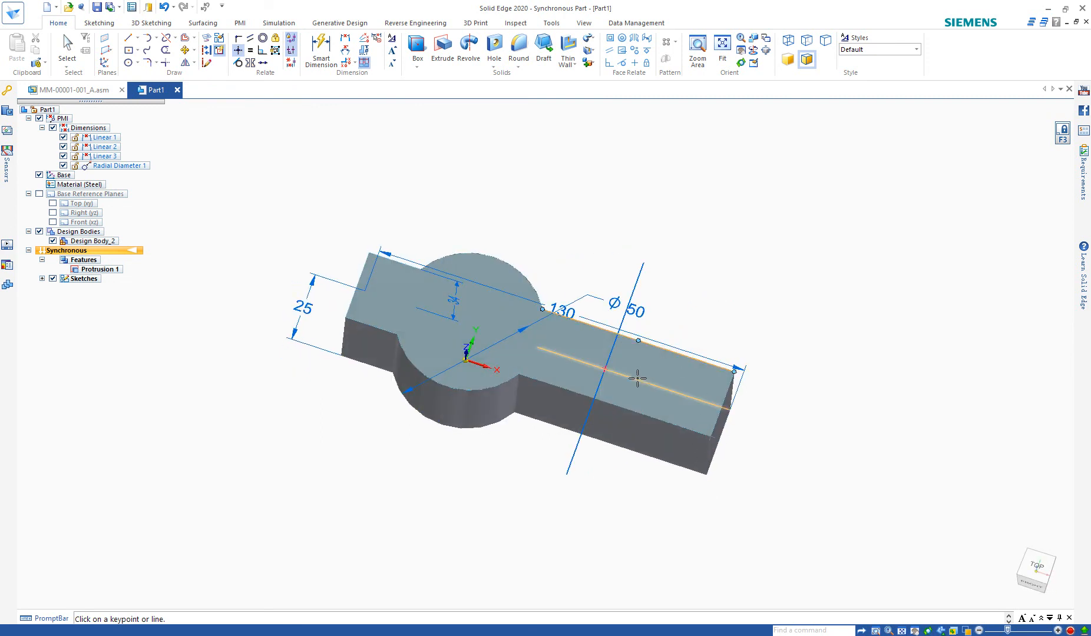
{"action": "scroll", "coordinate": [619, 365], "scroll_direction": "up", "scroll_amount": 2}
{"action": "middle_click_drag", "start_coordinate": [776, 321], "coordinate": [775, 282]}
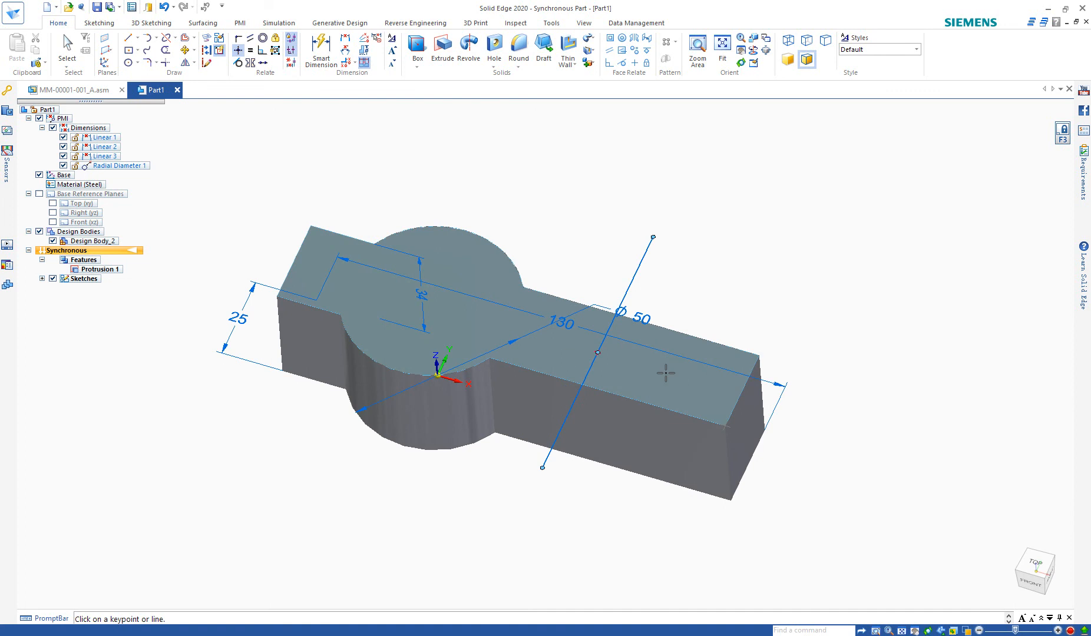
{"action": "key", "text": "Escape"}
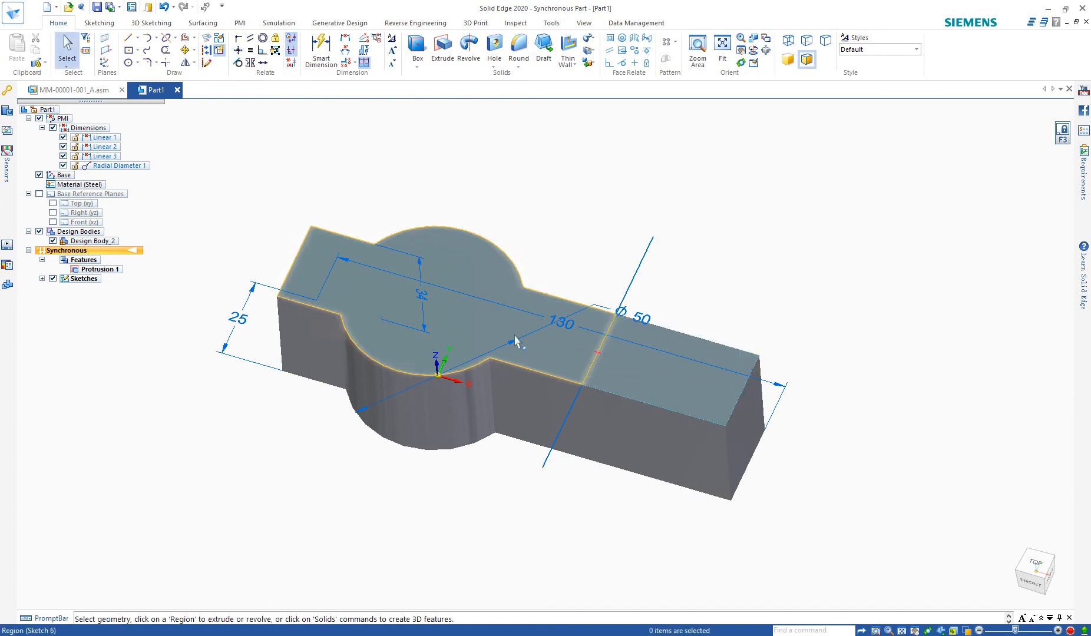
Step: Extrude the region between the sketched line and the +X end face upward by 150-34 mm to form an upright
{"action": "left_click", "coordinate": [643, 365]}
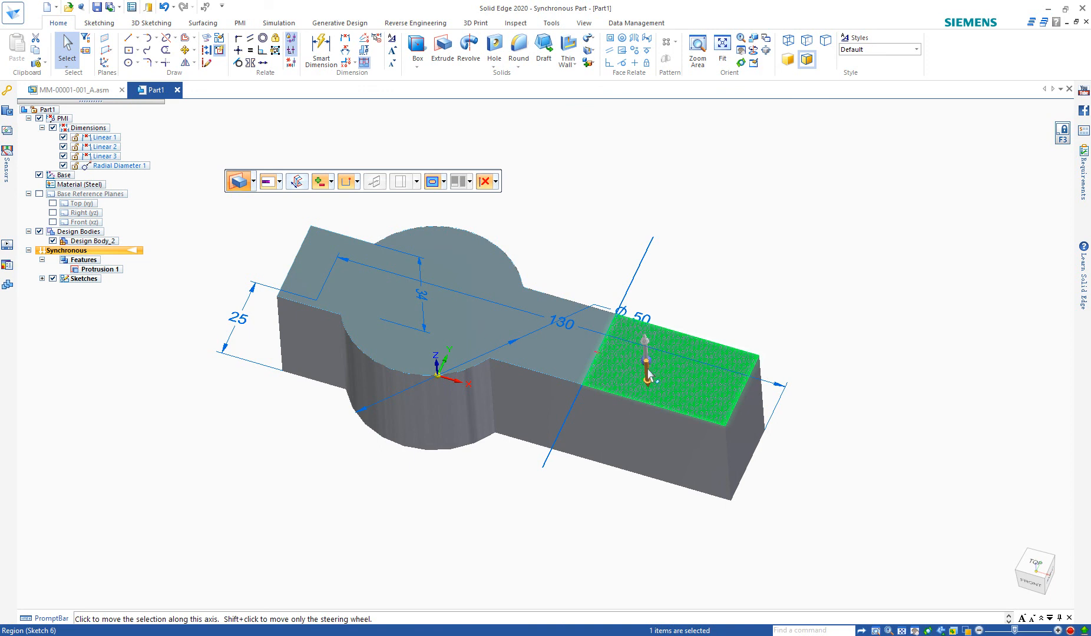
{"action": "left_click", "coordinate": [648, 368]}
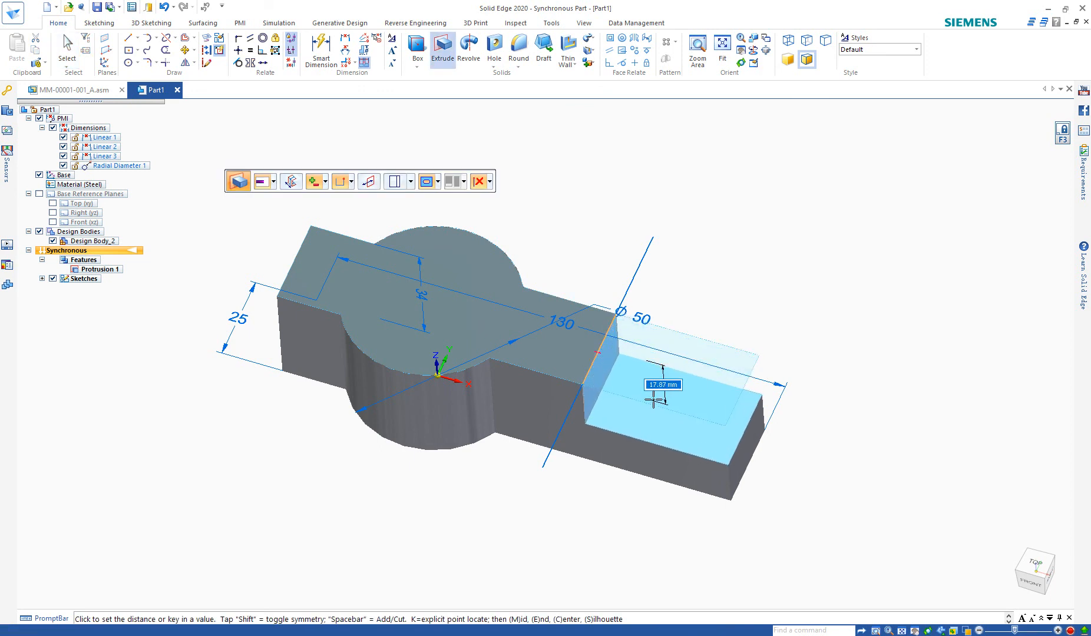
{"action": "scroll", "coordinate": [700, 305], "scroll_direction": "down", "scroll_amount": 2}
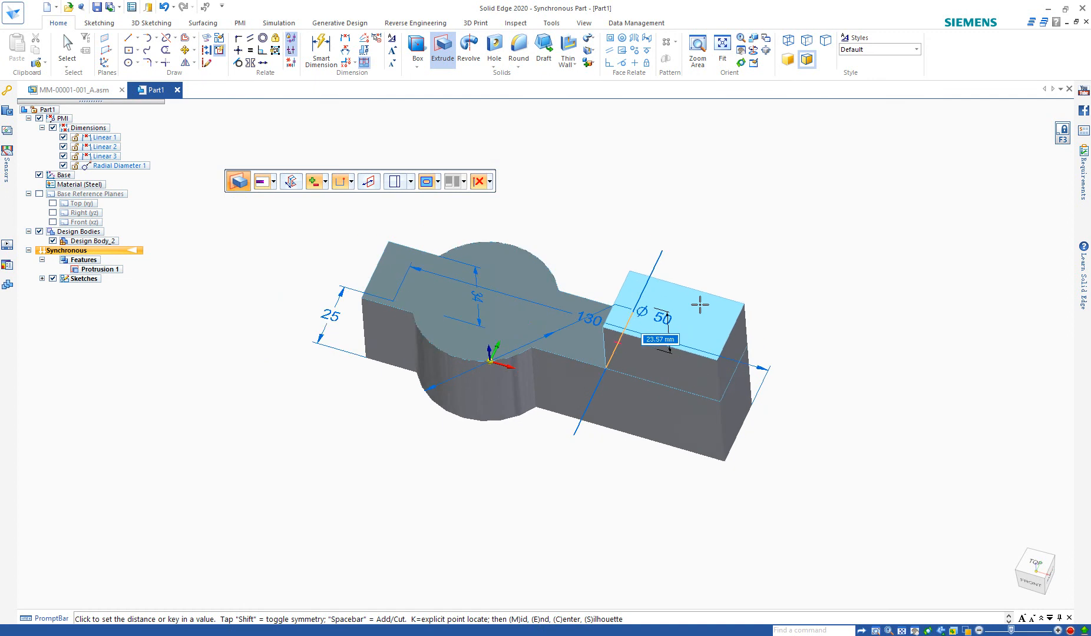
{"action": "scroll", "coordinate": [700, 304], "scroll_direction": "down", "scroll_amount": 2}
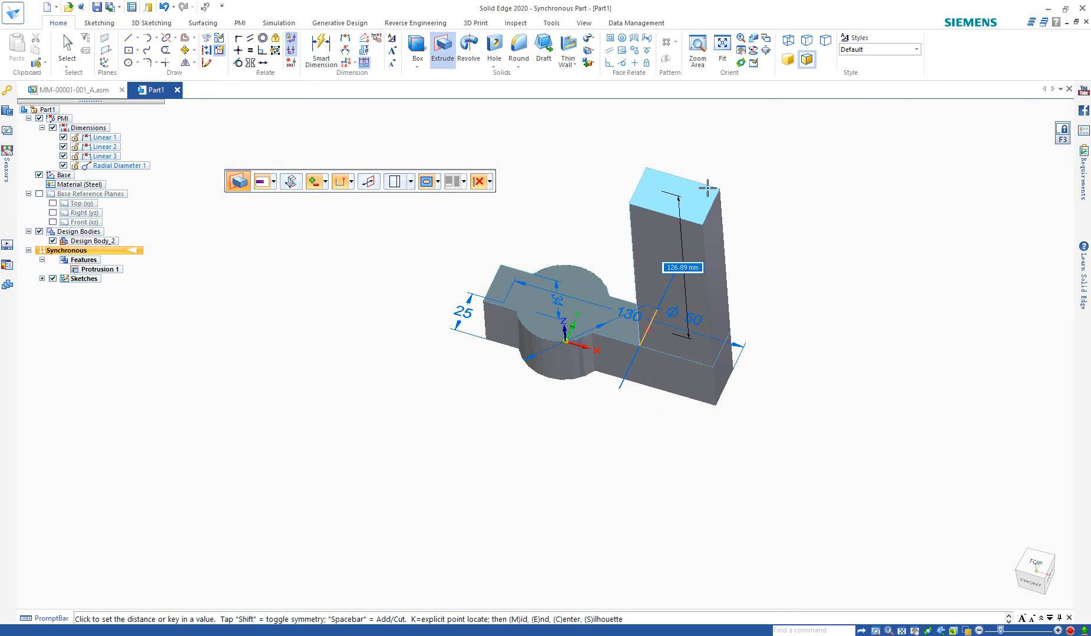
{"action": "type", "text": "150-34"}
{"action": "key", "text": "Return"}
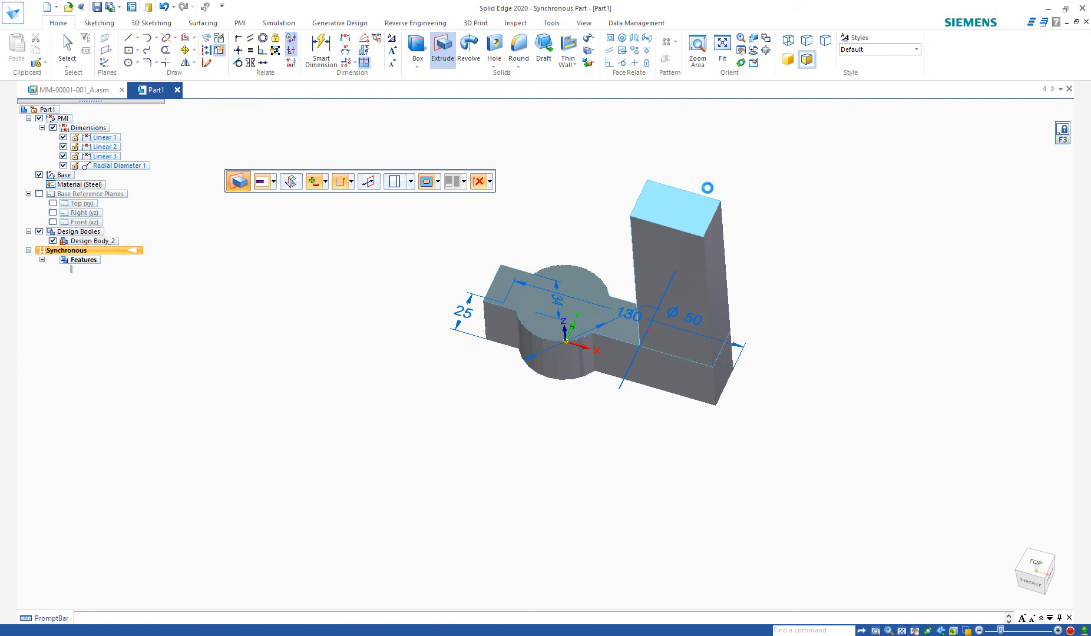
Step: Round the upright's two short top edges and the outer bottom corner edge of the L-shape with a 15 mm radius
{"action": "middle_click_drag", "start_coordinate": [731, 310], "coordinate": [762, 292]}
{"action": "scroll", "coordinate": [563, 523], "scroll_direction": "down", "scroll_amount": 2}
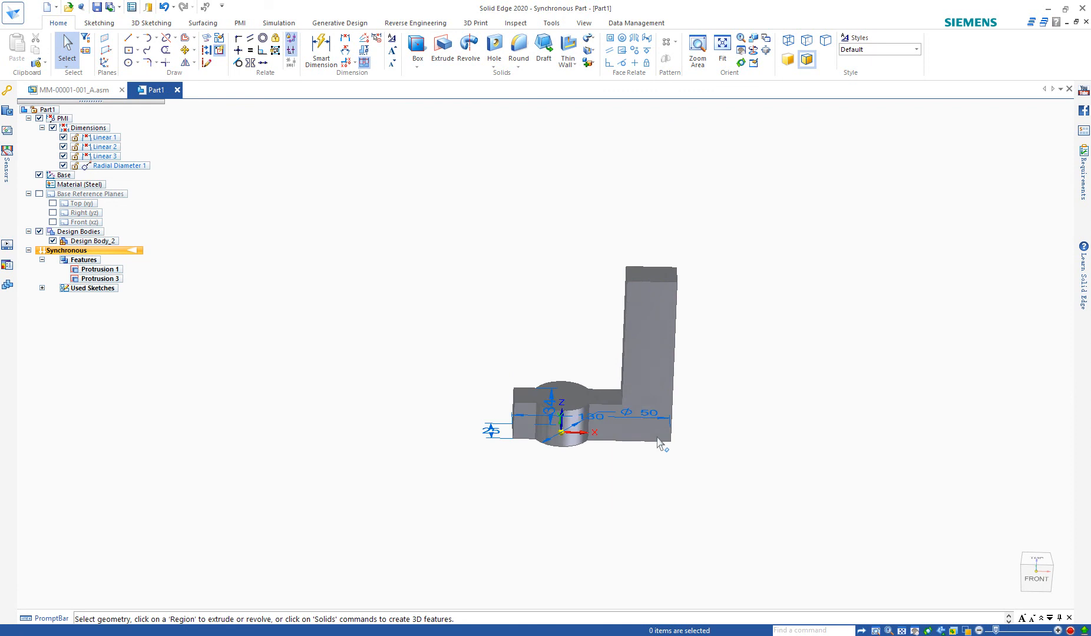
{"action": "scroll", "coordinate": [650, 405], "scroll_direction": "up", "scroll_amount": 1}
{"action": "right_click", "coordinate": [807, 345]}
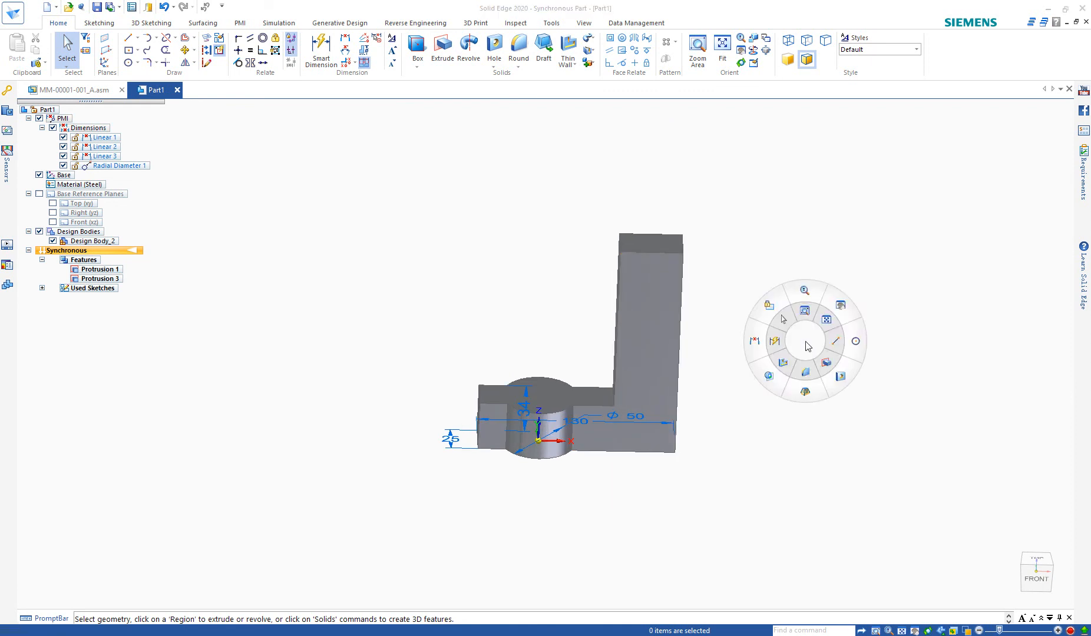
{"action": "left_click", "coordinate": [804, 374]}
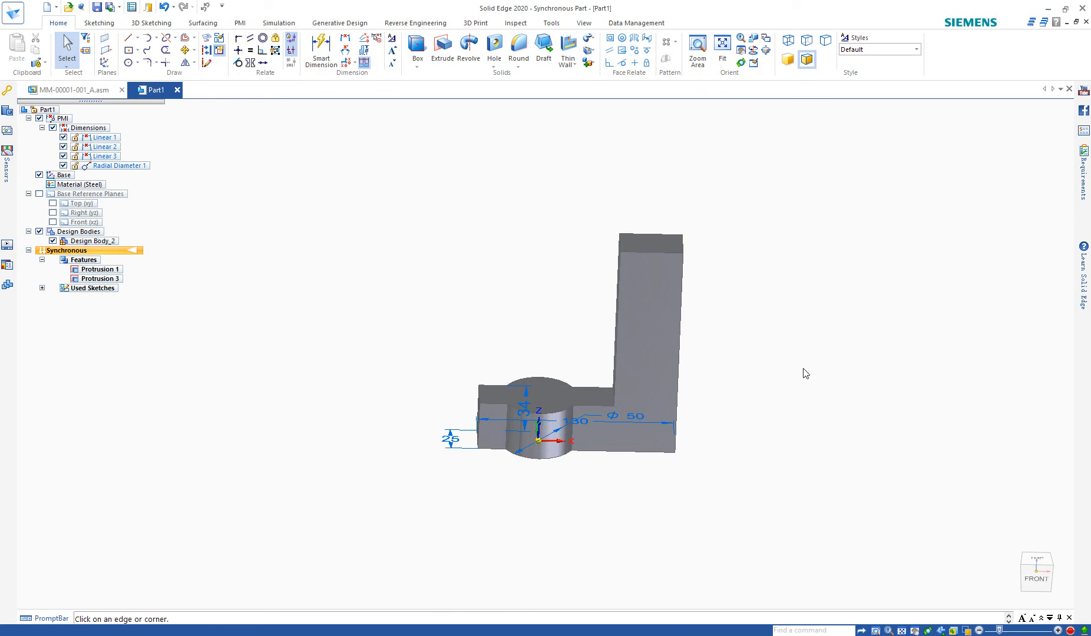
{"action": "middle_click_drag", "start_coordinate": [633, 331], "coordinate": [657, 354]}
{"action": "left_click", "coordinate": [635, 255]}
{"action": "left_click", "coordinate": [696, 254]}
{"action": "middle_click_drag", "start_coordinate": [808, 314], "coordinate": [723, 275]}
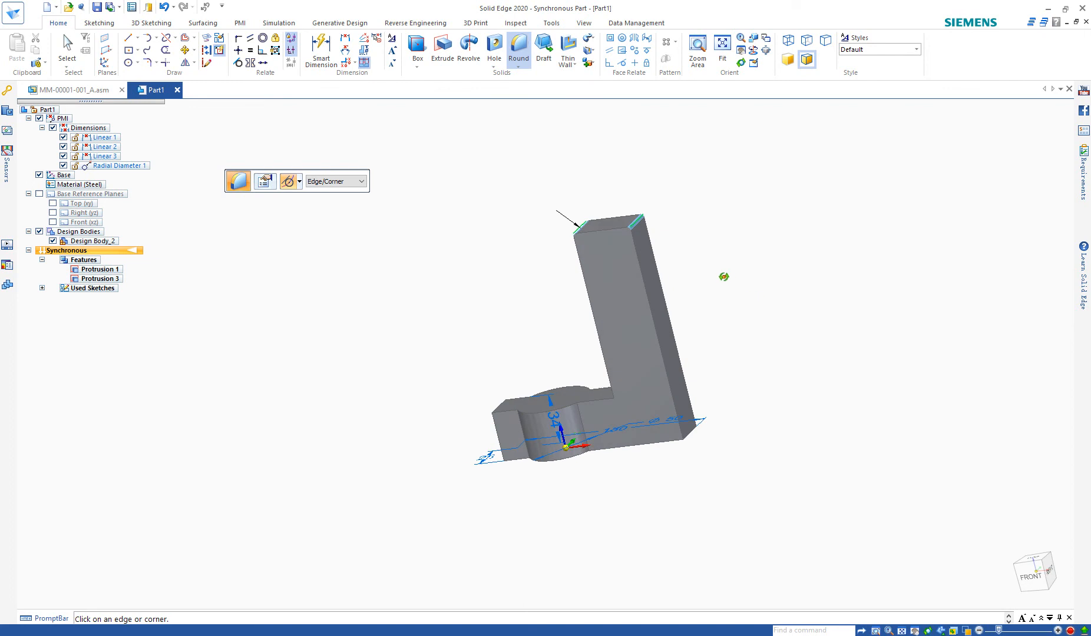
{"action": "left_click", "coordinate": [692, 432]}
{"action": "type", "text": "15"}
{"action": "key", "text": "Return"}
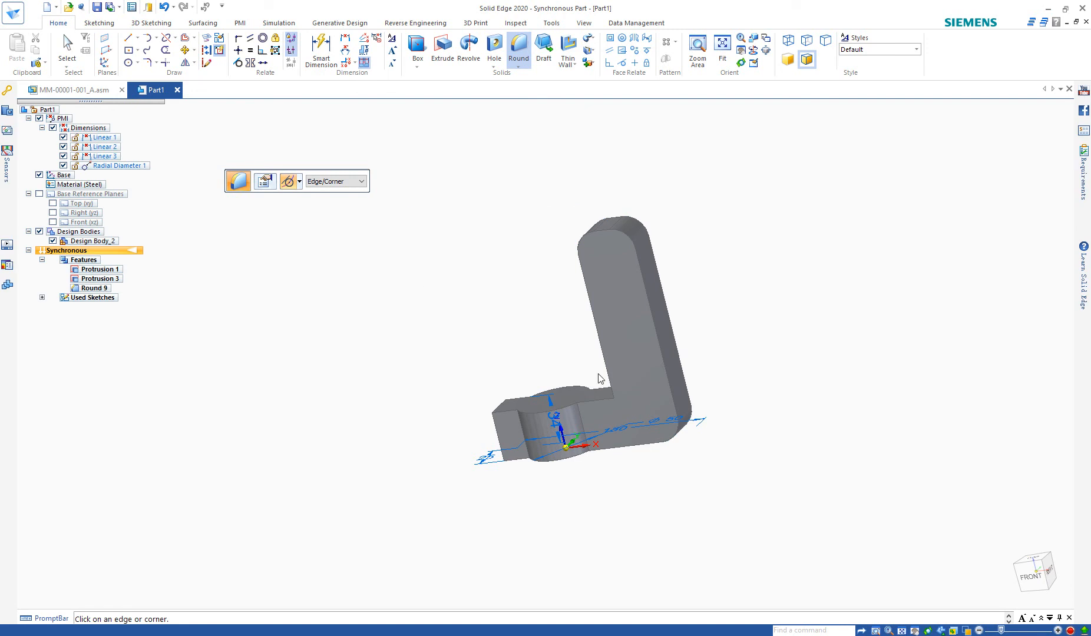
Step: Round the front vertical edge where the cylindrical boss meets the +X arm with a 40 mm radius
{"action": "left_click", "coordinate": [585, 433]}
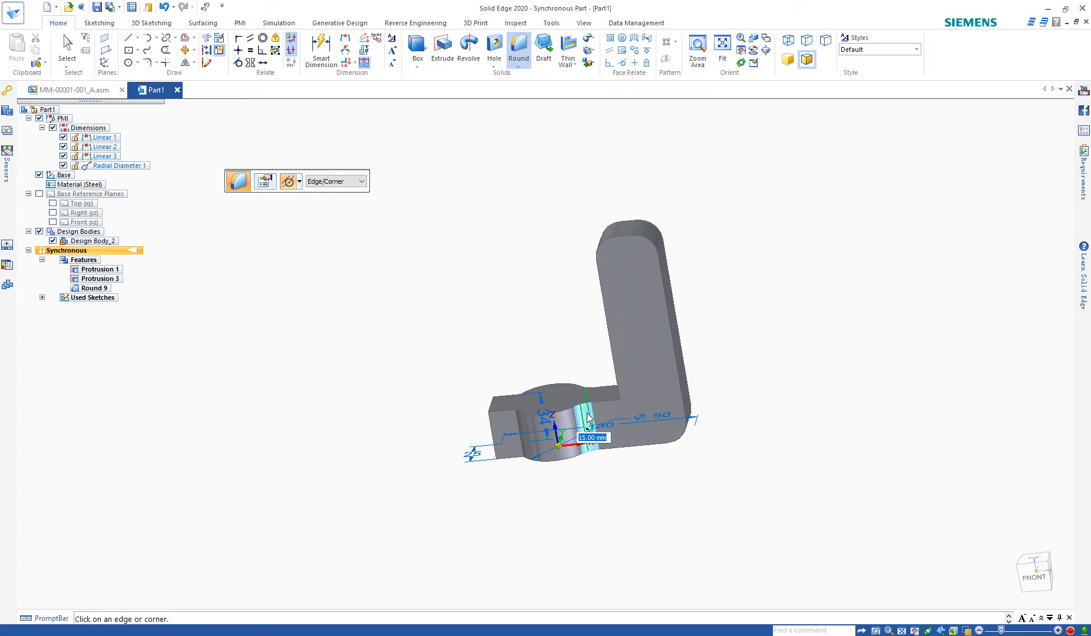
{"action": "type", "text": "40"}
{"action": "key", "text": "Return"}
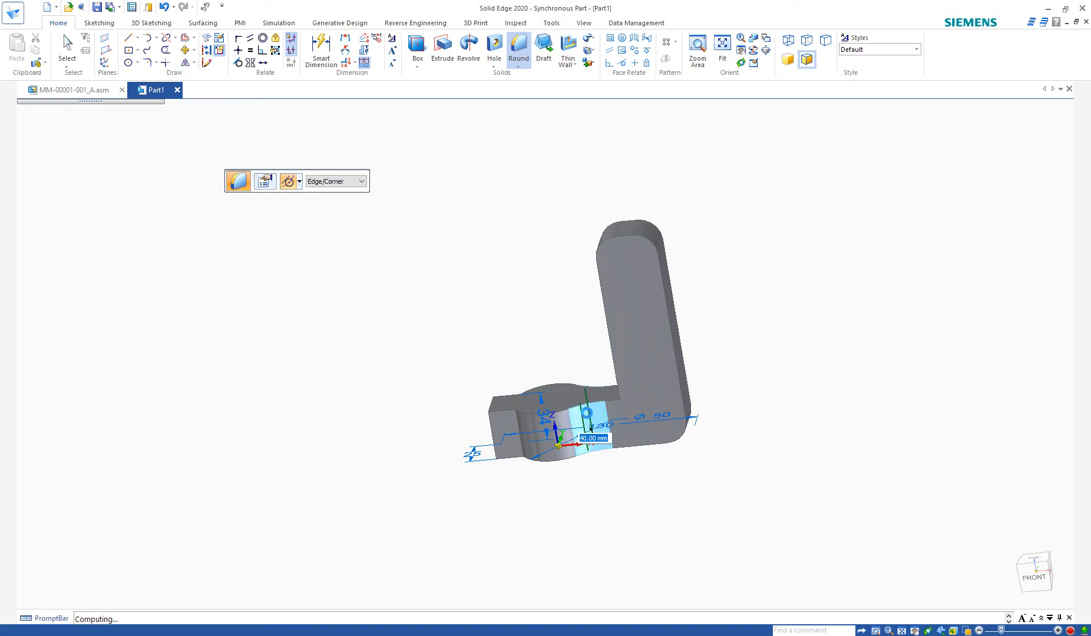
Step: Round the top and bottom edges of the bar's free end on the -X side with a 15 mm radius
{"action": "left_click", "coordinate": [493, 429]}
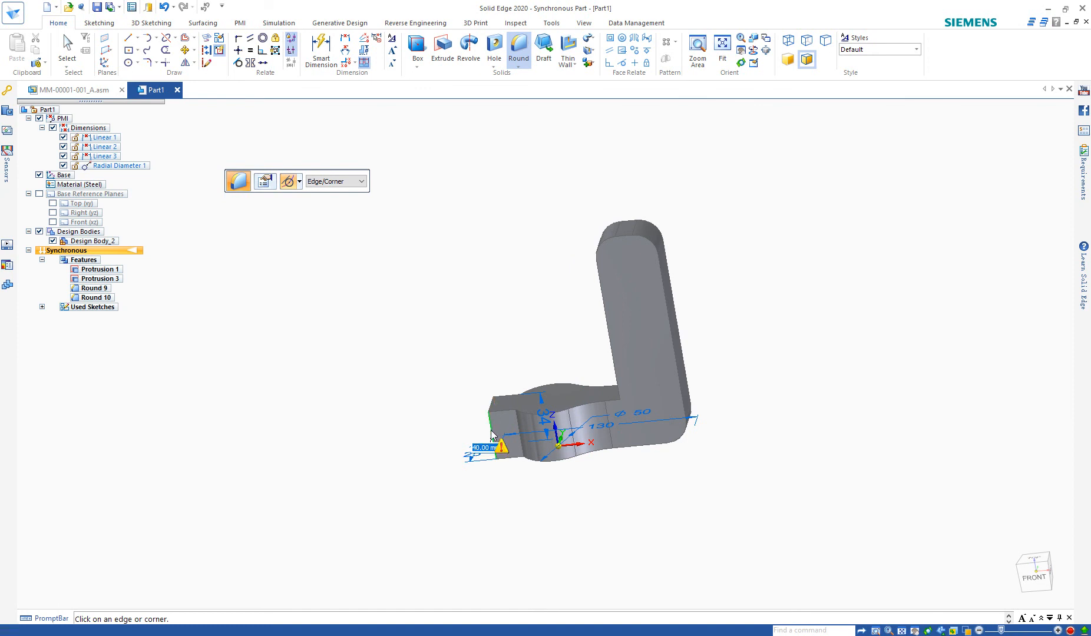
{"action": "key", "text": "Escape"}
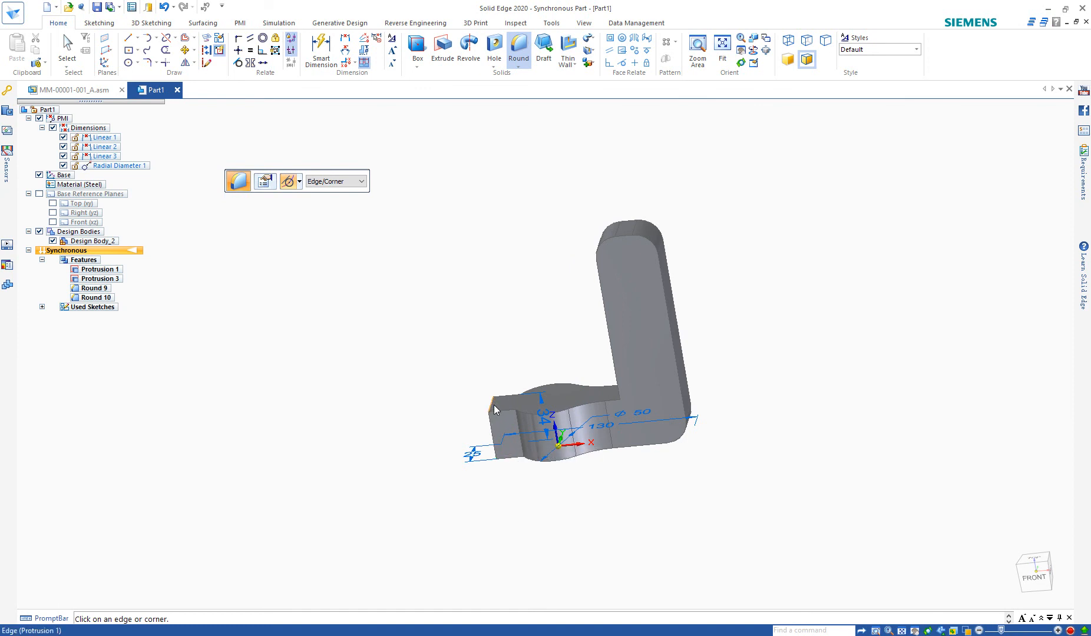
{"action": "left_click", "coordinate": [492, 408]}
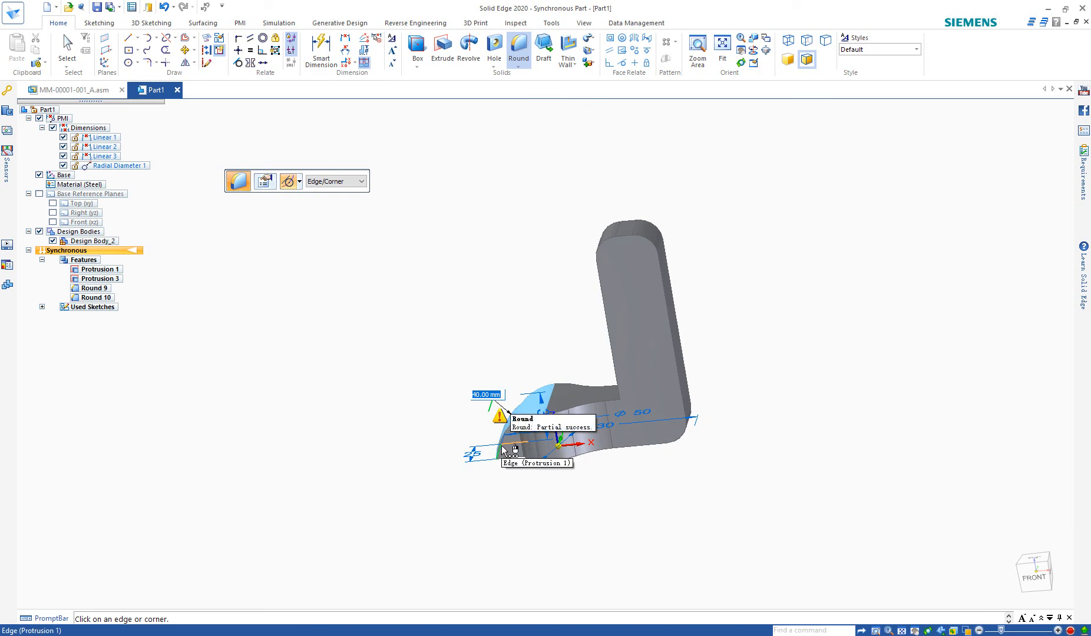
{"action": "type", "text": "15"}
{"action": "key", "text": "Return"}
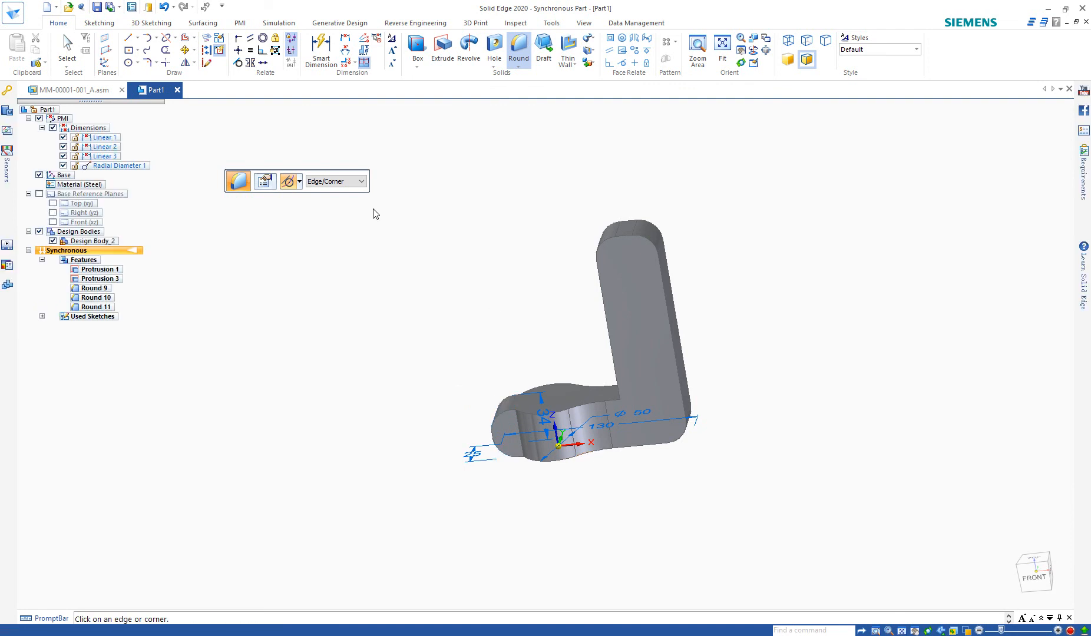
Step: Select all fillet edges and all round edges of the body for a single Round feature
{"action": "left_click", "coordinate": [361, 182]}
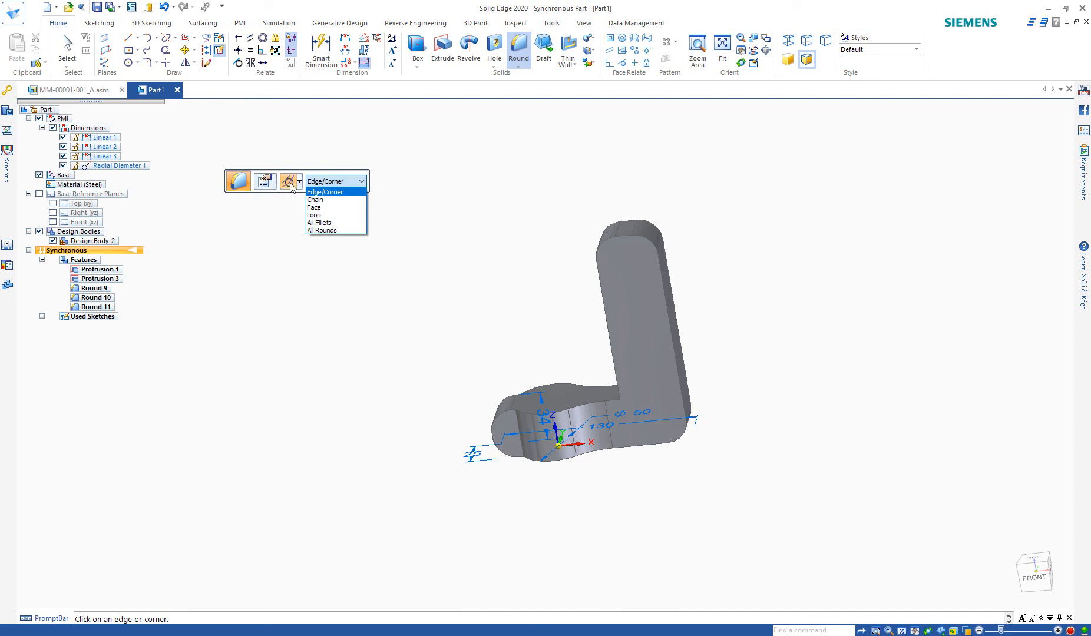
{"action": "left_click", "coordinate": [349, 222]}
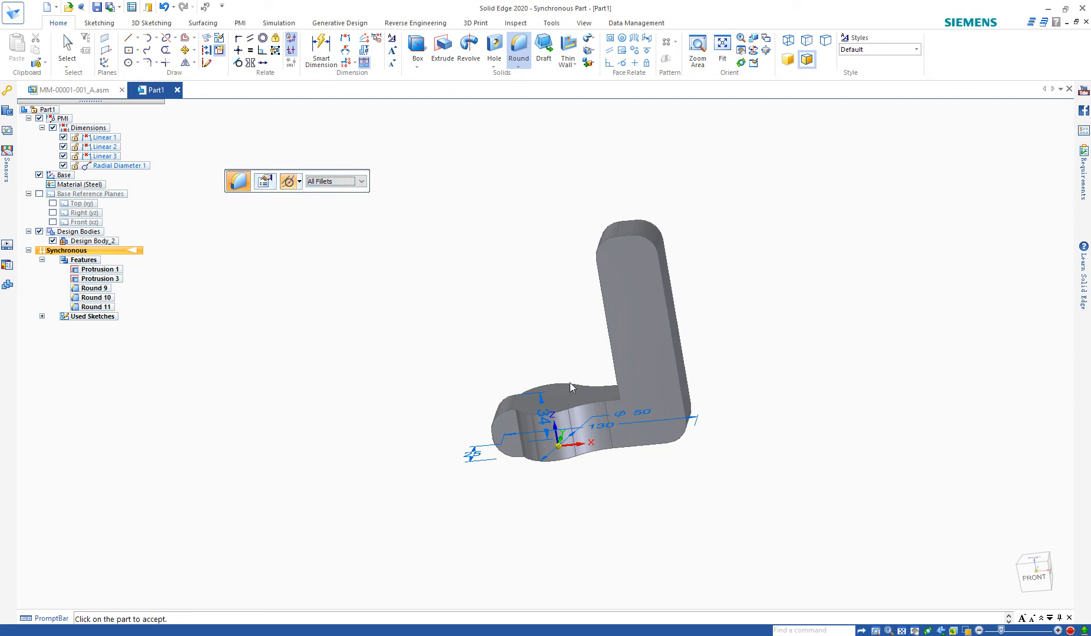
{"action": "left_click", "coordinate": [551, 405]}
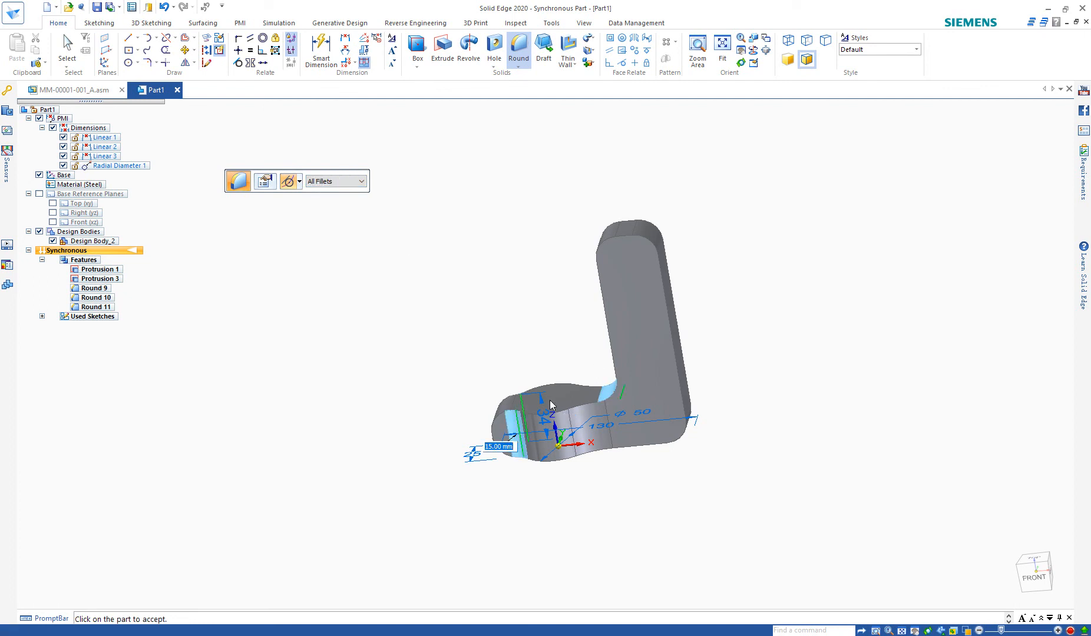
{"action": "left_click", "coordinate": [356, 181]}
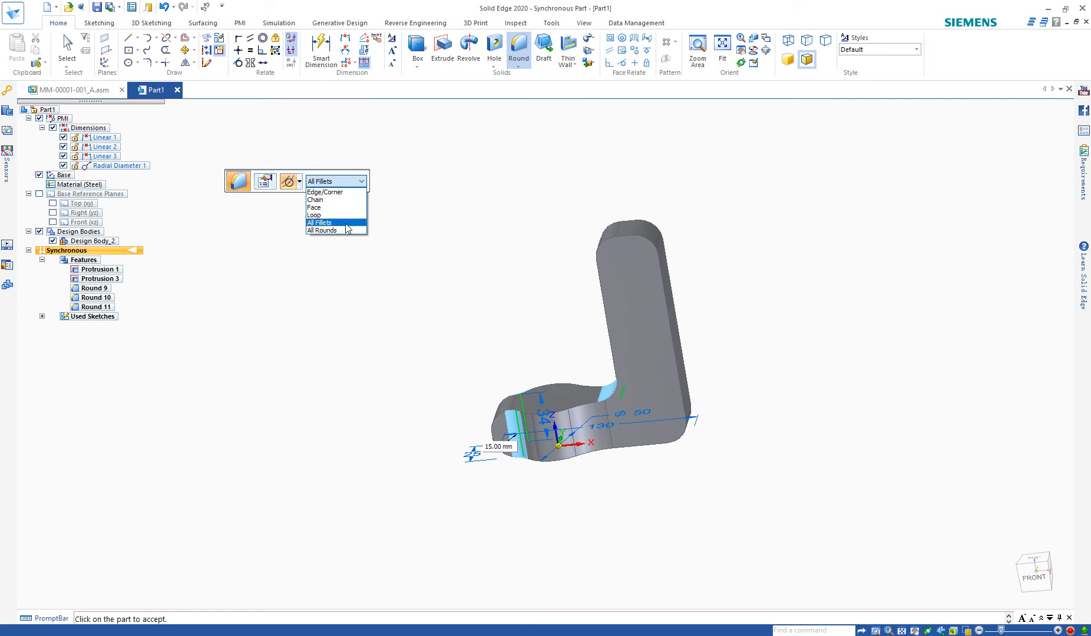
{"action": "left_click", "coordinate": [344, 231]}
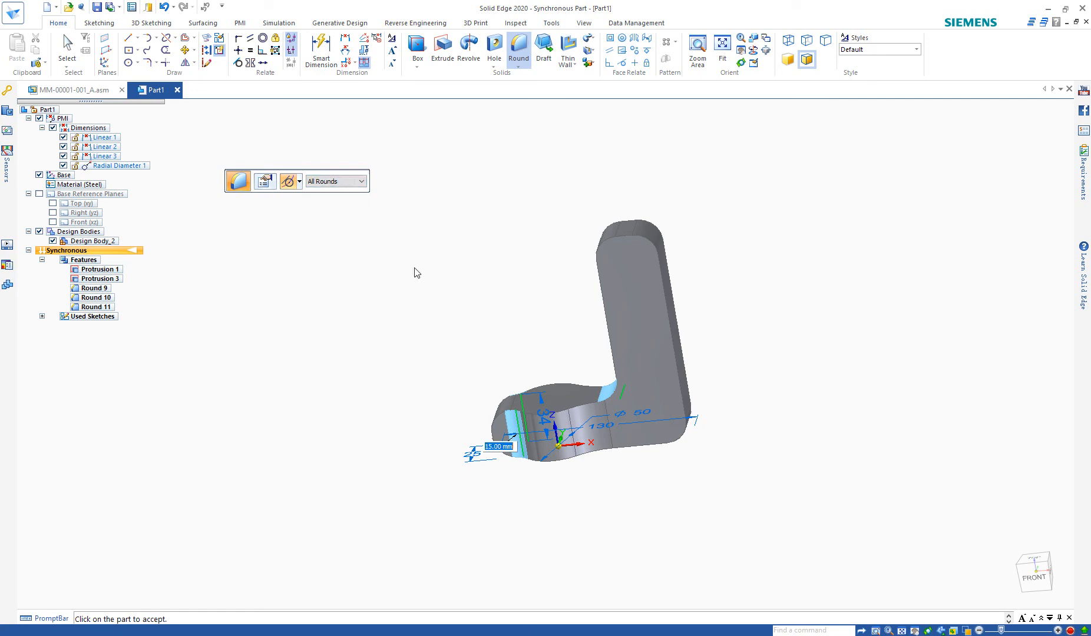
{"action": "left_click", "coordinate": [571, 406]}
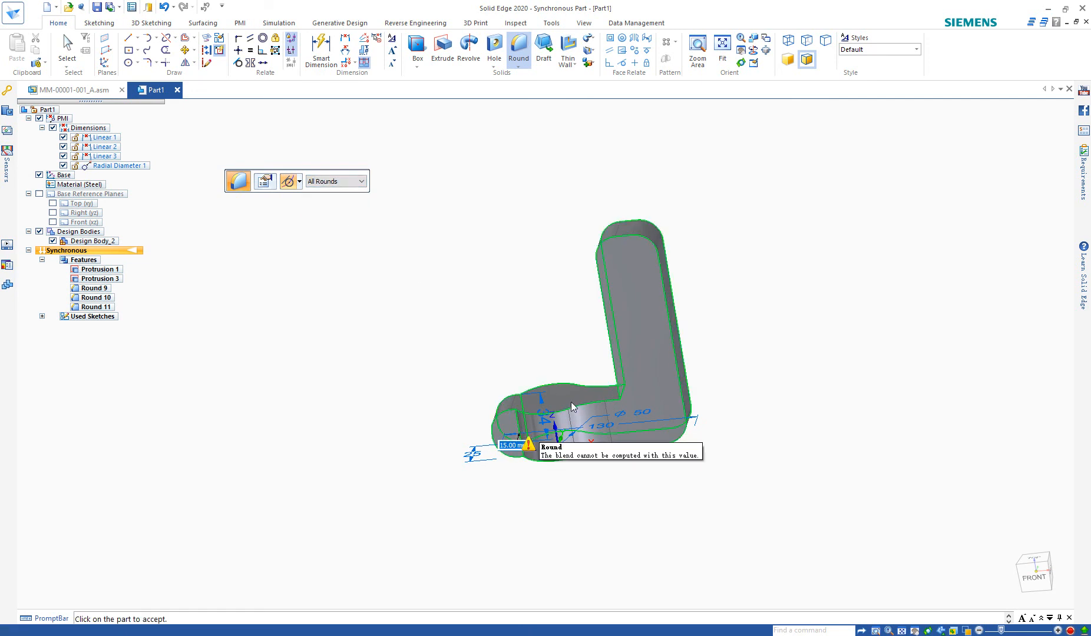
Step: Set the radius of the selected edges to 2 mm, try 1 mm for comparison, and apply the round with 2 mm
{"action": "type", "text": "2"}
{"action": "key", "text": "Return"}
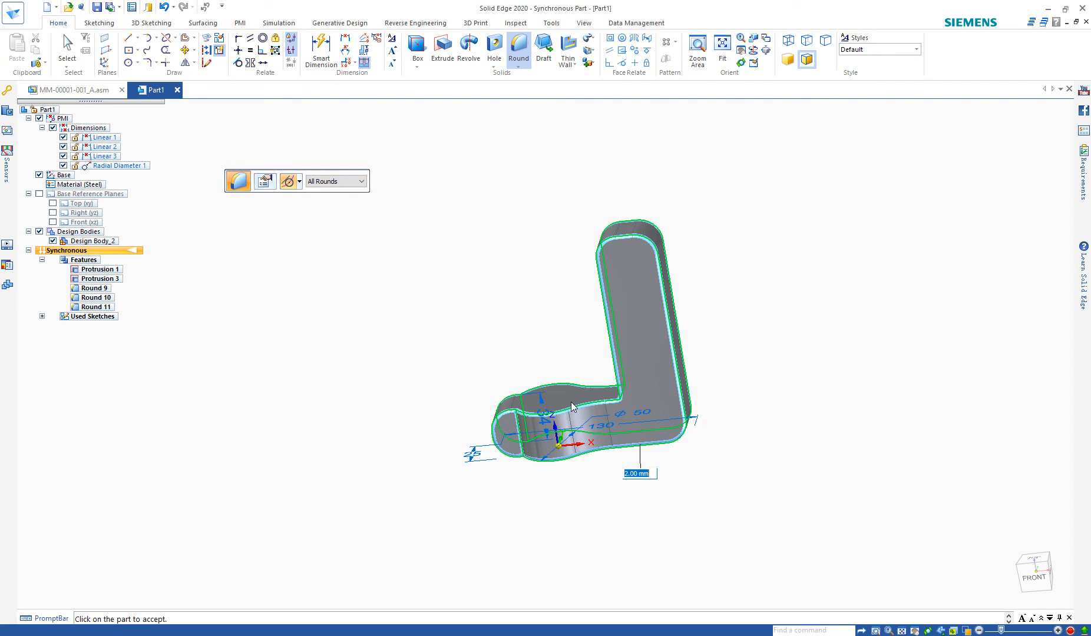
{"action": "type", "text": "1"}
{"action": "key", "text": "Return"}
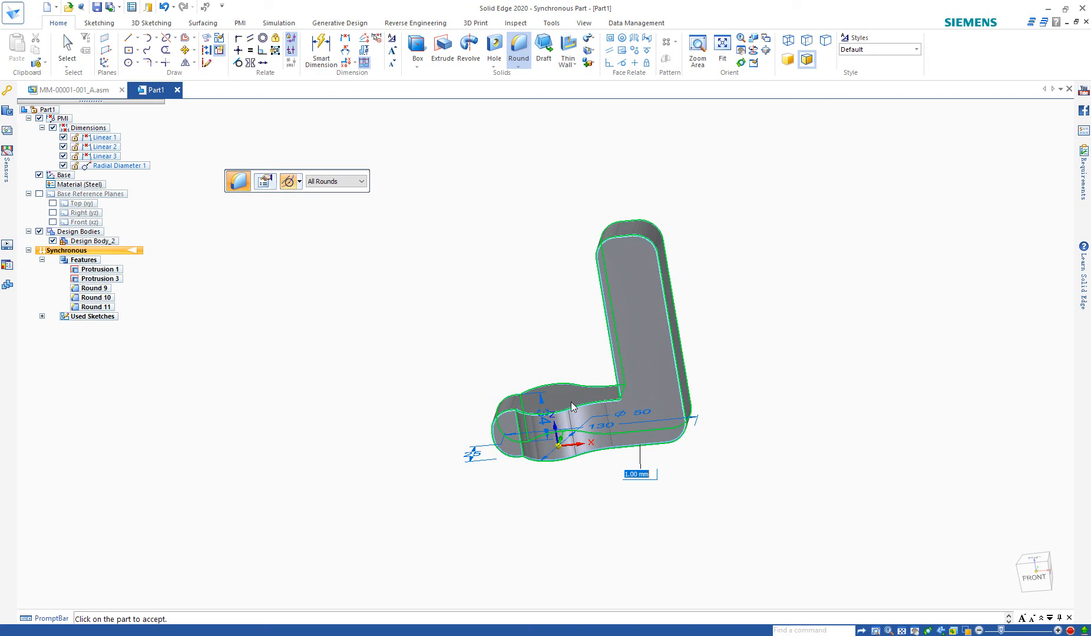
{"action": "type", "text": "2"}
{"action": "key", "text": "Return"}
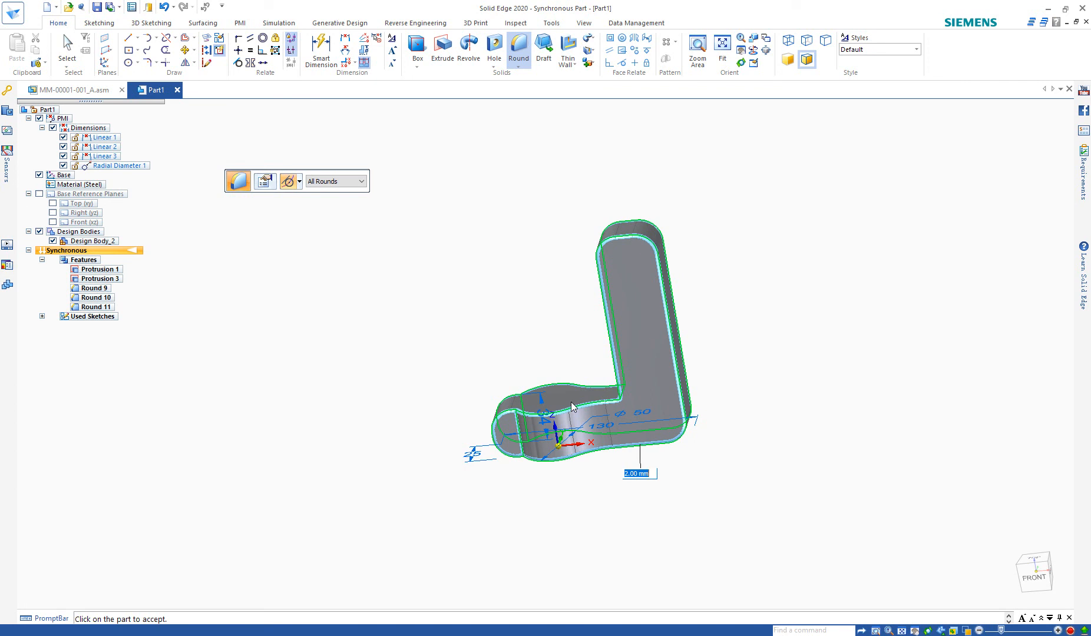
{"action": "left_click", "coordinate": [571, 402]}
{"action": "middle_click_drag", "start_coordinate": [578, 404], "coordinate": [654, 435]}
{"action": "scroll", "coordinate": [605, 409], "scroll_direction": "up", "scroll_amount": 4}
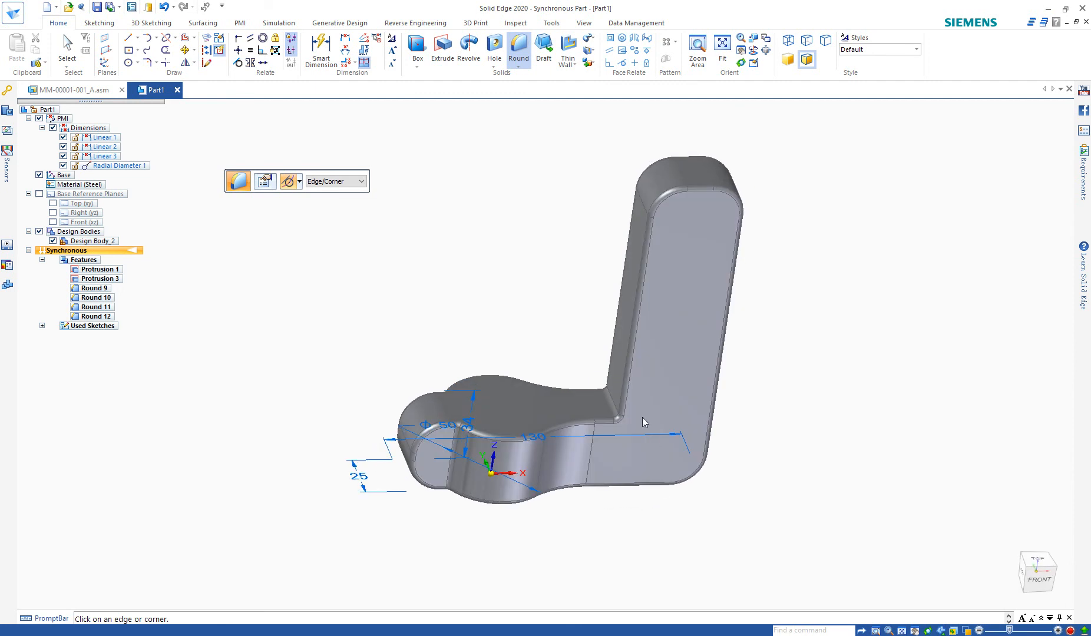
{"action": "key", "text": "Escape"}
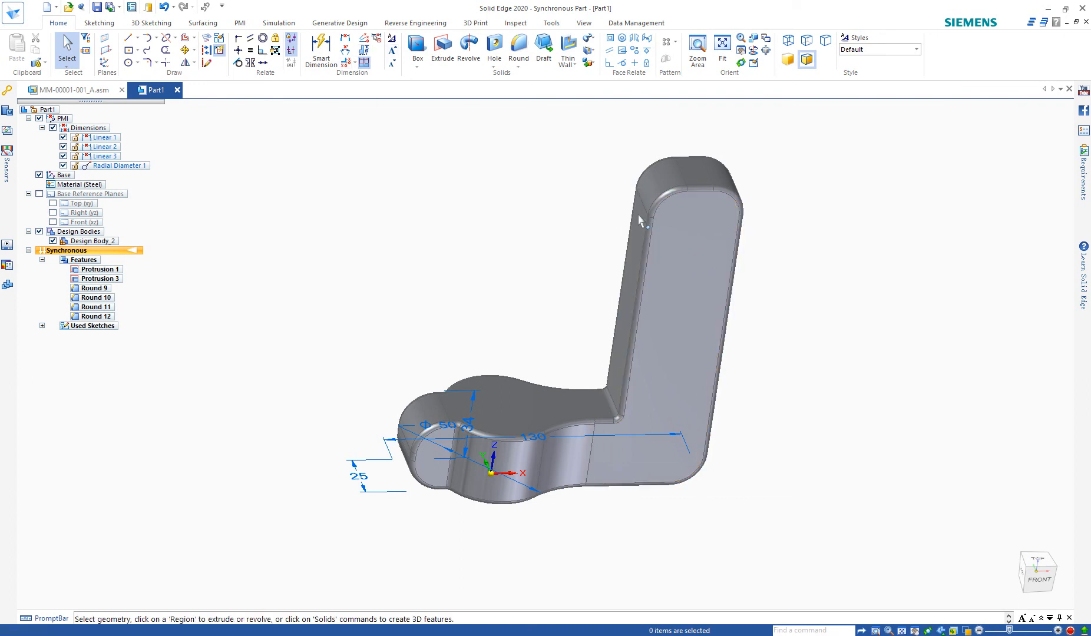
Step: Dimension the upright's width along X at its upper end and set it to 45 mm, moving the upright's inner face
{"action": "middle_click_drag", "start_coordinate": [682, 309], "coordinate": [678, 353]}
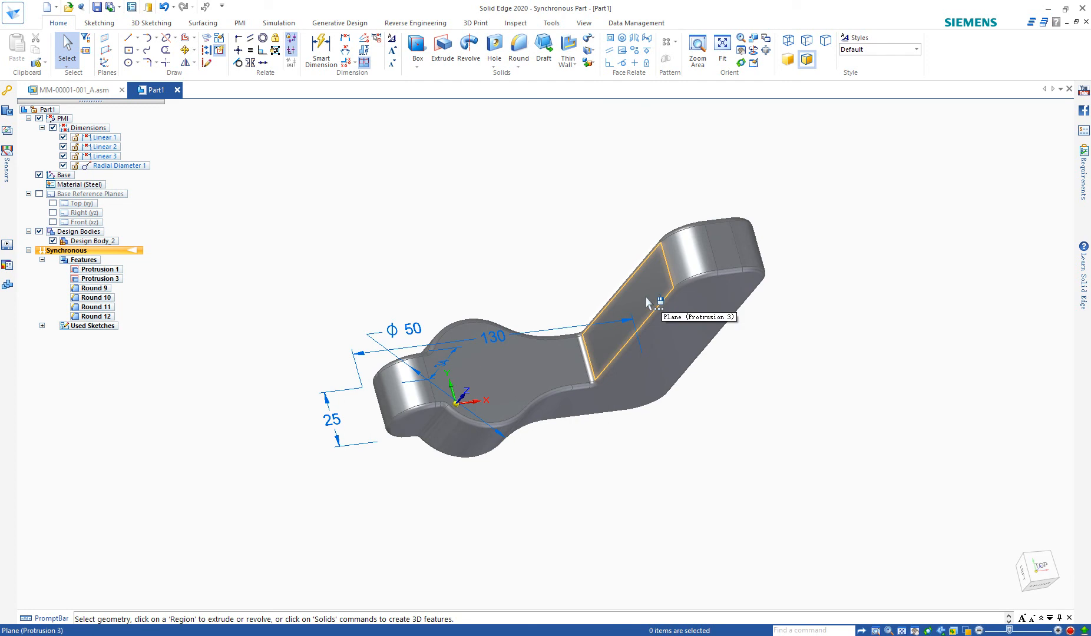
{"action": "middle_click_drag", "start_coordinate": [695, 318], "coordinate": [650, 303]}
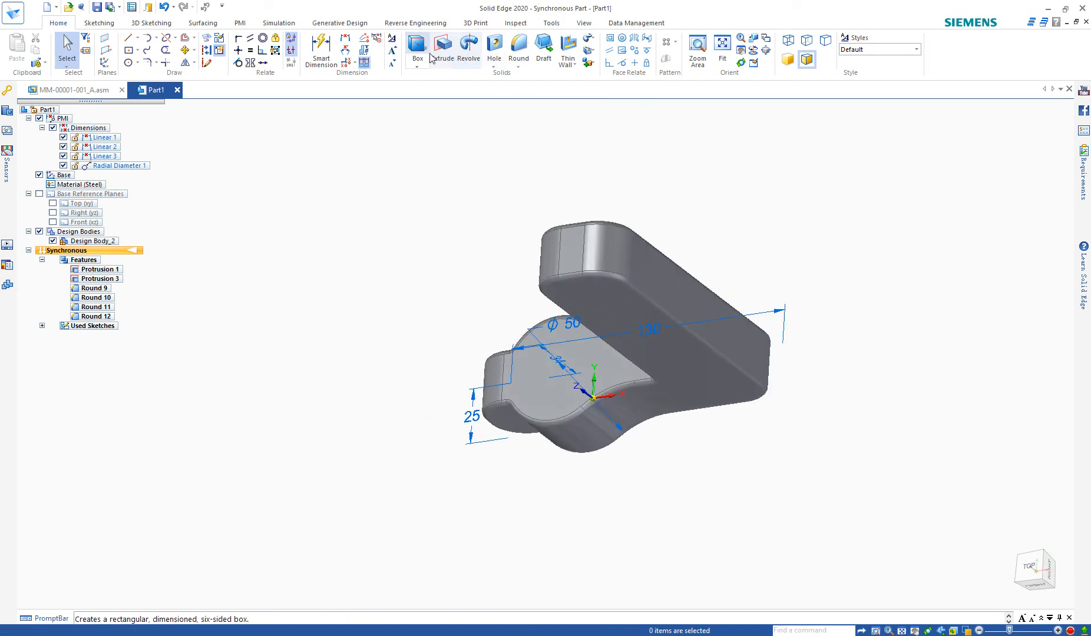
{"action": "left_click", "coordinate": [321, 50]}
{"action": "middle_click_drag", "start_coordinate": [626, 351], "coordinate": [728, 288]}
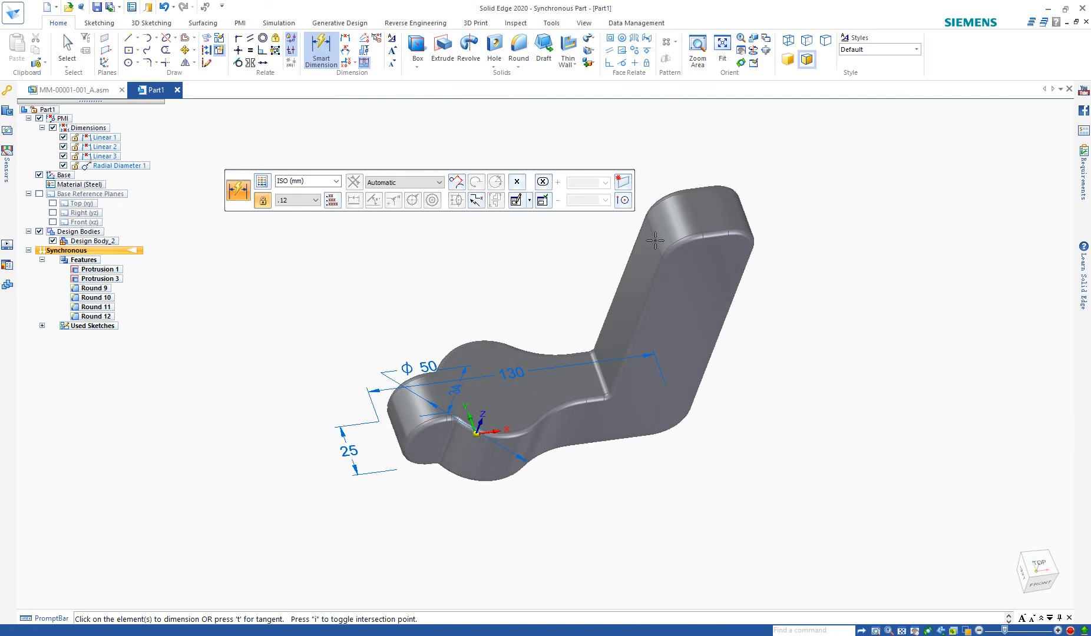
{"action": "left_click", "coordinate": [711, 242]}
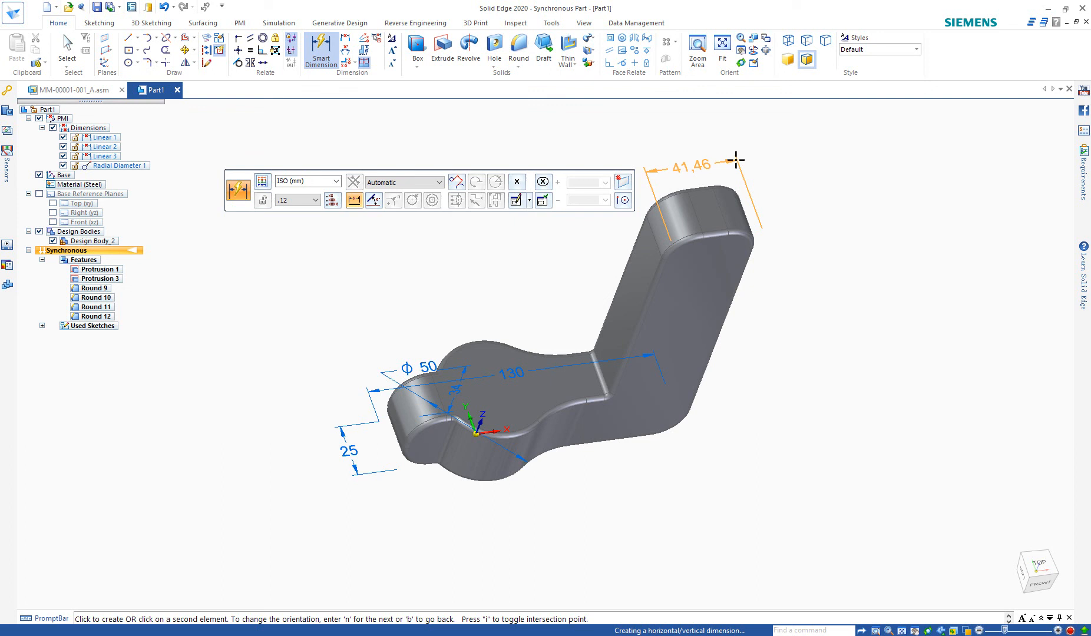
{"action": "left_click", "coordinate": [731, 143]}
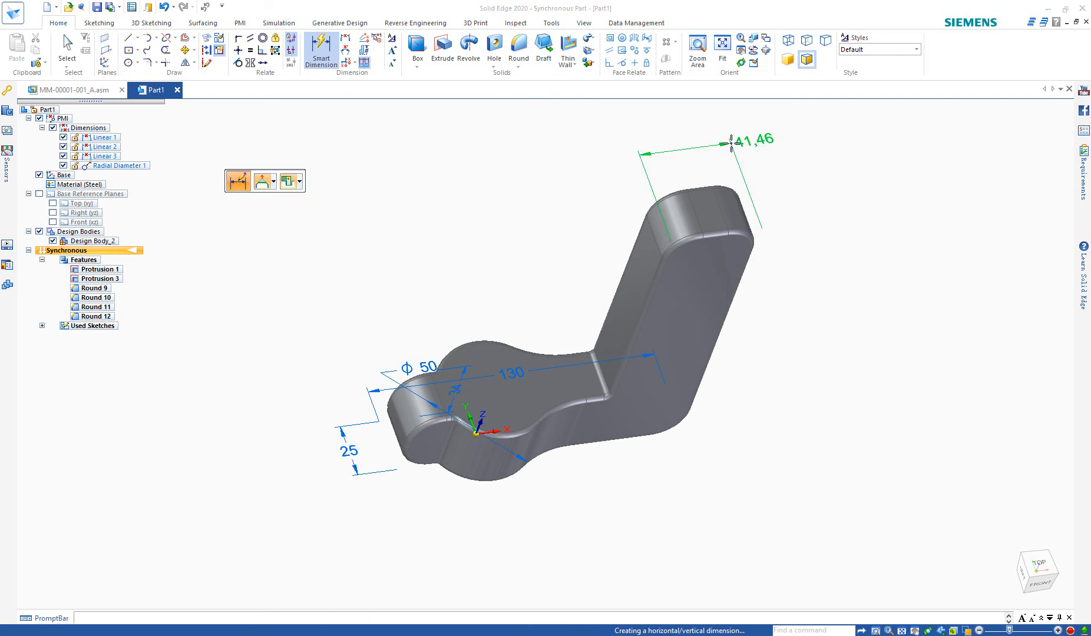
{"action": "type", "text": "45"}
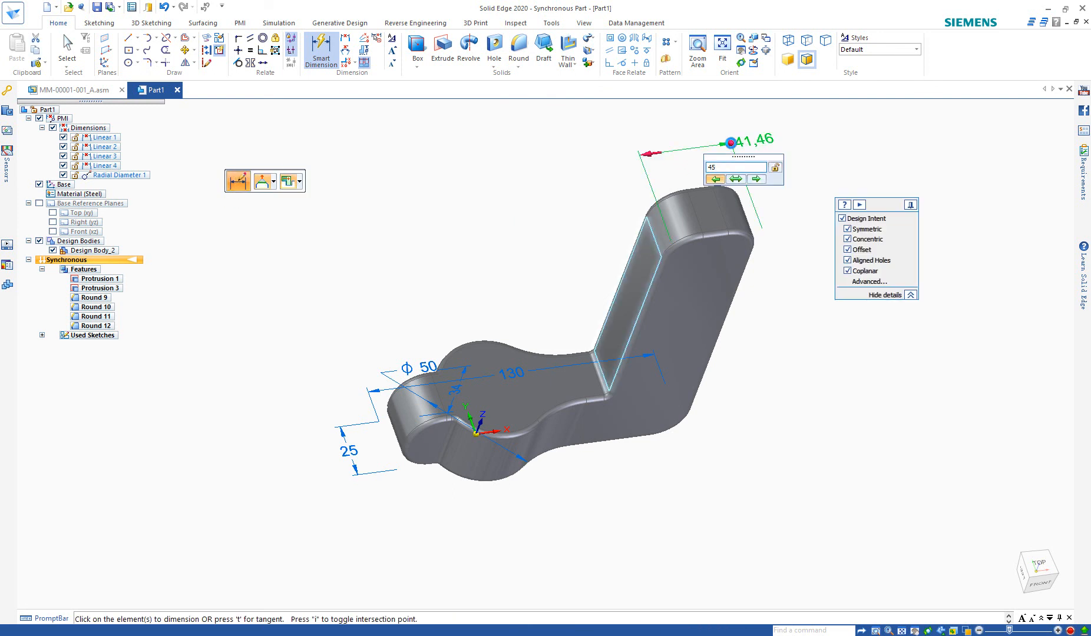
{"action": "key", "text": "Return"}
Step: Sketch a circle about 25.5 mm in diameter, centred on the origin, on the locked top face of the base
{"action": "middle_click_drag", "start_coordinate": [798, 243], "coordinate": [758, 210]}
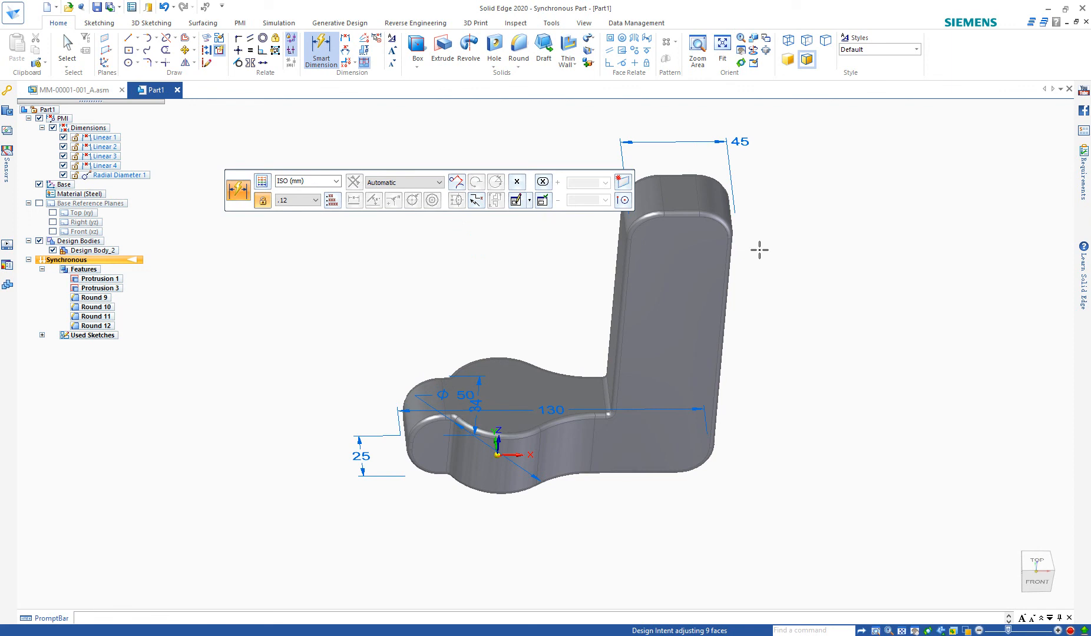
{"action": "middle_click_drag", "start_coordinate": [766, 264], "coordinate": [683, 259]}
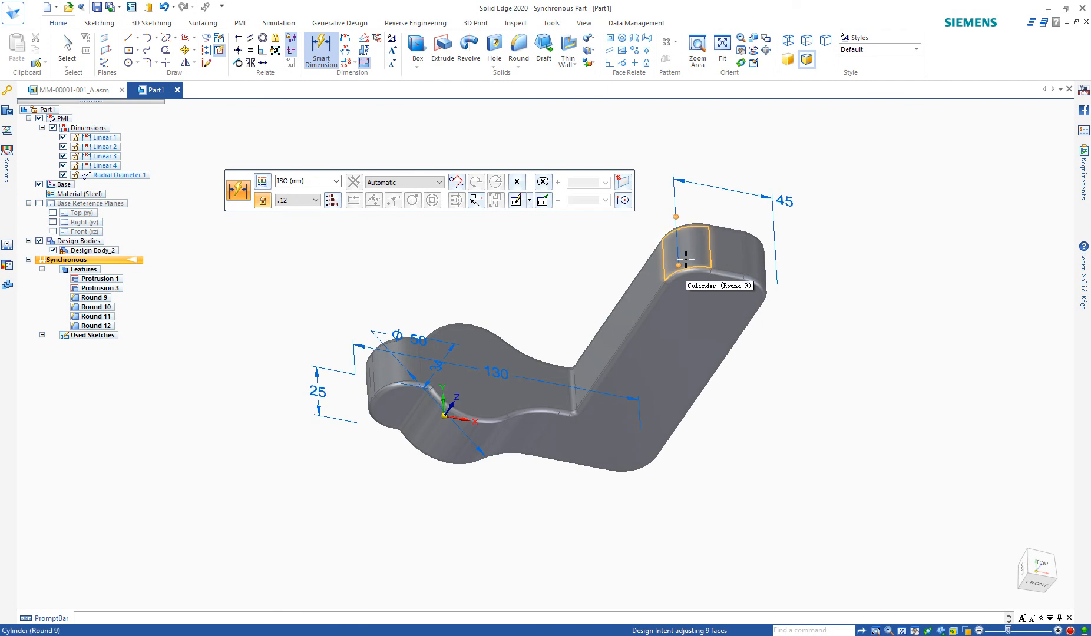
{"action": "middle_click_drag", "start_coordinate": [884, 294], "coordinate": [845, 334]}
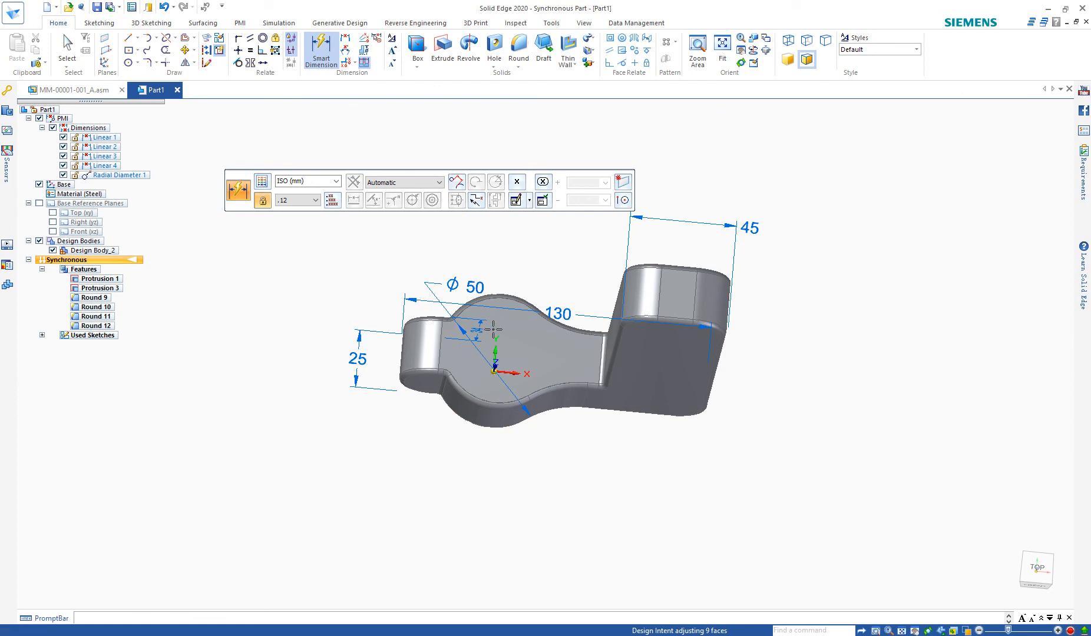
{"action": "middle_click_drag", "start_coordinate": [508, 337], "coordinate": [496, 347]}
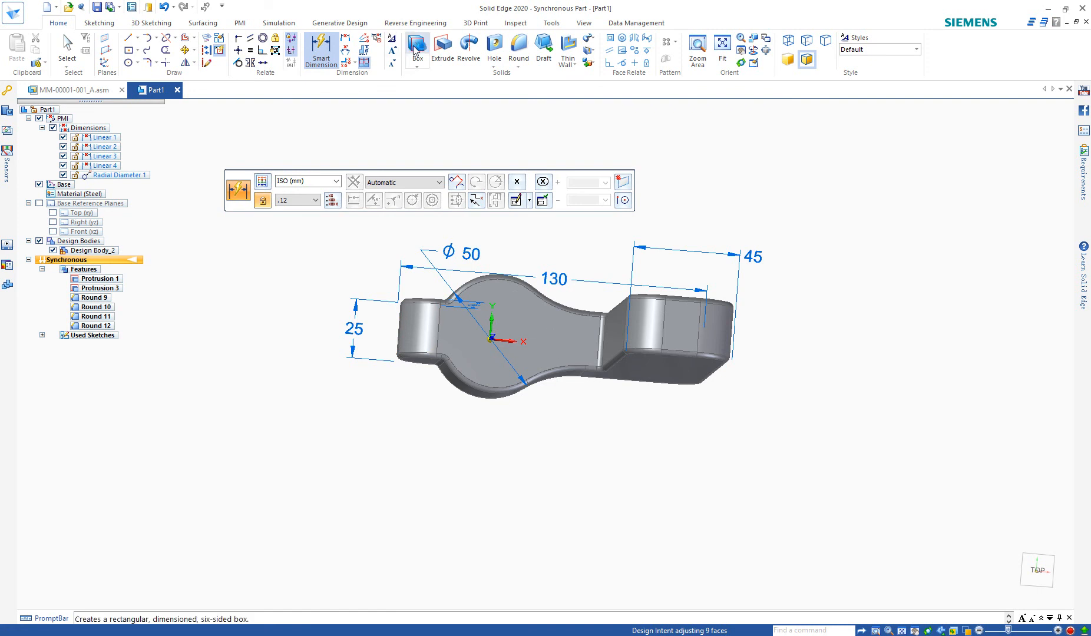
{"action": "left_click", "coordinate": [129, 65]}
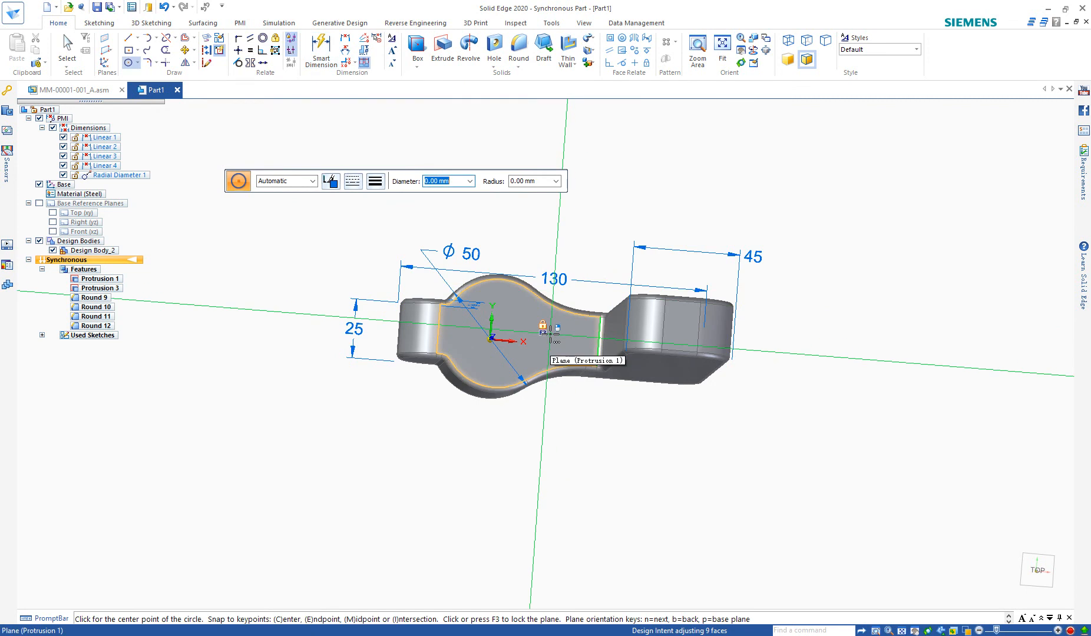
{"action": "key", "text": "F3"}
{"action": "key", "text": "ctrl+h"}
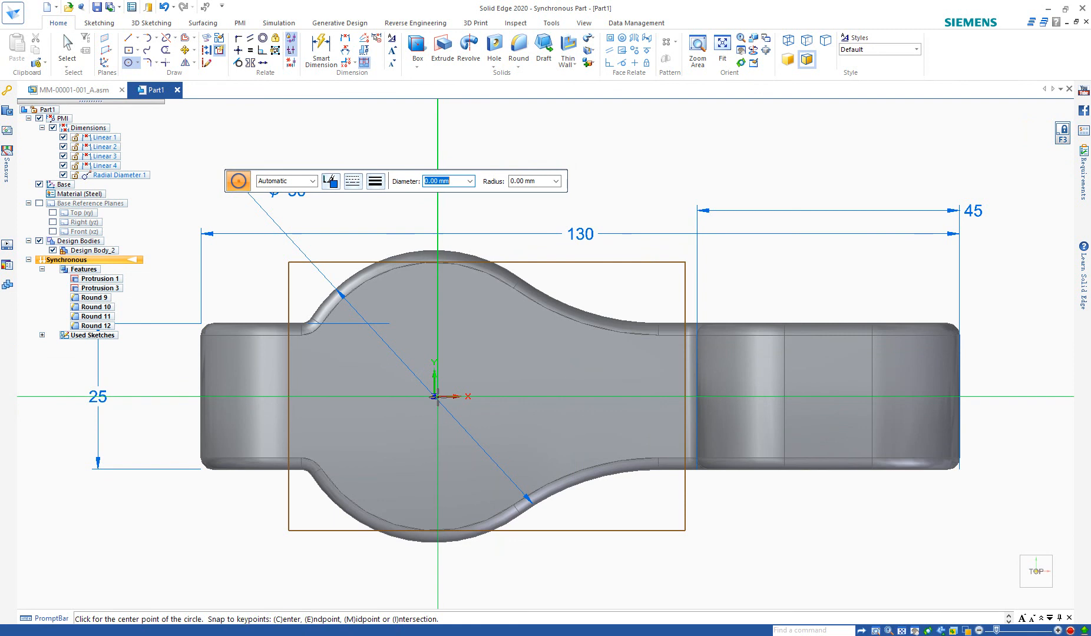
{"action": "left_click", "coordinate": [434, 396]}
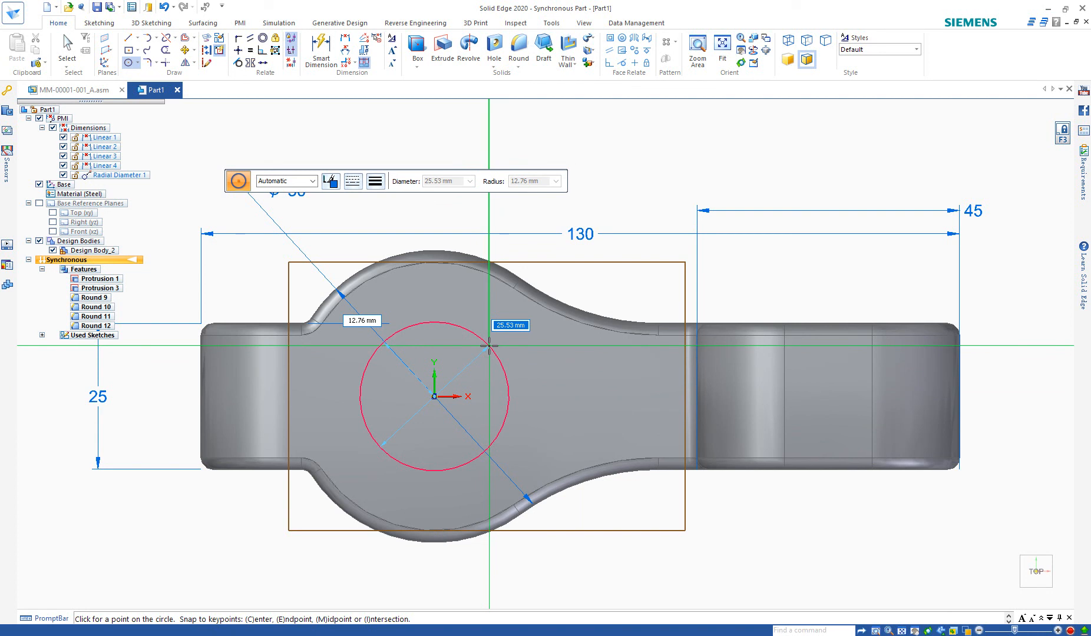
{"action": "left_click", "coordinate": [489, 345]}
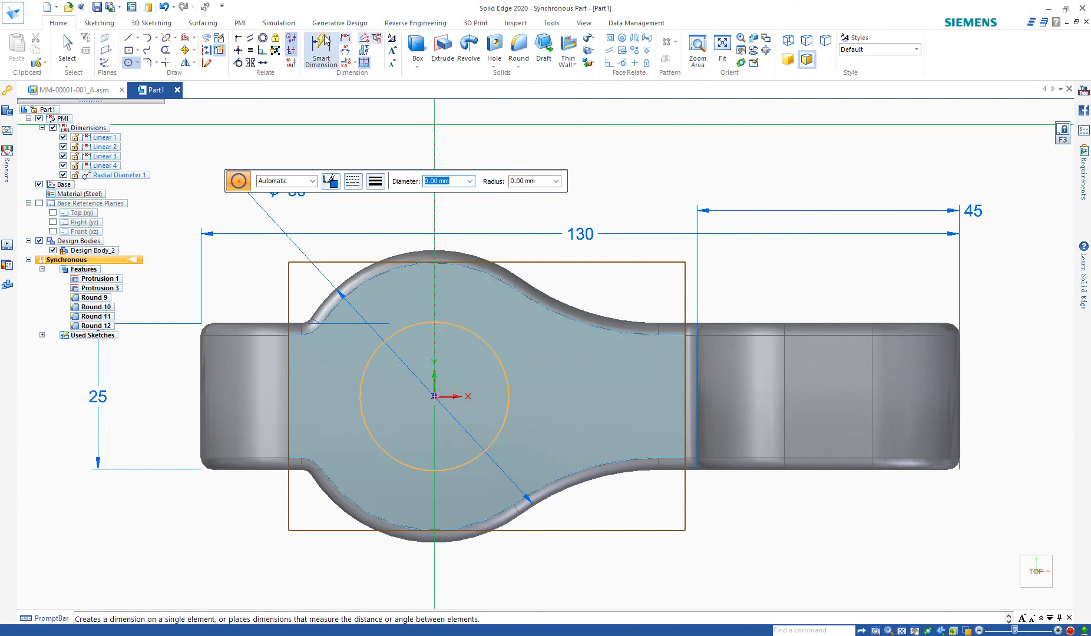
Step: Dimension the sketched circle's diameter and set it to 34 mm
{"action": "left_click", "coordinate": [321, 50]}
{"action": "left_click", "coordinate": [490, 342]}
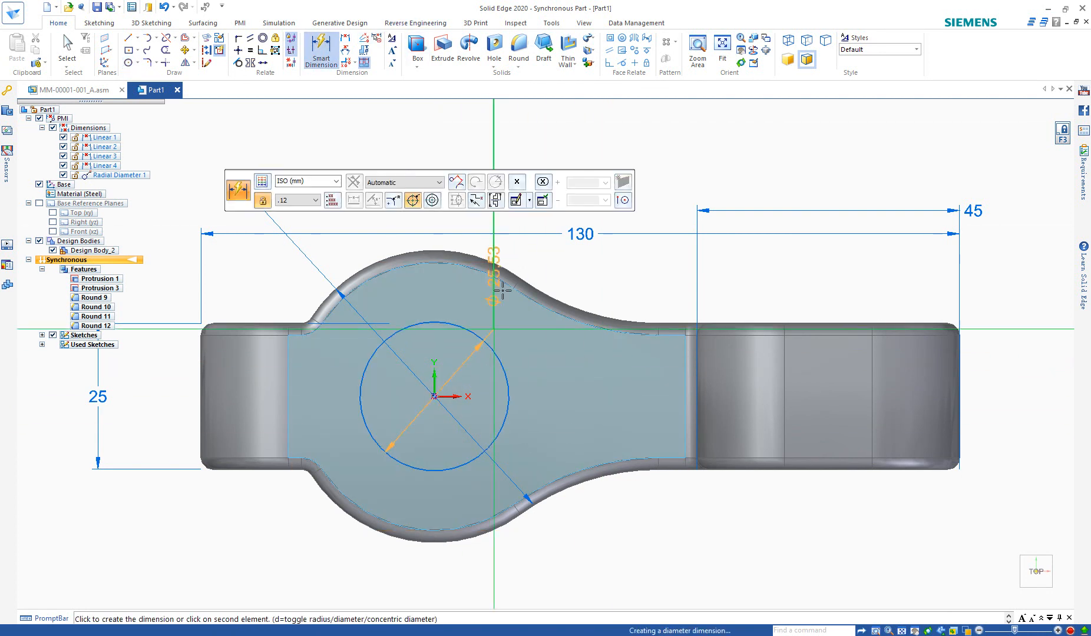
{"action": "left_click", "coordinate": [618, 288]}
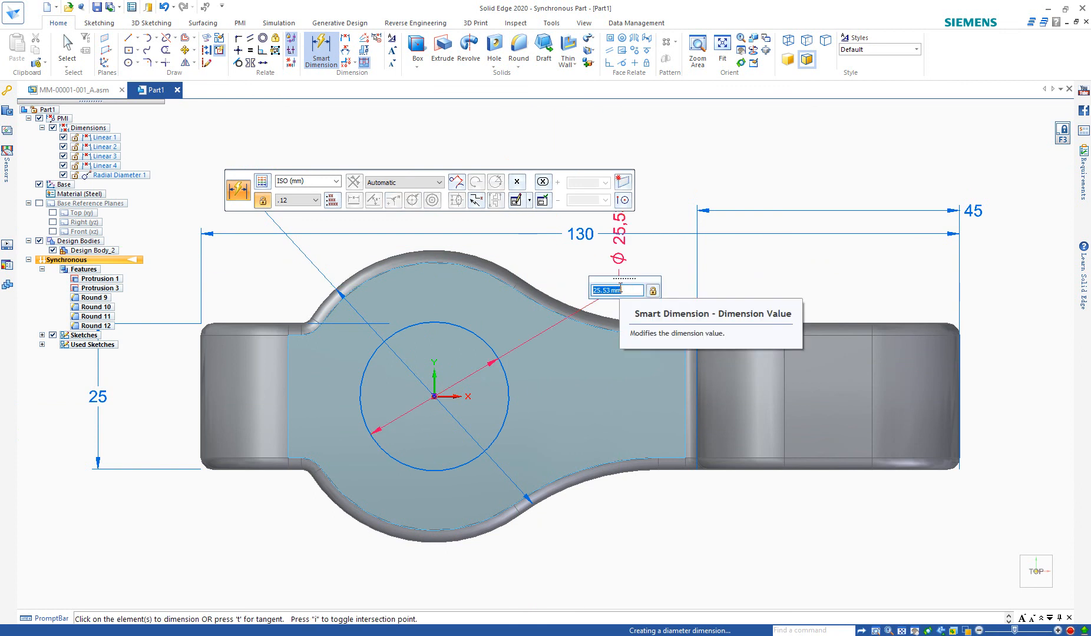
{"action": "type", "text": "34"}
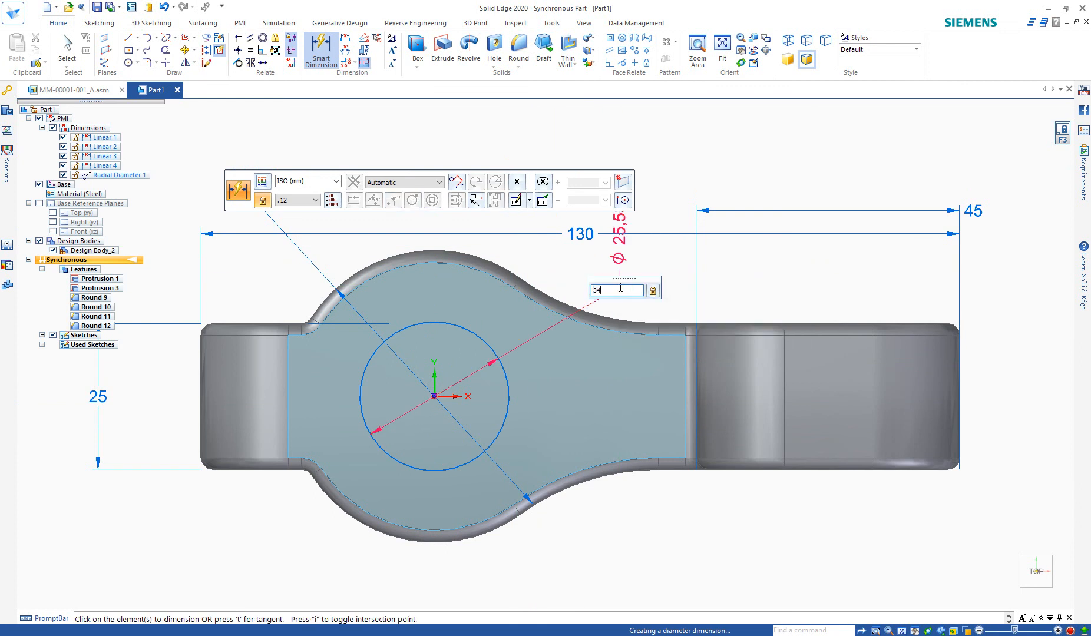
{"action": "key", "text": "Return"}
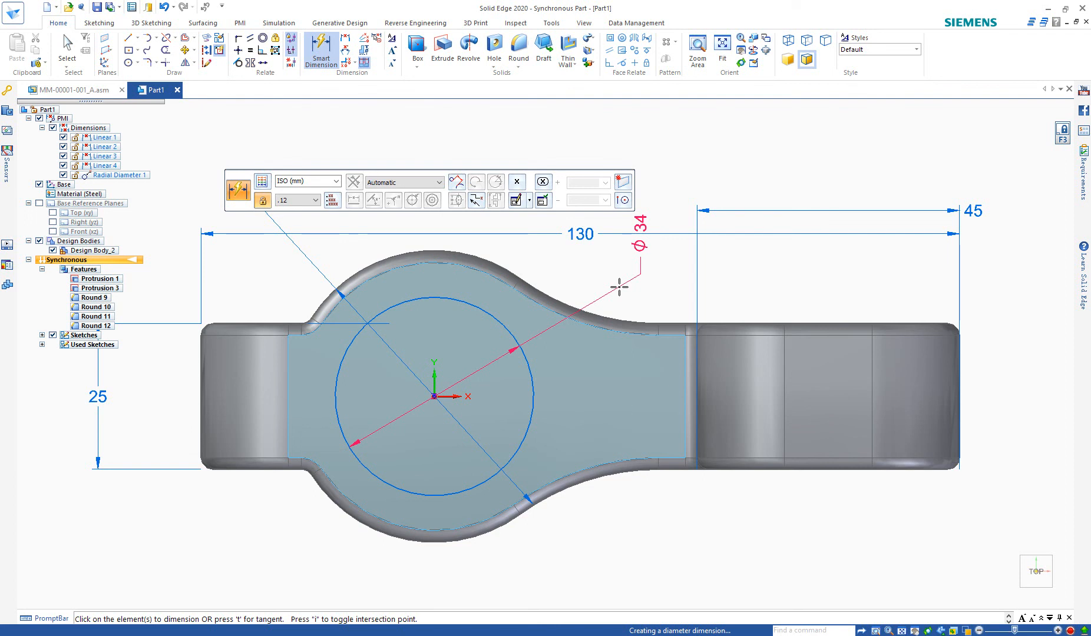
{"action": "key", "text": "Escape"}
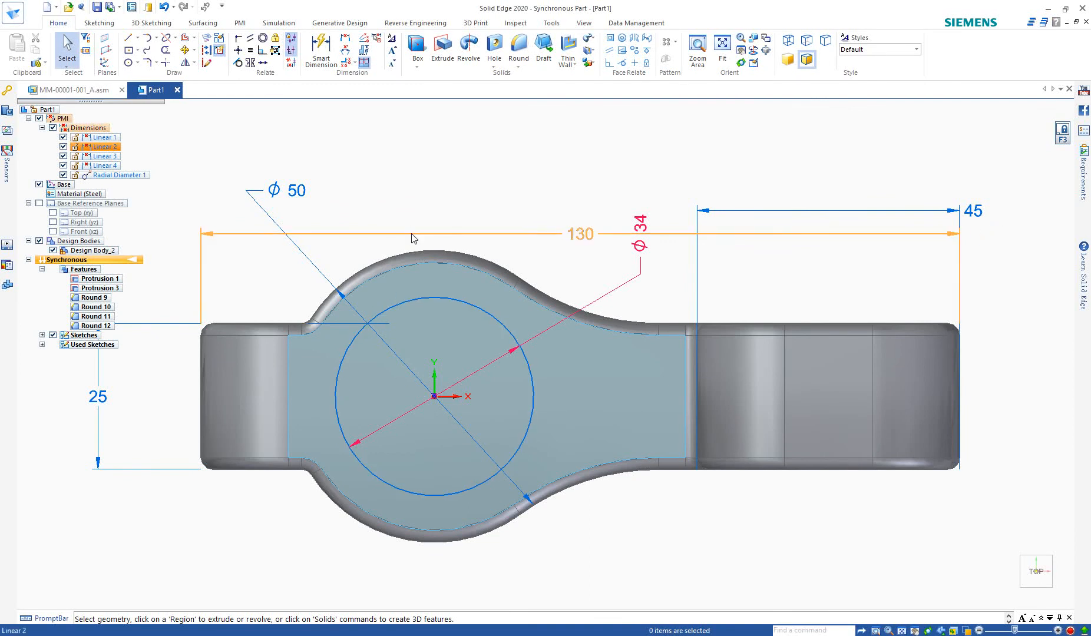
Step: Sketch two center rectangles: one from the origin reaching the -X end, another about 43 by 6 mm centred on the +X end edge's midpoint
{"action": "left_click", "coordinate": [129, 51]}
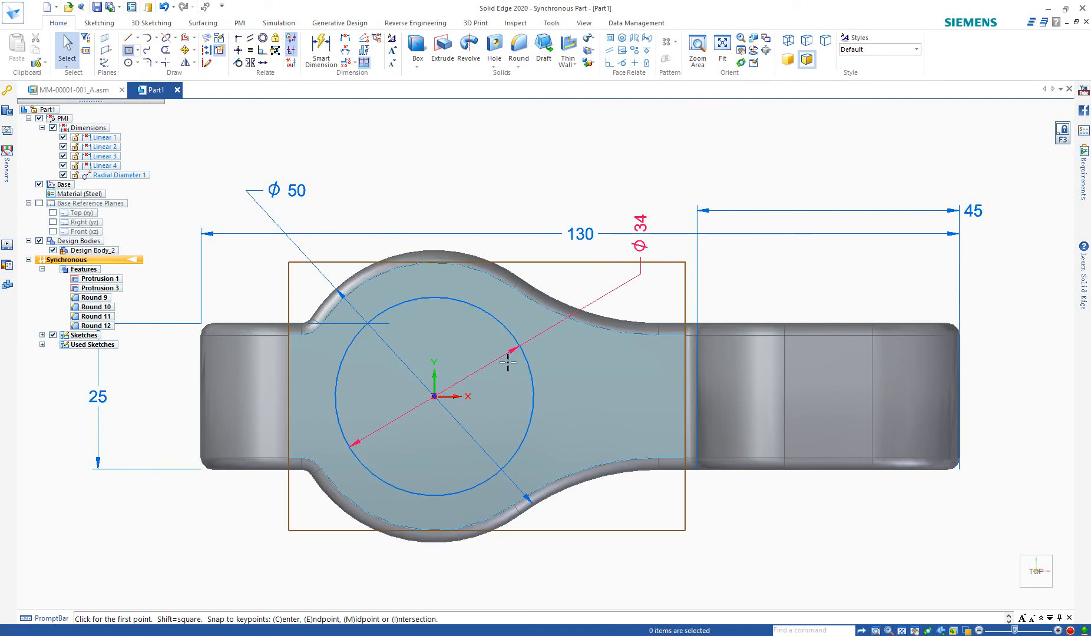
{"action": "left_click", "coordinate": [434, 396]}
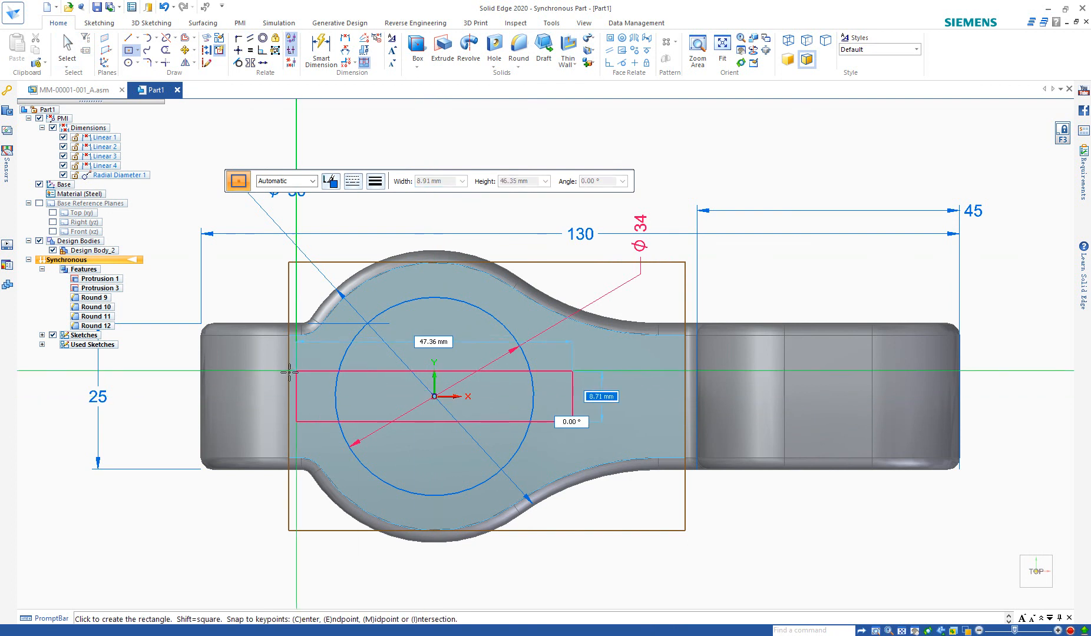
{"action": "left_click", "coordinate": [201, 366]}
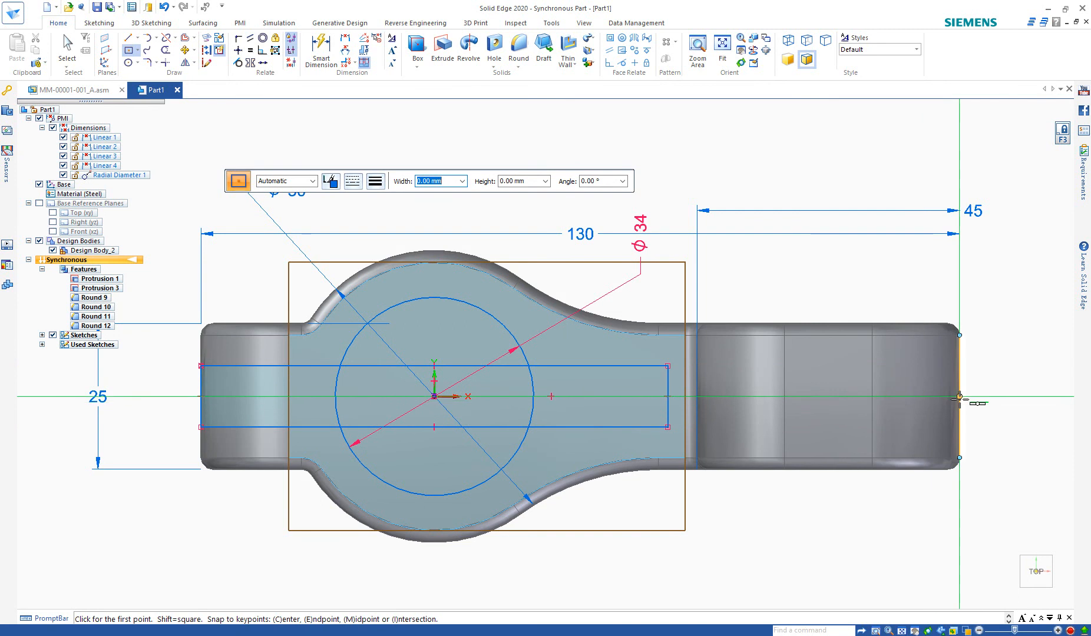
{"action": "left_click", "coordinate": [1062, 410]}
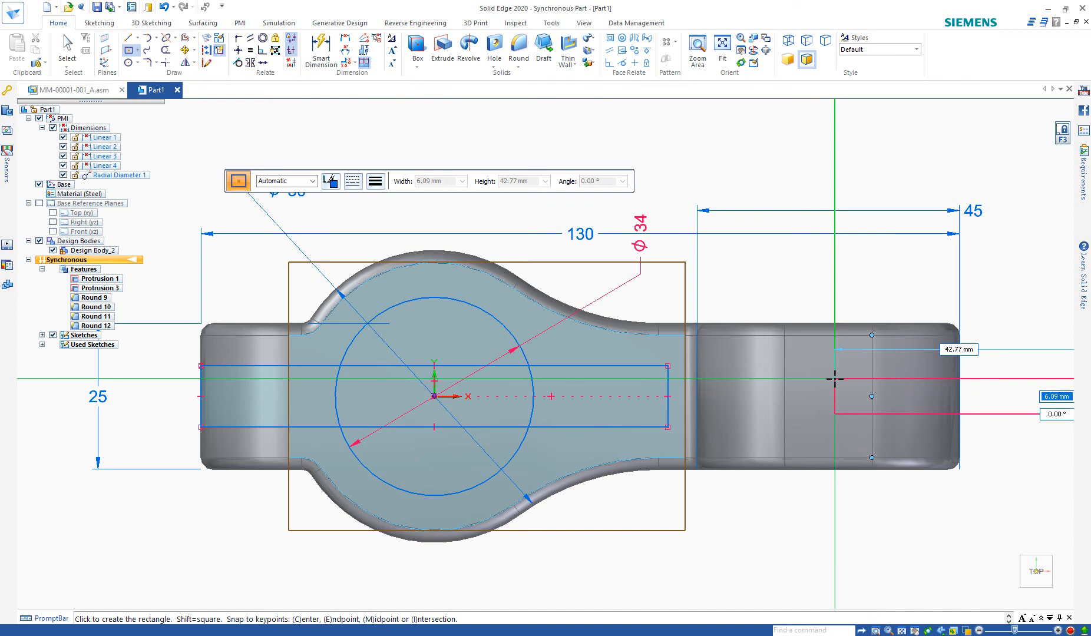
{"action": "left_click", "coordinate": [835, 378]}
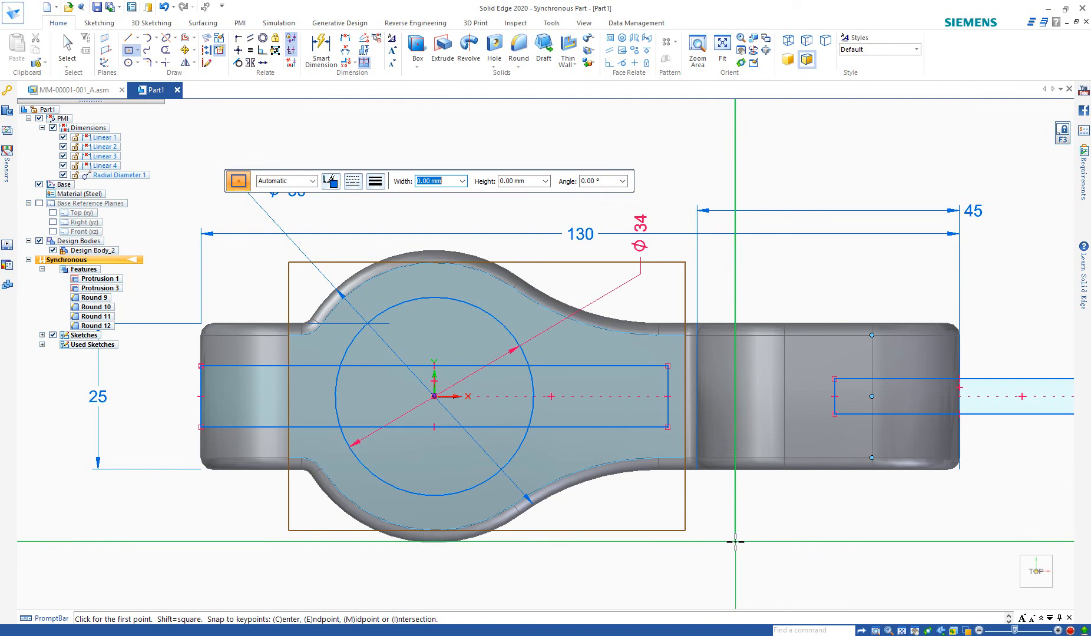
{"action": "middle_click_drag", "start_coordinate": [738, 542], "coordinate": [716, 539]}
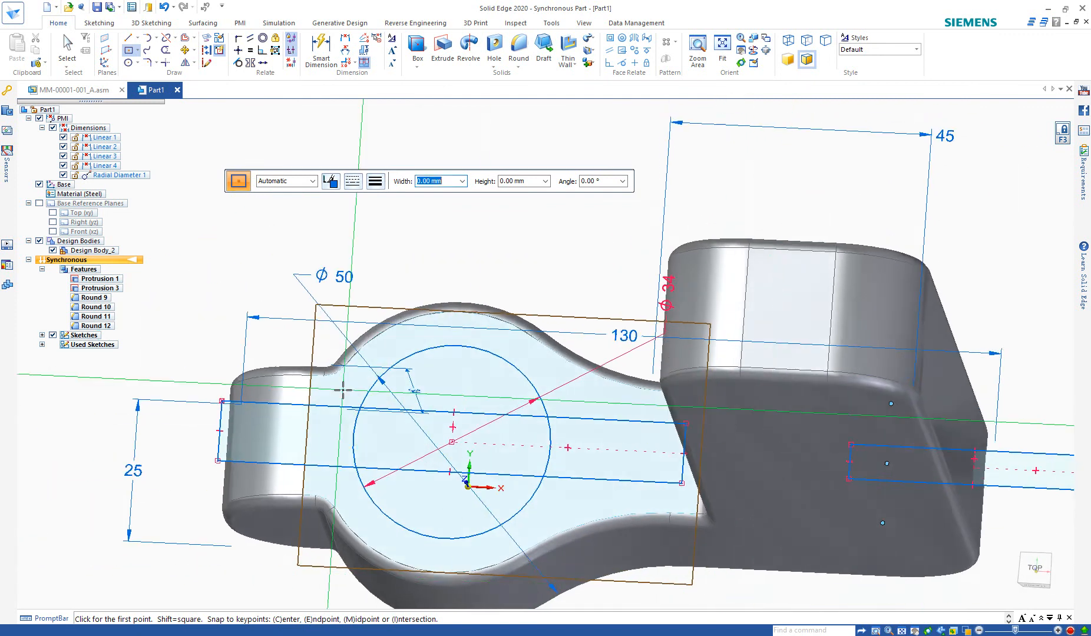
{"action": "scroll", "coordinate": [353, 392], "scroll_direction": "down", "scroll_amount": 4}
{"action": "middle_click_drag", "start_coordinate": [429, 499], "coordinate": [456, 510]}
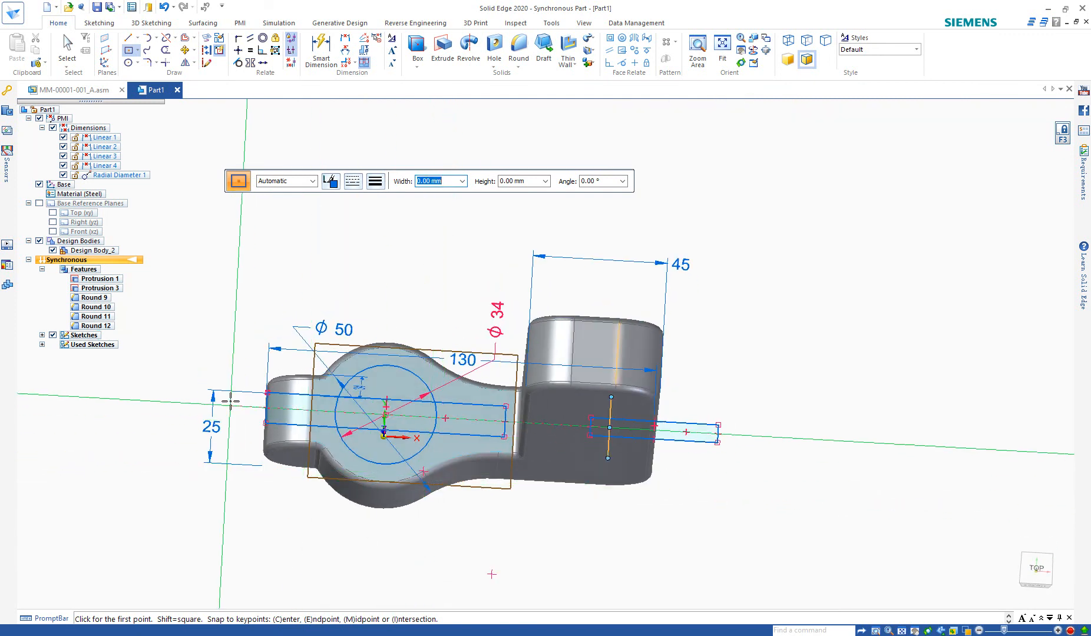
{"action": "middle_click_drag", "start_coordinate": [268, 392], "coordinate": [271, 410]}
{"action": "key", "text": "ctrl+h"}
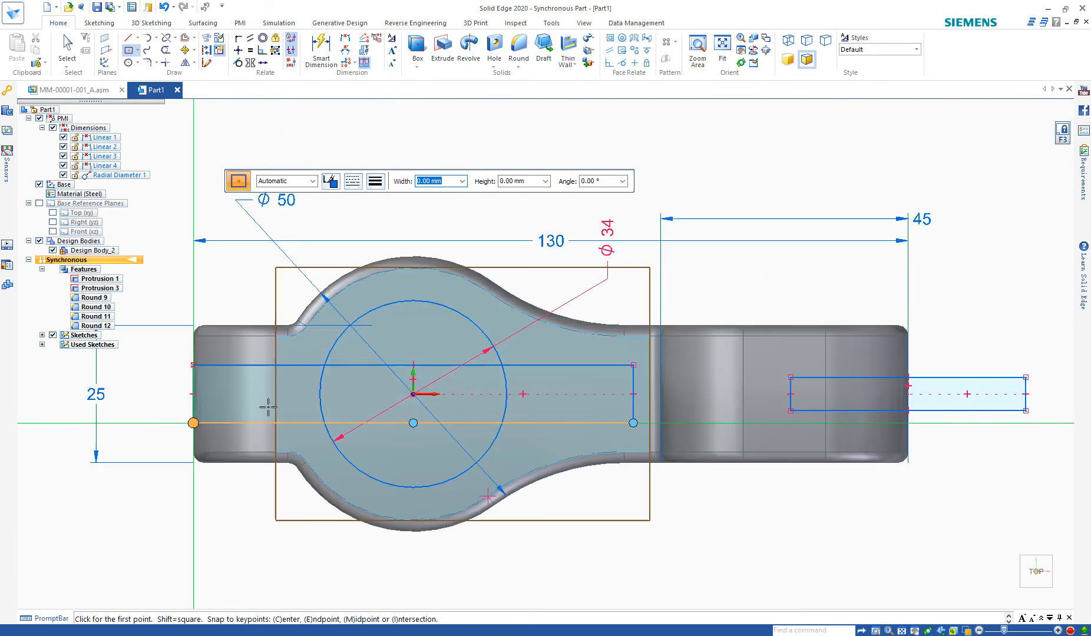
{"action": "left_click_drag", "start_coordinate": [138, 292], "coordinate": [715, 520]}
{"action": "key", "text": "ctrl+z"}
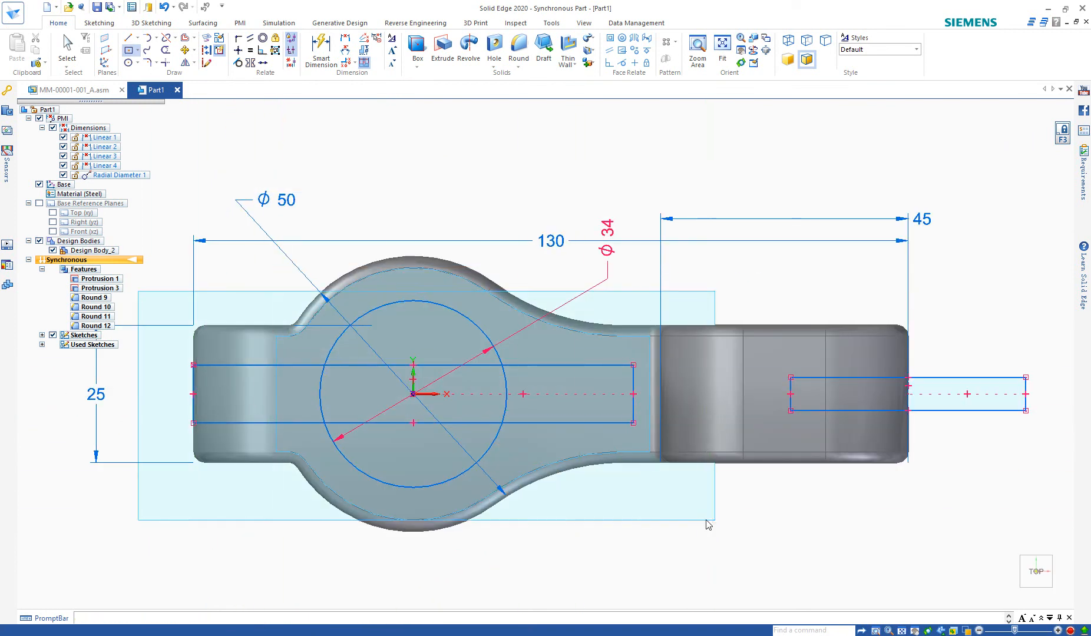
Step: Cut the circle and both rectangle regions symmetrically through the whole part, about 294 mm in total extent
{"action": "mouse_move", "coordinate": [158, 340]}
{"action": "left_mouse_down"}
{"action": "mouse_move", "coordinate": [233, 375]}
{"action": "mouse_move", "coordinate": [677, 459]}
{"action": "mouse_move", "coordinate": [1078, 481]}
{"action": "mouse_move", "coordinate": [1046, 446]}
{"action": "left_mouse_up"}
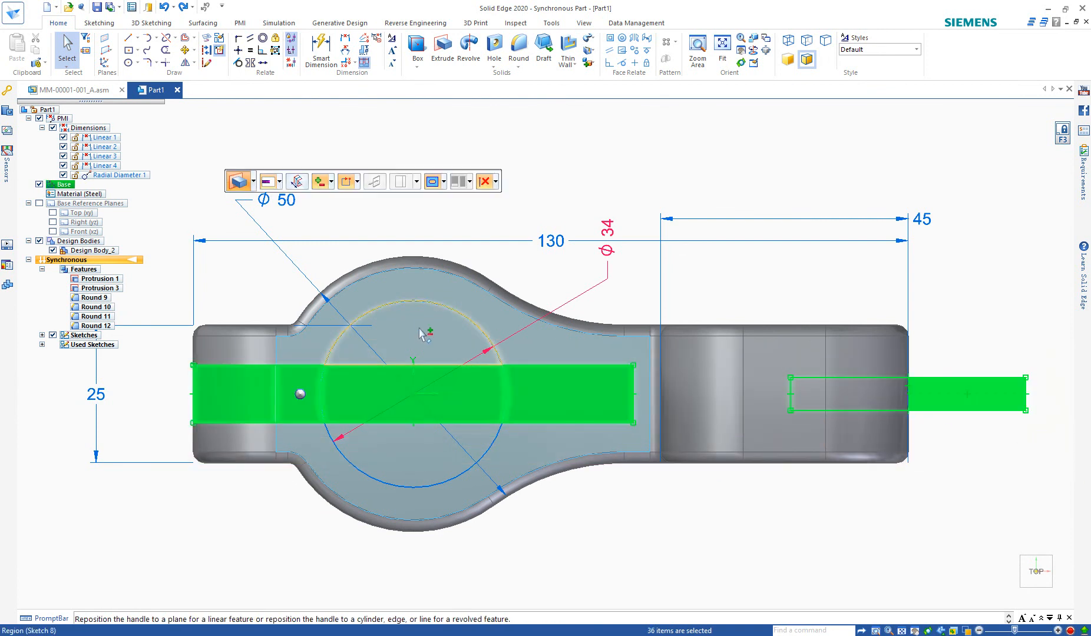
{"action": "left_click", "coordinate": [437, 444]}
{"action": "middle_click_drag", "start_coordinate": [668, 477], "coordinate": [661, 413]}
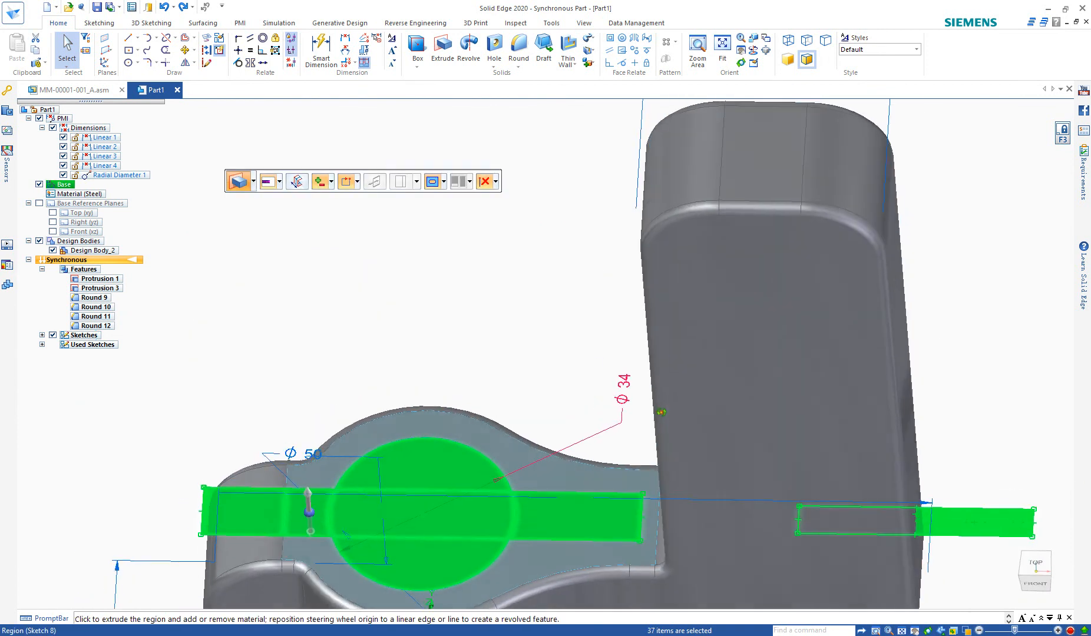
{"action": "left_click", "coordinate": [309, 498]}
{"action": "right_click", "coordinate": [313, 497]}
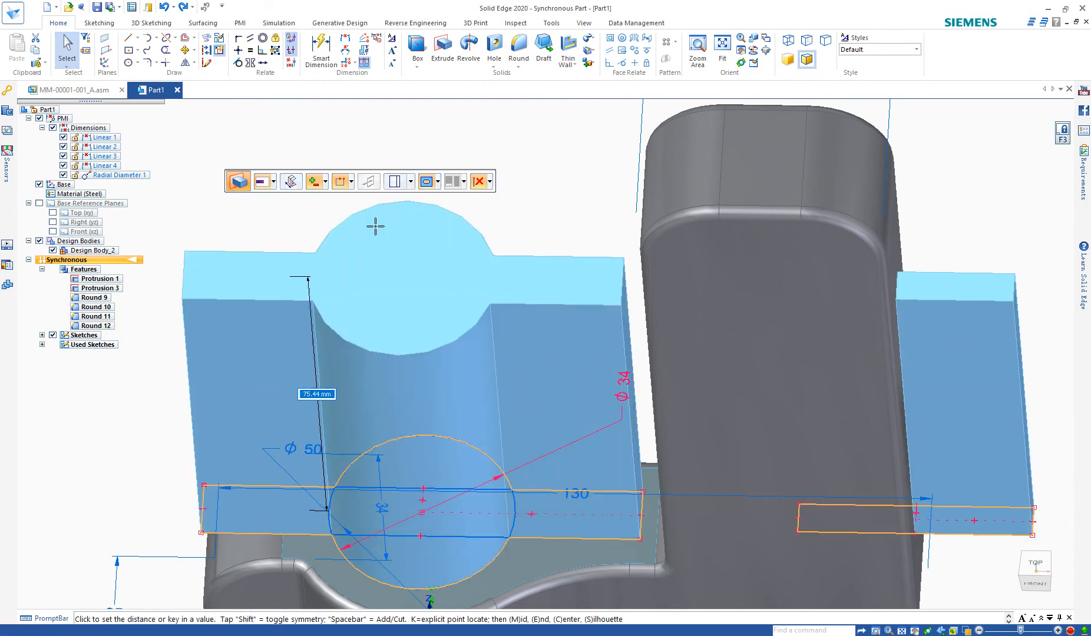
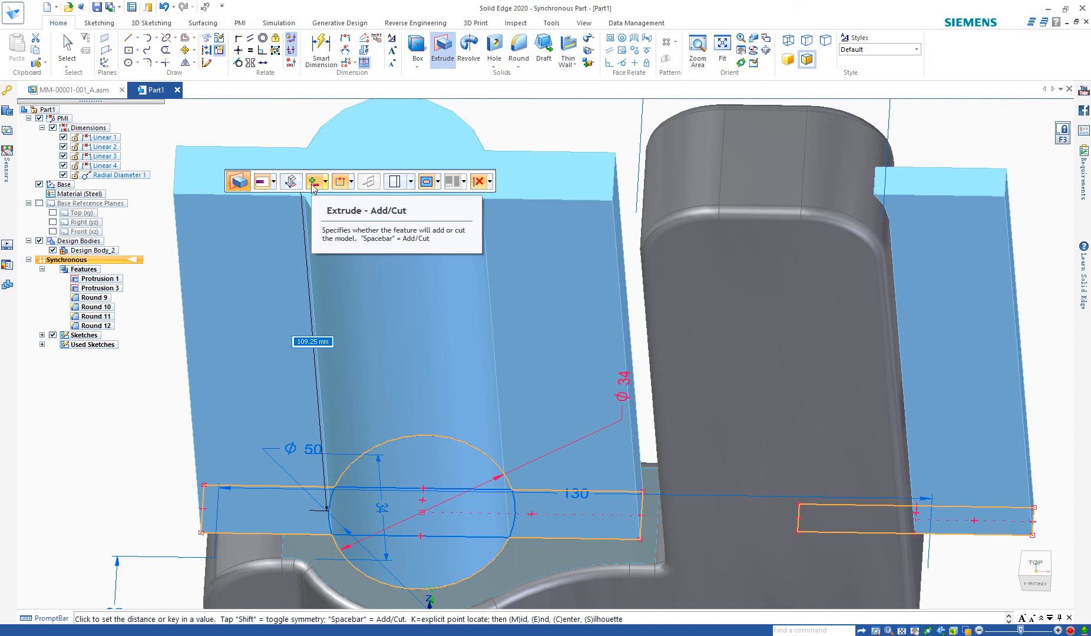
{"action": "left_click", "coordinate": [312, 184]}
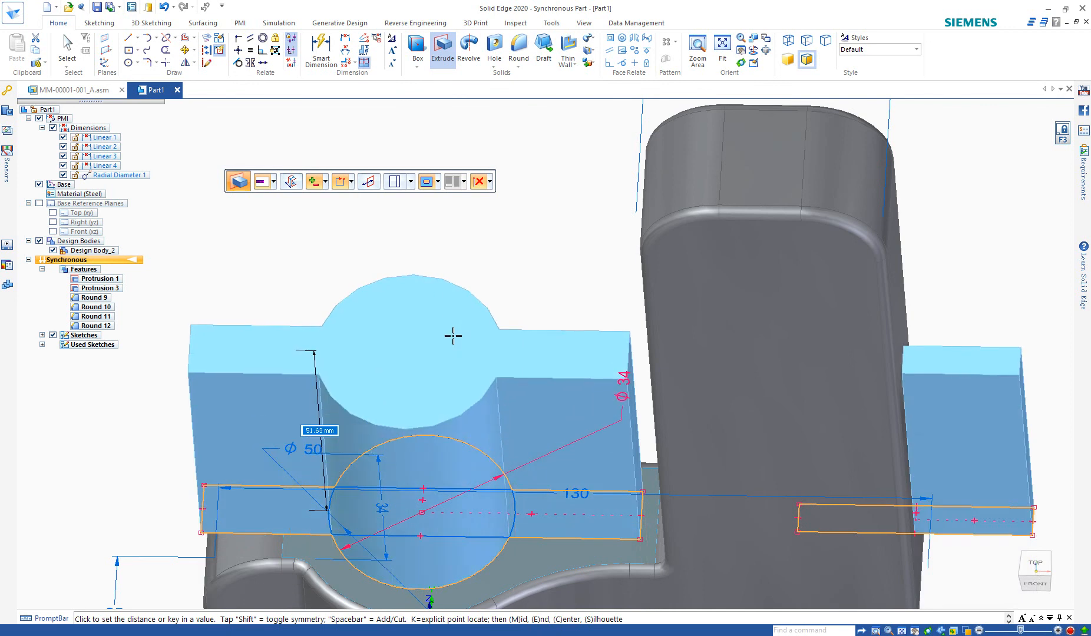
{"action": "key", "text": "shift"}
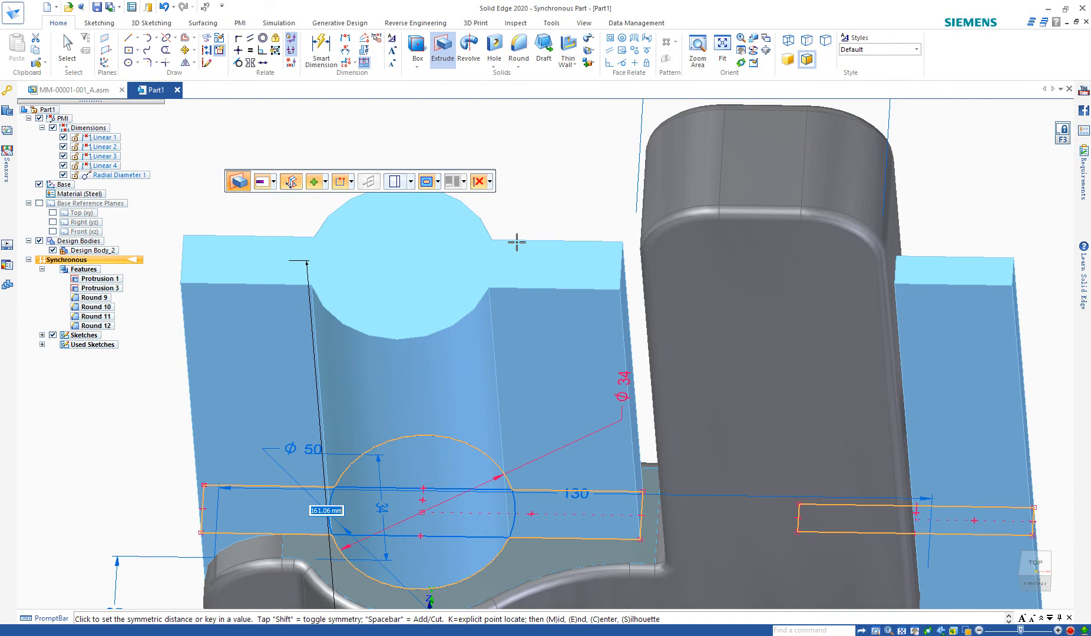
{"action": "key", "text": "space"}
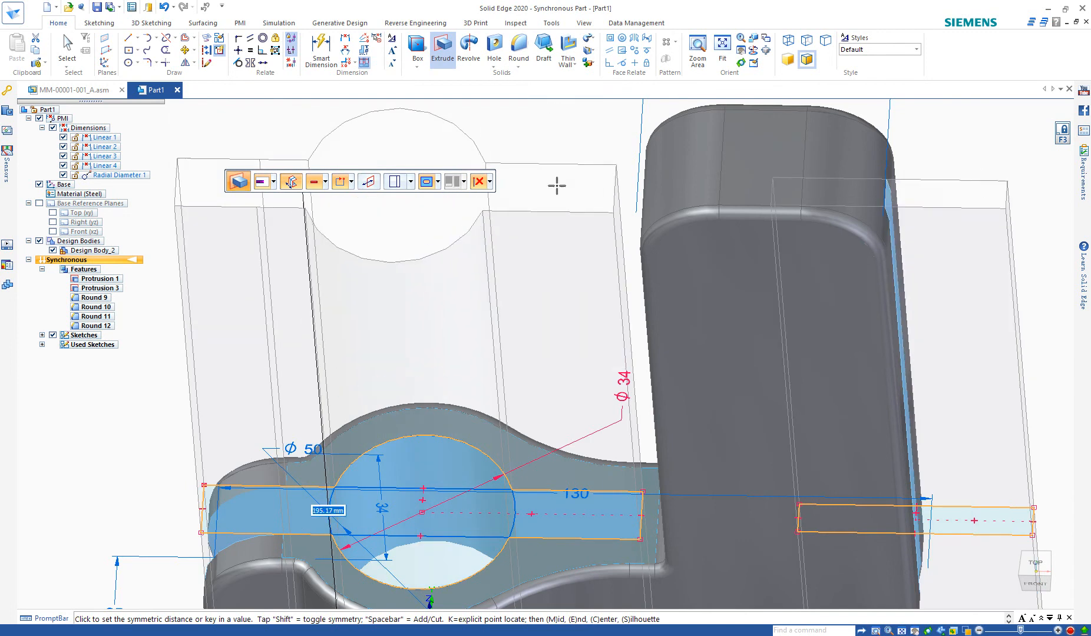
{"action": "scroll", "coordinate": [553, 222], "scroll_direction": "down", "scroll_amount": 1}
{"action": "scroll", "coordinate": [555, 219], "scroll_direction": "down", "scroll_amount": 2}
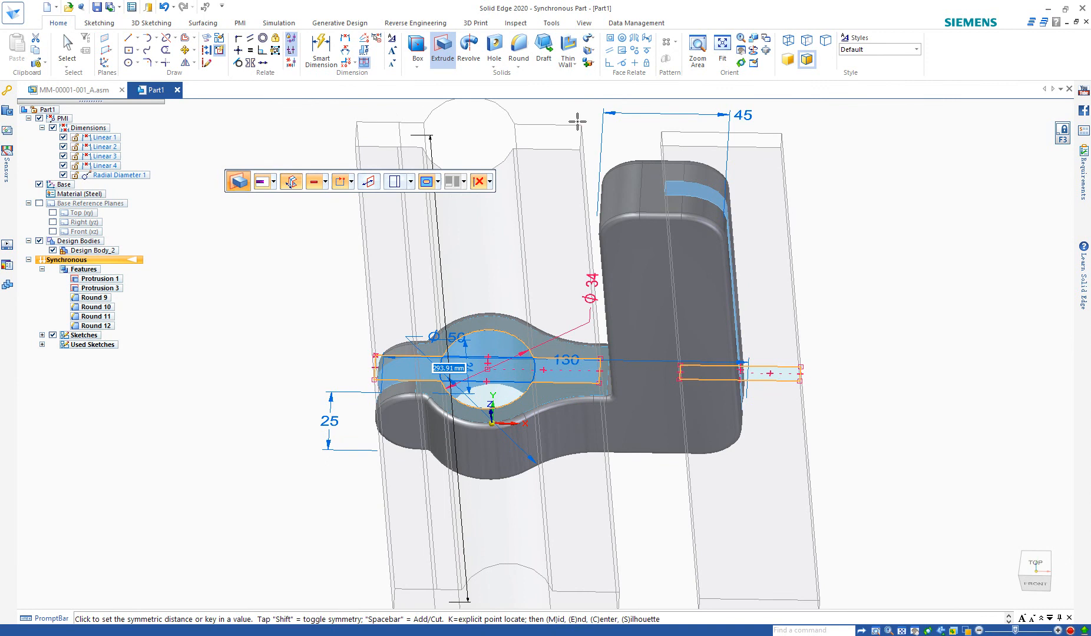
{"action": "left_click", "coordinate": [577, 122]}
Step: Make the +Y inner wall of the upright's slot coplanar with the matching wall of the base slot, keeping Symmetric and Coplanar design intent
{"action": "key", "text": "ctrl+t"}
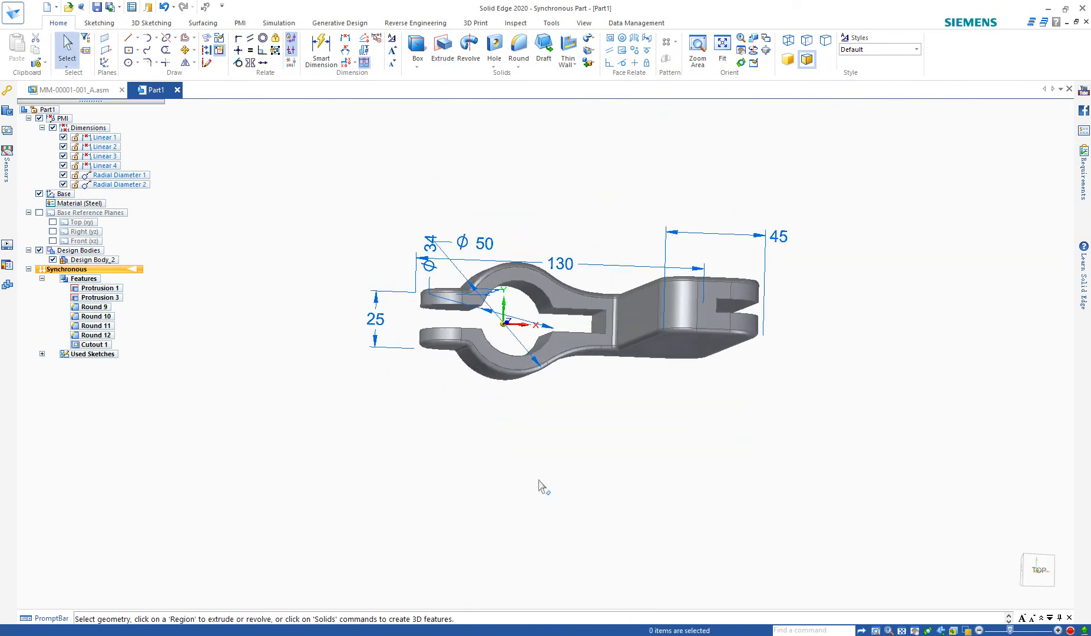
{"action": "scroll", "coordinate": [541, 486], "scroll_direction": "down", "scroll_amount": 2}
{"action": "scroll", "coordinate": [655, 410], "scroll_direction": "up", "scroll_amount": 3}
{"action": "middle_click_drag", "start_coordinate": [686, 380], "coordinate": [700, 358]}
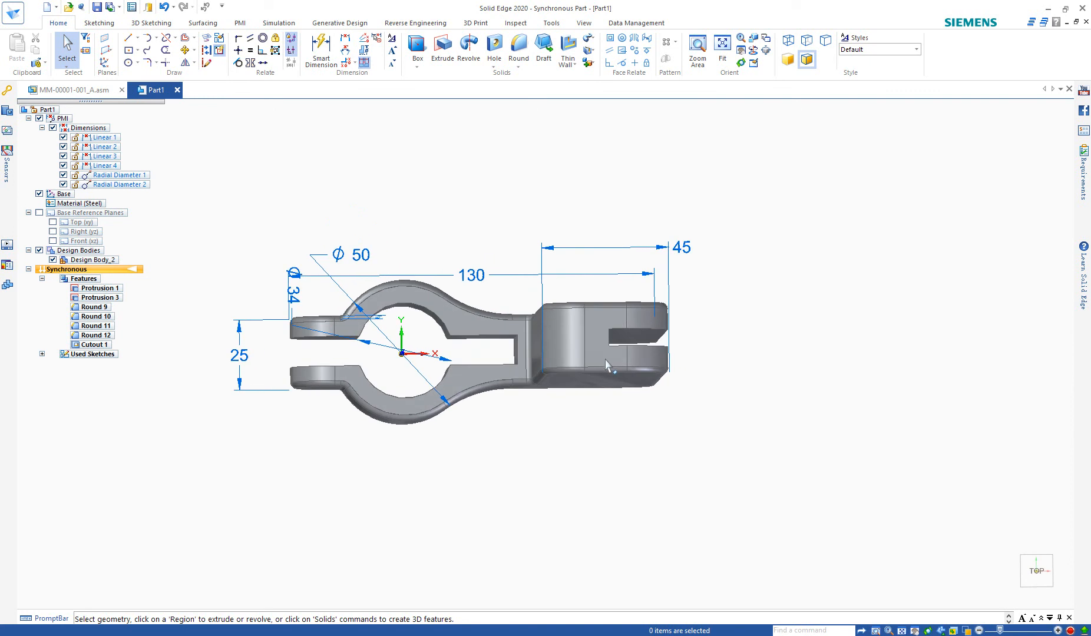
{"action": "middle_click_drag", "start_coordinate": [605, 360], "coordinate": [610, 346]}
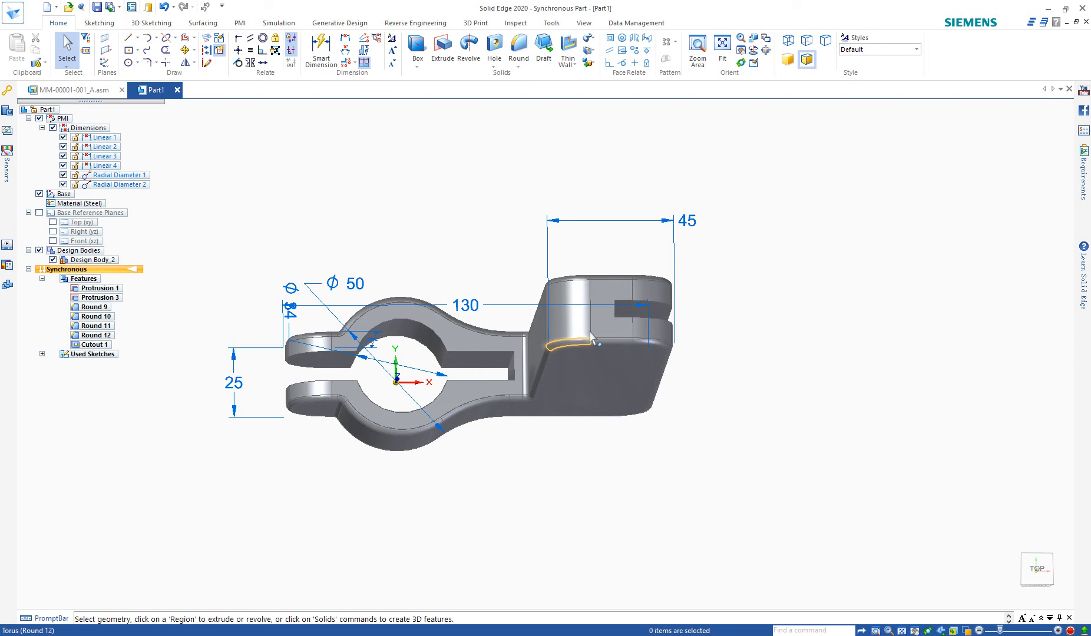
{"action": "left_click", "coordinate": [614, 43]}
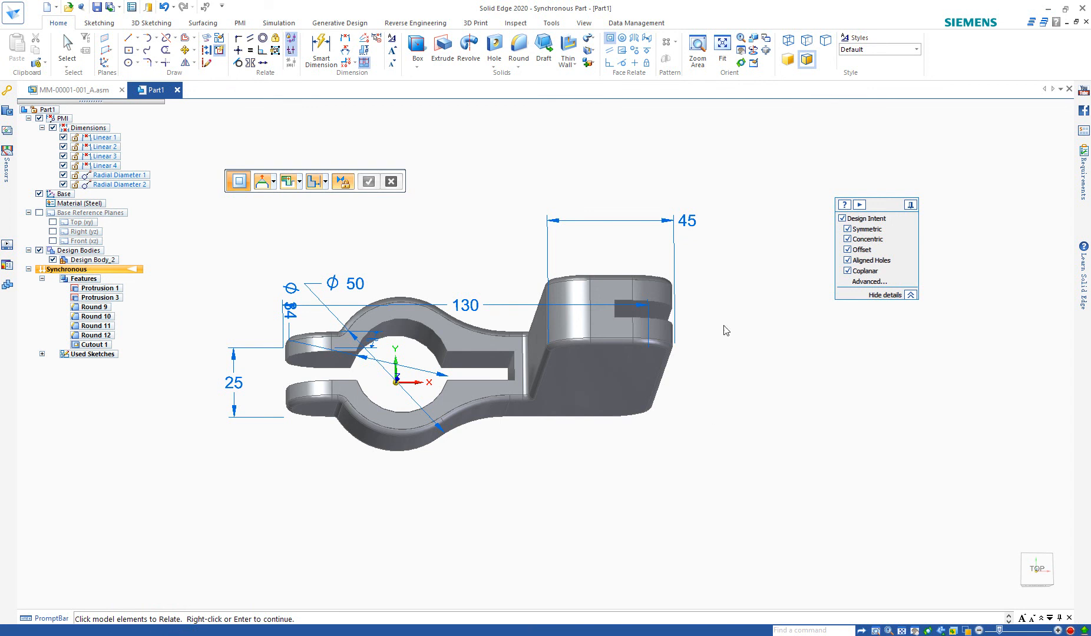
{"action": "left_click", "coordinate": [661, 316]}
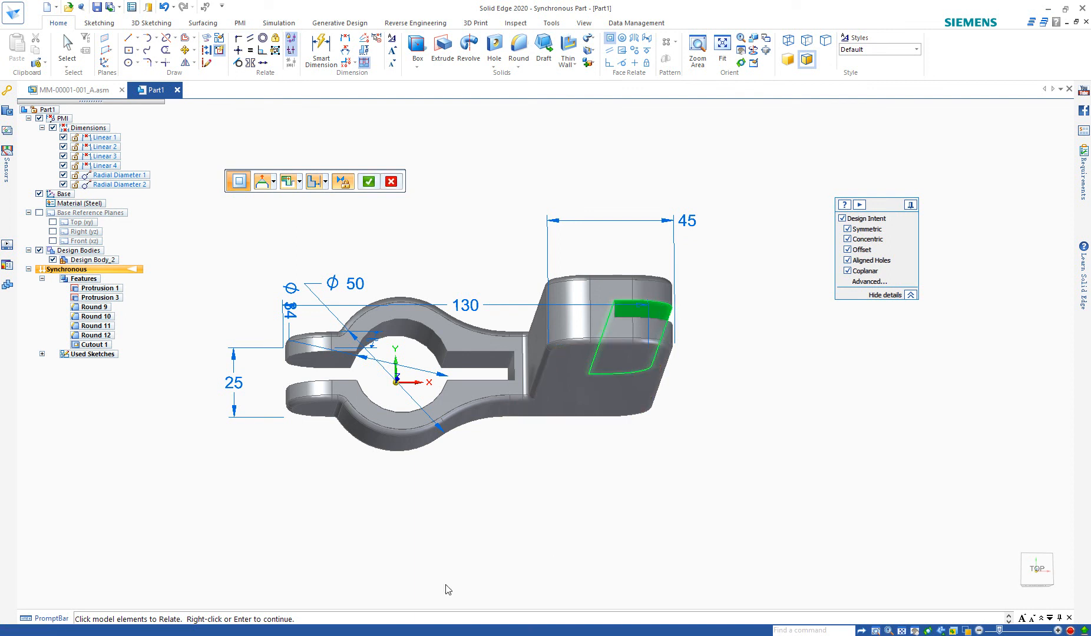
{"action": "right_click", "coordinate": [509, 521]}
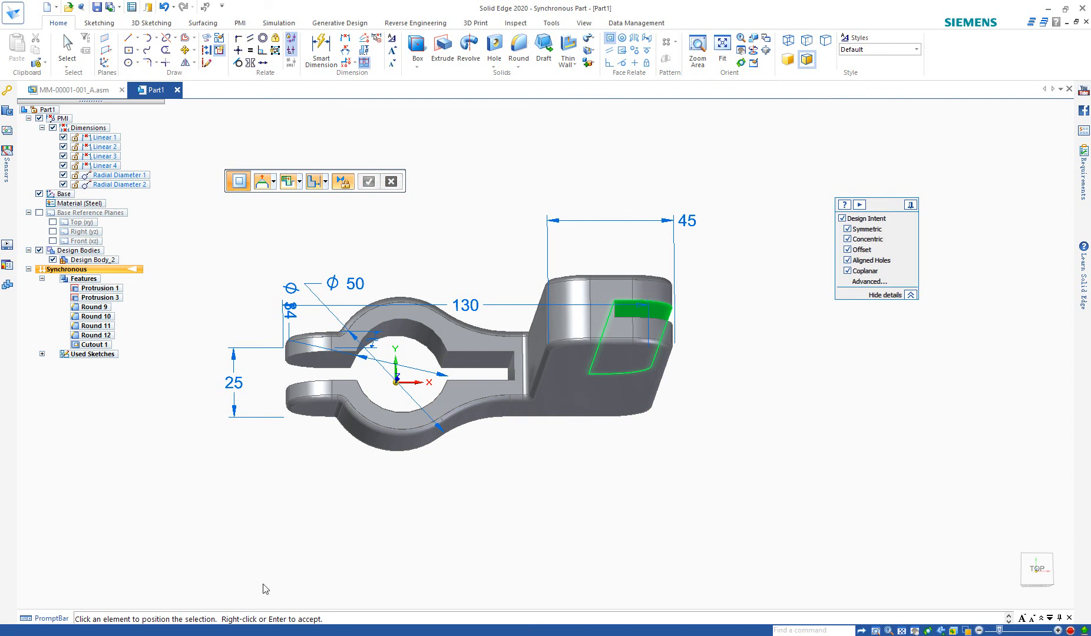
{"action": "left_click", "coordinate": [482, 361]}
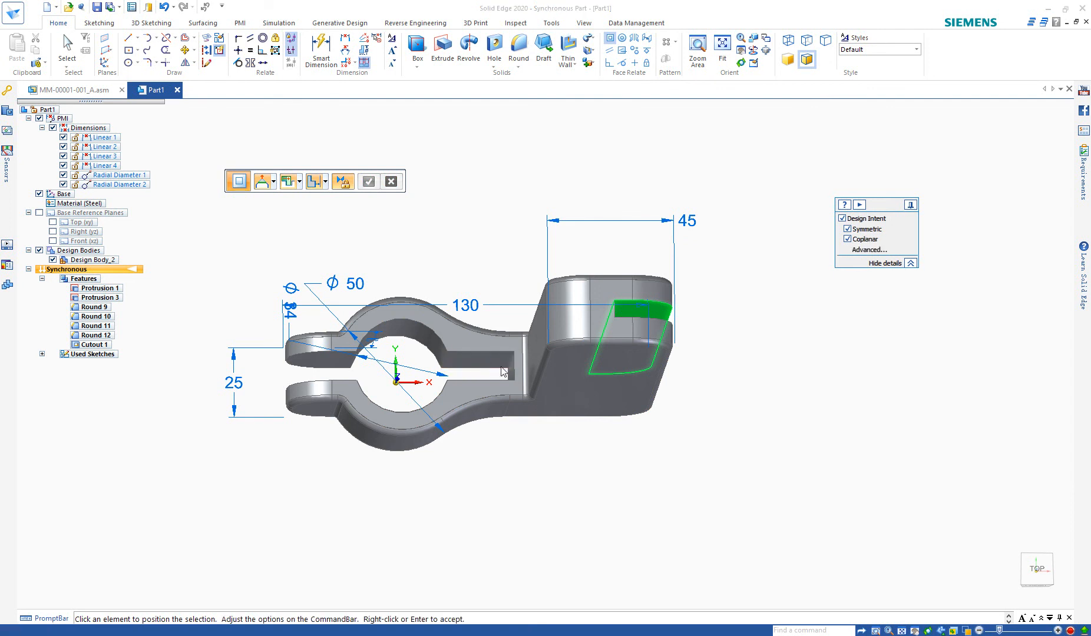
{"action": "middle_click_drag", "start_coordinate": [641, 368], "coordinate": [619, 301]}
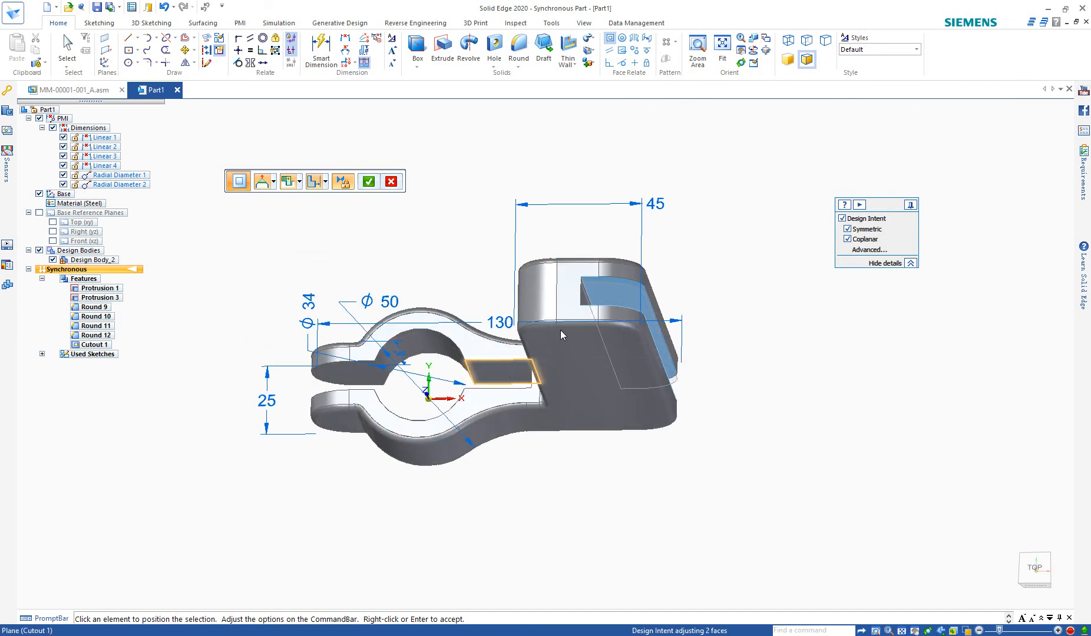
{"action": "middle_click_drag", "start_coordinate": [581, 329], "coordinate": [604, 374]}
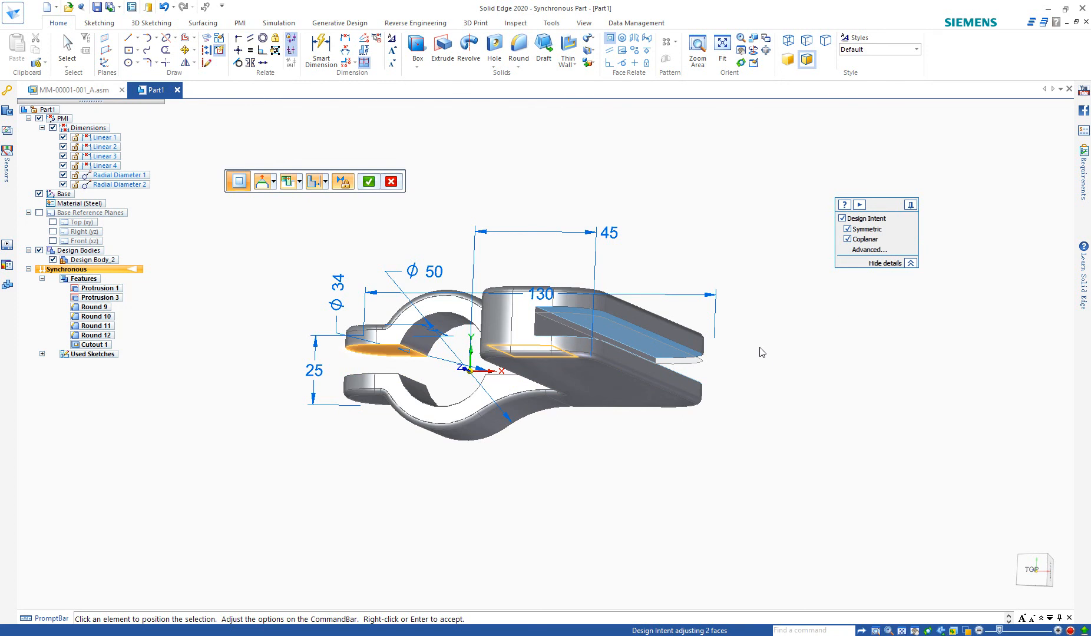
{"action": "key", "text": "ctrl+t"}
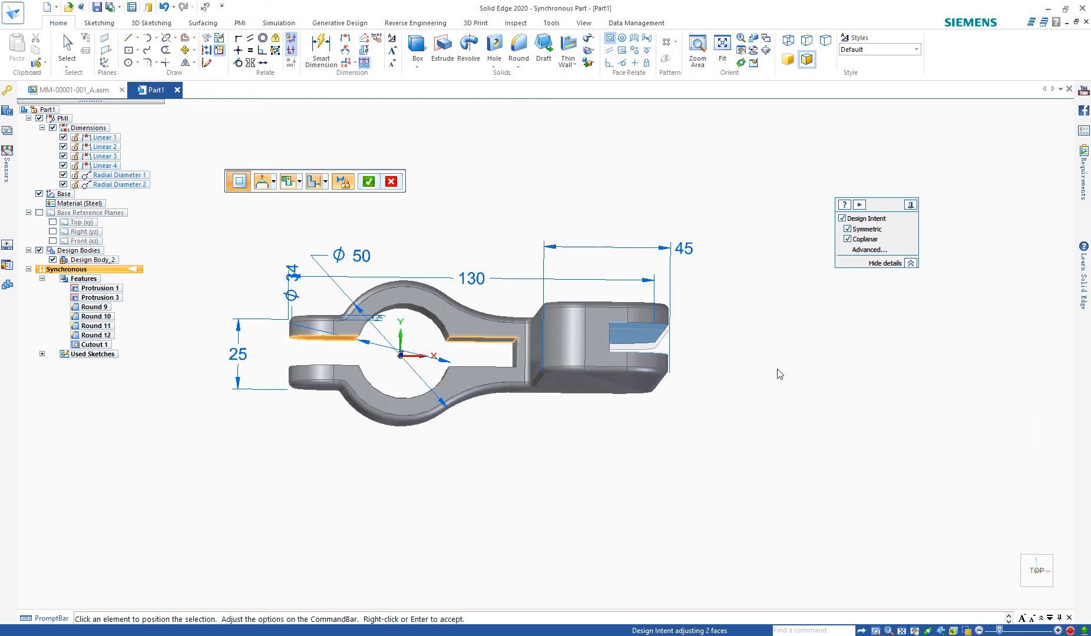
{"action": "right_click", "coordinate": [779, 374]}
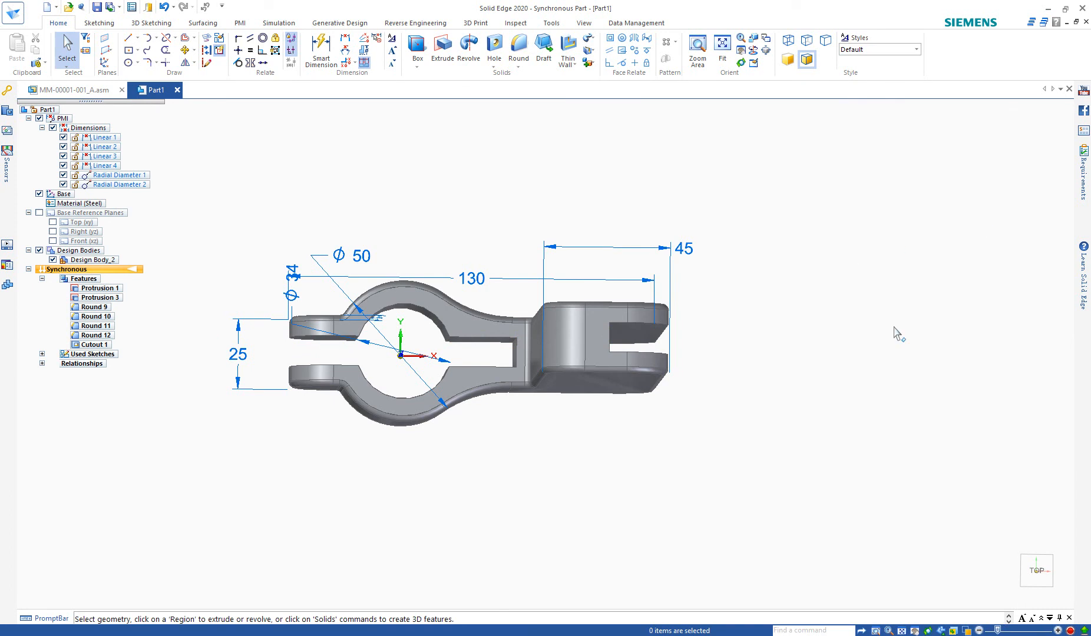
Step: Reposition the bore's Ø34 dimension so its line runs diagonally across the hole and its text stands clear of the body on the -Y side
{"action": "scroll", "coordinate": [899, 334], "scroll_direction": "down", "scroll_amount": 1}
{"action": "scroll", "coordinate": [616, 275], "scroll_direction": "up", "scroll_amount": 3}
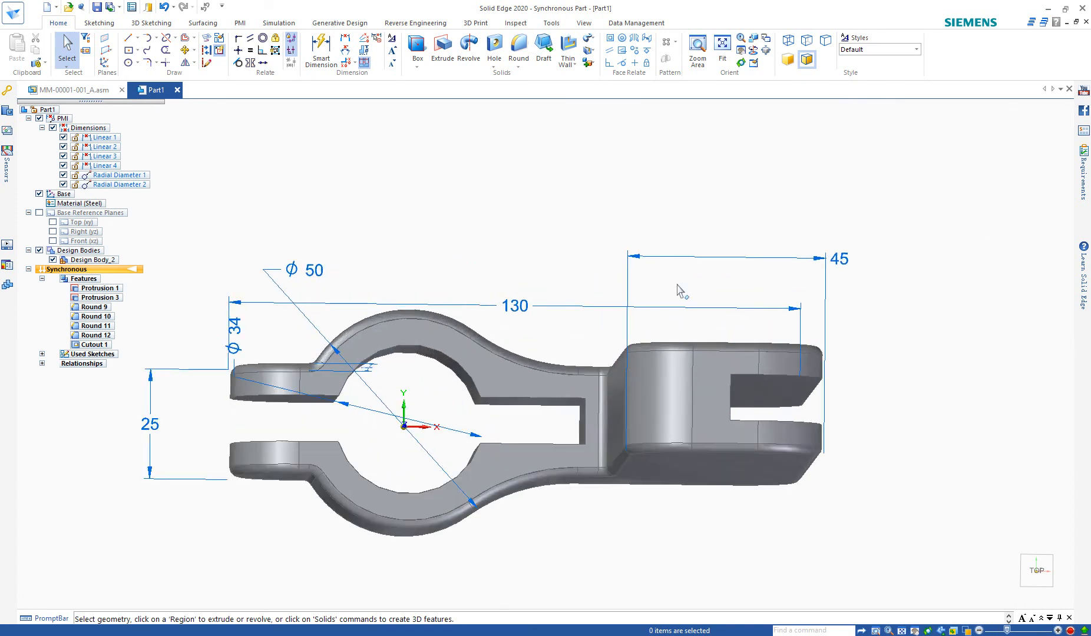
{"action": "scroll", "coordinate": [681, 288], "scroll_direction": "down", "scroll_amount": 1}
{"action": "middle_click_drag", "start_coordinate": [589, 453], "coordinate": [570, 315]}
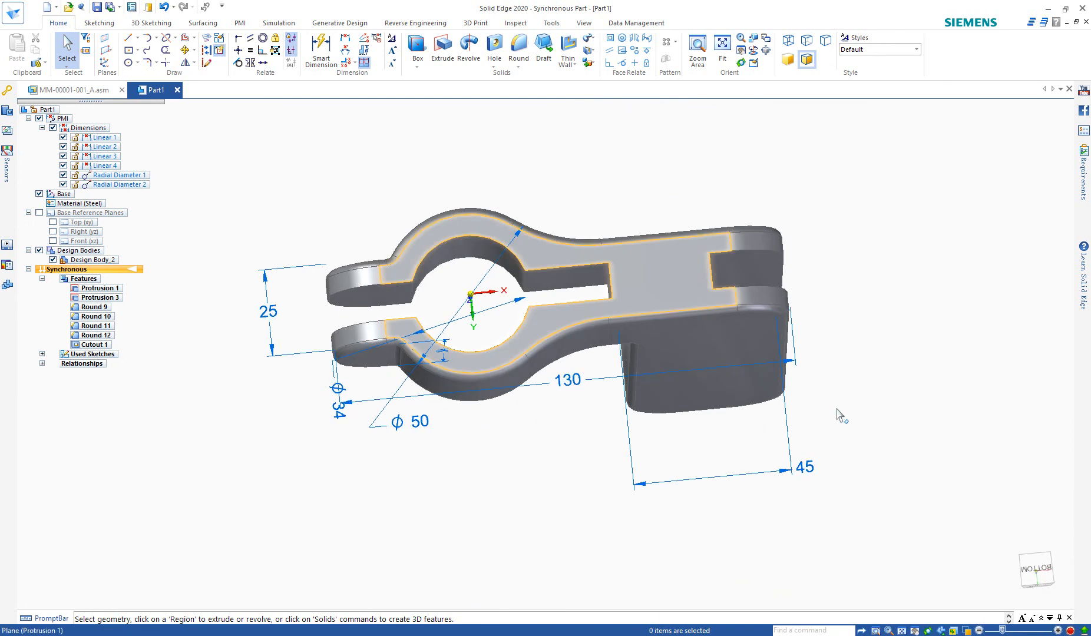
{"action": "left_click", "coordinate": [1037, 569]}
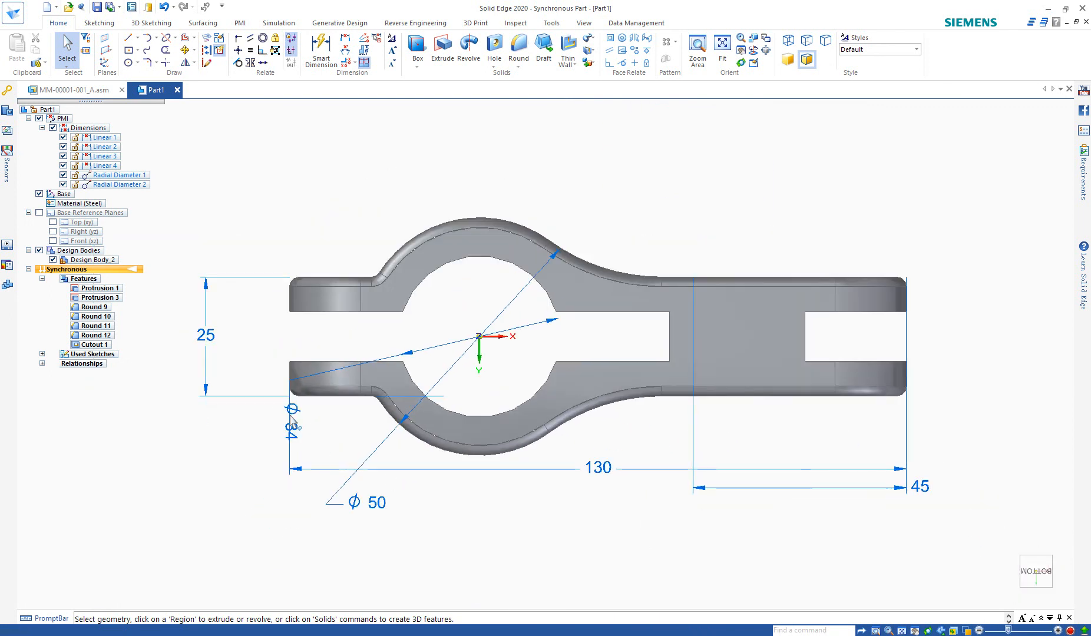
{"action": "left_click", "coordinate": [297, 417]}
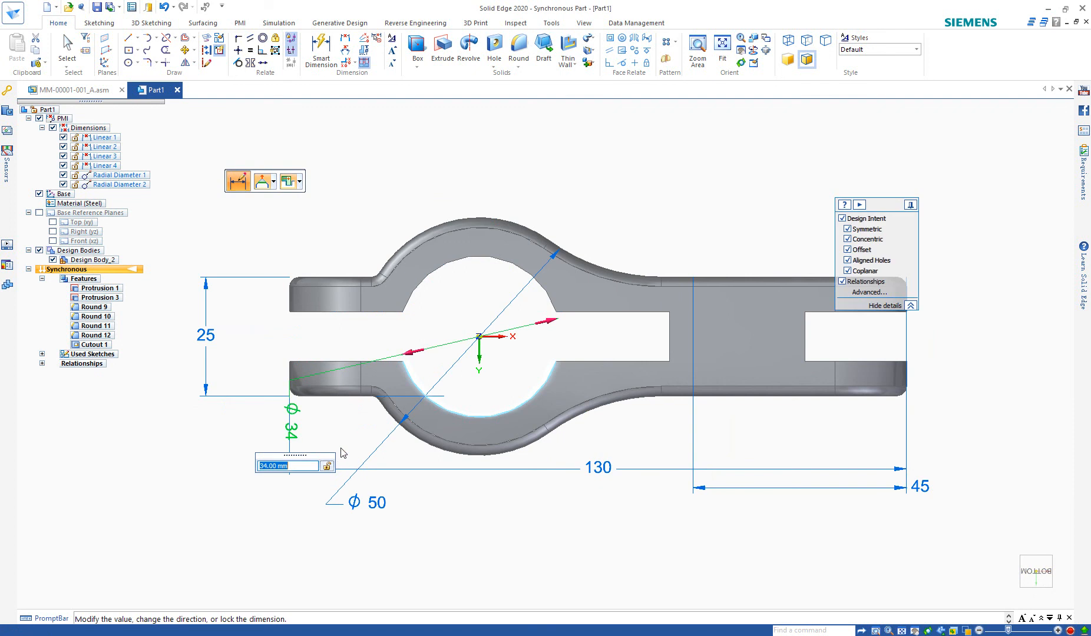
{"action": "key", "text": "Escape"}
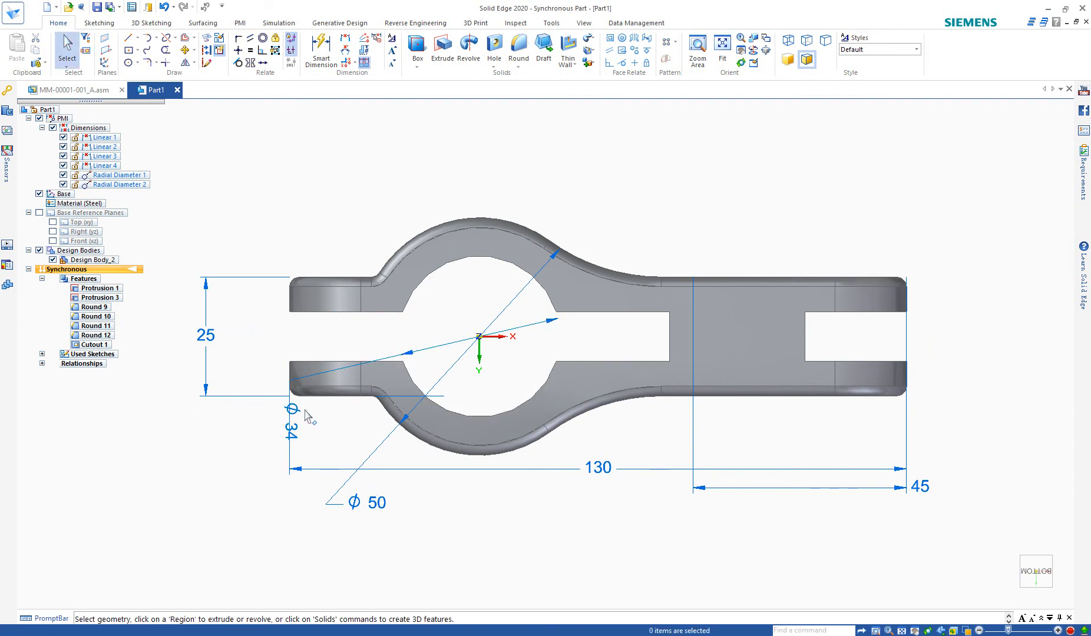
{"action": "left_click", "coordinate": [294, 419]}
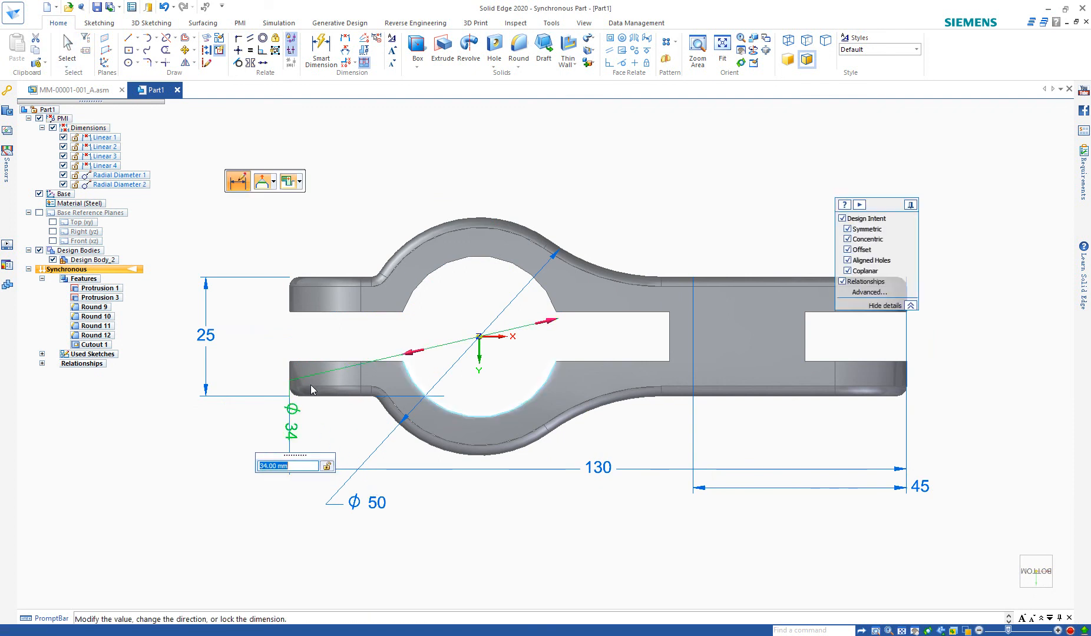
{"action": "key", "text": "Escape"}
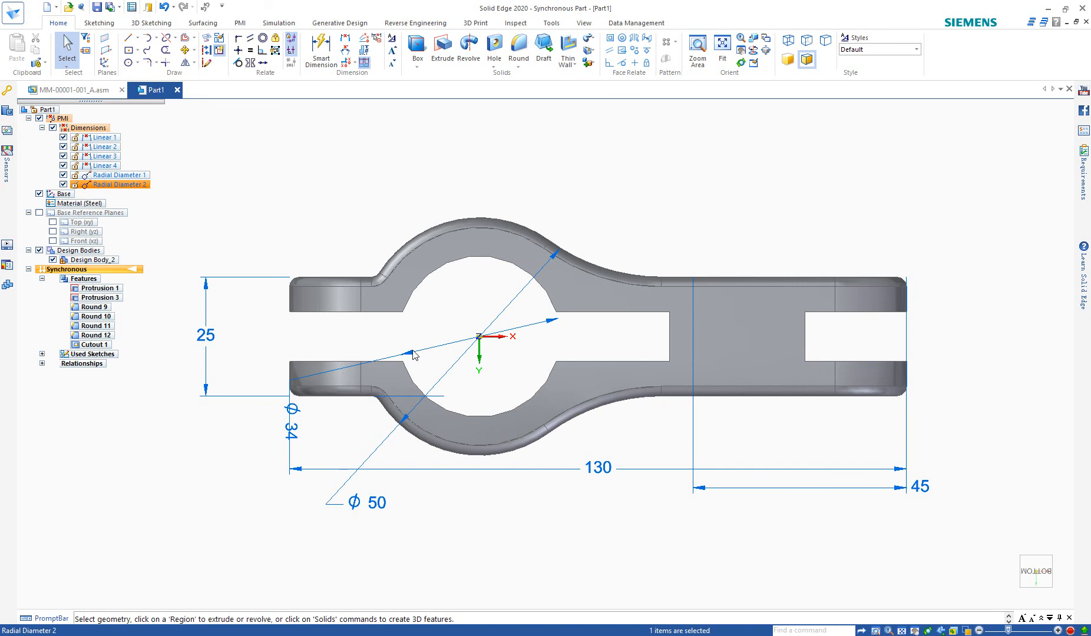
{"action": "left_click", "coordinate": [403, 352]}
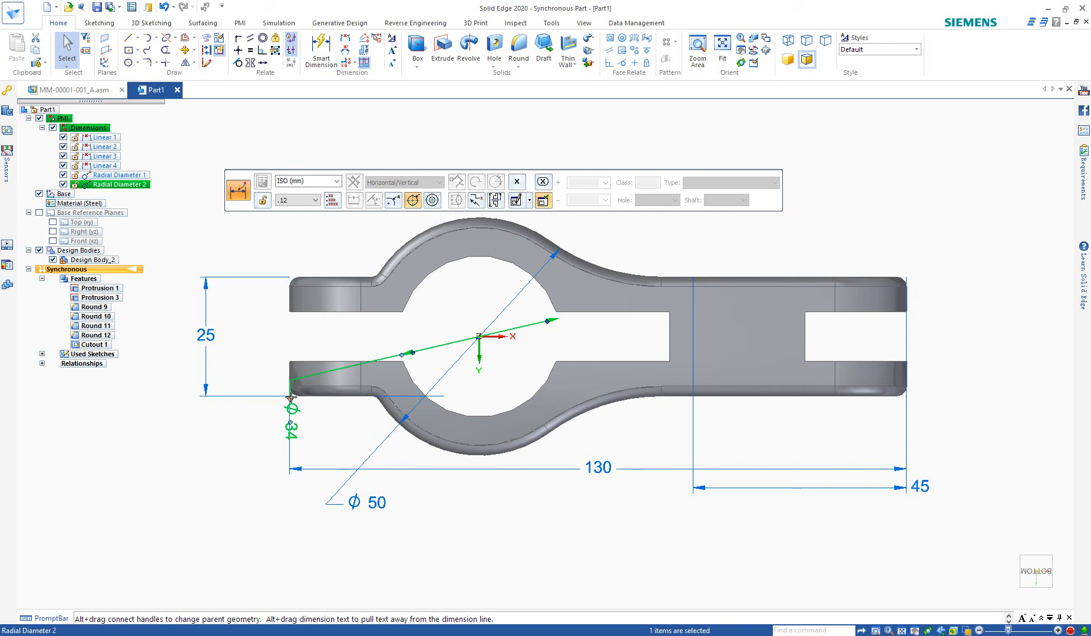
{"action": "left_click_drag", "start_coordinate": [298, 408], "coordinate": [298, 512]}
{"action": "left_click_drag", "start_coordinate": [356, 372], "coordinate": [611, 235]}
{"action": "left_click_drag", "start_coordinate": [633, 341], "coordinate": [691, 212]}
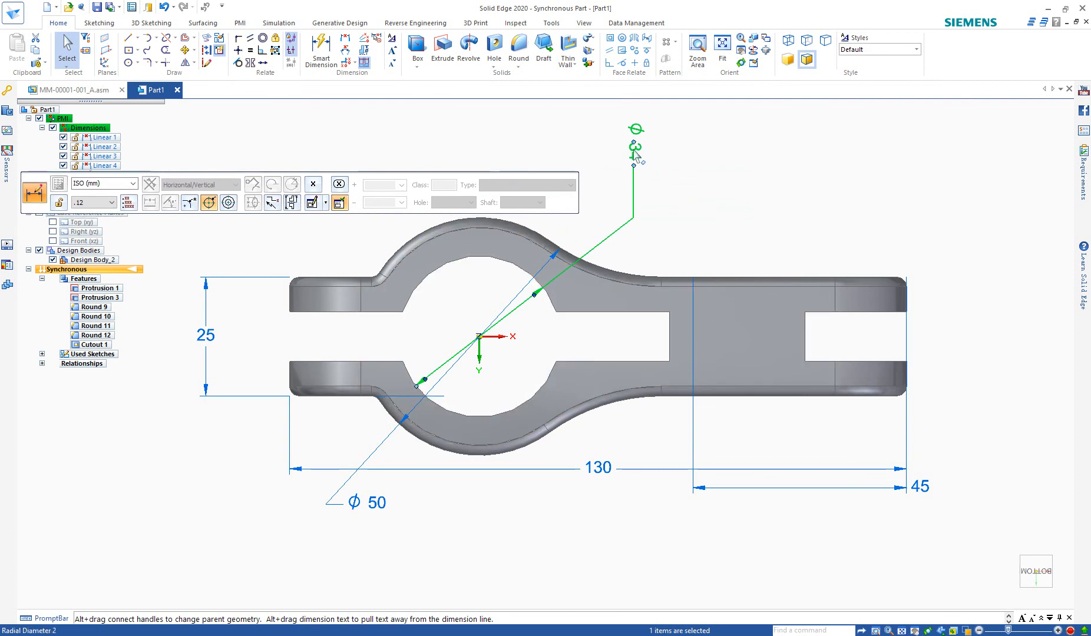
Step: Give the bore's Ø34 dimension a unit tolerance with an upper value of 0.25 mm and a lower value of 0
{"action": "left_click", "coordinate": [341, 203]}
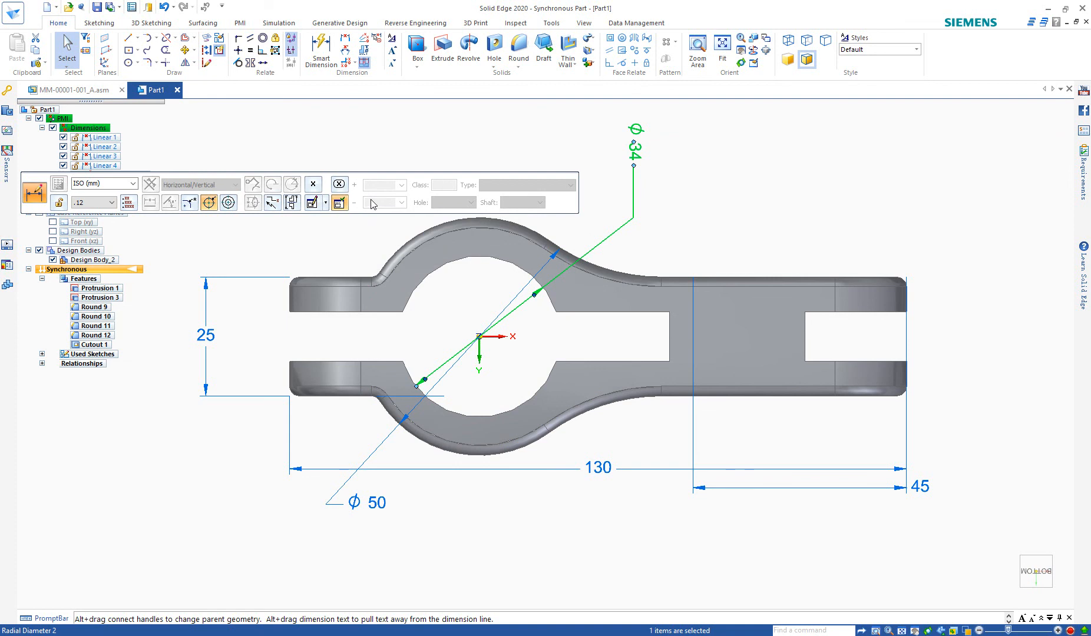
{"action": "left_click", "coordinate": [313, 185]}
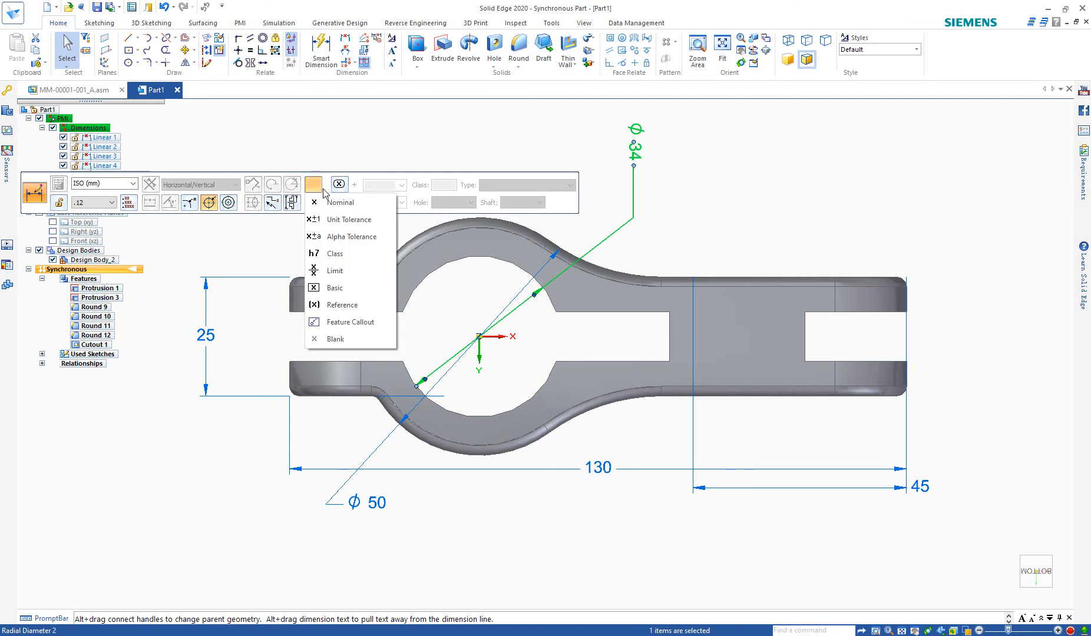
{"action": "left_click", "coordinate": [373, 219]}
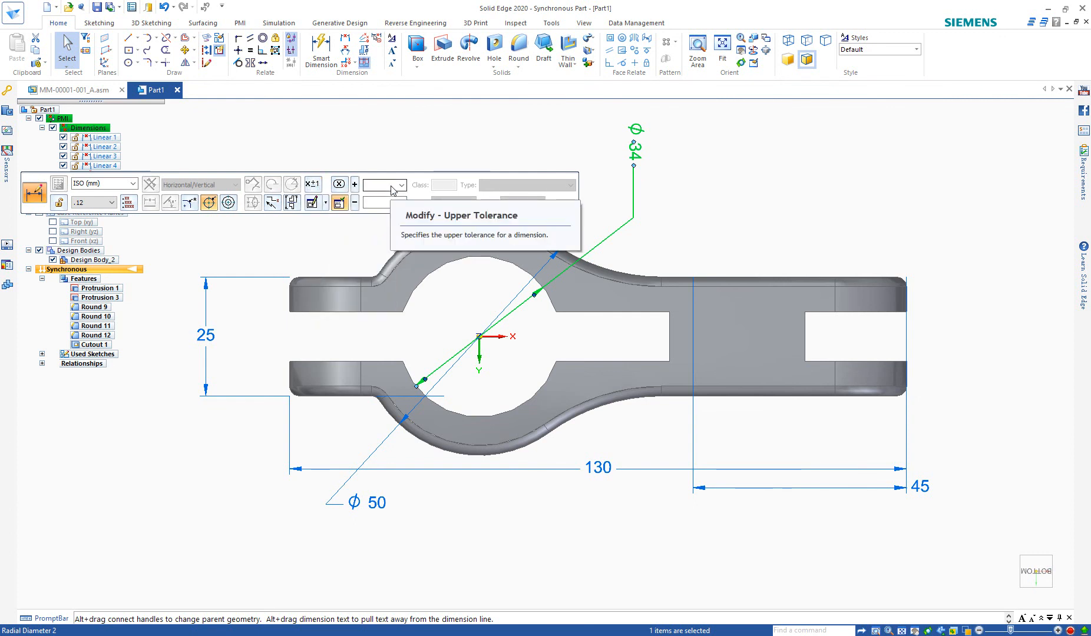
{"action": "left_click", "coordinate": [396, 187]}
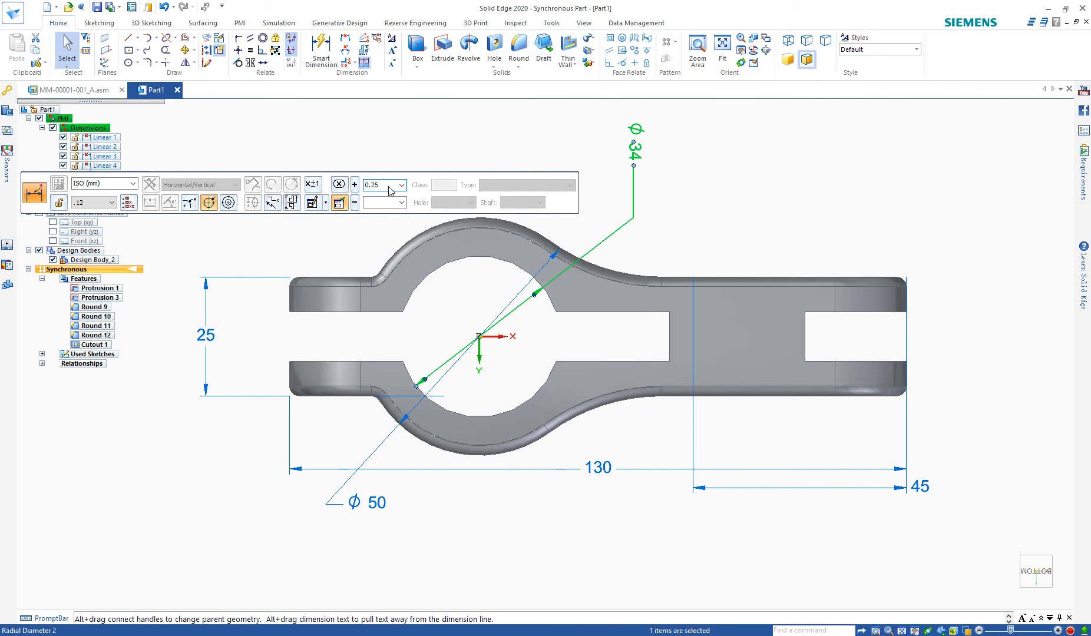
{"action": "type", "text": "0.25m'm"}
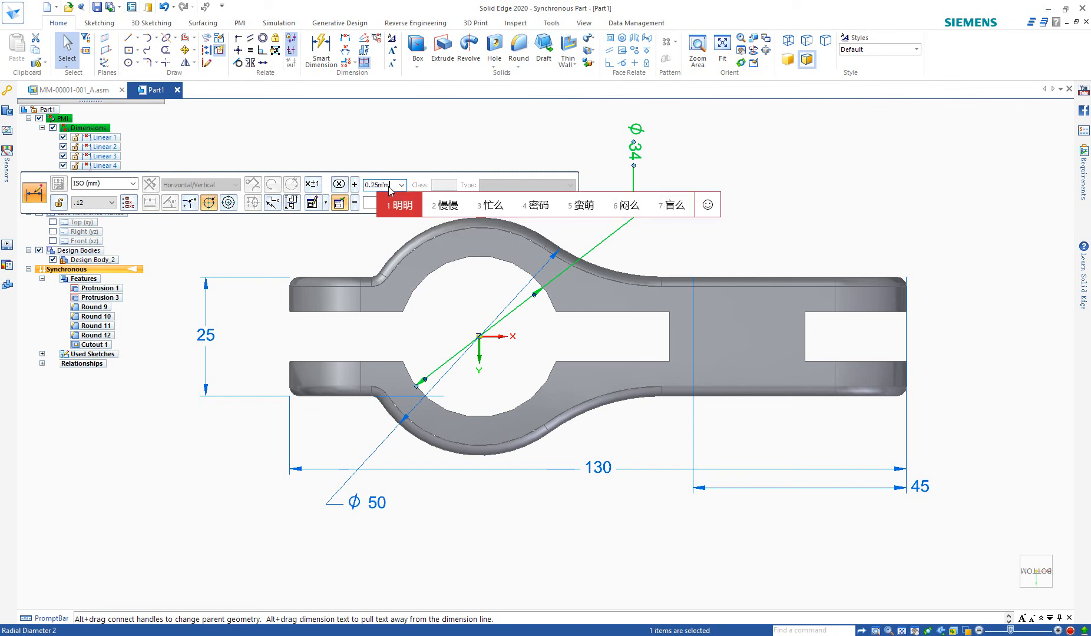
{"action": "key", "text": "Return"}
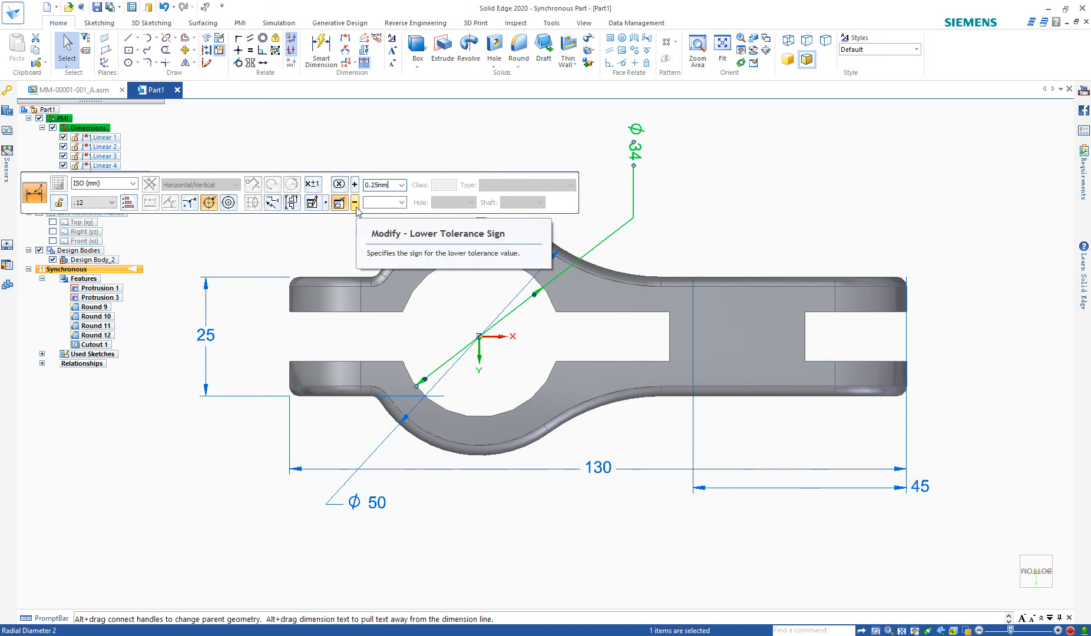
{"action": "left_click", "coordinate": [380, 203]}
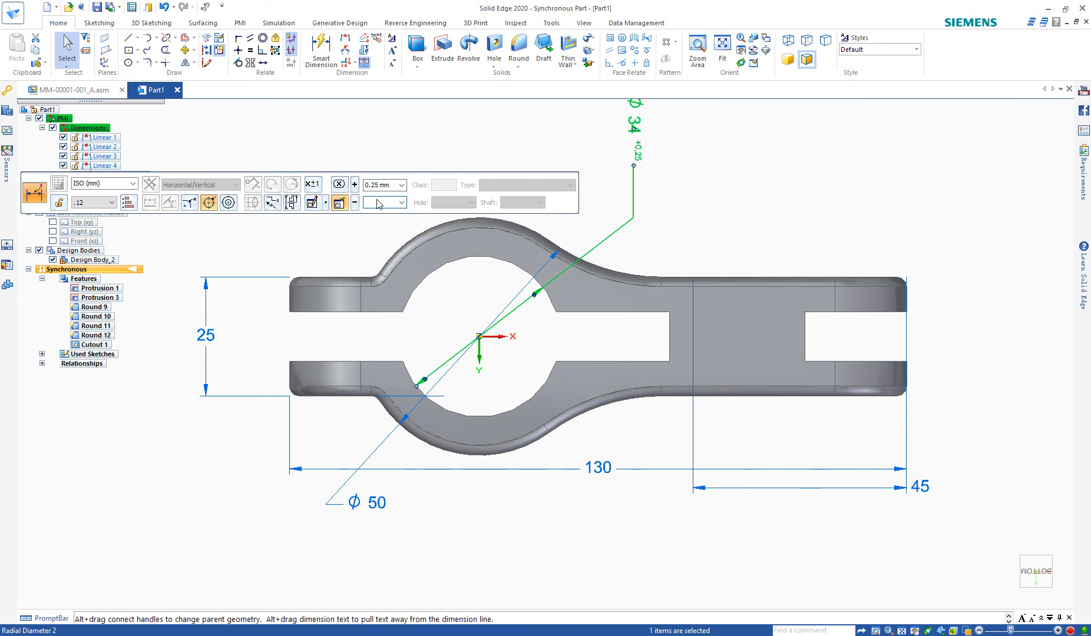
{"action": "type", "text": "0"}
{"action": "key", "text": "Return"}
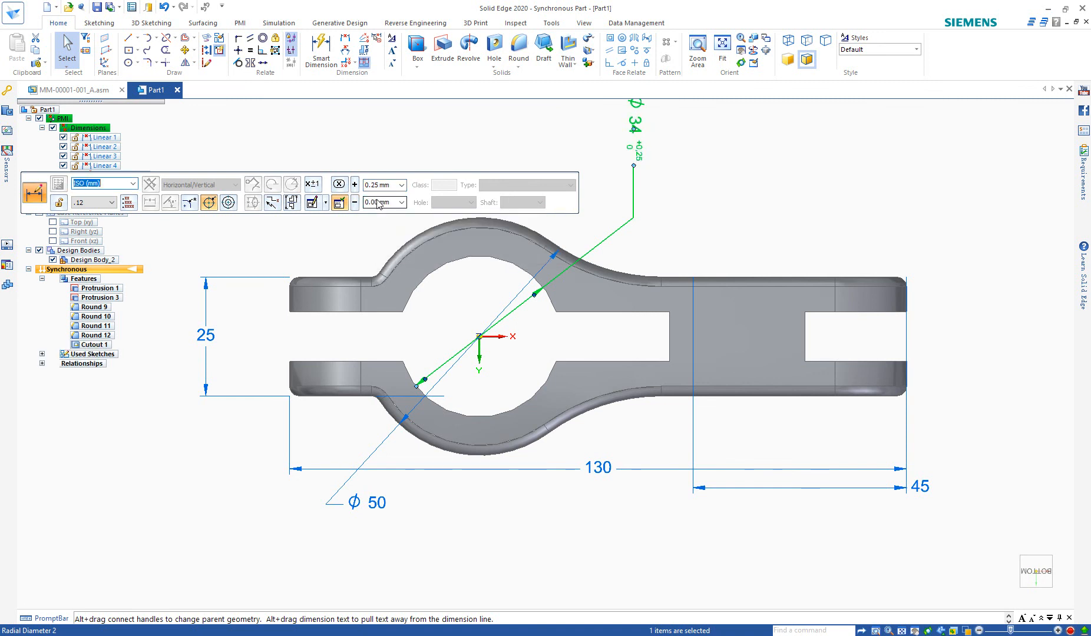
{"action": "scroll", "coordinate": [630, 333], "scroll_direction": "down", "scroll_amount": 2}
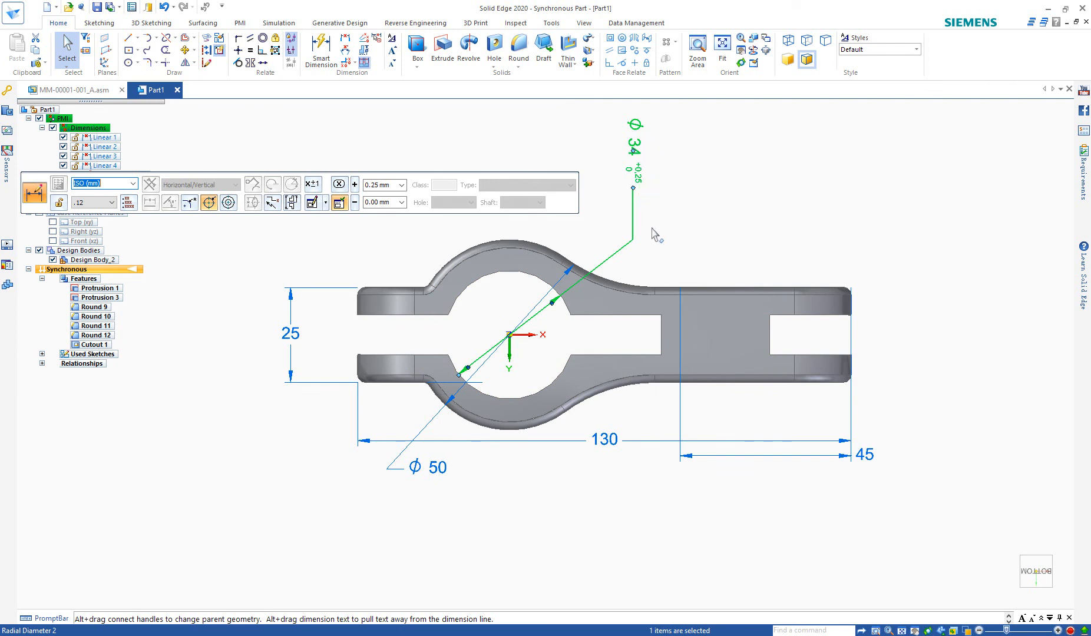
{"action": "left_click", "coordinate": [790, 231]}
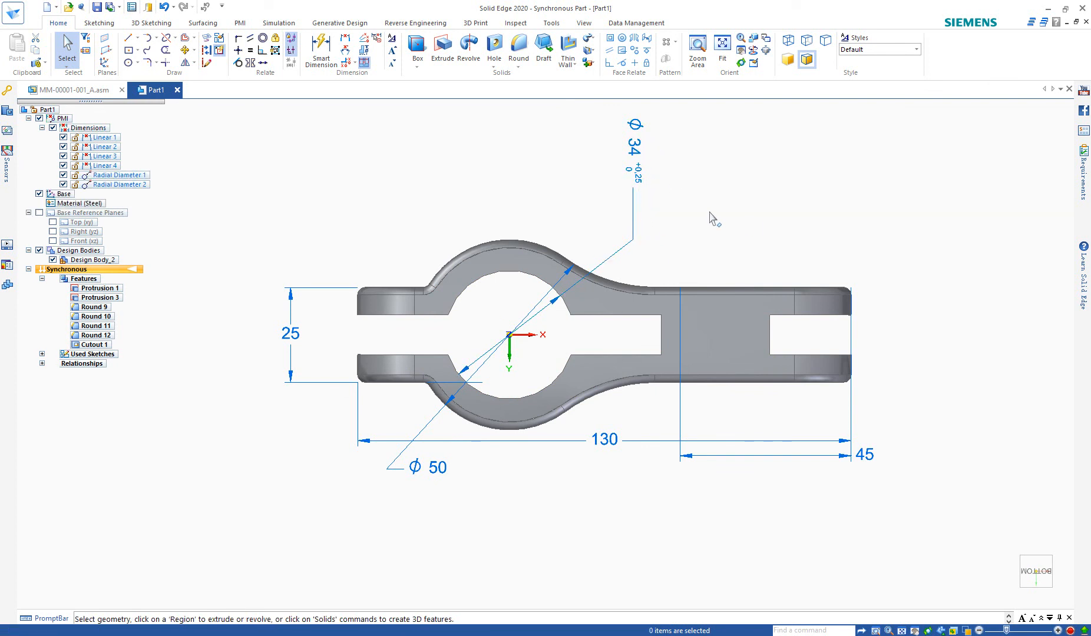
{"action": "left_click", "coordinate": [633, 218]}
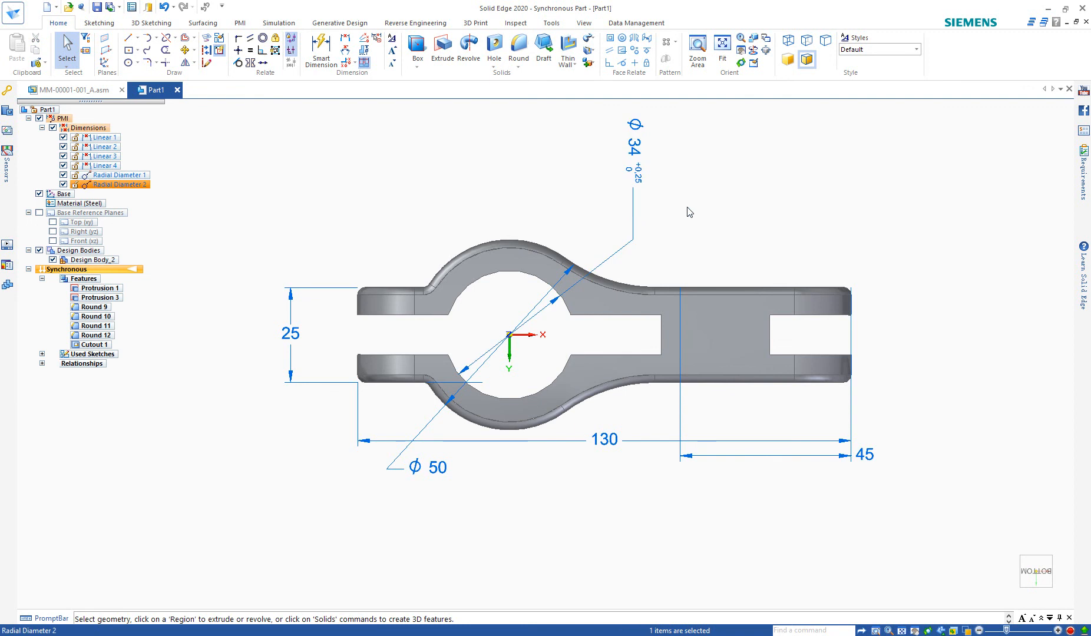
{"action": "left_click", "coordinate": [719, 215]}
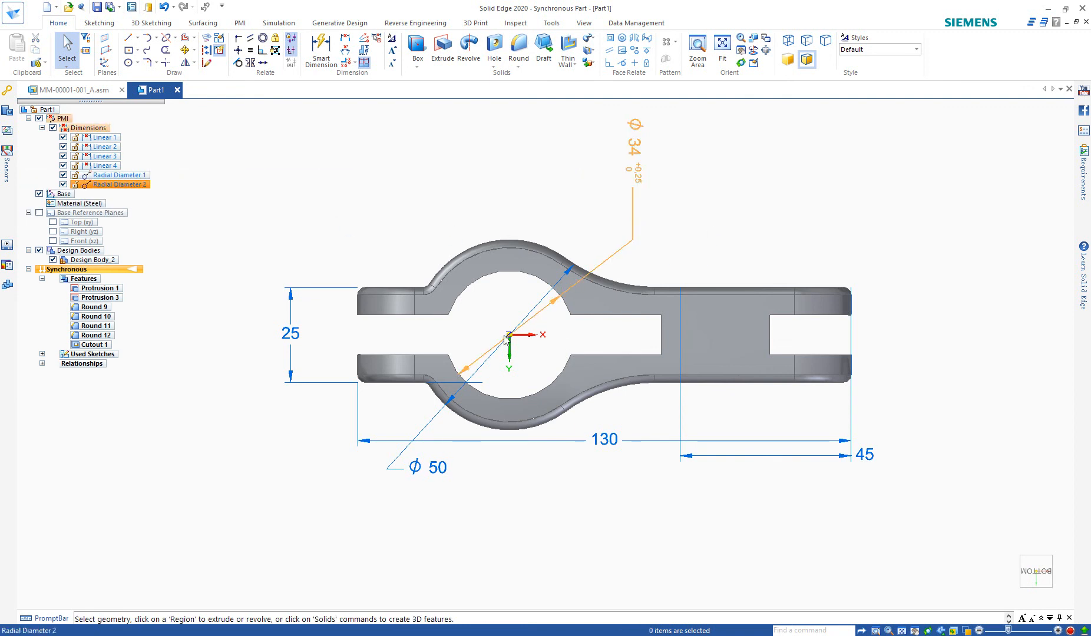
{"action": "left_click", "coordinate": [321, 50]}
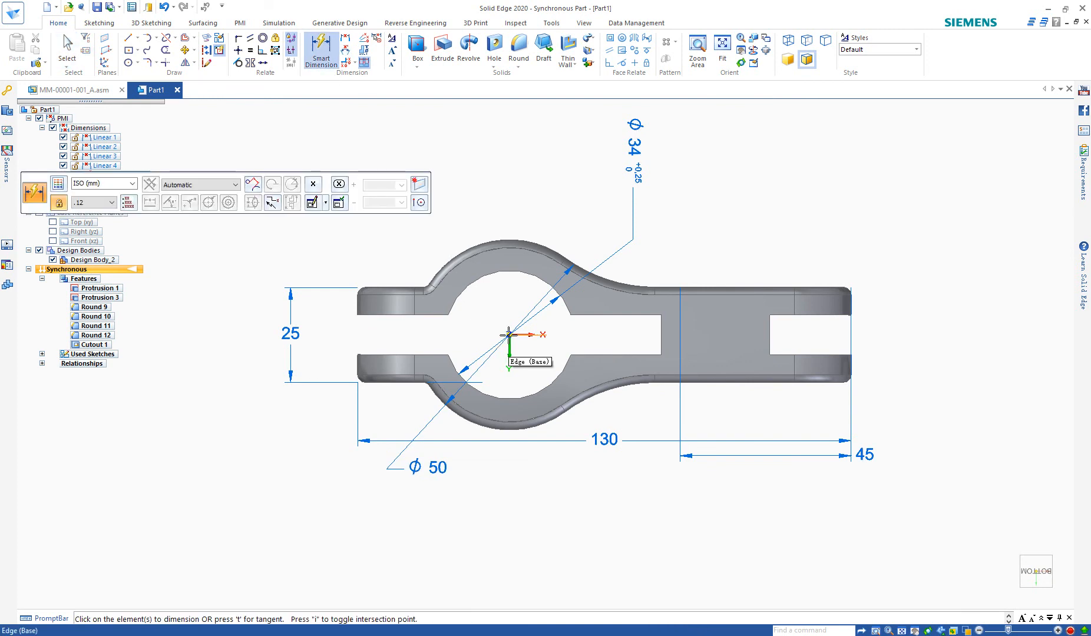
{"action": "left_click", "coordinate": [508, 335]}
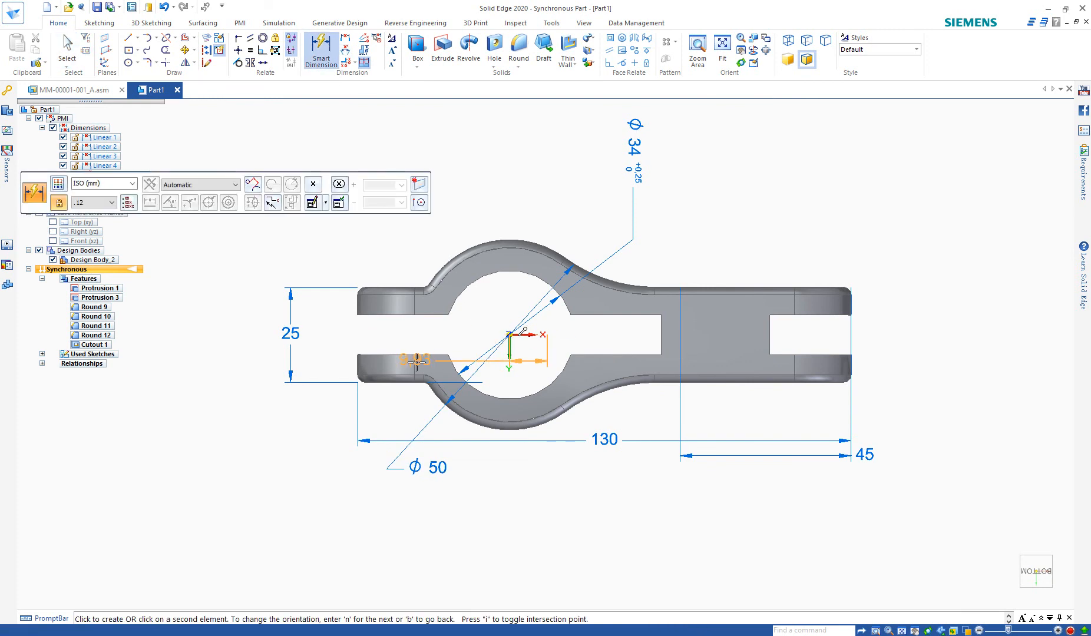
{"action": "left_click", "coordinate": [357, 357]}
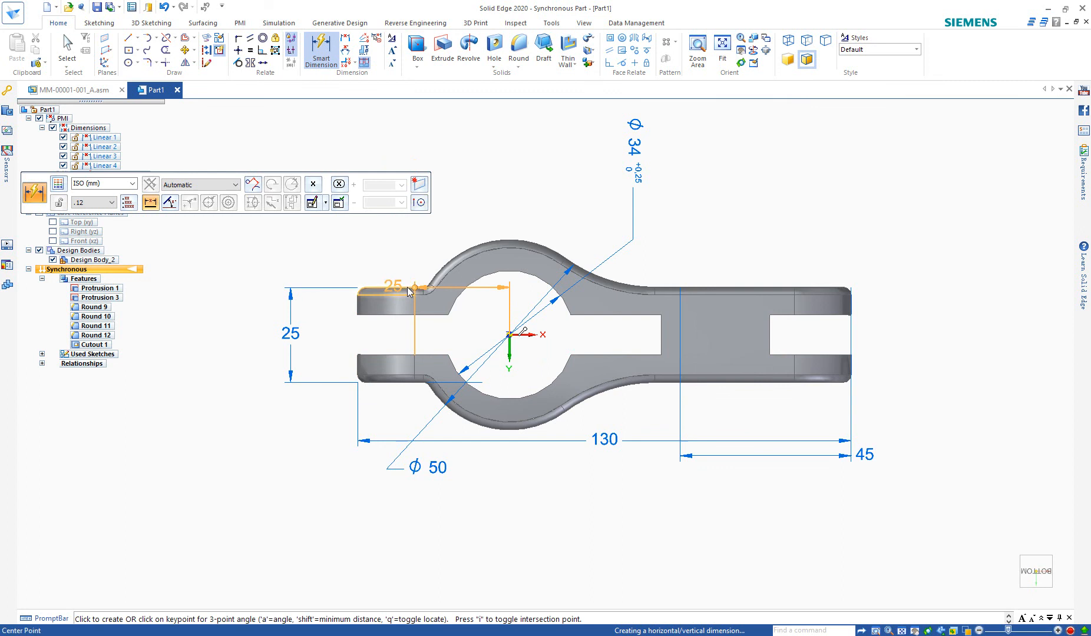
{"action": "key", "text": "Escape"}
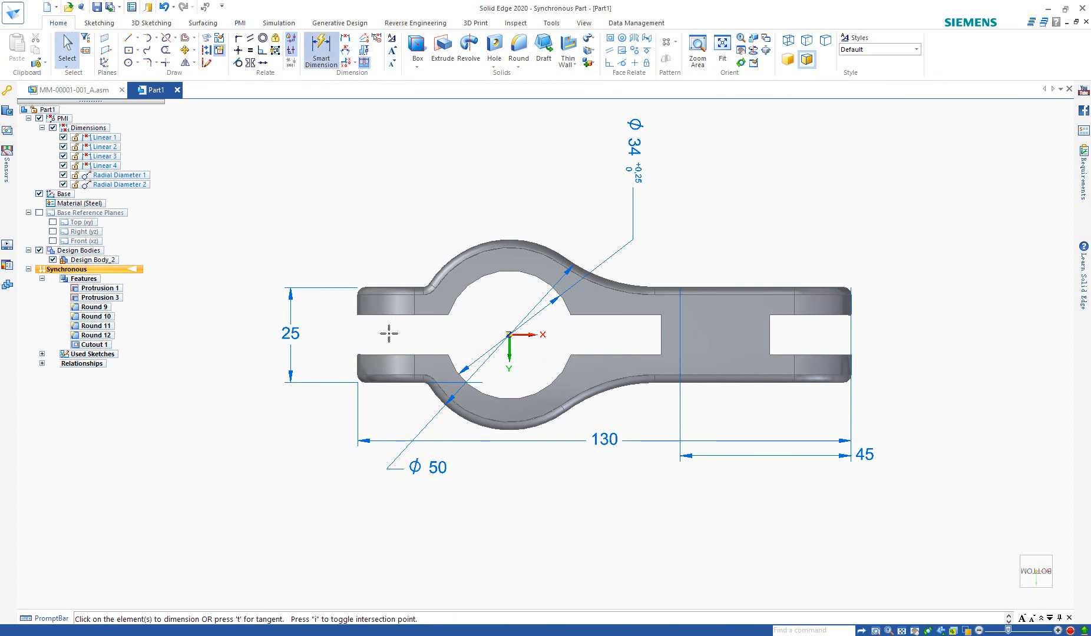
Step: Dimension the horizontal distance from the part's -X end to the bore centre, placing it clear of the body on the -Y side
{"action": "left_click", "coordinate": [358, 365]}
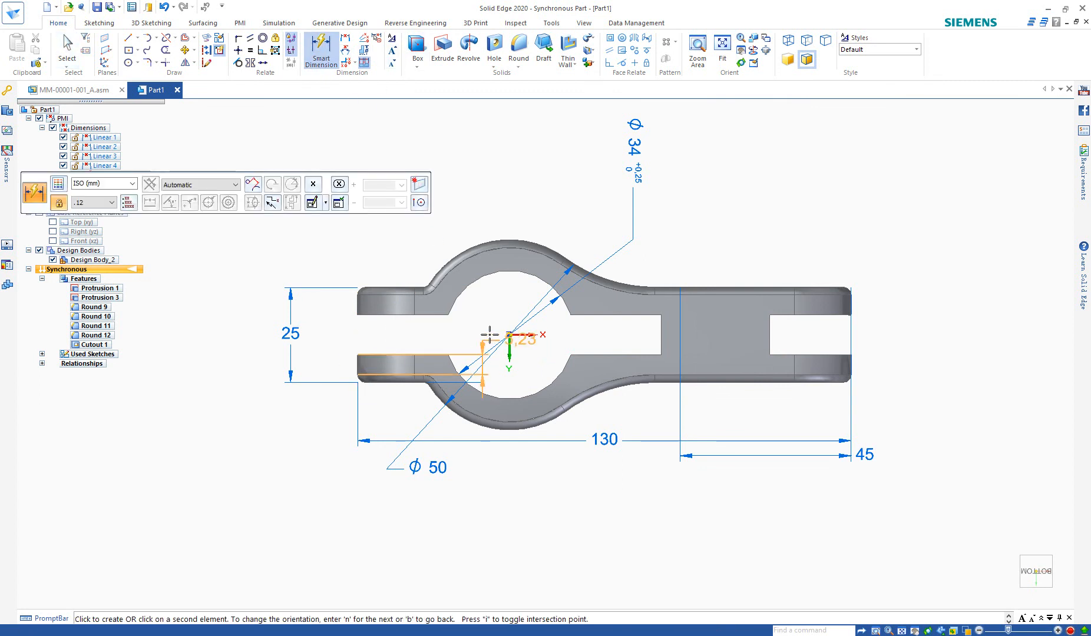
{"action": "left_click", "coordinate": [510, 334]}
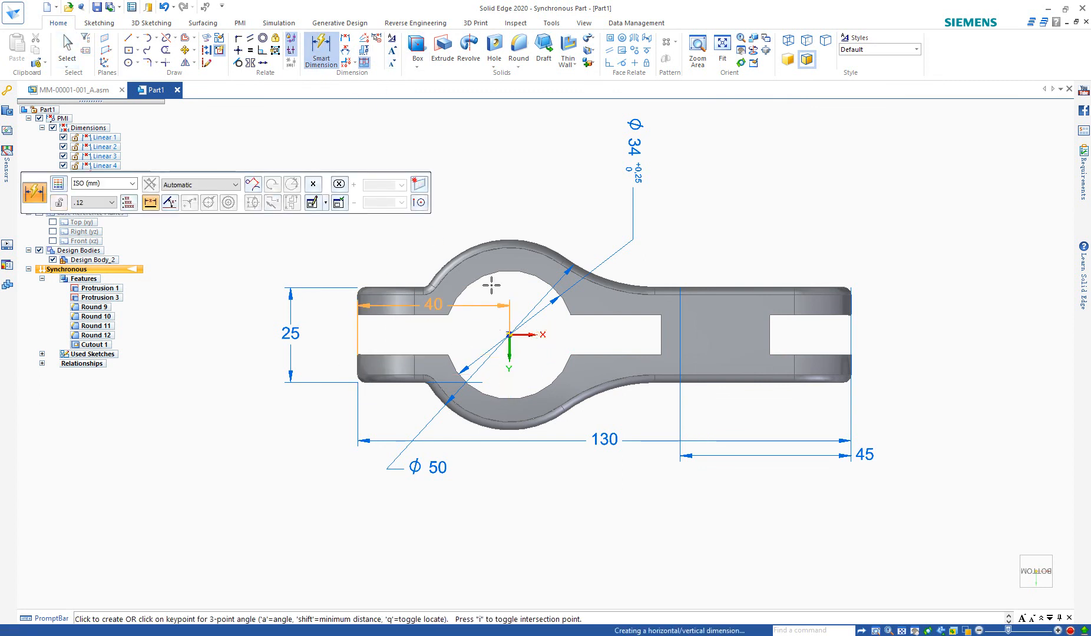
{"action": "left_click", "coordinate": [541, 160]}
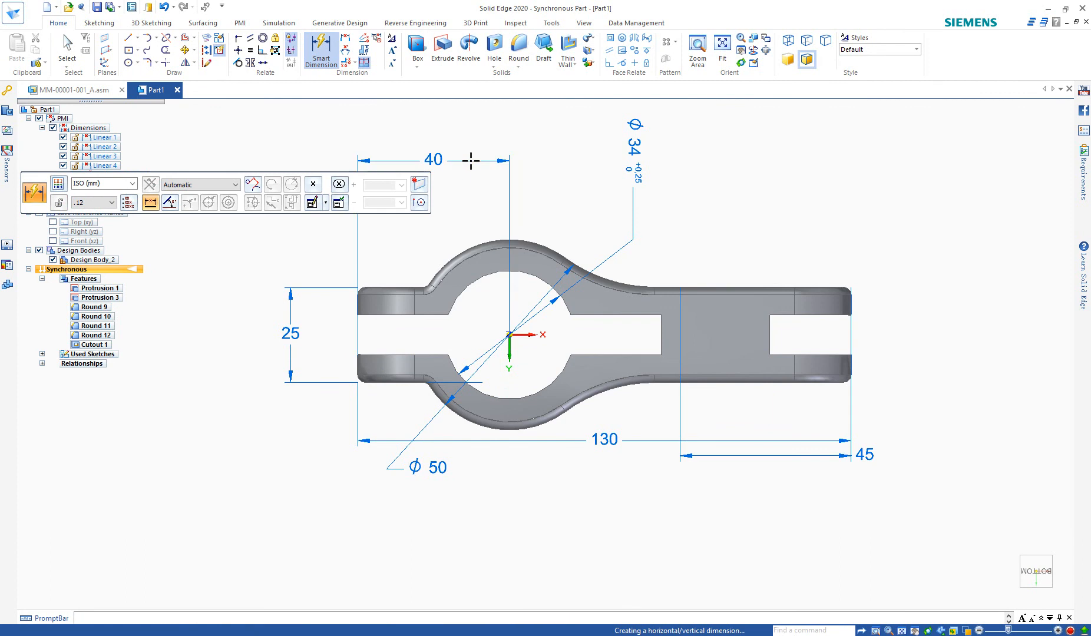
Step: Dimension the Y distance between the origin and the -Y wall of the slot running from the bore
{"action": "left_click", "coordinate": [510, 334]}
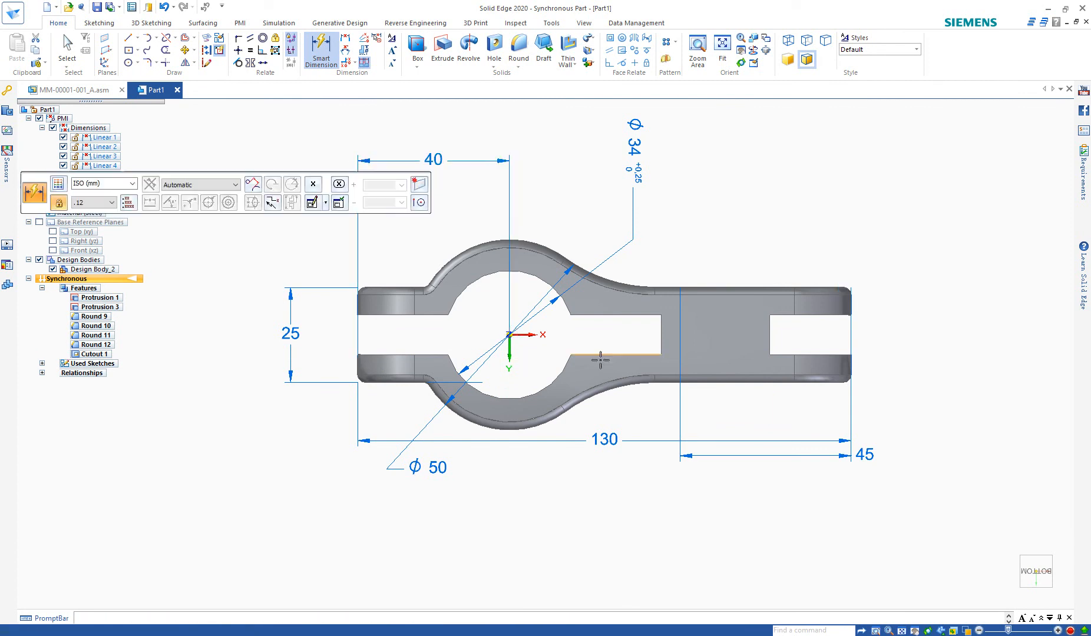
{"action": "left_click", "coordinate": [662, 331]}
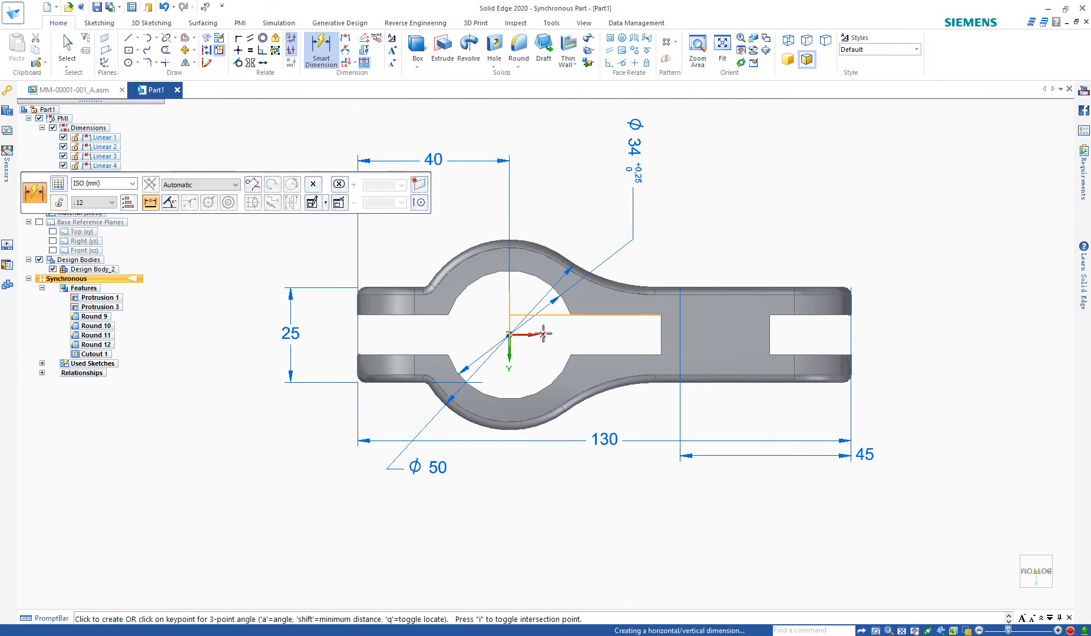
{"action": "left_click", "coordinate": [510, 335]}
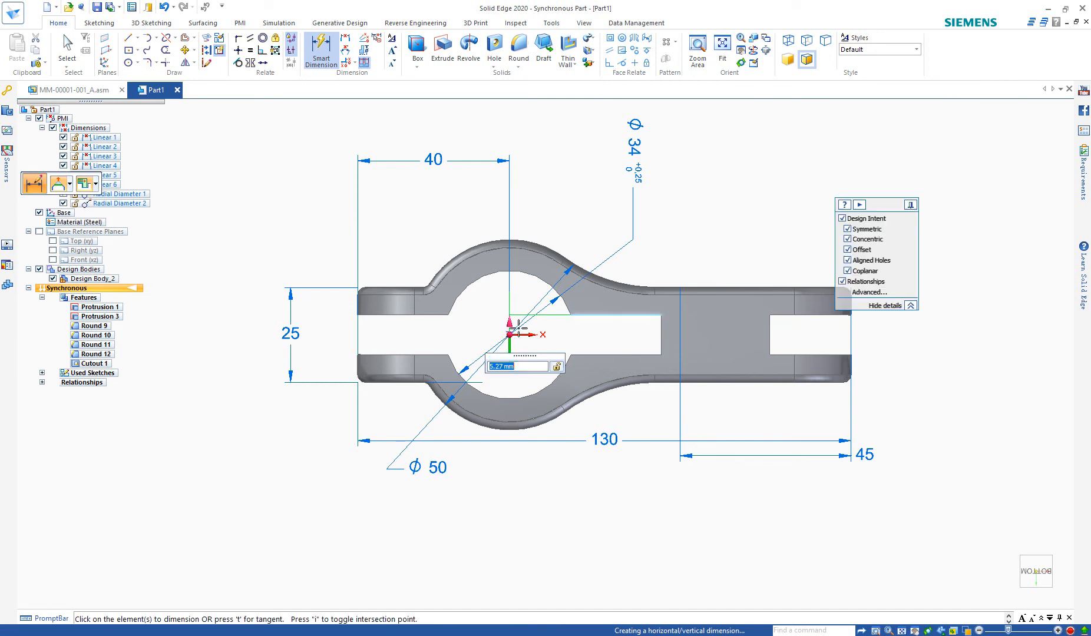
{"action": "key", "text": "Escape"}
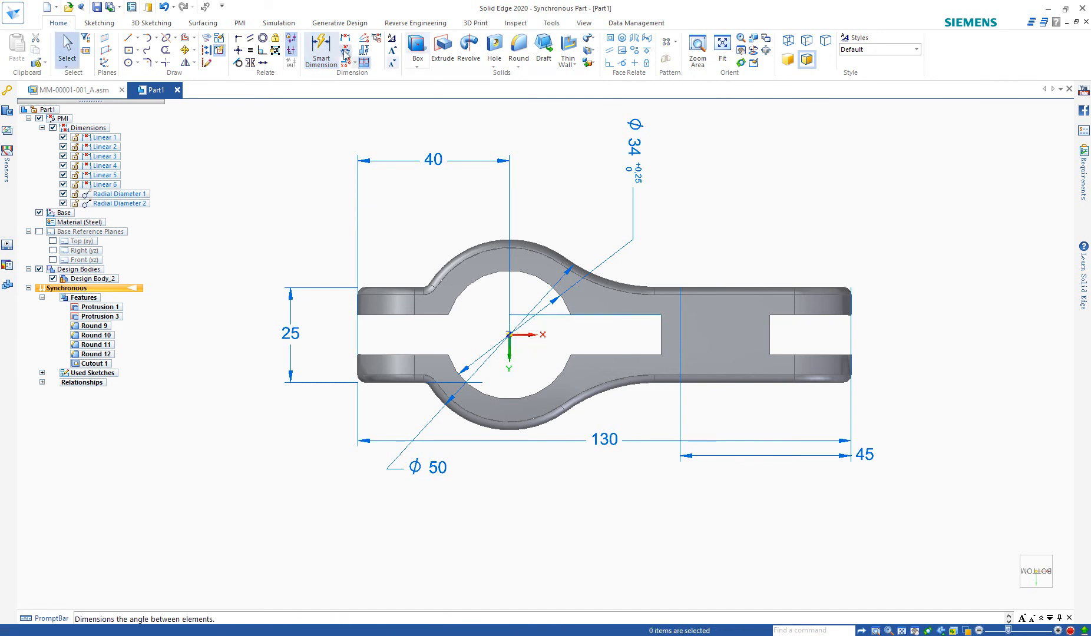
Step: Dimension the distance from the bore centre to the closed end of its slot and set it to 34 mm
{"action": "left_click", "coordinate": [509, 334]}
{"action": "left_click", "coordinate": [660, 334]}
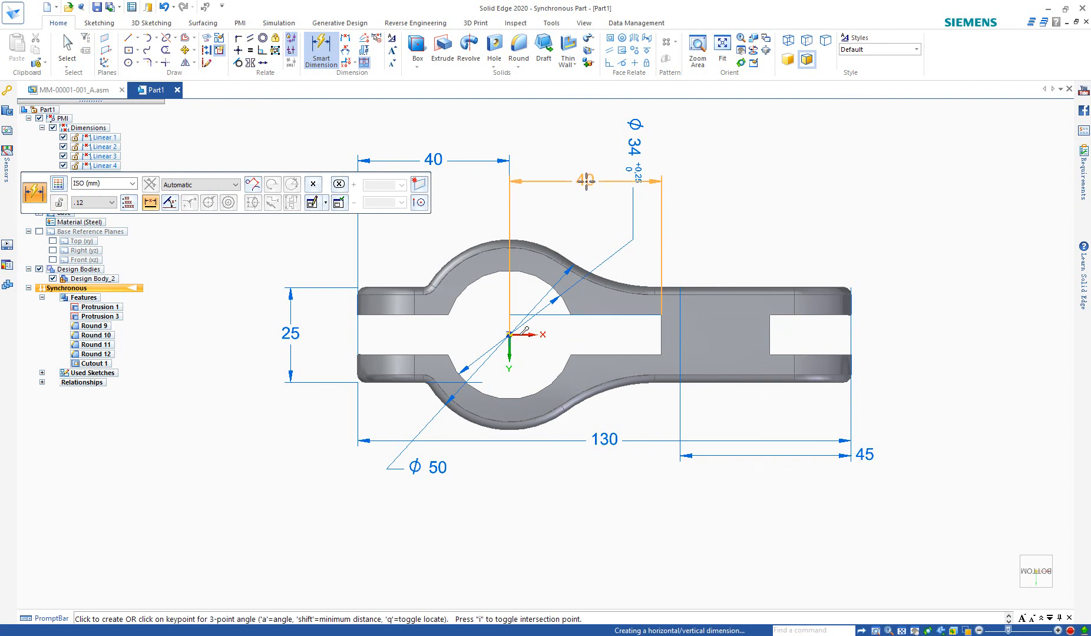
{"action": "left_click", "coordinate": [586, 181]}
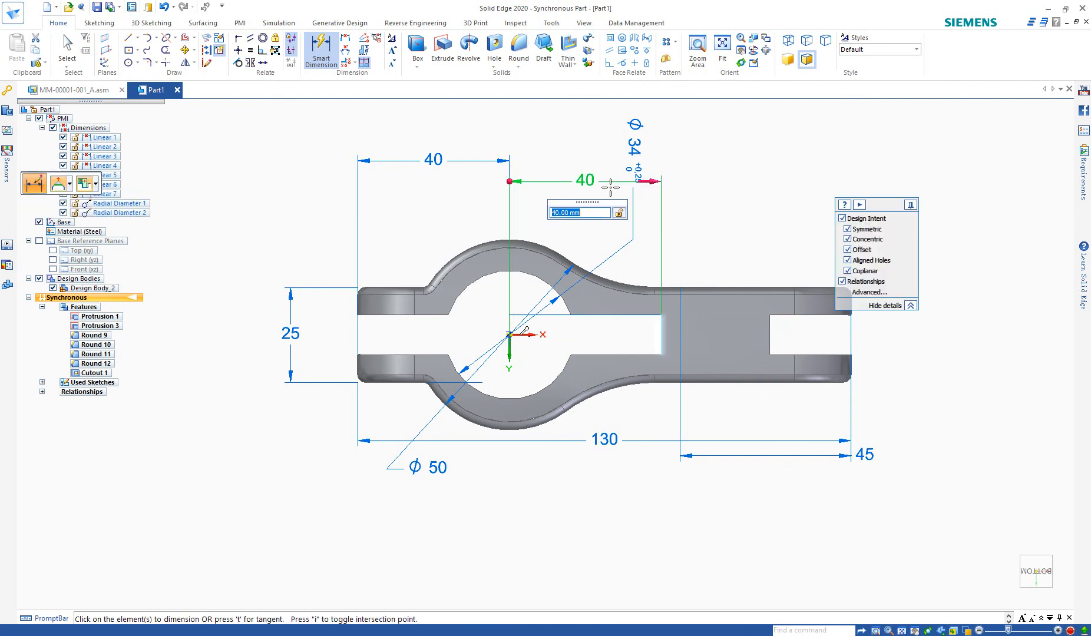
{"action": "type", "text": "3"}
{"action": "key", "text": "Return"}
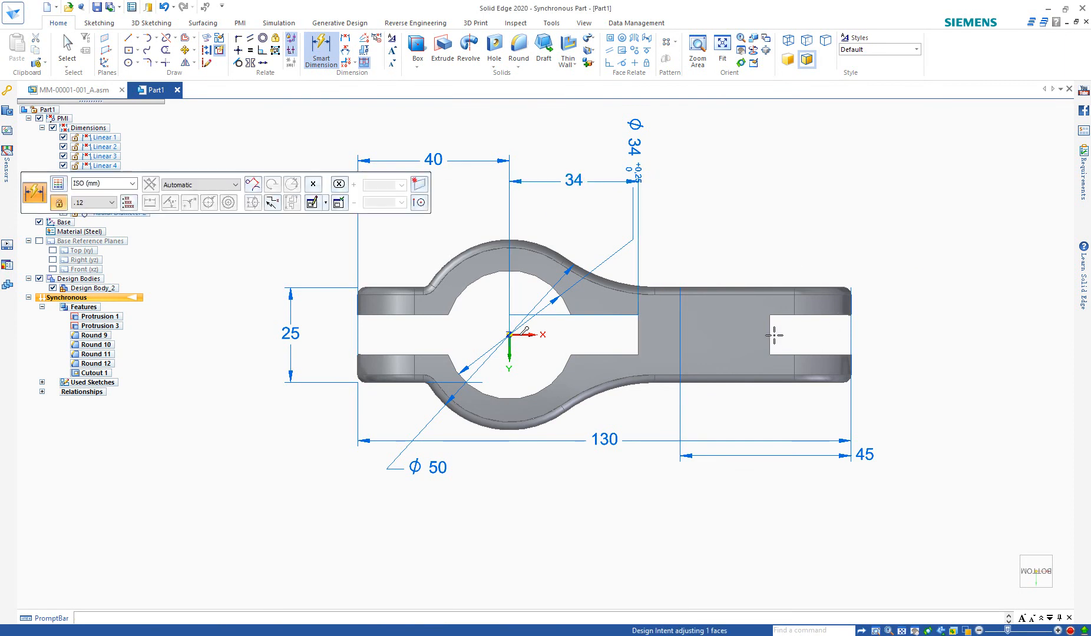
Step: Dimension the depth of the +X end slot from its inner wall to the part's end, placed on the -Y side
{"action": "left_click", "coordinate": [773, 316]}
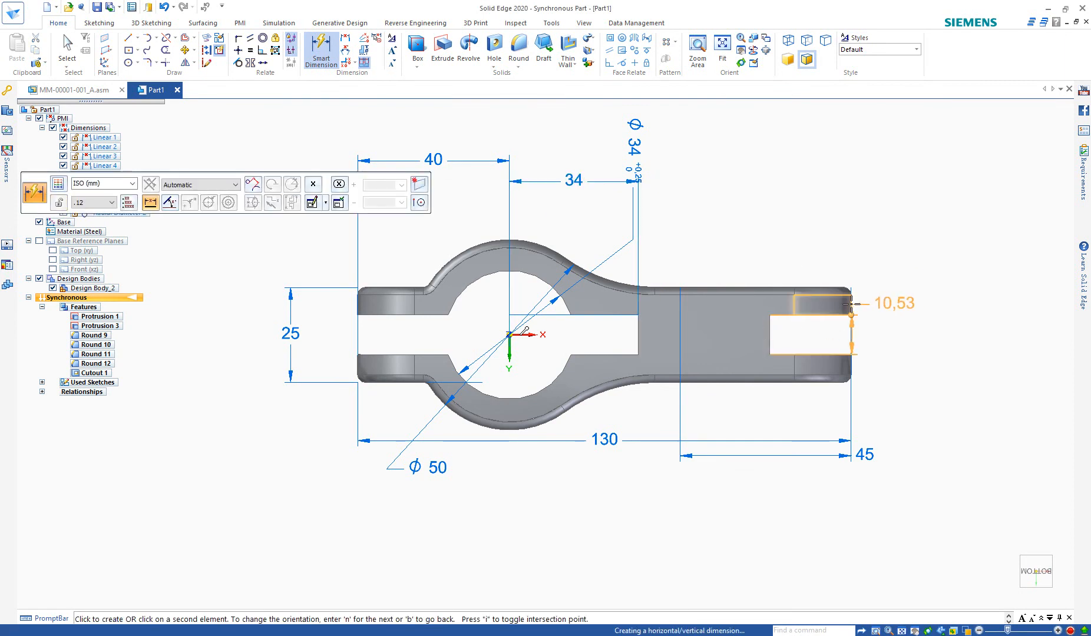
{"action": "left_click", "coordinate": [850, 304]}
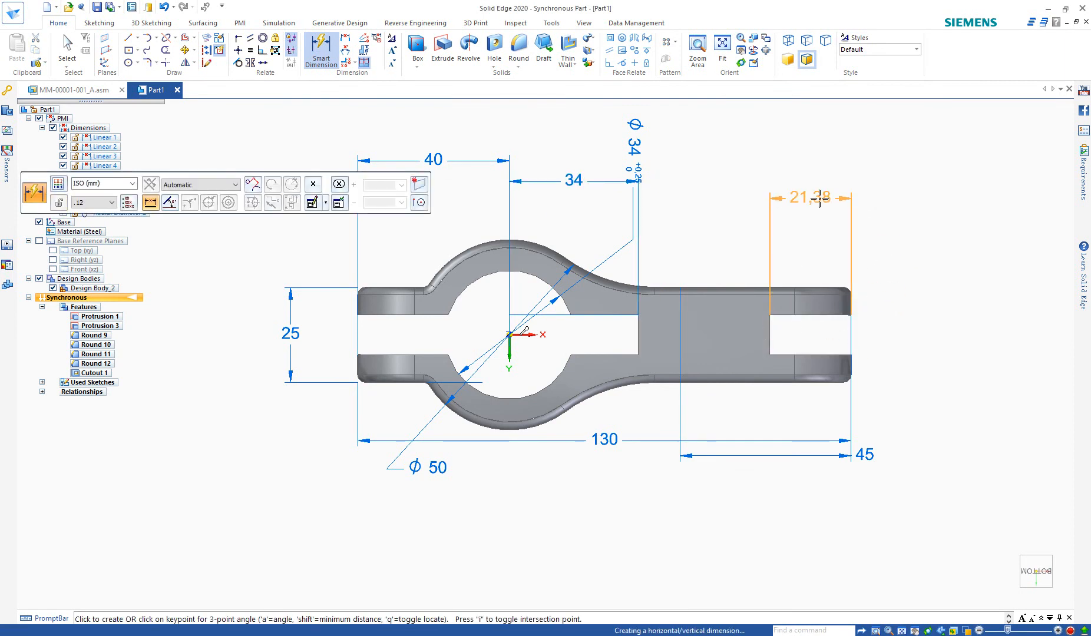
{"action": "left_click", "coordinate": [820, 199]}
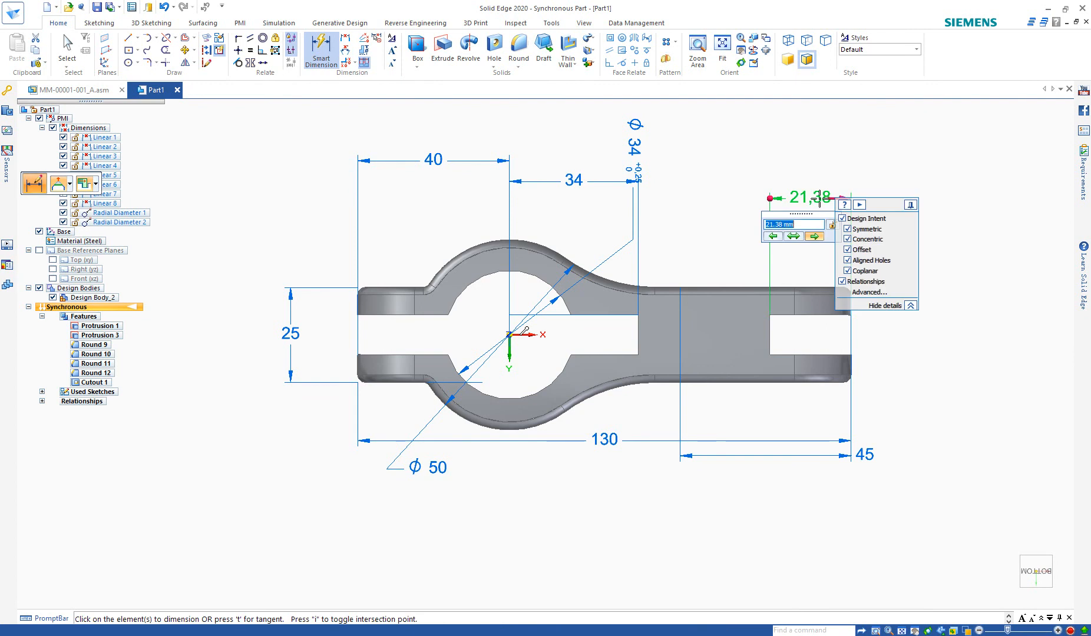
Step: Try a 25 mm depth for the +X slot driven from the part's end, and undo the change
{"action": "type", "text": "25"}
{"action": "key", "text": "Return"}
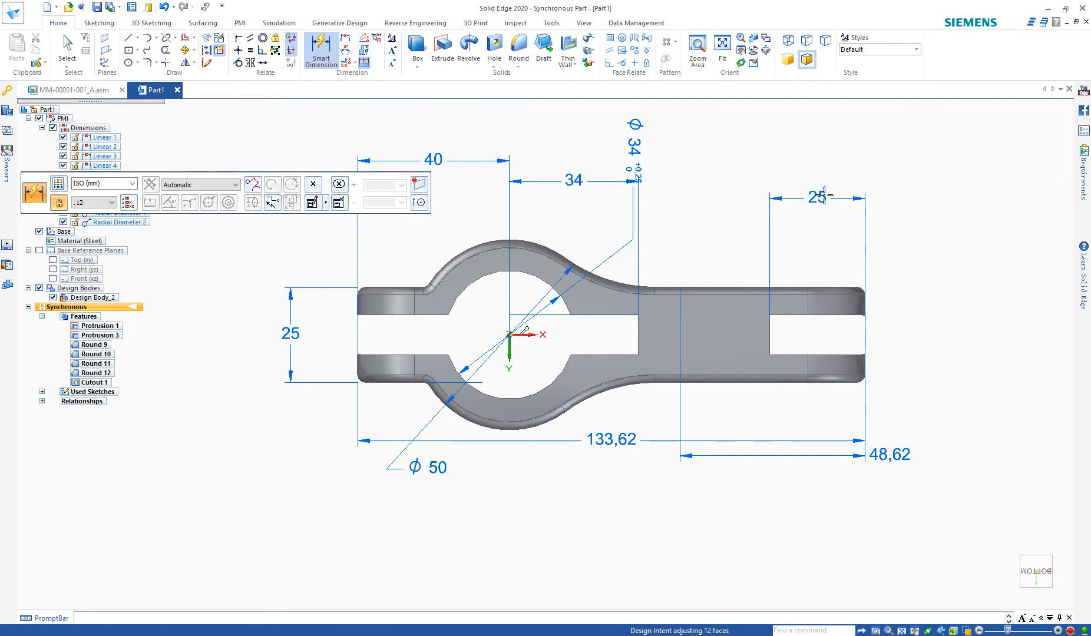
{"action": "key", "text": "ctrl+z"}
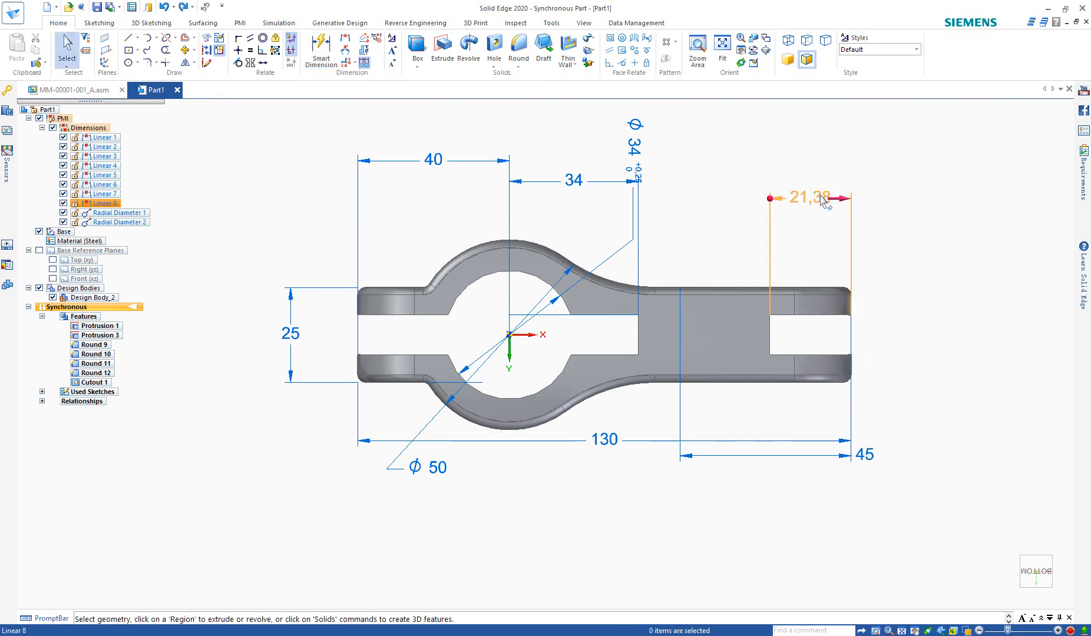
Step: Make the slot's inner wall the driving end of the +X slot depth dimension and set it to 25 mm
{"action": "left_click", "coordinate": [823, 199]}
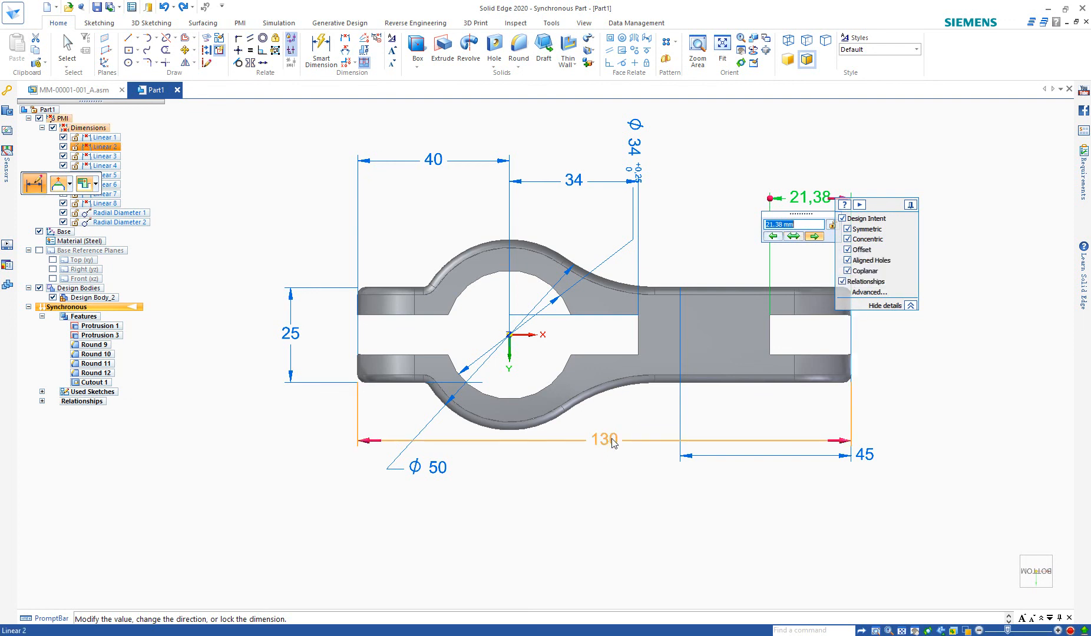
{"action": "left_click", "coordinate": [778, 238]}
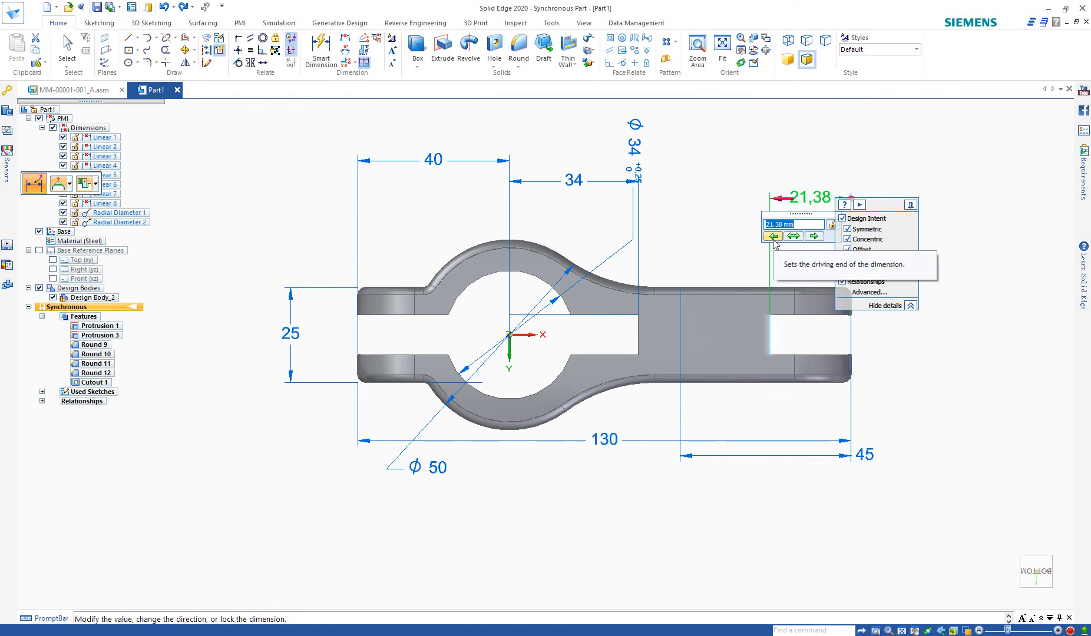
{"action": "type", "text": "25"}
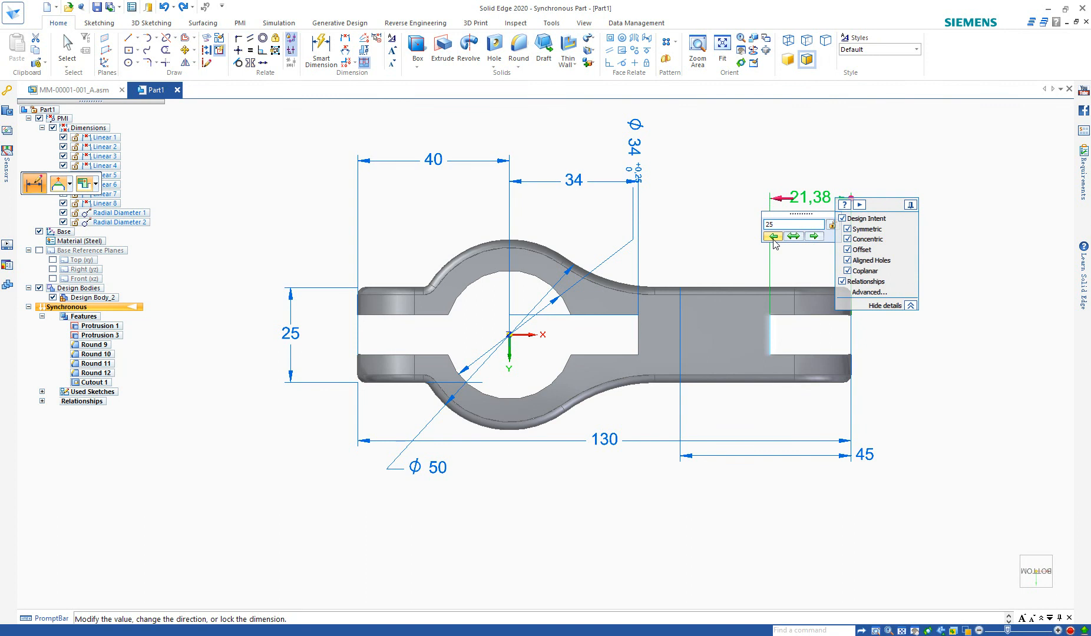
{"action": "left_click", "coordinate": [773, 236]}
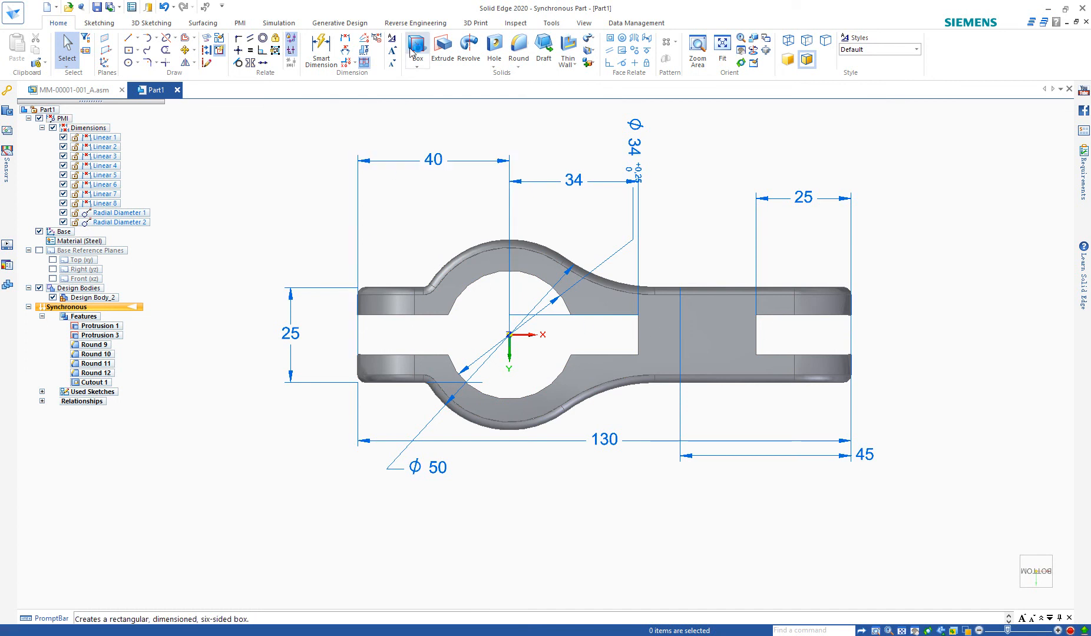
Step: Dimension the width of the slot at the part's -X end and make both walls move symmetrically when it changes
{"action": "left_click", "coordinate": [318, 49]}
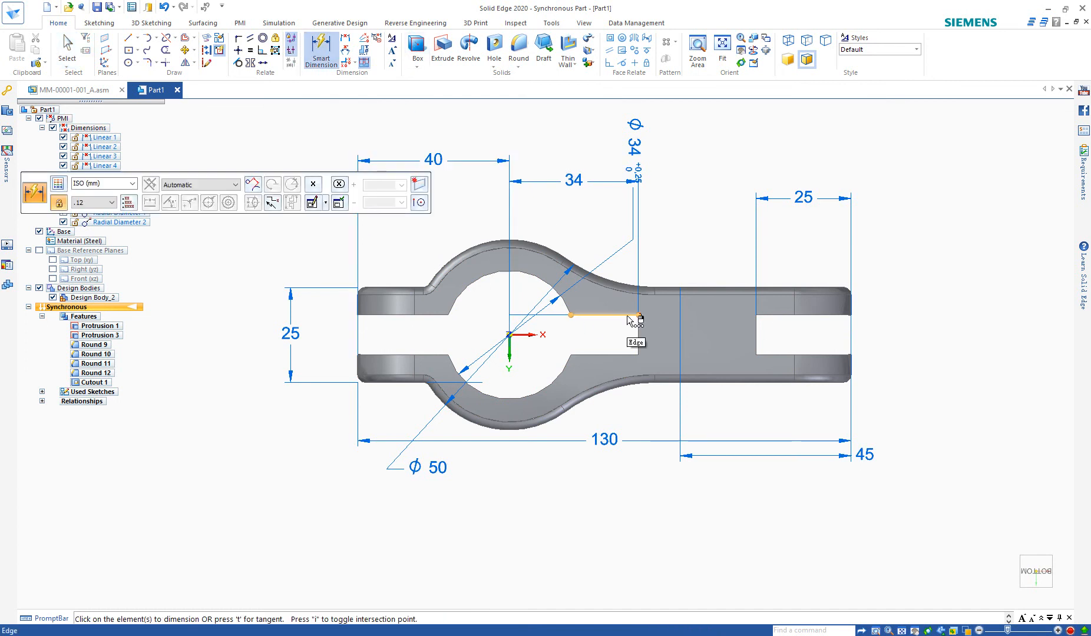
{"action": "left_click", "coordinate": [372, 315]}
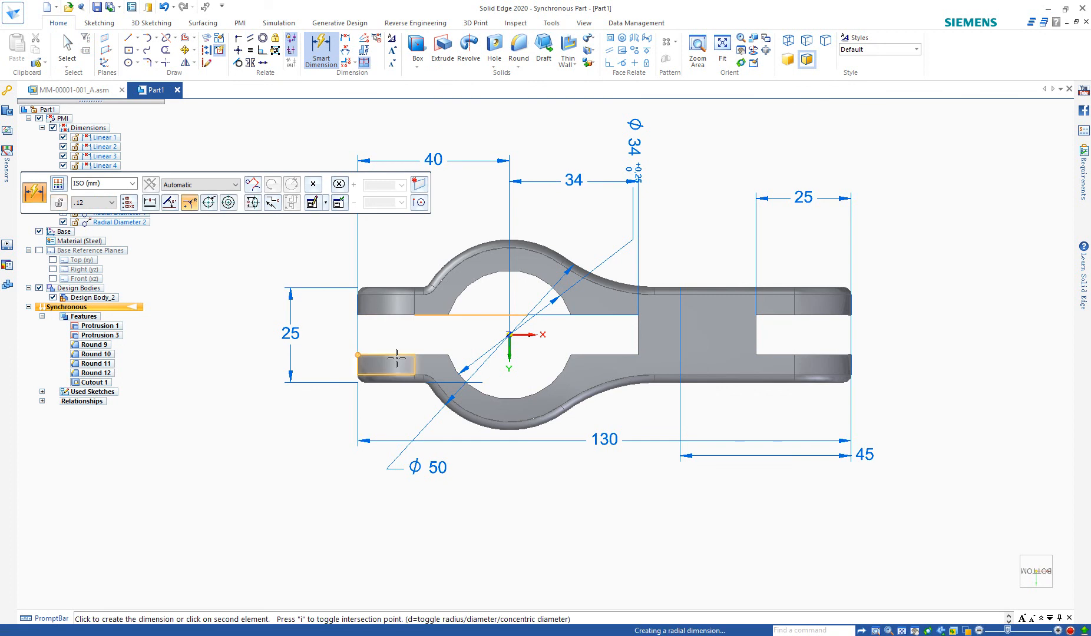
{"action": "left_click", "coordinate": [394, 355]}
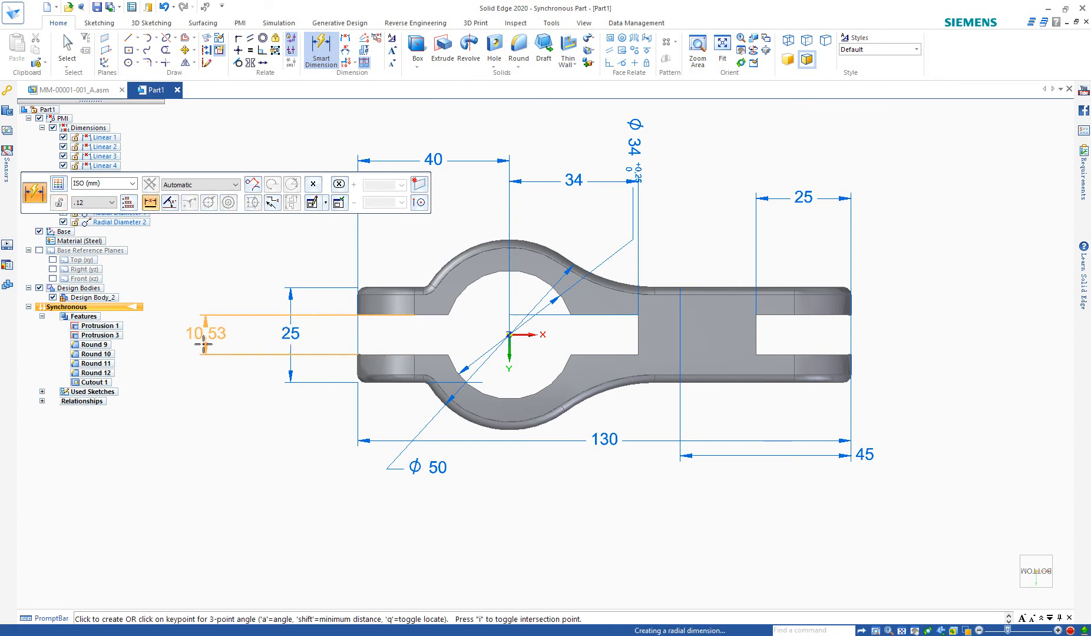
{"action": "left_click", "coordinate": [232, 334]}
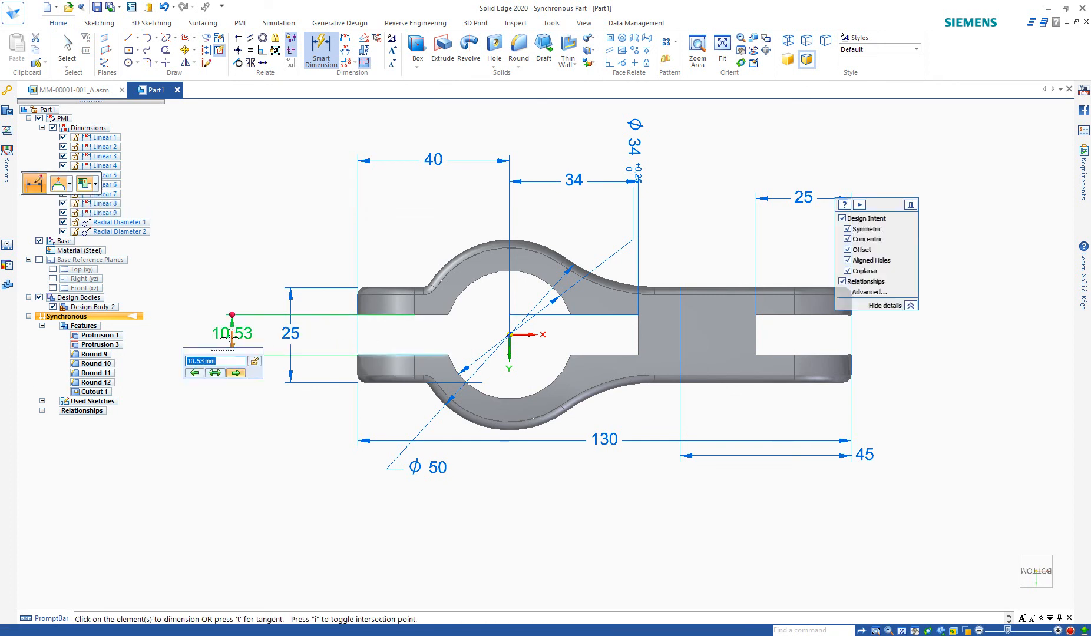
{"action": "left_click", "coordinate": [216, 373]}
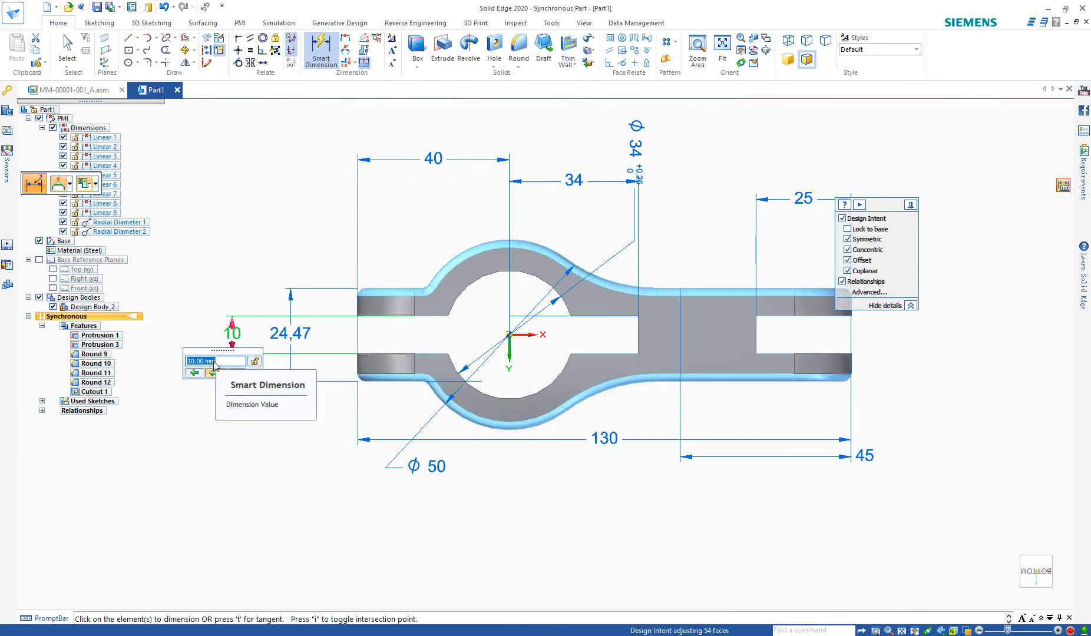
Step: Try stepping the slot width up and down between 10 and 8.95 mm with the Offset design intent active
{"action": "type", "text": "9.48"}
{"action": "key", "text": "Return"}
{"action": "scroll", "coordinate": [214, 367], "scroll_direction": "down", "scroll_amount": 1}
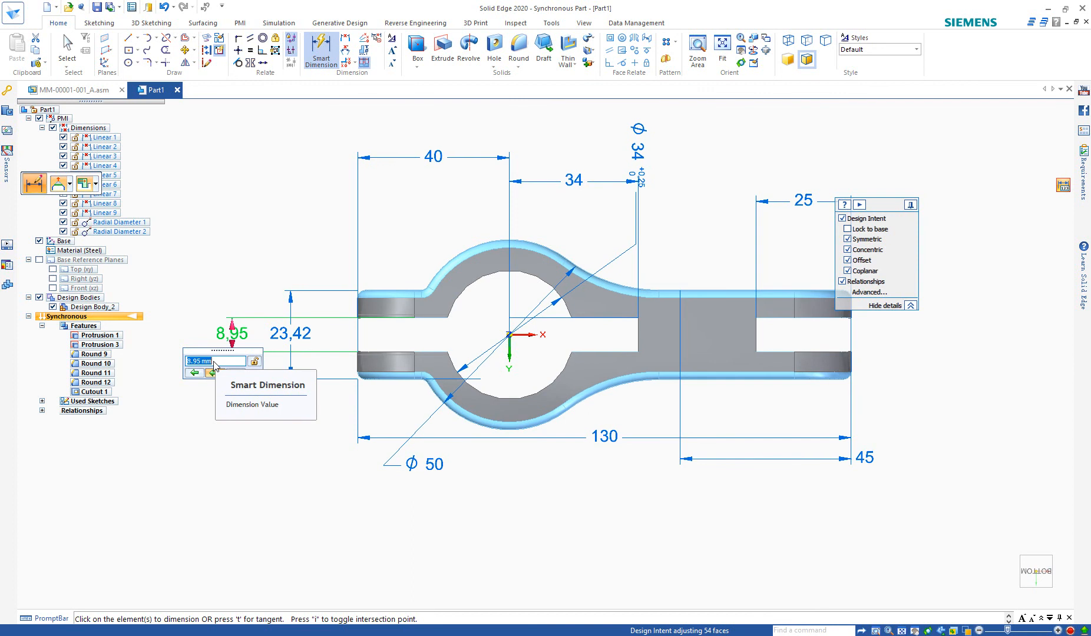
{"action": "scroll", "coordinate": [214, 367], "scroll_direction": "up", "scroll_amount": 2}
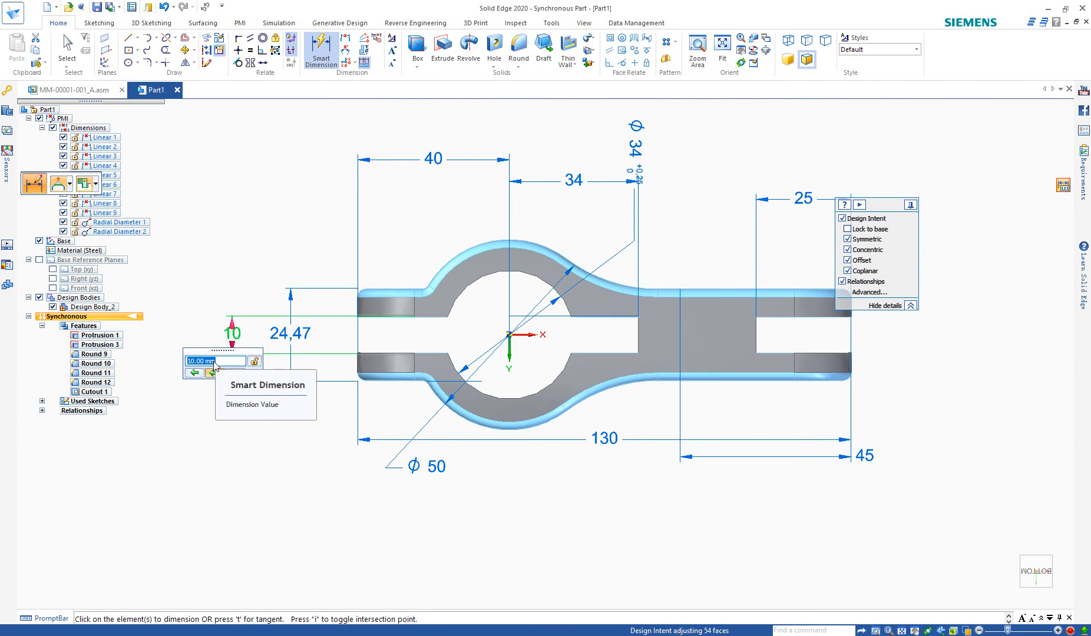
{"action": "scroll", "coordinate": [214, 366], "scroll_direction": "down", "scroll_amount": 2}
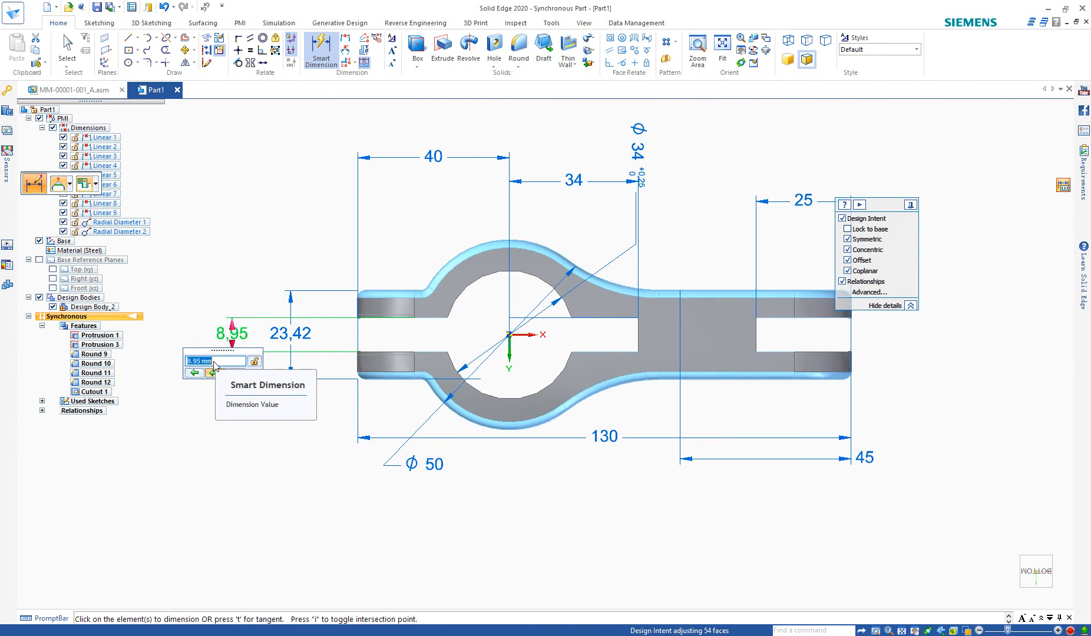
{"action": "scroll", "coordinate": [214, 366], "scroll_direction": "up", "scroll_amount": 1}
{"action": "scroll", "coordinate": [214, 366], "scroll_direction": "up", "scroll_amount": 1}
{"action": "scroll", "coordinate": [214, 366], "scroll_direction": "down", "scroll_amount": 1}
{"action": "scroll", "coordinate": [213, 366], "scroll_direction": "down", "scroll_amount": 3}
{"action": "scroll", "coordinate": [214, 366], "scroll_direction": "up", "scroll_amount": 2}
{"action": "scroll", "coordinate": [214, 366], "scroll_direction": "up", "scroll_amount": 1}
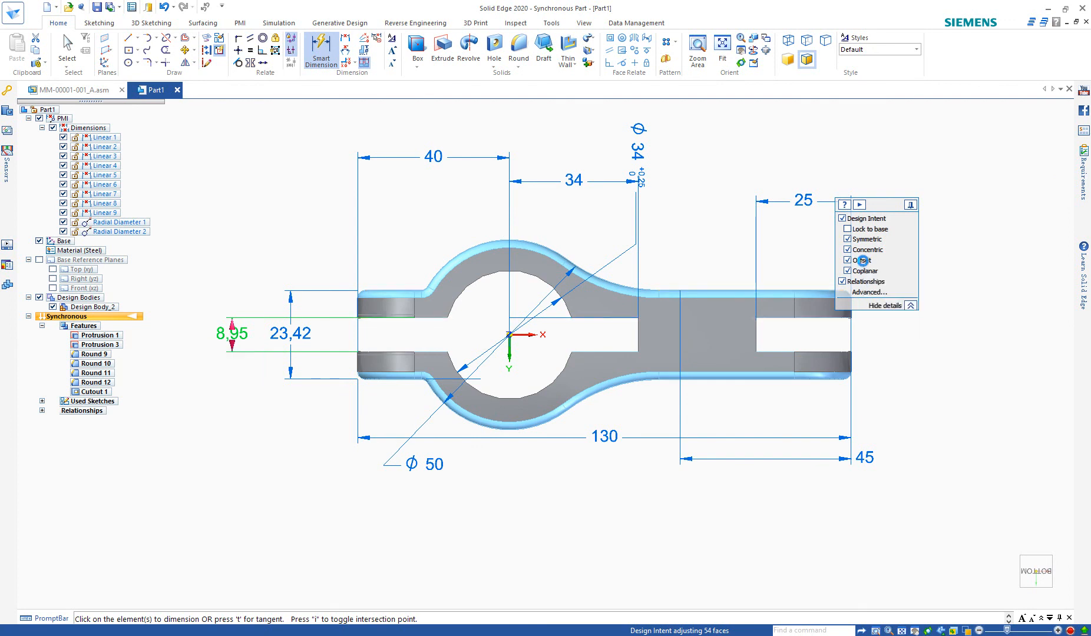
Step: Turn off the Offset design intent and try a 3 mm slot width before setting it to 8 mm
{"action": "left_click", "coordinate": [862, 260]}
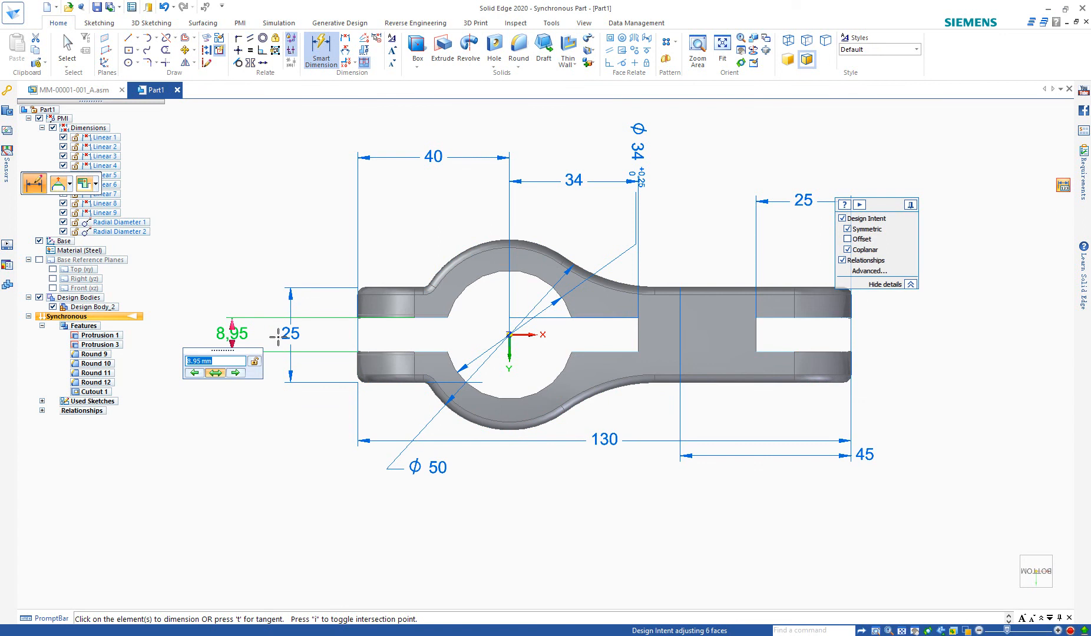
{"action": "scroll", "coordinate": [237, 339], "scroll_direction": "up", "scroll_amount": 1}
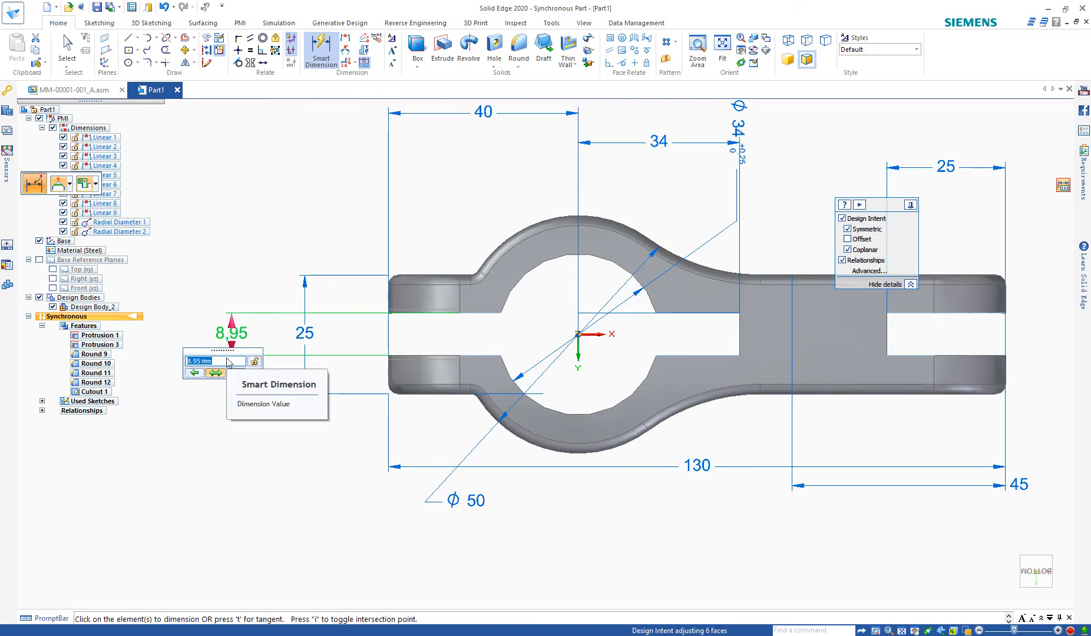
{"action": "type", "text": "3"}
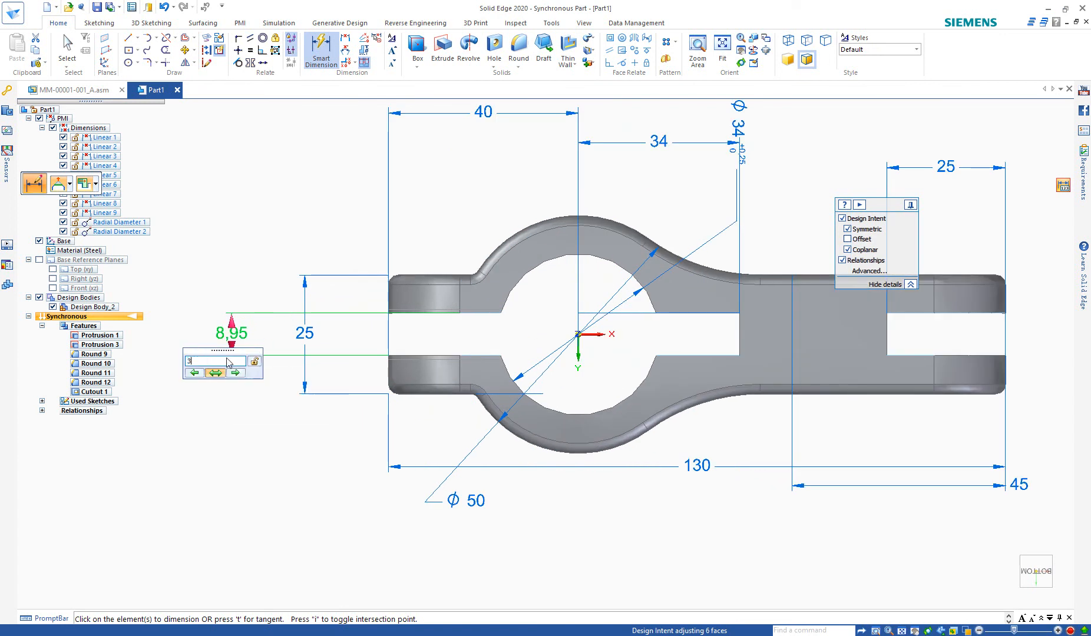
{"action": "key", "text": "Return"}
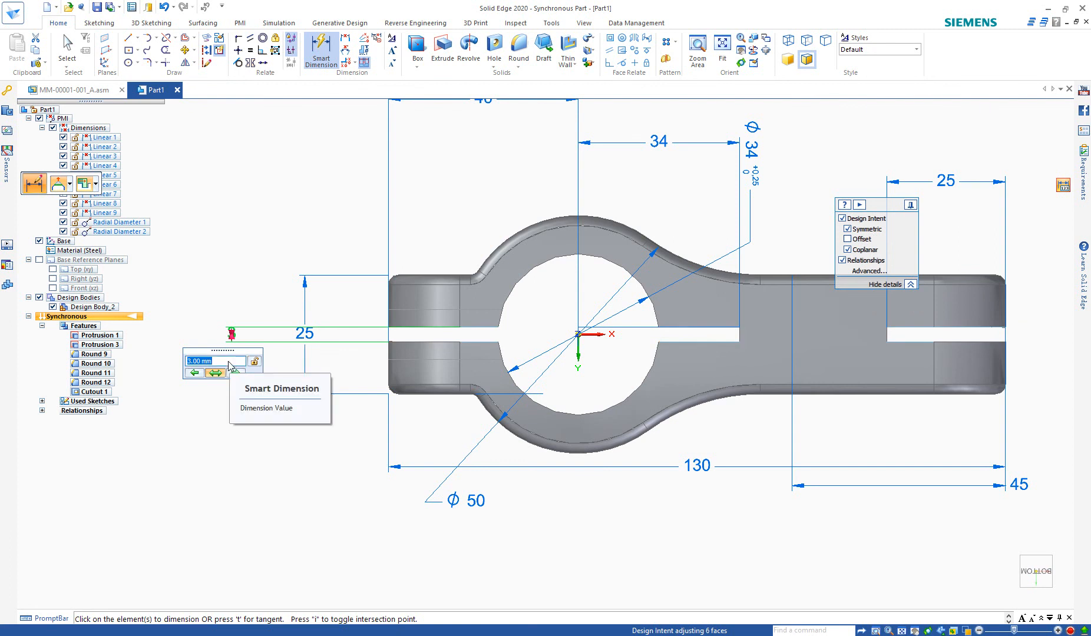
{"action": "type", "text": "8"}
{"action": "key", "text": "Return"}
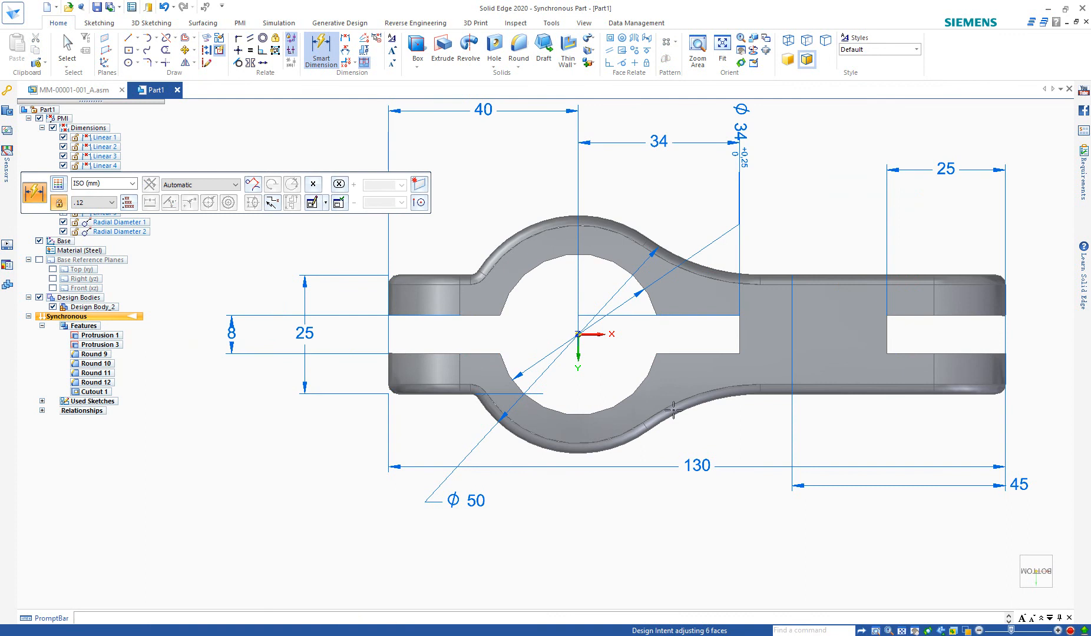
Step: Hide all the PMI dimensions of the part and move the dimension command bar clear of the feature tree
{"action": "scroll", "coordinate": [368, 364], "scroll_direction": "down", "scroll_amount": 3}
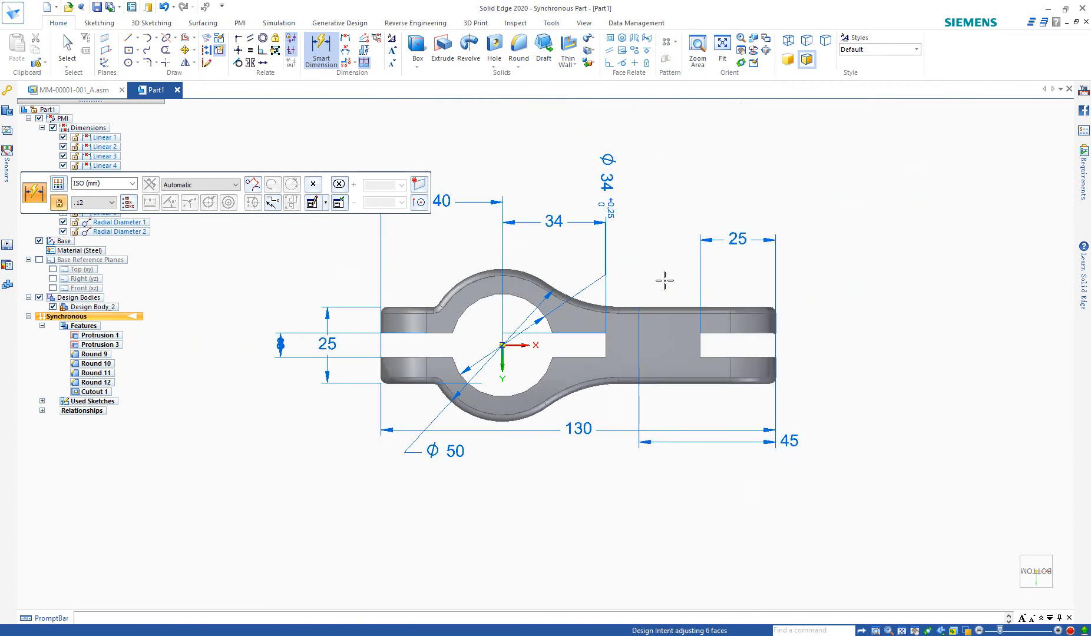
{"action": "middle_click_drag", "start_coordinate": [664, 280], "coordinate": [649, 354]}
{"action": "key", "text": "ctrl+f"}
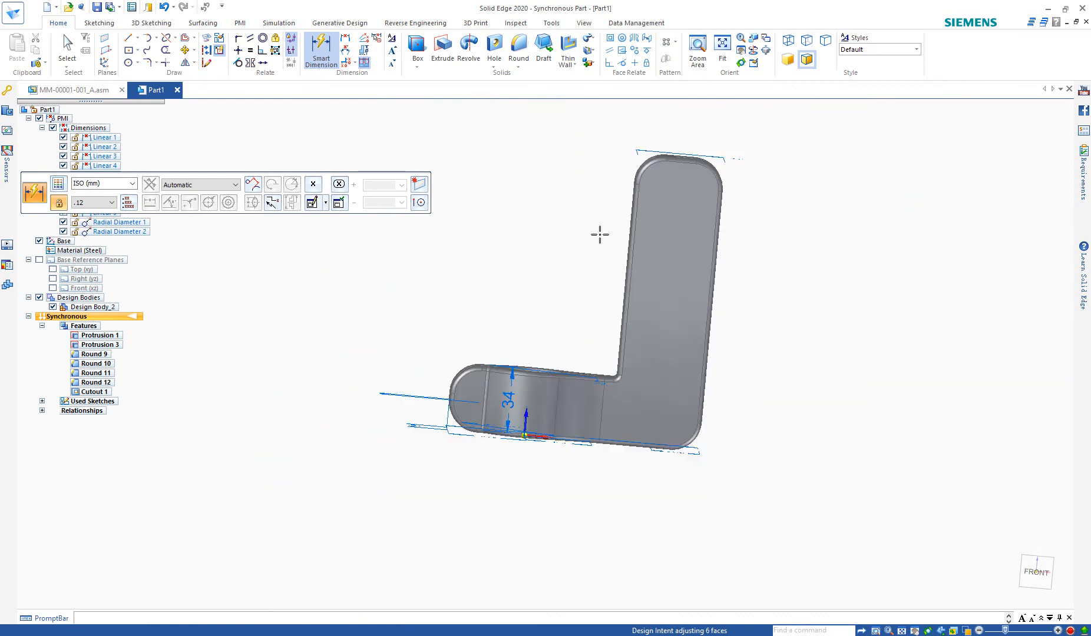
{"action": "mouse_move", "coordinate": [659, 313]}
{"action": "middle_mouse_down"}
{"action": "mouse_move", "coordinate": [626, 370]}
{"action": "mouse_move", "coordinate": [658, 320]}
{"action": "middle_mouse_up"}
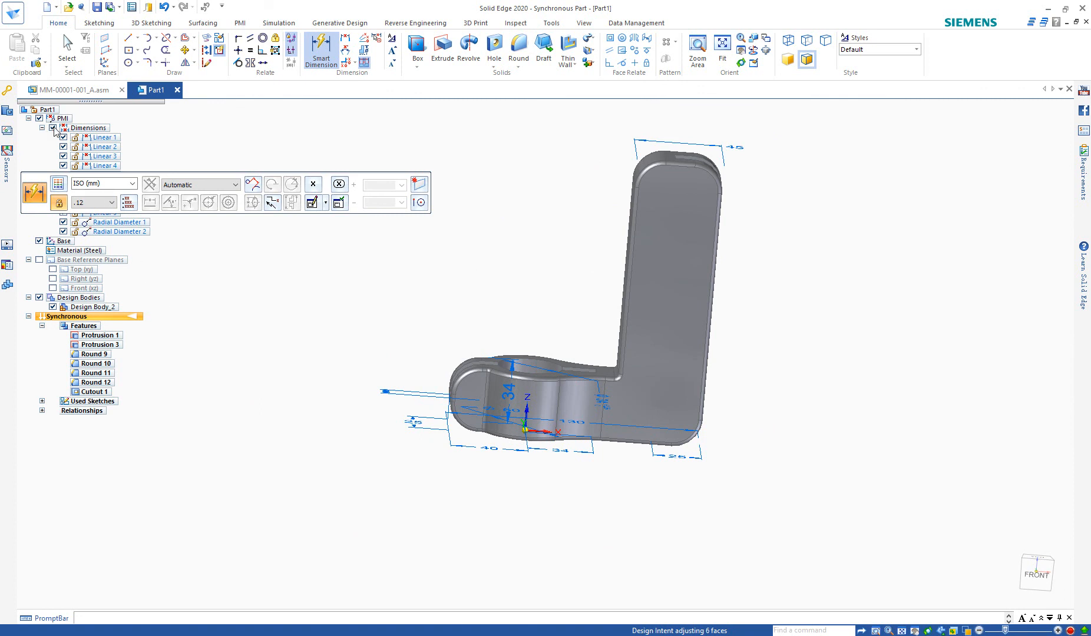
{"action": "middle_click_drag", "start_coordinate": [451, 292], "coordinate": [426, 380]}
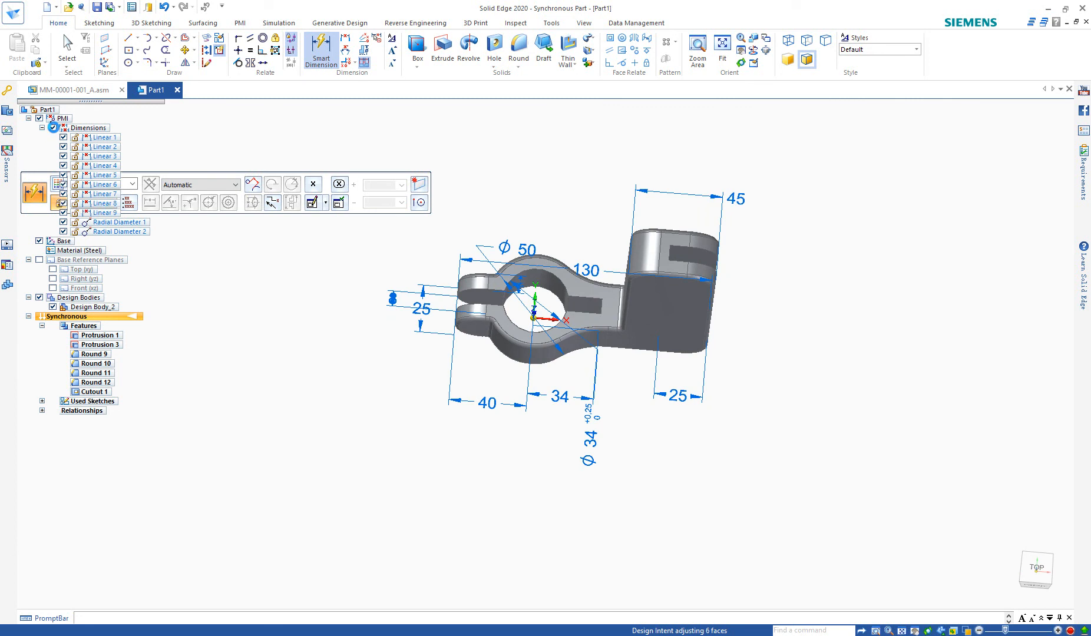
{"action": "left_click", "coordinate": [53, 128]}
{"action": "middle_click_drag", "start_coordinate": [811, 371], "coordinate": [738, 348]}
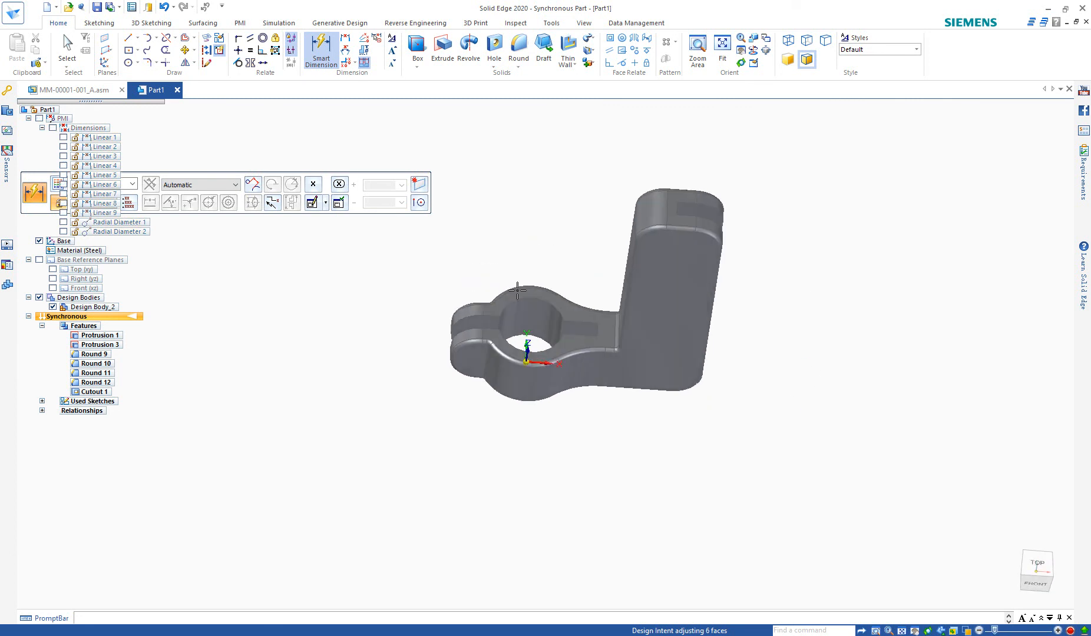
{"action": "left_click_drag", "start_coordinate": [42, 181], "coordinate": [180, 131]}
Step: Orient the part to the front view, start the Hole command and open its hole options
{"action": "mouse_move", "coordinate": [463, 268]}
{"action": "middle_mouse_down"}
{"action": "mouse_move", "coordinate": [604, 428]}
{"action": "mouse_move", "coordinate": [664, 300]}
{"action": "mouse_move", "coordinate": [702, 288]}
{"action": "mouse_move", "coordinate": [674, 344]}
{"action": "mouse_move", "coordinate": [677, 312]}
{"action": "mouse_move", "coordinate": [648, 344]}
{"action": "mouse_move", "coordinate": [619, 482]}
{"action": "middle_mouse_up"}
{"action": "key", "text": "ctrl+f"}
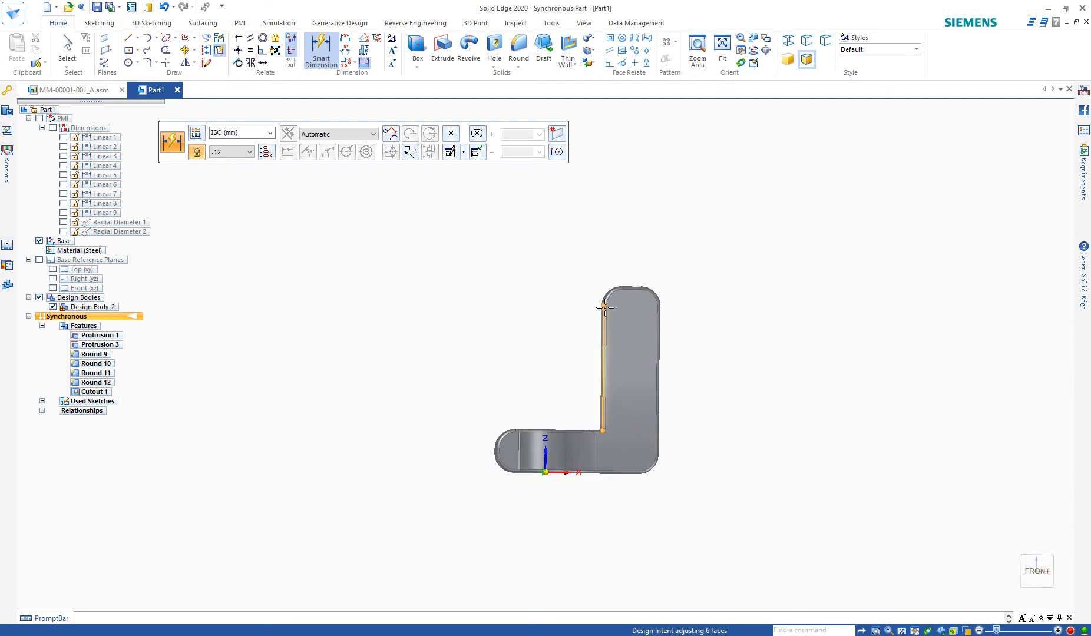
{"action": "right_click", "coordinate": [474, 252]}
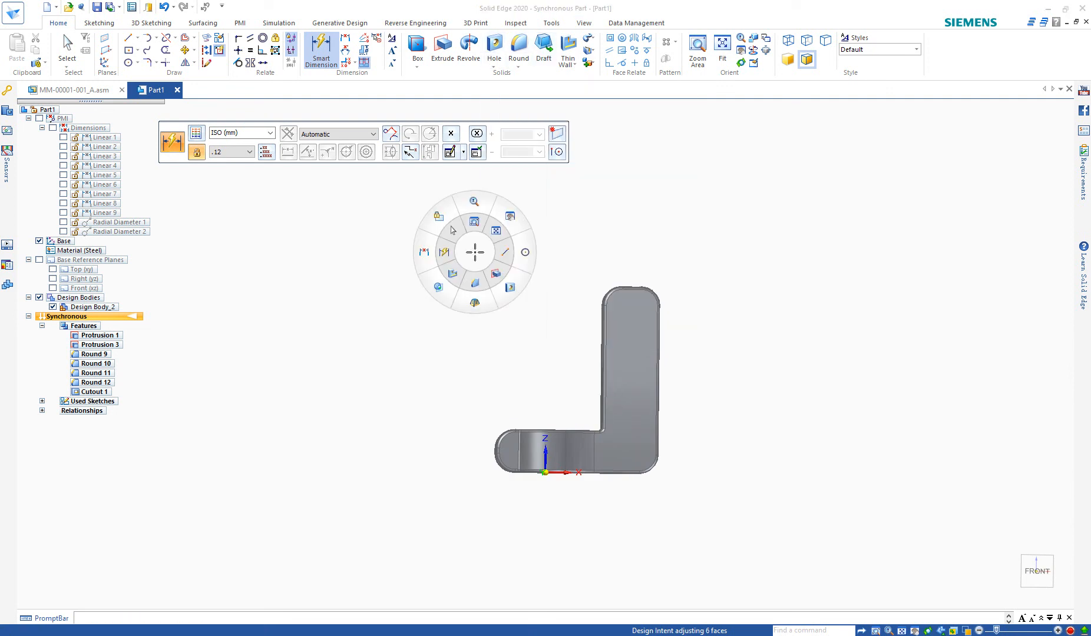
{"action": "left_click", "coordinate": [510, 288]}
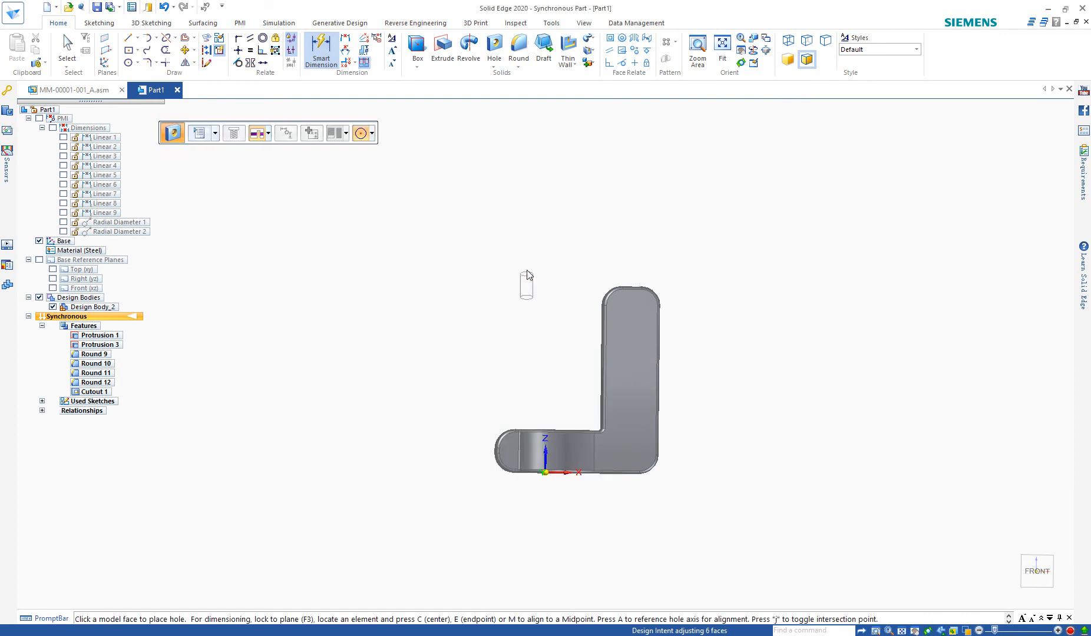
{"action": "left_click", "coordinate": [201, 134]}
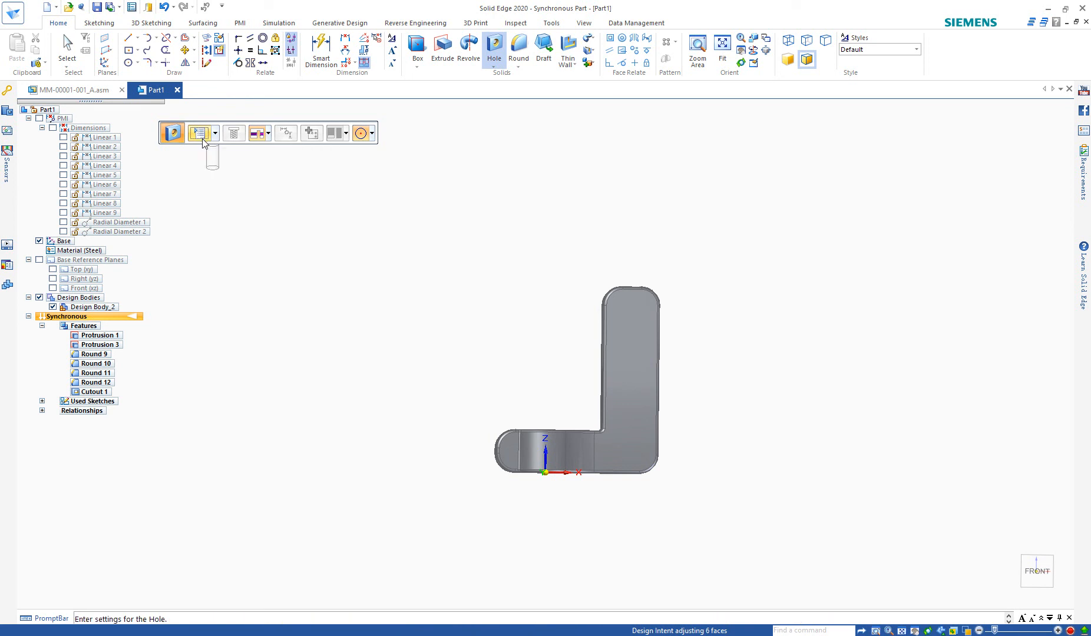
{"action": "left_click_drag", "start_coordinate": [269, 213], "coordinate": [223, 182]}
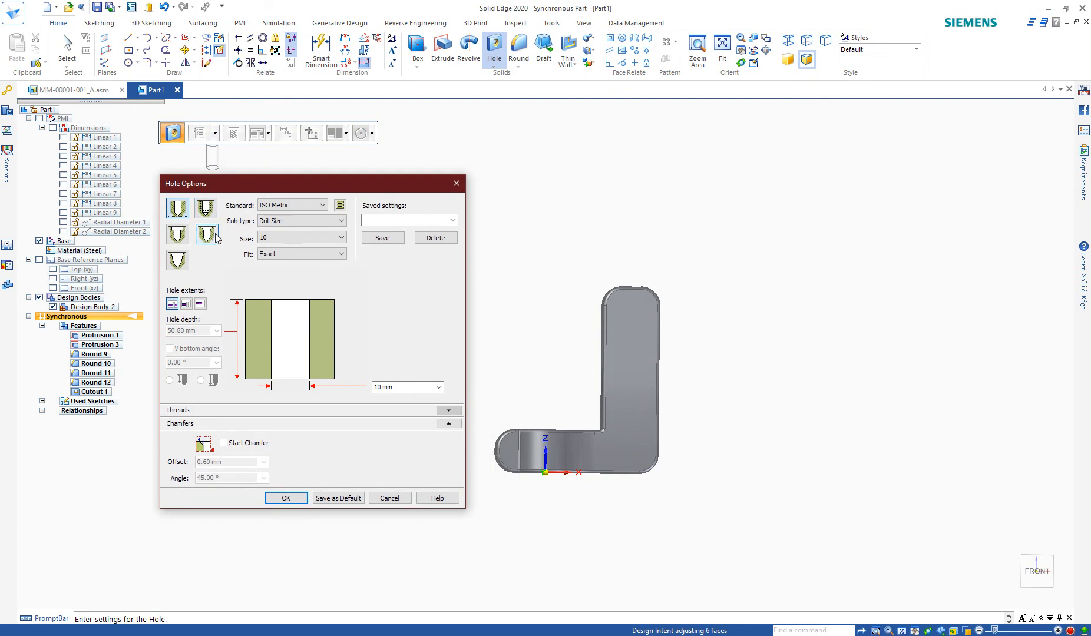
Step: Look through the countersink, threaded, counterbore and tapered hole types and return to the simple hole
{"action": "left_click", "coordinate": [209, 235]}
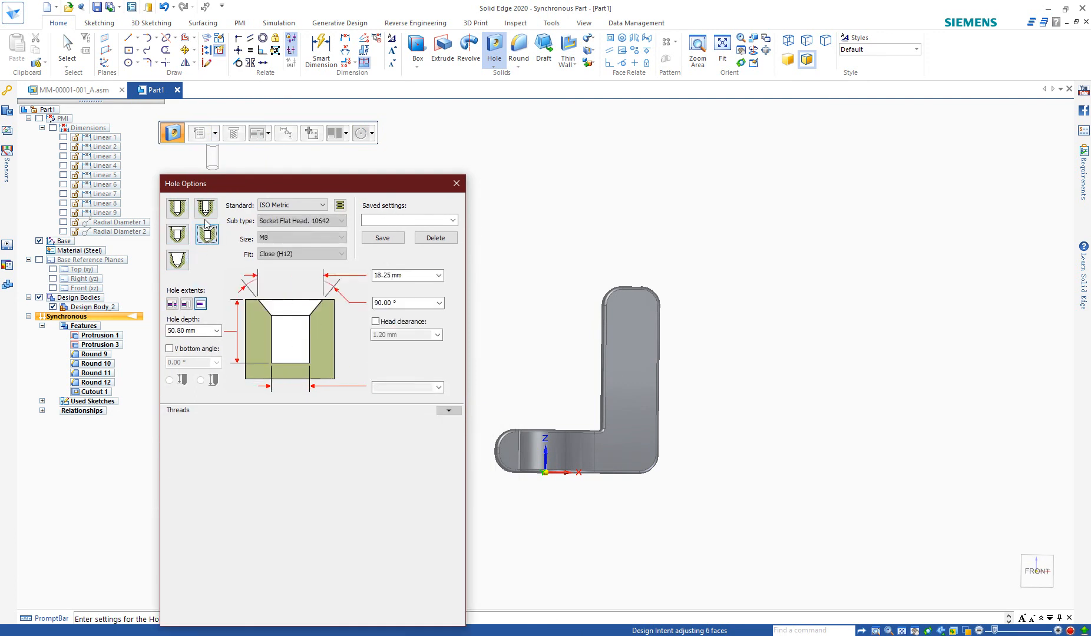
{"action": "left_click", "coordinate": [206, 213]}
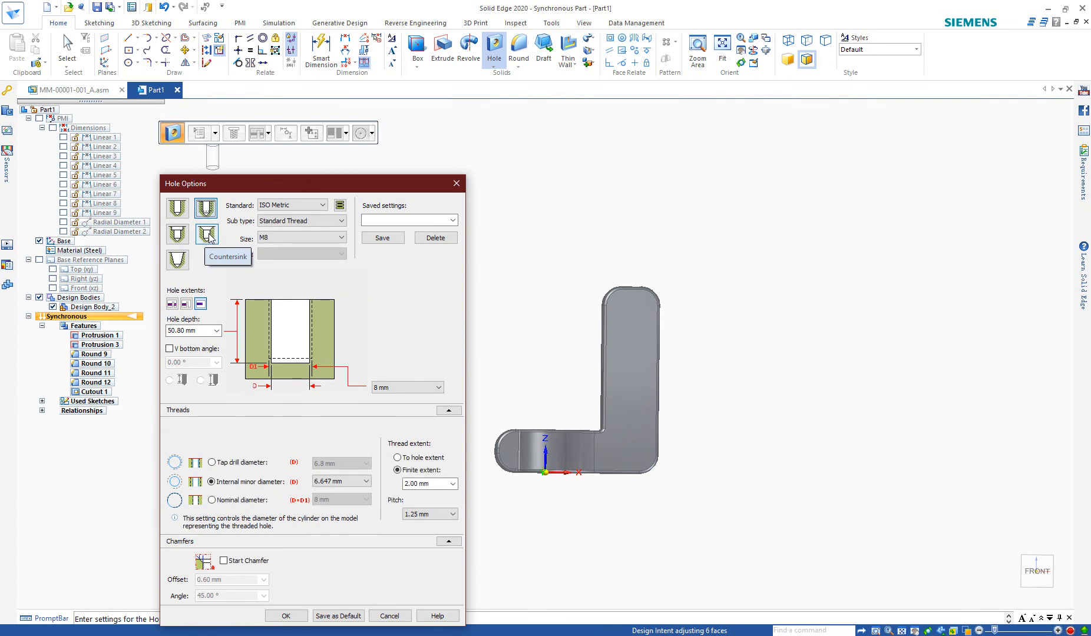
{"action": "left_click", "coordinate": [206, 234]}
{"action": "left_click", "coordinate": [177, 235]}
{"action": "left_click", "coordinate": [178, 258]}
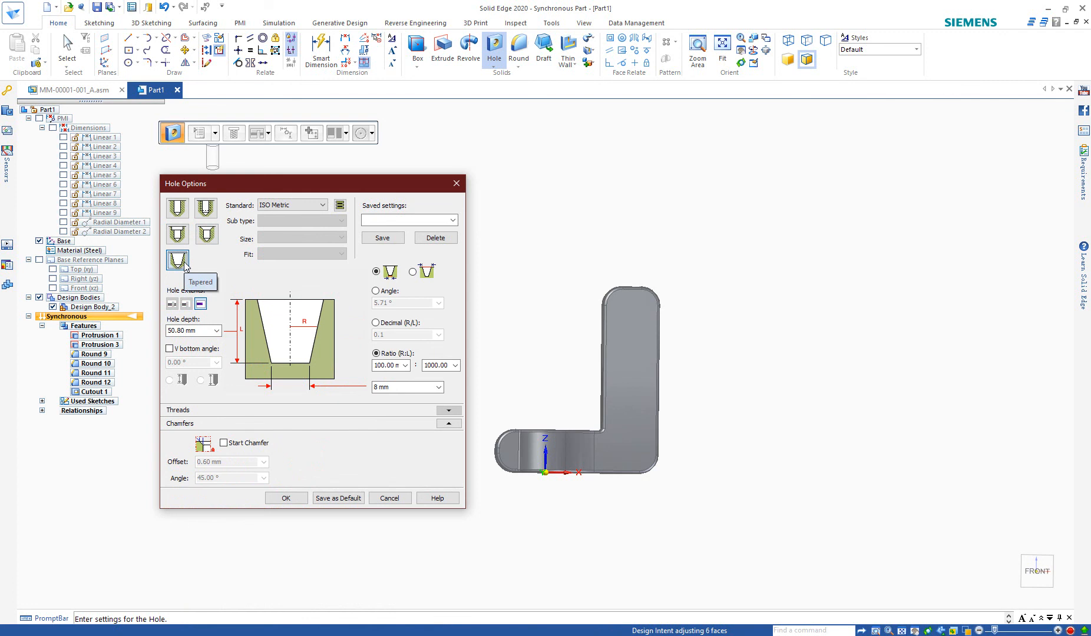
{"action": "left_click", "coordinate": [180, 212]}
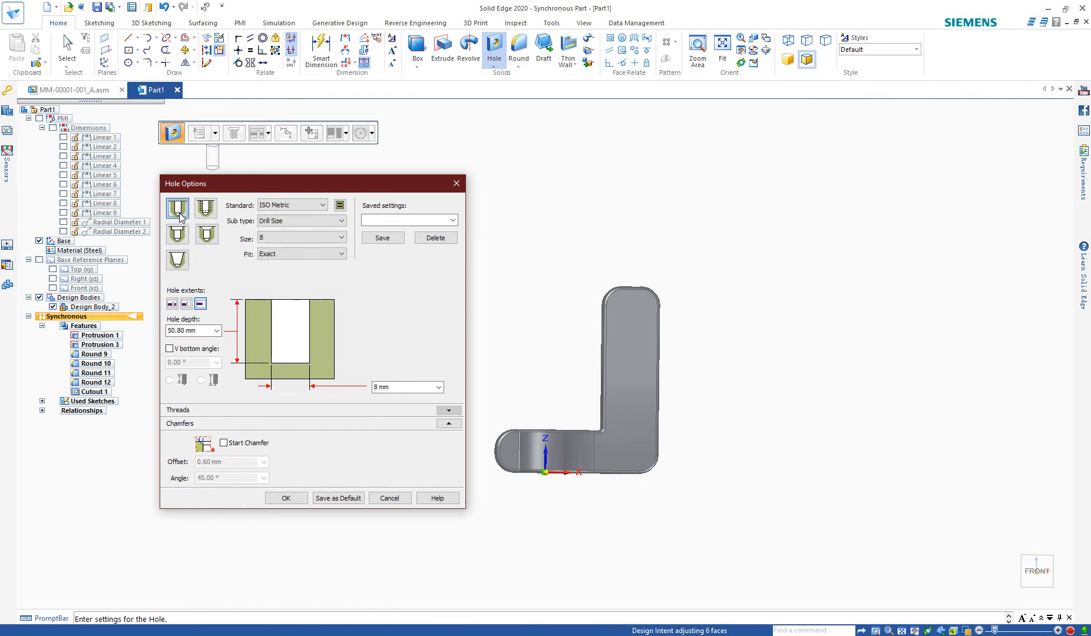
Step: Configure the simple hole as an ISO Metric Drill Size hole of 10 mm with a Through All extent
{"action": "left_click", "coordinate": [300, 239]}
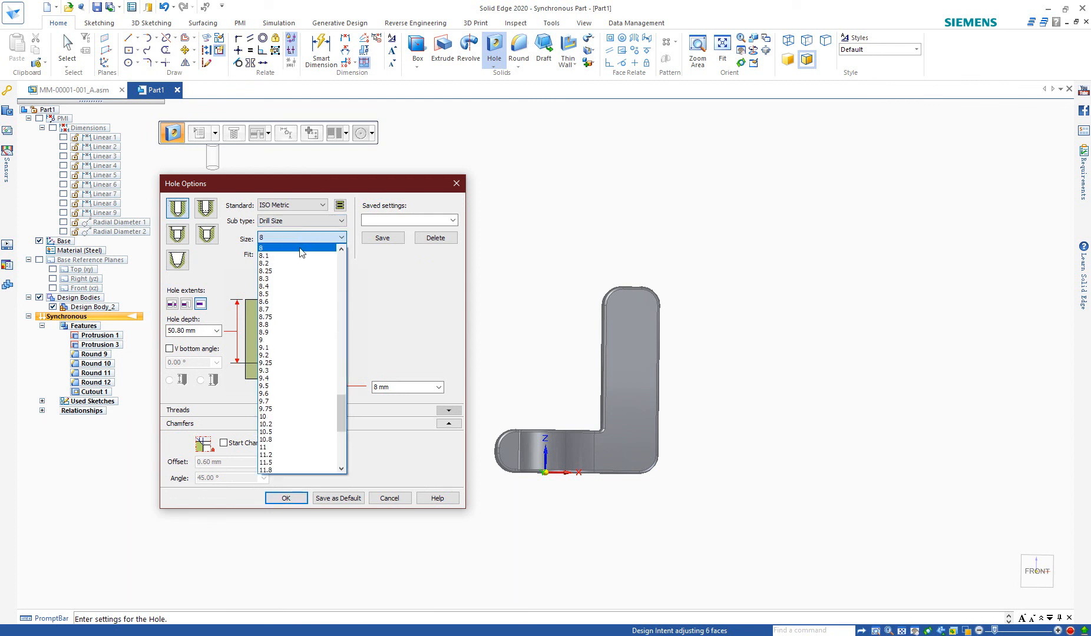
{"action": "left_click", "coordinate": [289, 417]}
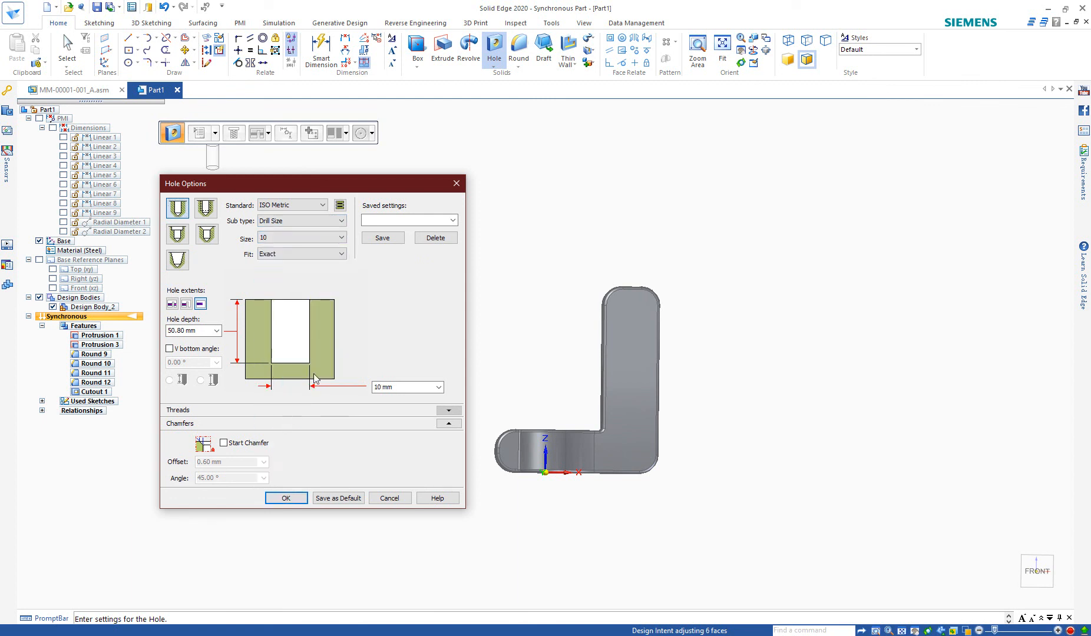
{"action": "left_click", "coordinate": [341, 221]}
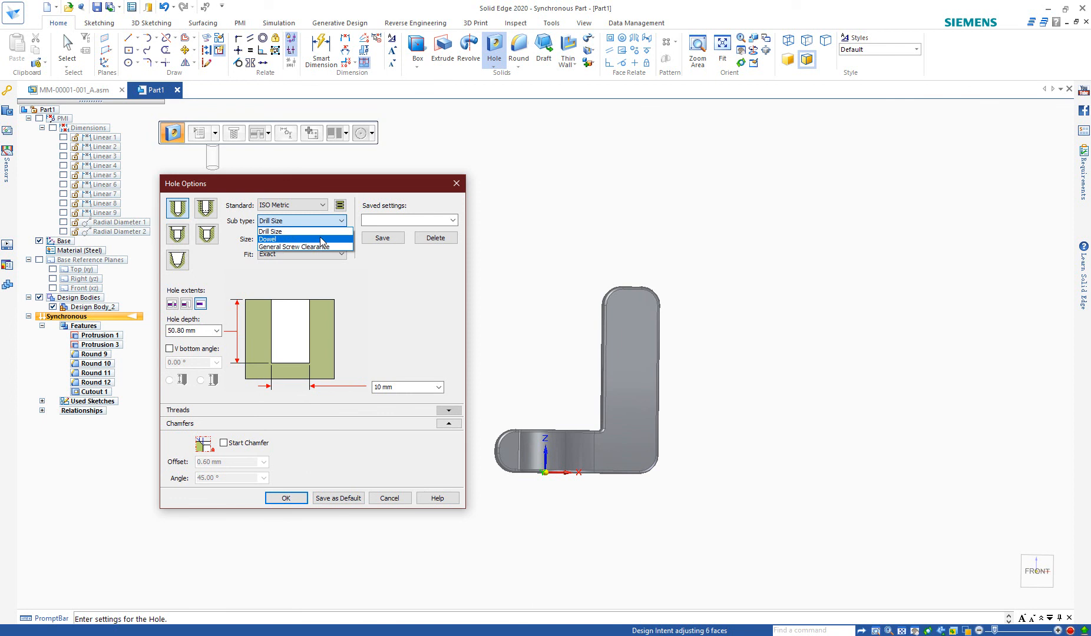
{"action": "left_click", "coordinate": [325, 247]}
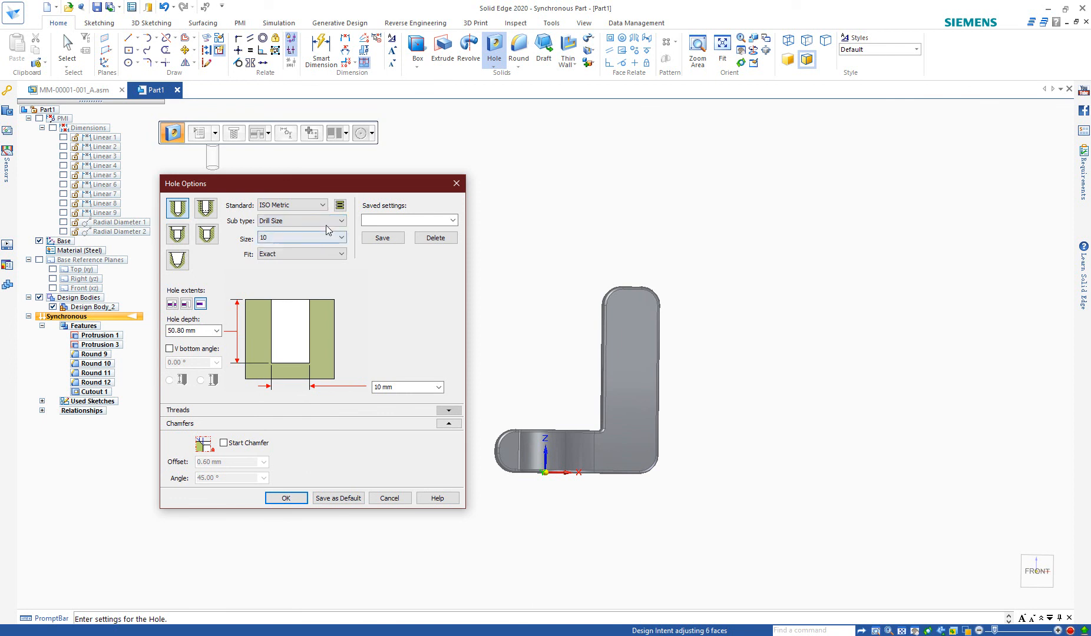
{"action": "left_click", "coordinate": [321, 205]}
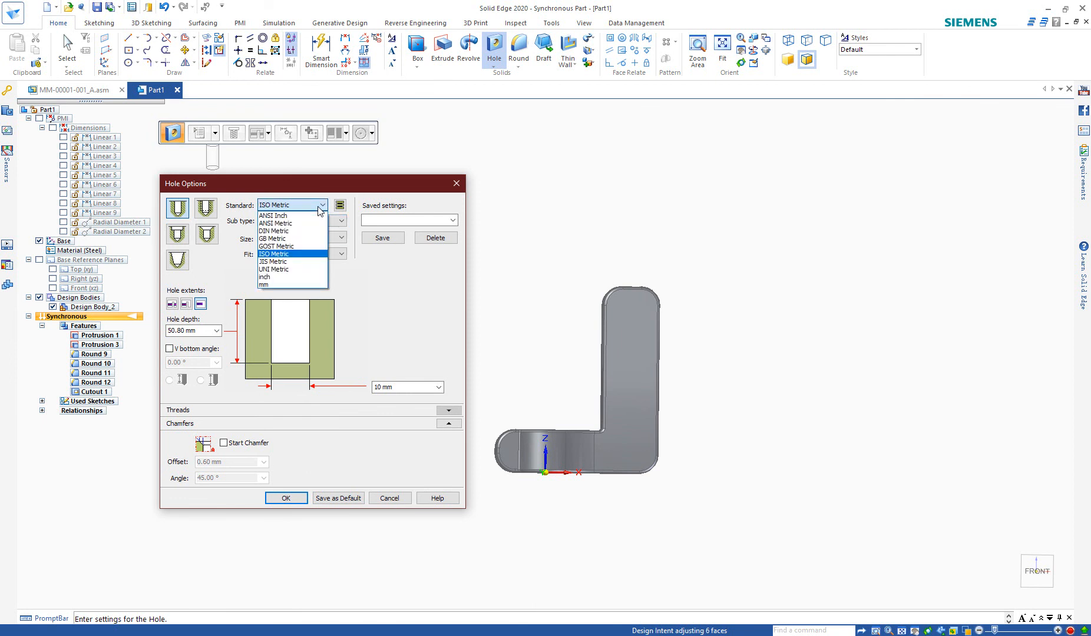
{"action": "left_click", "coordinate": [298, 254]}
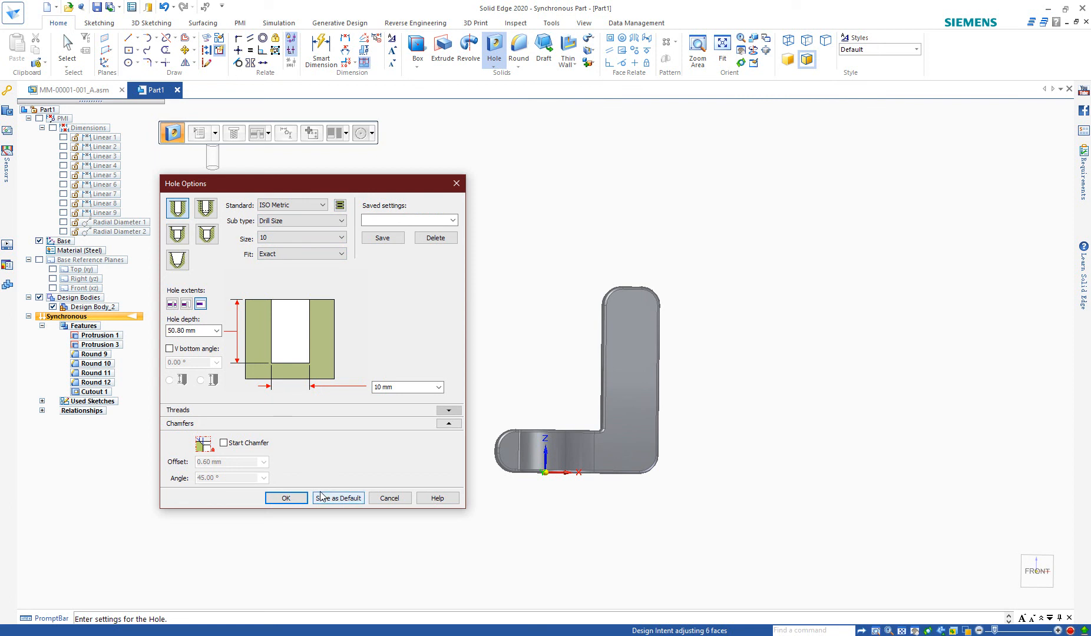
{"action": "left_click", "coordinate": [172, 304]}
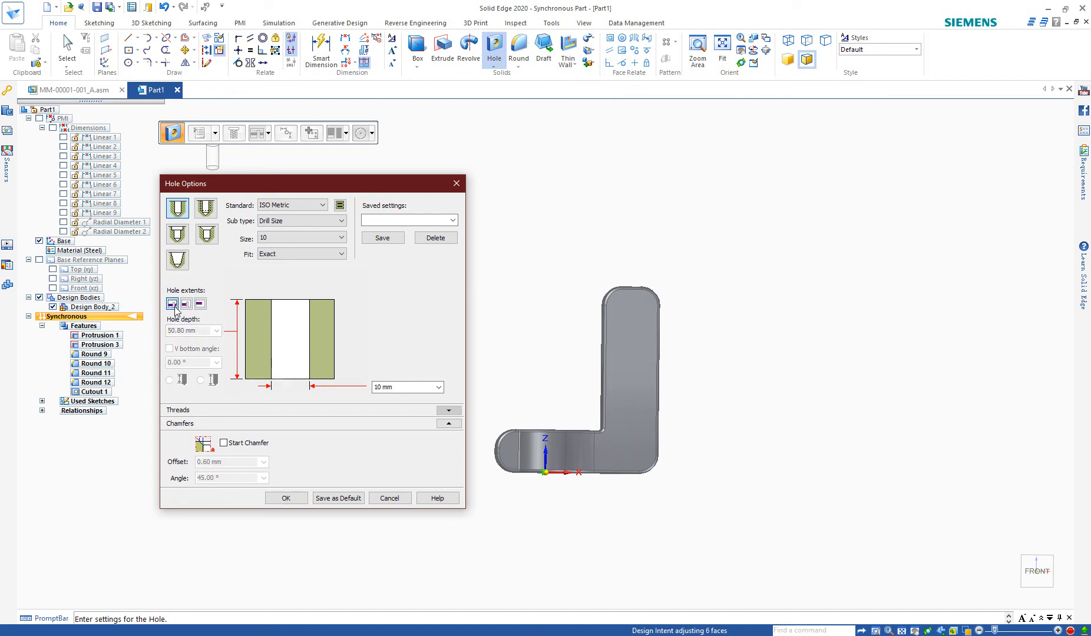
{"action": "left_click", "coordinate": [289, 500]}
Step: Place the hole on the front face of the upright leg, concentric with the rounded lower outer corner
{"action": "scroll", "coordinate": [584, 427], "scroll_direction": "up", "scroll_amount": 5}
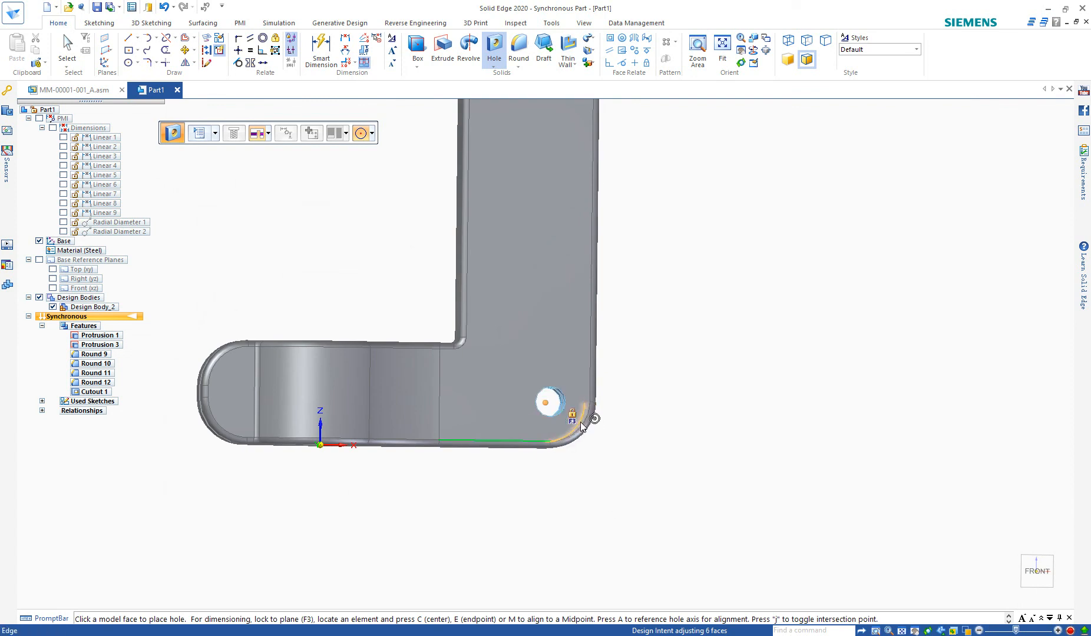
{"action": "left_click", "coordinate": [580, 422]}
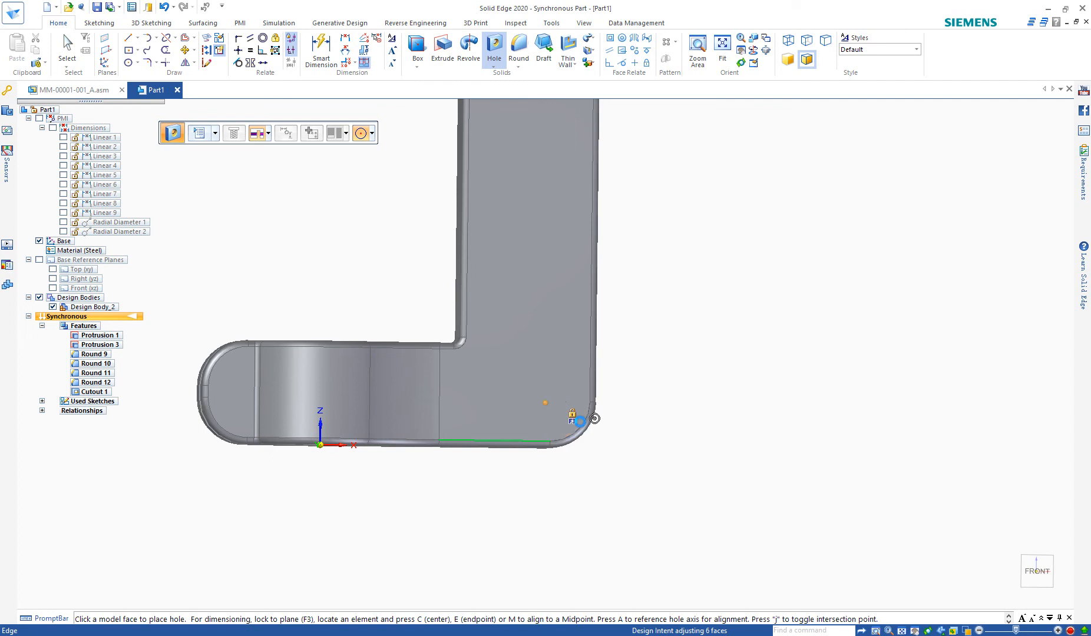
{"action": "middle_click_drag", "start_coordinate": [672, 436], "coordinate": [640, 508]}
{"action": "key", "text": "Escape"}
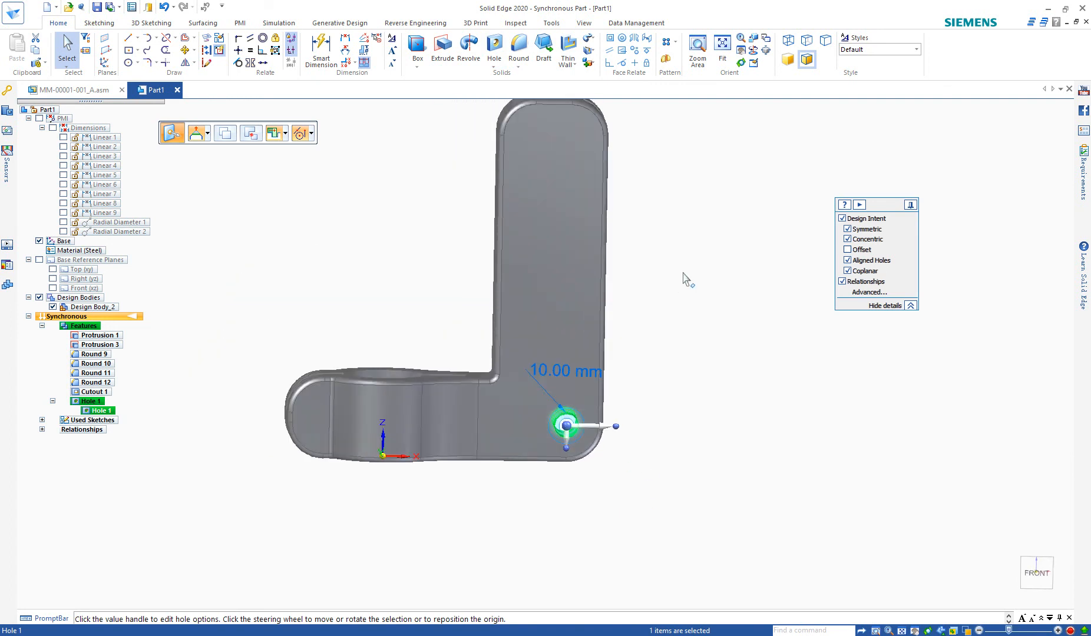
Step: Start a rectangular pattern of the hole up the front face of the upright leg, with counts of 1 by 7
{"action": "left_click", "coordinate": [676, 42]}
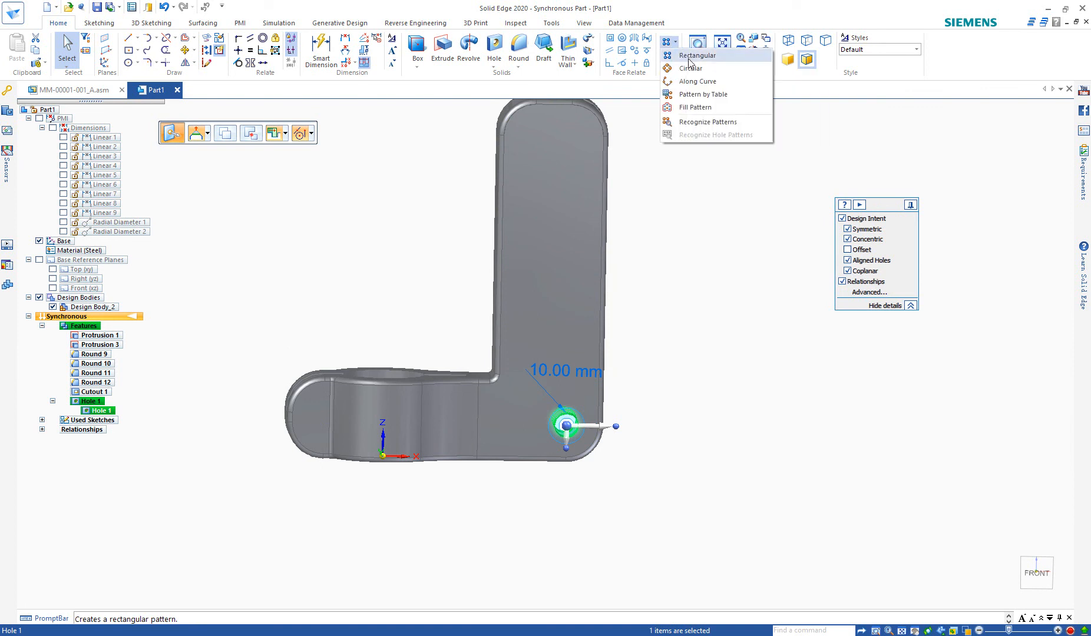
{"action": "left_click", "coordinate": [690, 59]}
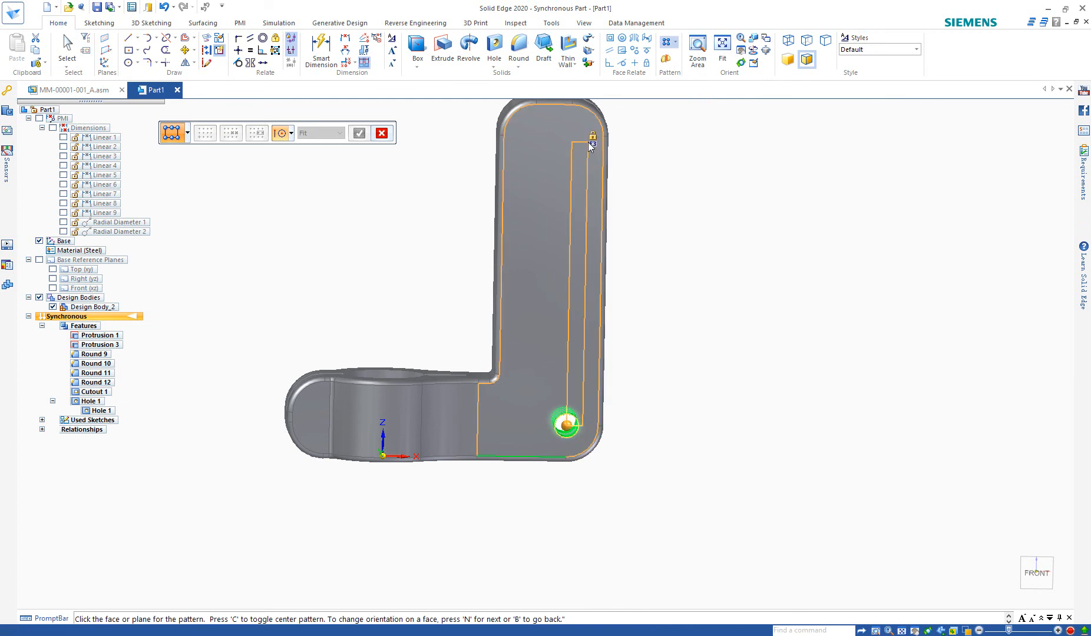
{"action": "left_click", "coordinate": [588, 136]}
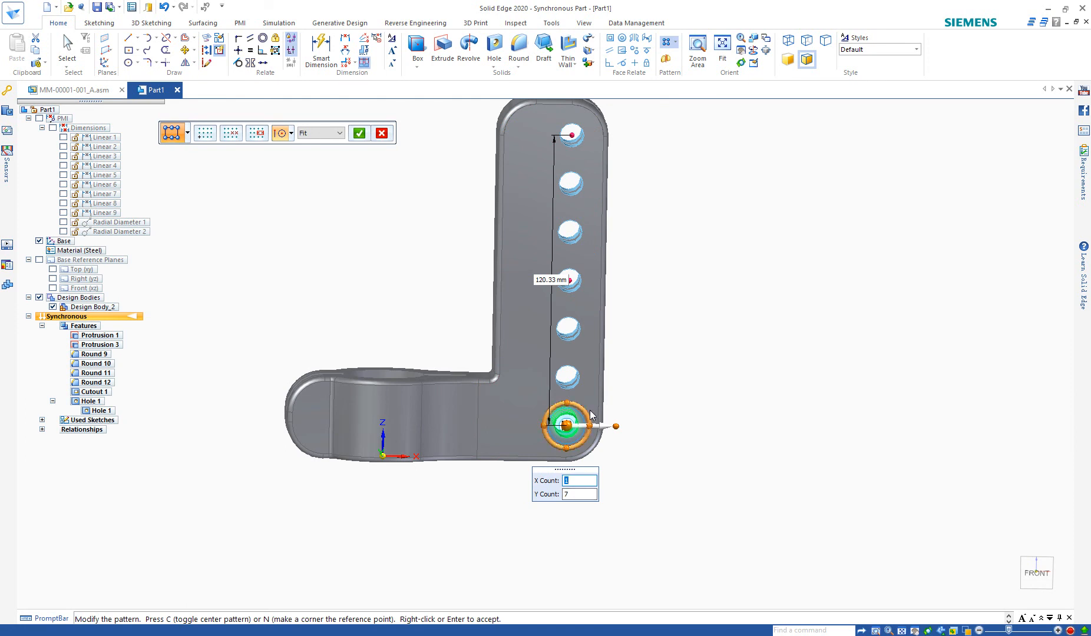
Step: Try a pattern length of 140 mm with an X count of 120 and a Y count of 17
{"action": "left_click", "coordinate": [559, 285]}
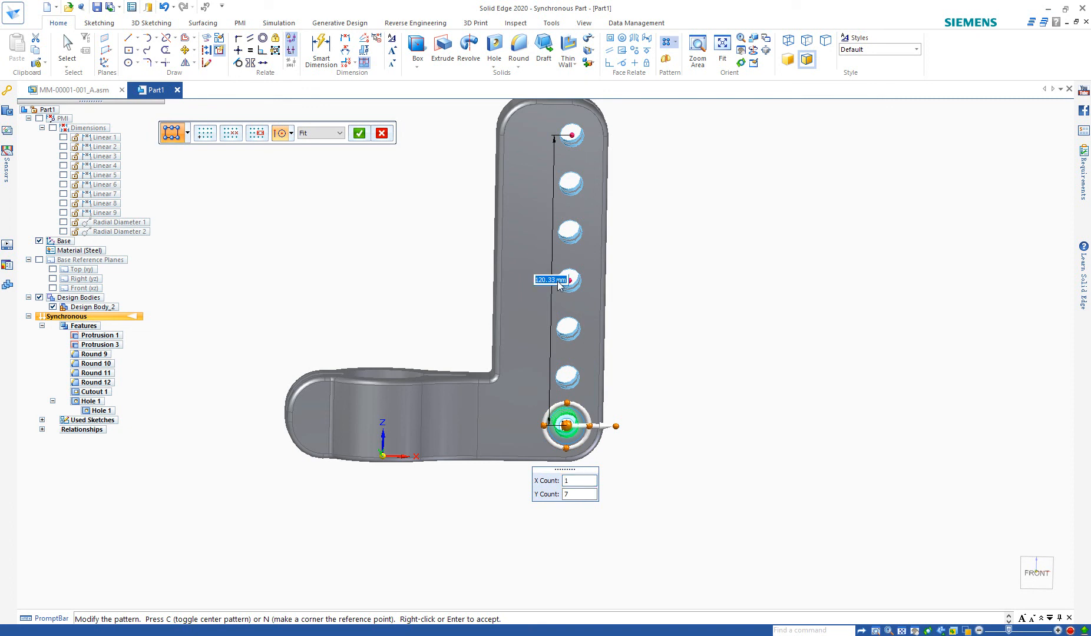
{"action": "type", "text": "140"}
{"action": "key", "text": "Return"}
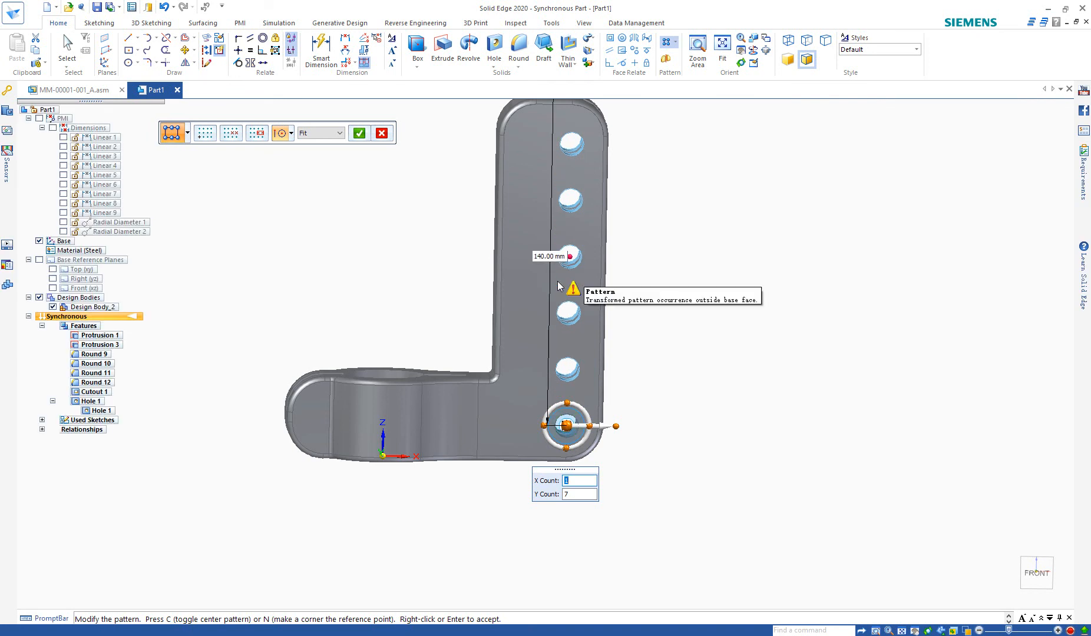
{"action": "scroll", "coordinate": [803, 487], "scroll_direction": "down", "scroll_amount": 2}
{"action": "scroll", "coordinate": [784, 465], "scroll_direction": "up", "scroll_amount": 1}
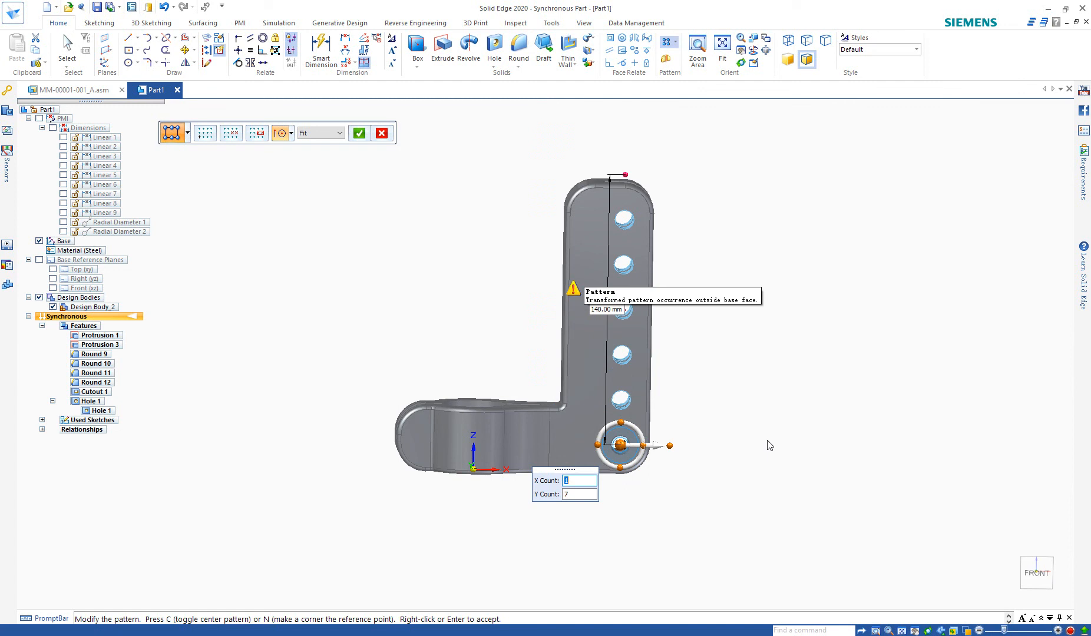
{"action": "type", "text": "120"}
{"action": "key", "text": "Return"}
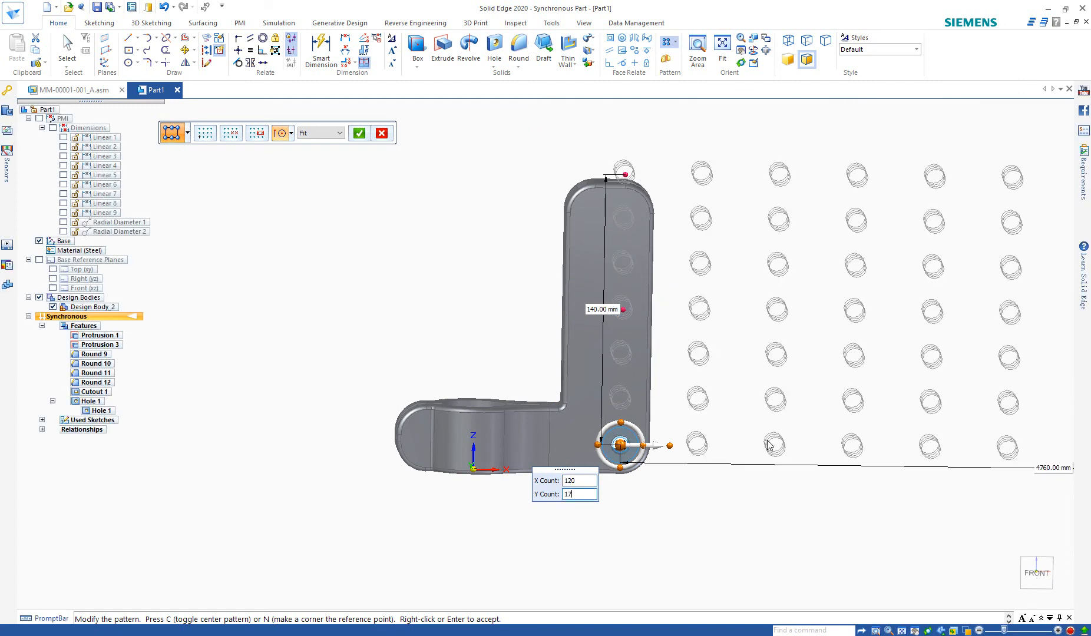
{"action": "key", "text": "Return"}
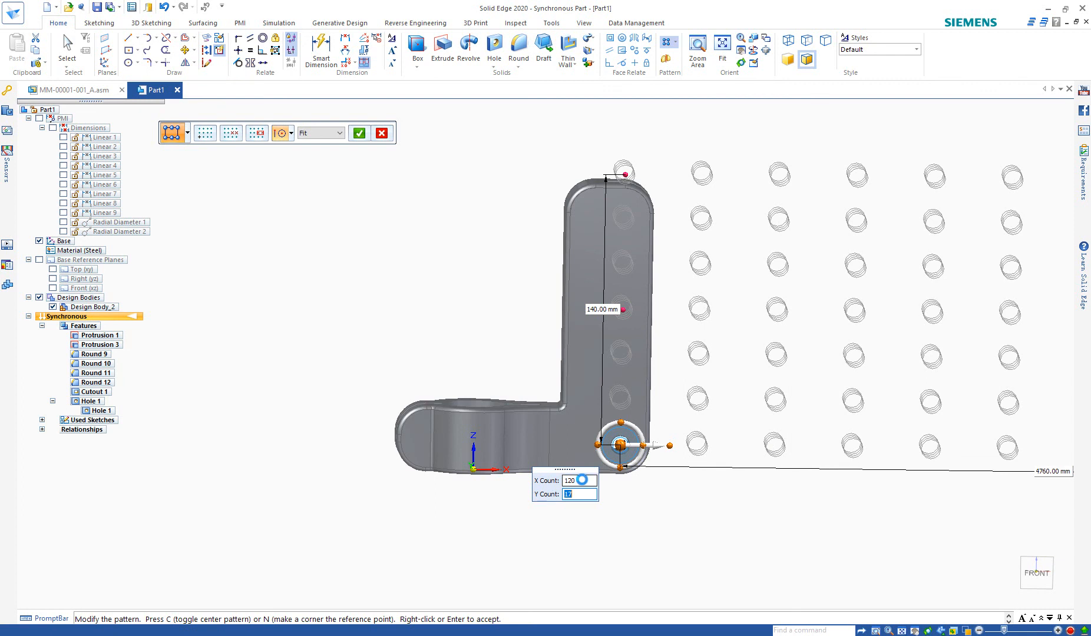
Step: Set the pattern's X count to 1, Y count to 7 and length to 120 mm, and accept the pattern
{"action": "double_click", "coordinate": [582, 481]}
{"action": "type", "text": "1"}
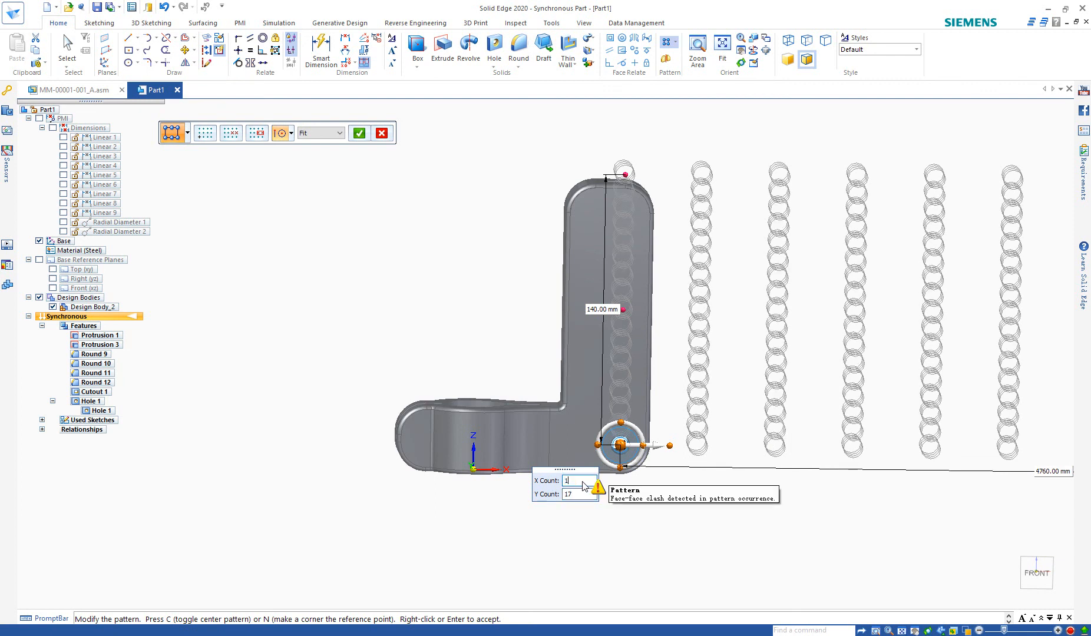
{"action": "key", "text": "Tab"}
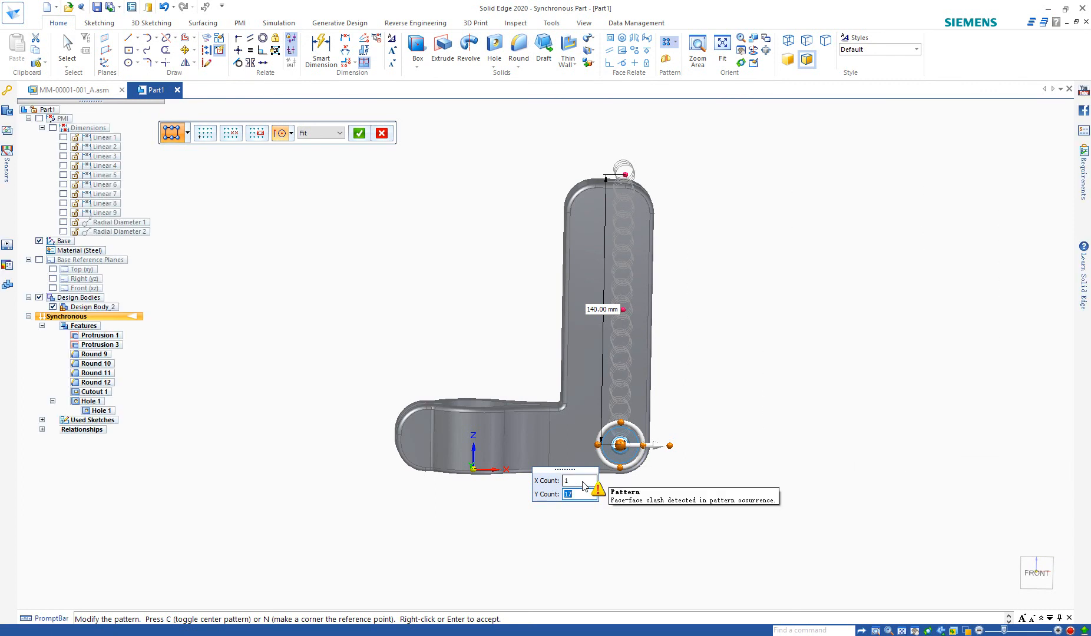
{"action": "type", "text": "7"}
{"action": "key", "text": "Tab"}
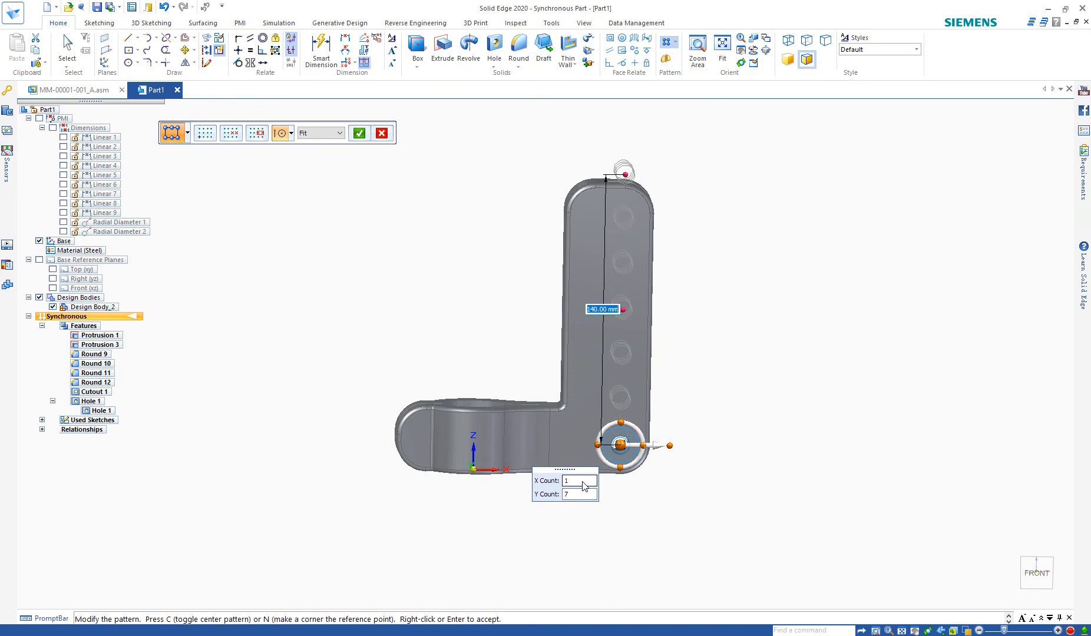
{"action": "type", "text": "12"}
{"action": "key", "text": "Tab"}
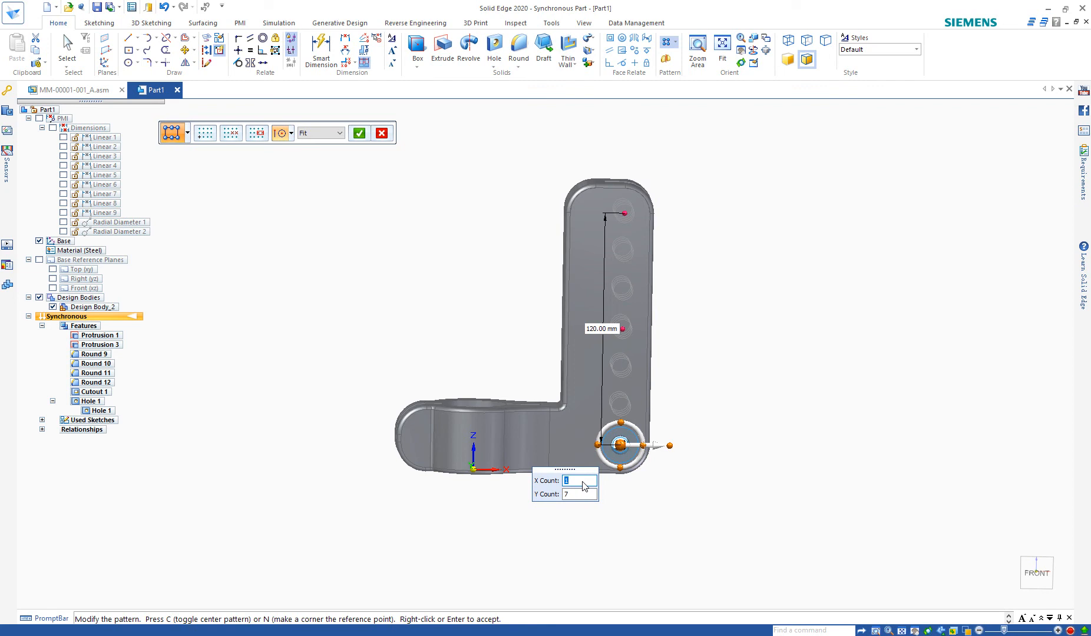
{"action": "key", "text": "Return"}
{"action": "middle_click_drag", "start_coordinate": [714, 382], "coordinate": [736, 404]}
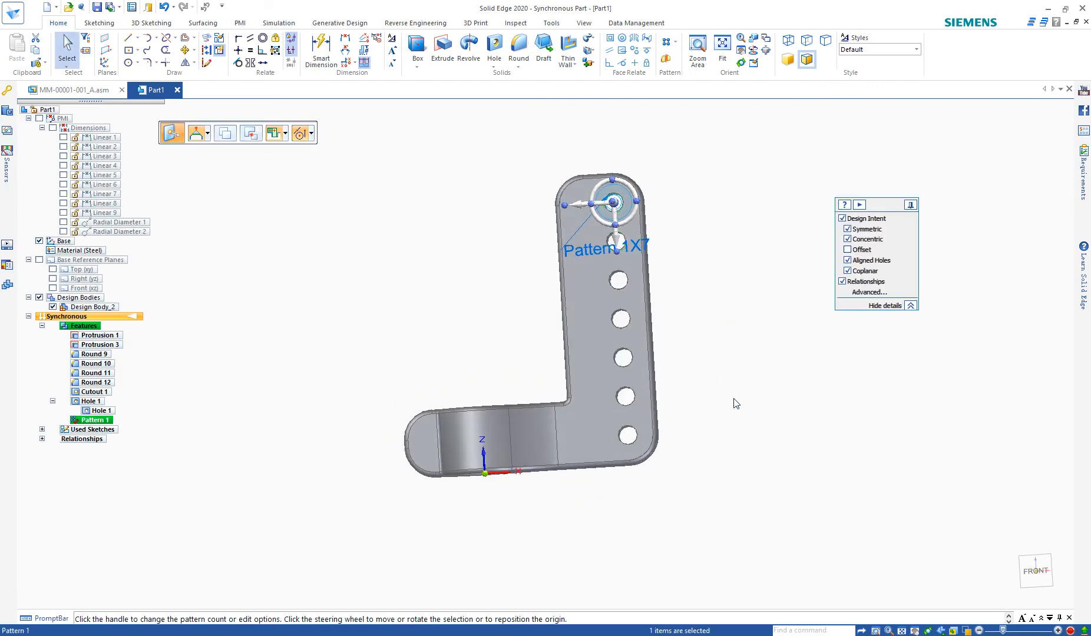
{"action": "left_click", "coordinate": [736, 403]}
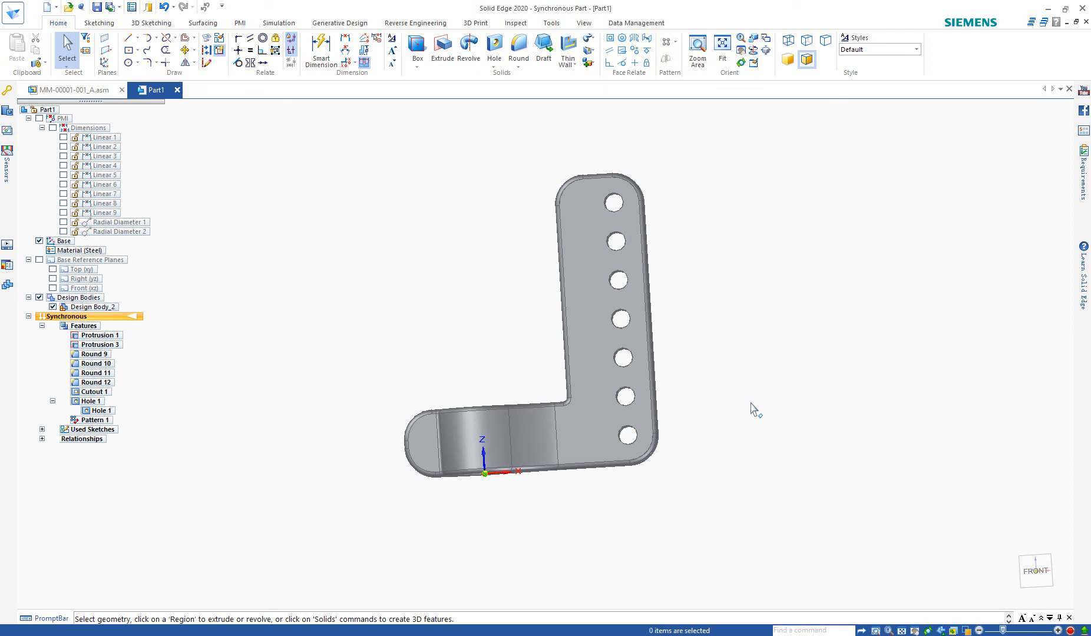
{"action": "key", "text": "ctrl+z"}
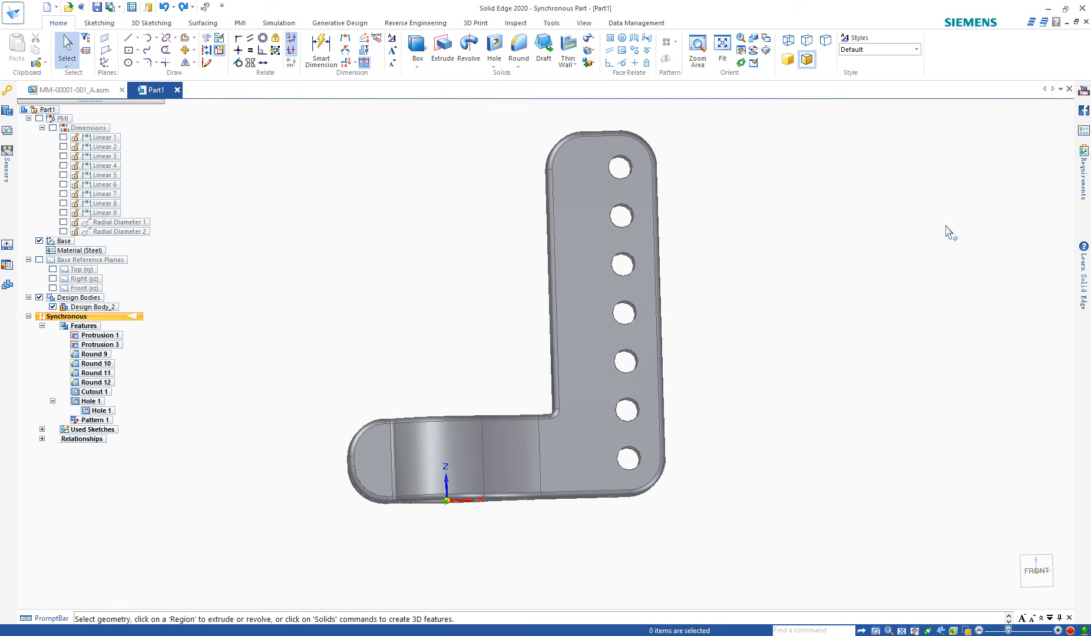
{"action": "scroll", "coordinate": [722, 535], "scroll_direction": "down", "scroll_amount": 1}
{"action": "scroll", "coordinate": [706, 526], "scroll_direction": "up", "scroll_amount": 1}
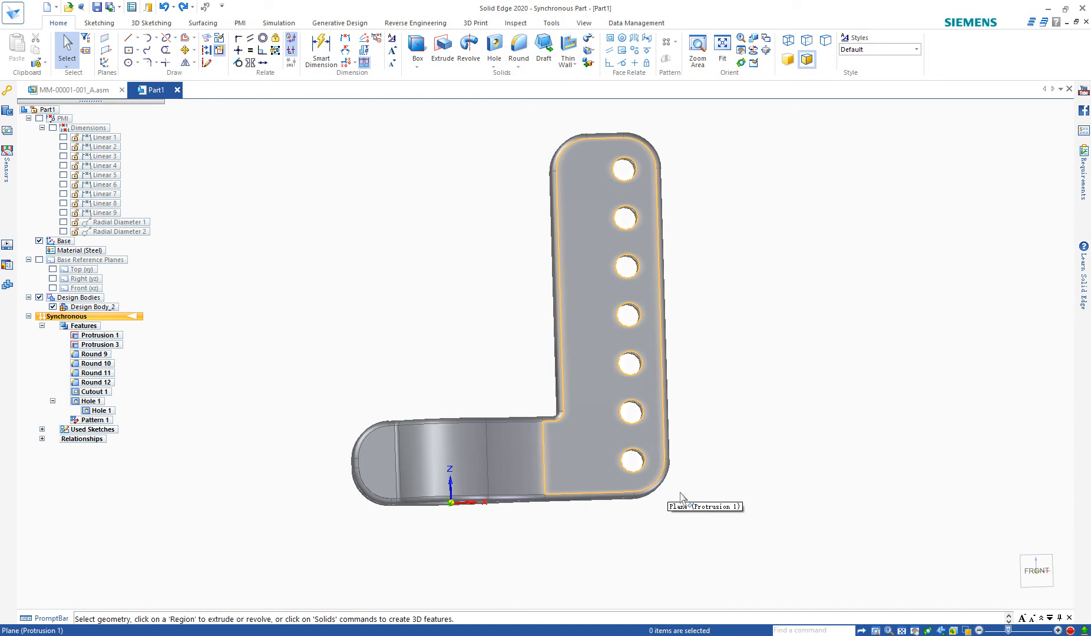
{"action": "mouse_move", "coordinate": [722, 468]}
{"action": "middle_mouse_down"}
{"action": "mouse_move", "coordinate": [731, 477]}
{"action": "mouse_move", "coordinate": [720, 453]}
{"action": "middle_mouse_up"}
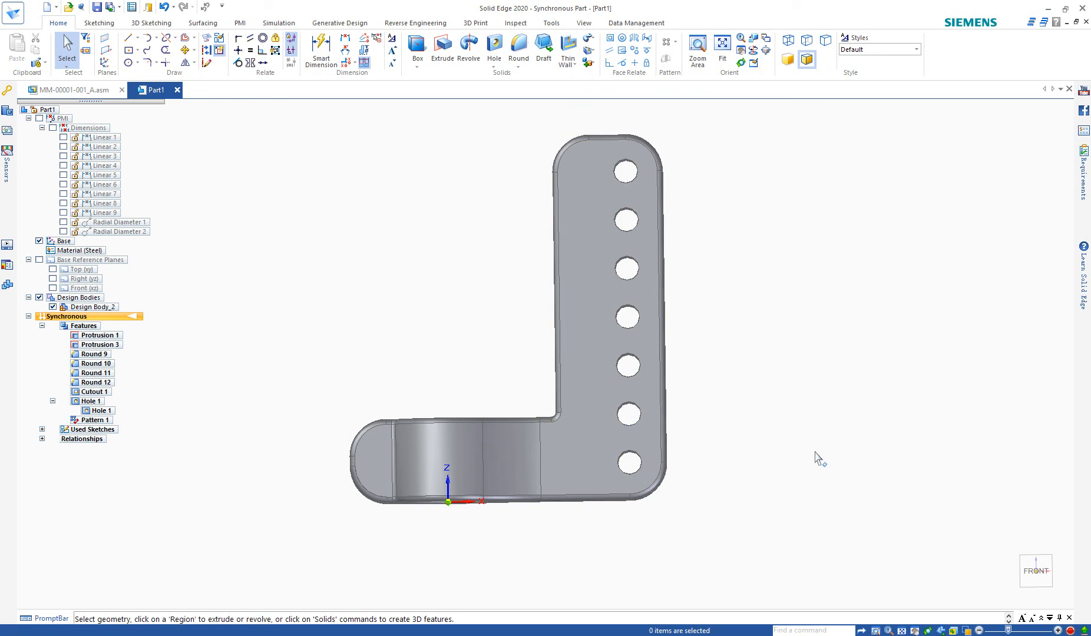
{"action": "middle_click_drag", "start_coordinate": [774, 511], "coordinate": [776, 510]}
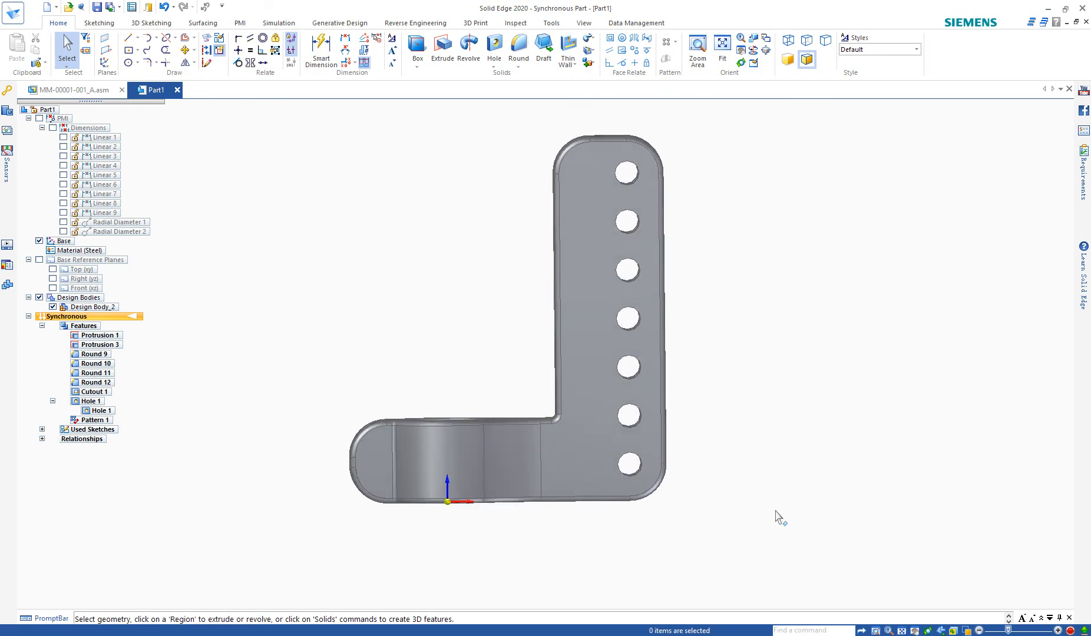
Step: Orient the part to the front view and window-select the upright leg's outer faces together with the hole pattern
{"action": "left_click", "coordinate": [1038, 574]}
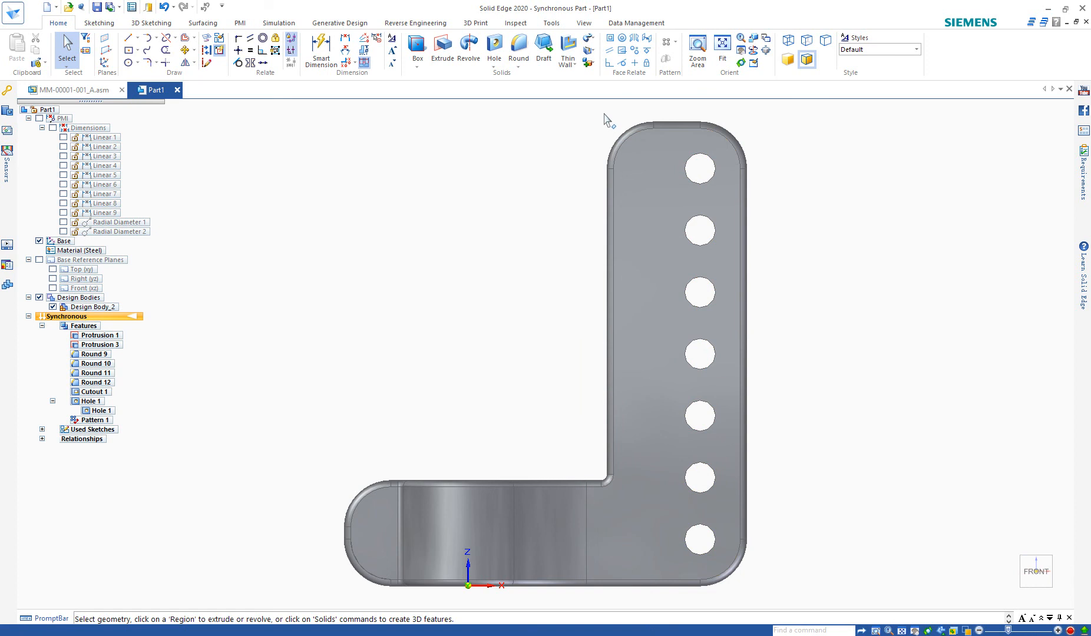
{"action": "left_click_drag", "start_coordinate": [604, 115], "coordinate": [795, 599]}
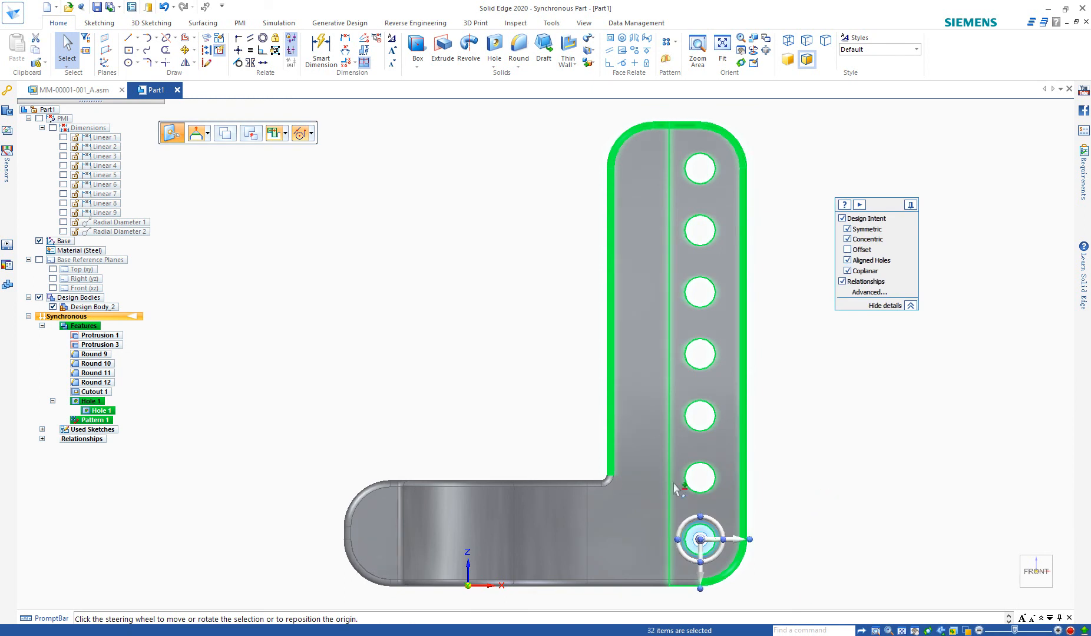
{"action": "scroll", "coordinate": [604, 481], "scroll_direction": "up", "scroll_amount": 1}
{"action": "scroll", "coordinate": [603, 482], "scroll_direction": "up", "scroll_amount": 4}
{"action": "middle_click_drag", "start_coordinate": [625, 479], "coordinate": [634, 492]}
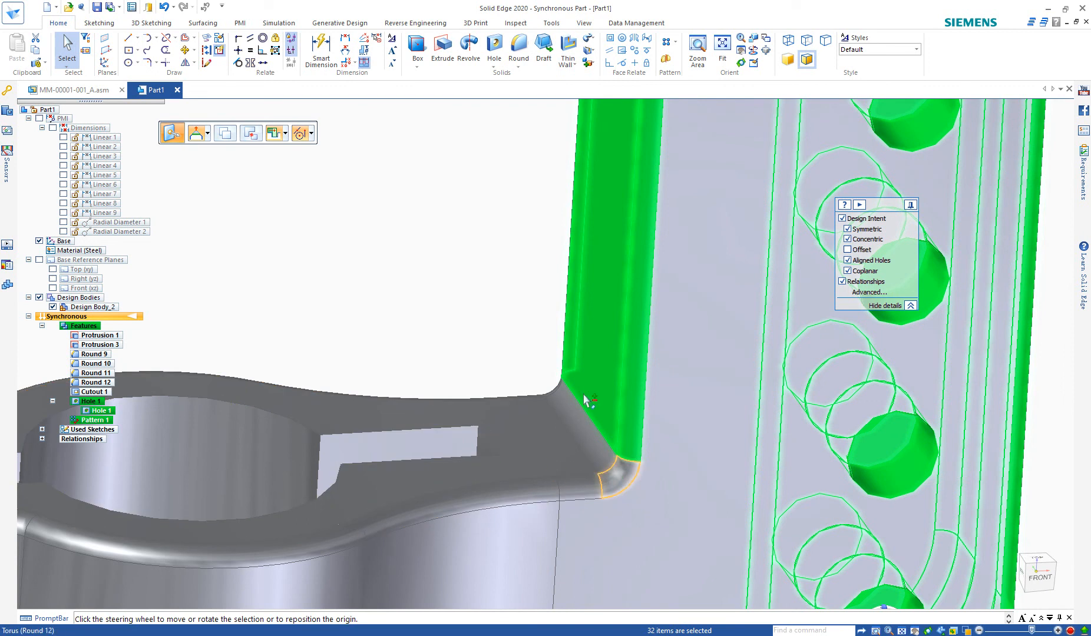
{"action": "scroll", "coordinate": [723, 436], "scroll_direction": "down", "scroll_amount": 5}
{"action": "middle_click_drag", "start_coordinate": [791, 412], "coordinate": [770, 390]}
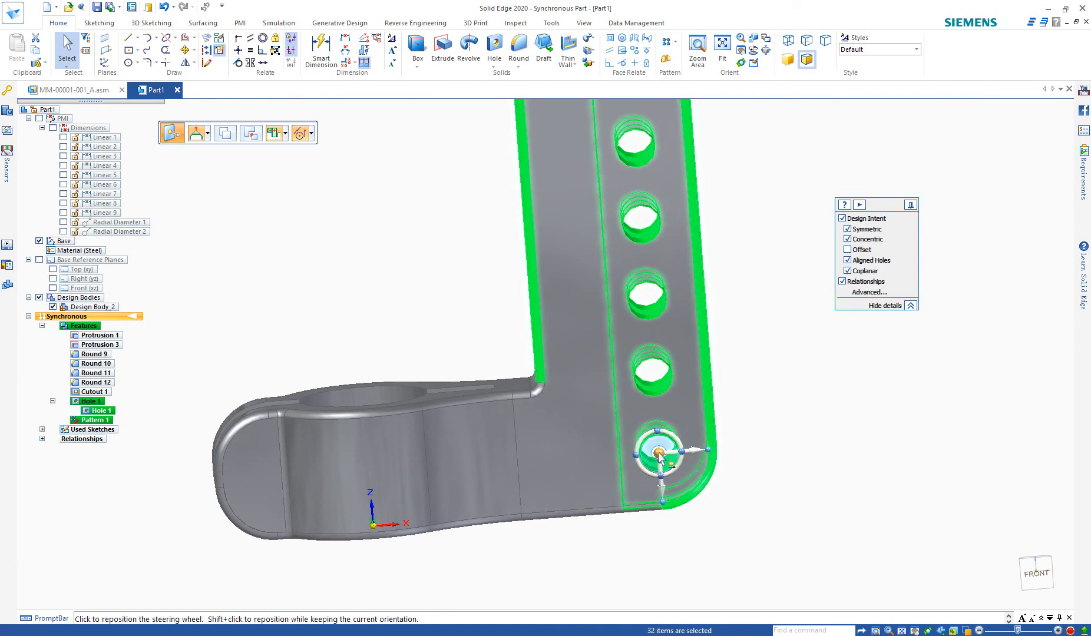
Step: Reposition the steering wheel onto the leg's lowest hole centre and rotate the selected leg faces and hole pattern about it, tilting the leg outward freehand
{"action": "left_click", "coordinate": [658, 455]}
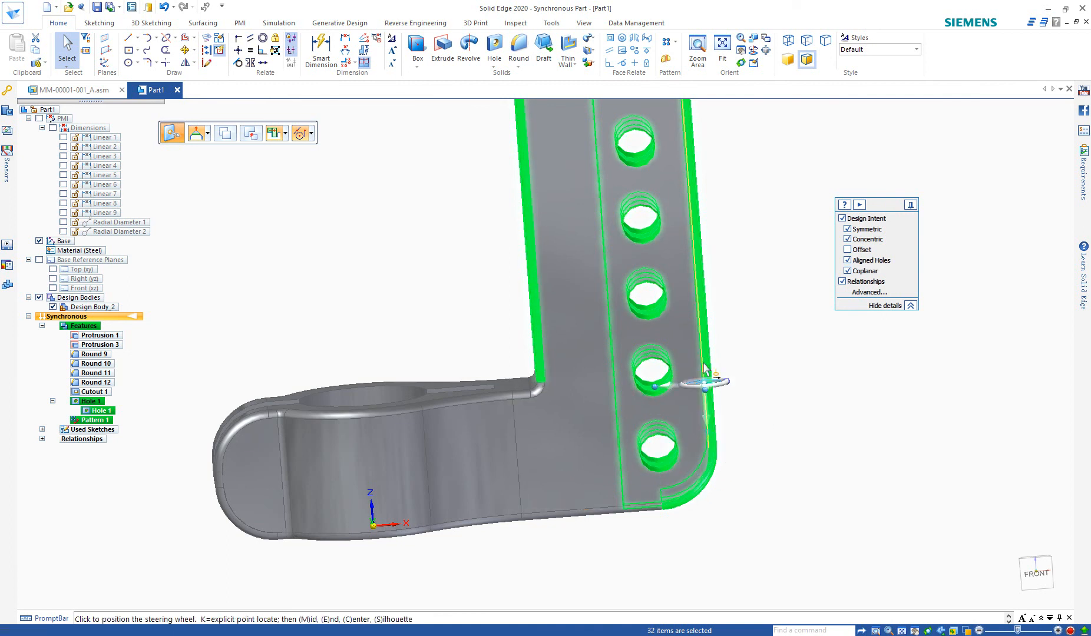
{"action": "left_click", "coordinate": [673, 334]}
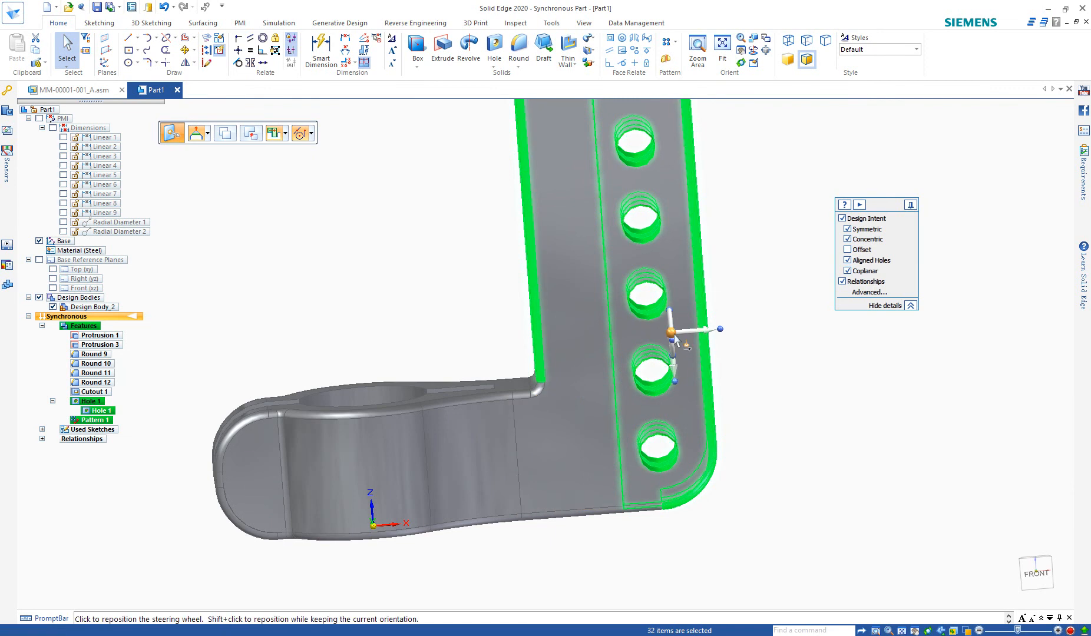
{"action": "left_click", "coordinate": [670, 332]}
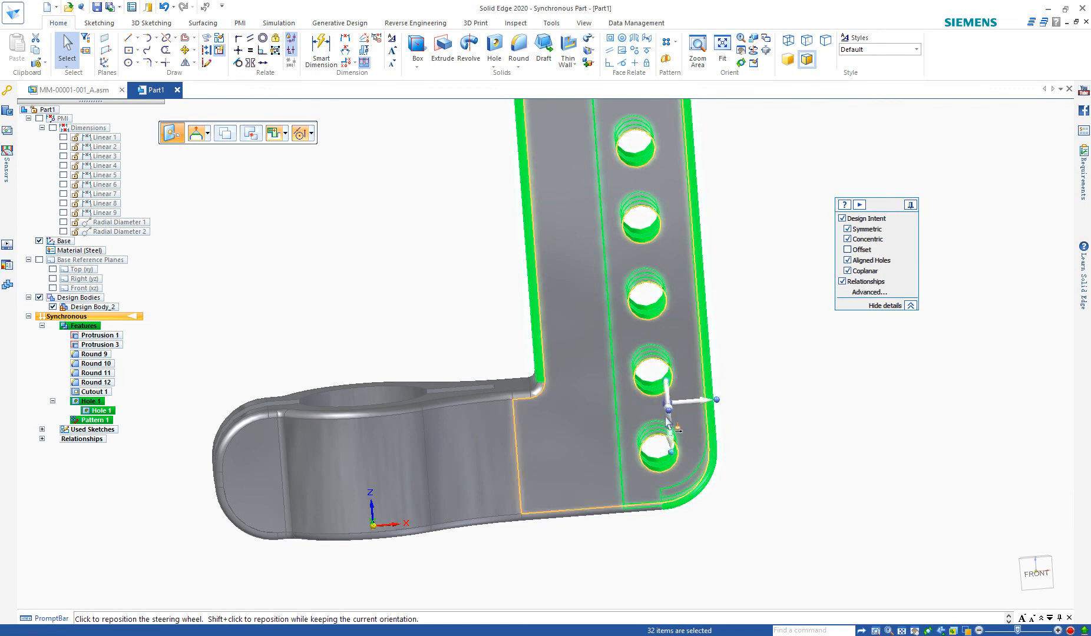
{"action": "left_click", "coordinate": [677, 468]}
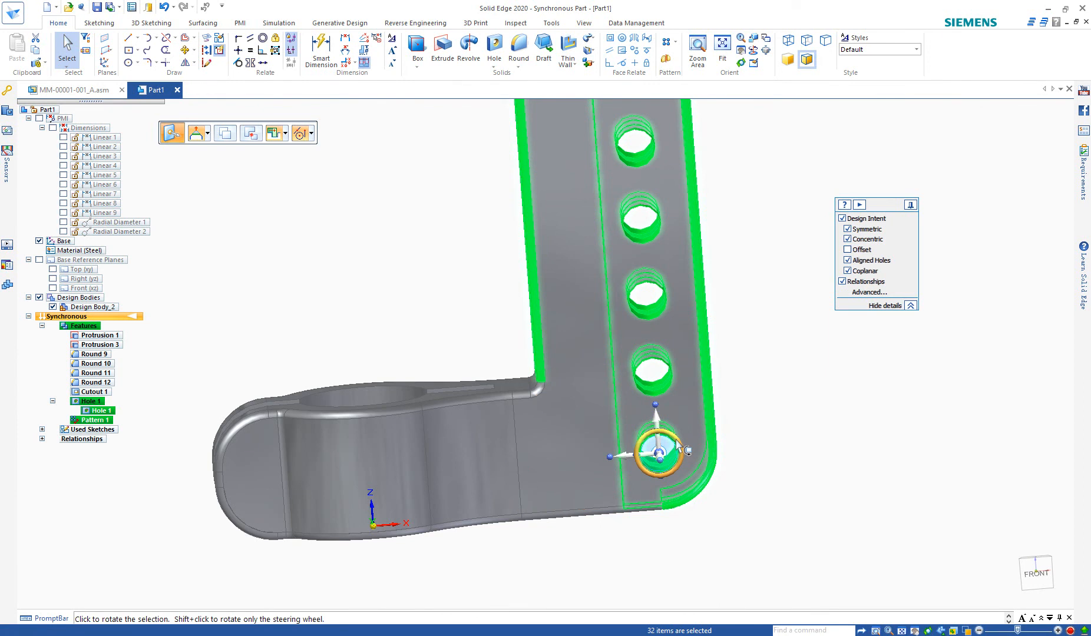
{"action": "left_click", "coordinate": [677, 443]}
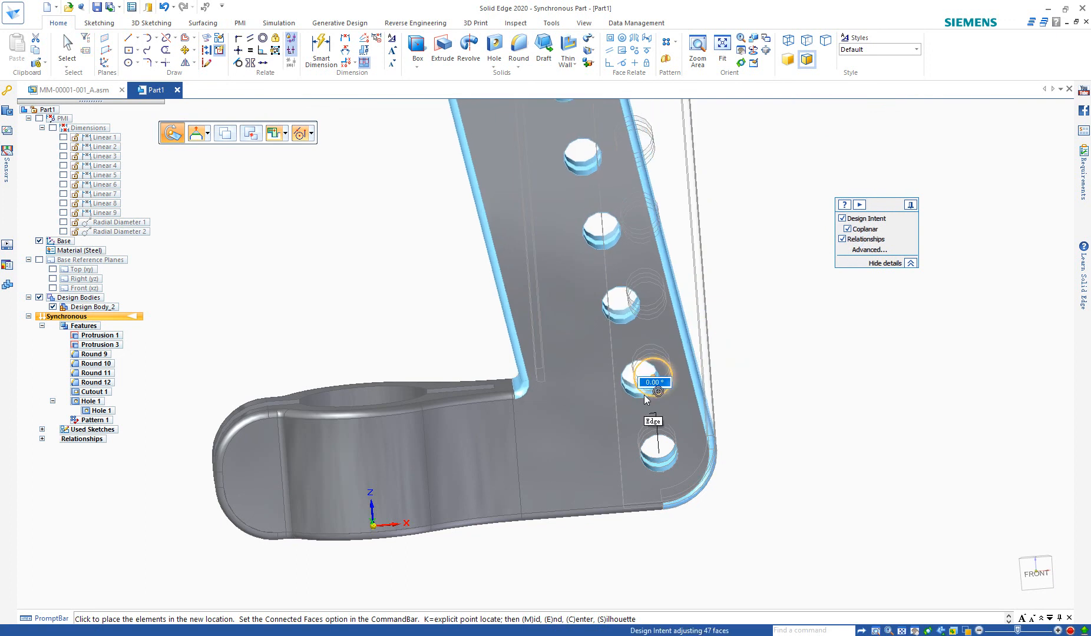
{"action": "left_click", "coordinate": [645, 396]}
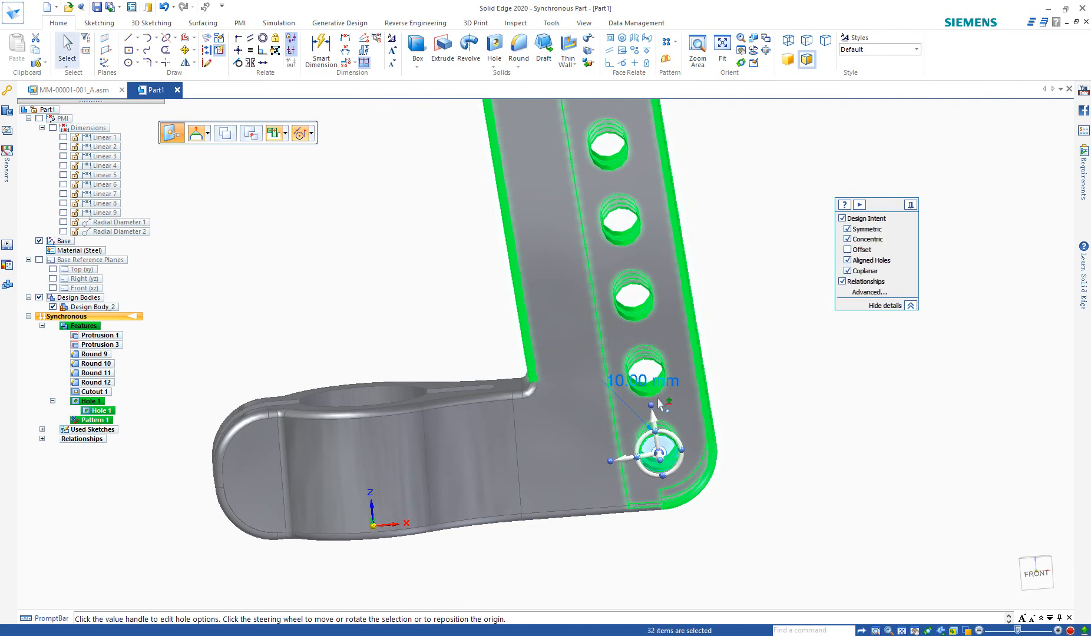
Step: Clear the selection and examine the rotated leg and its hole pattern from the front and from several oblique angles
{"action": "scroll", "coordinate": [684, 428], "scroll_direction": "down", "scroll_amount": 3}
{"action": "middle_click_drag", "start_coordinate": [729, 476], "coordinate": [500, 486]}
{"action": "key", "text": "ctrl+f"}
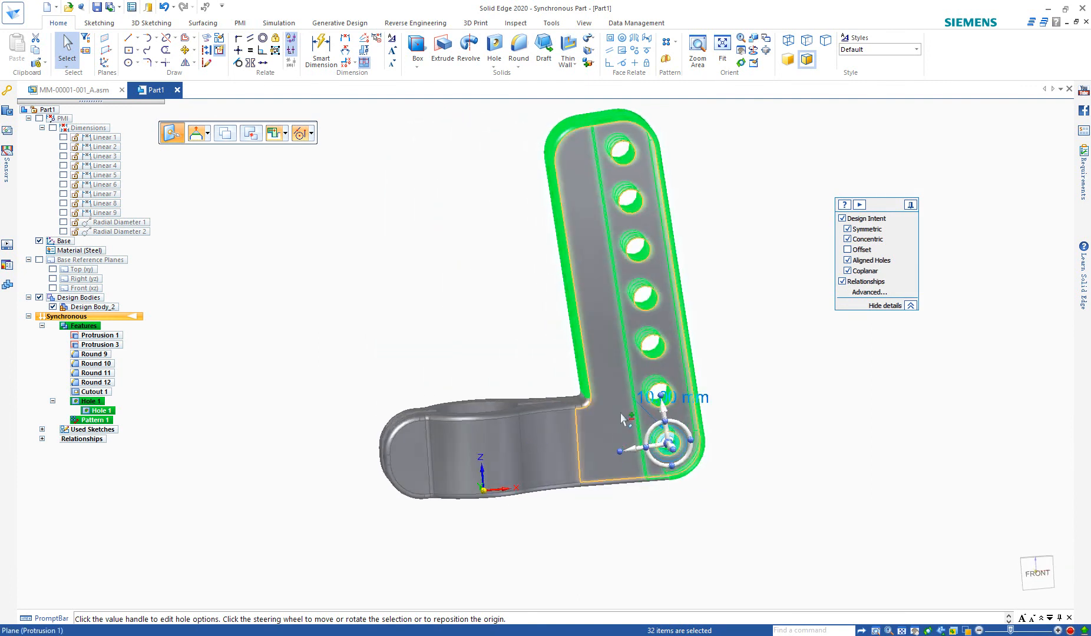
{"action": "middle_click_drag", "start_coordinate": [648, 322], "coordinate": [652, 446]}
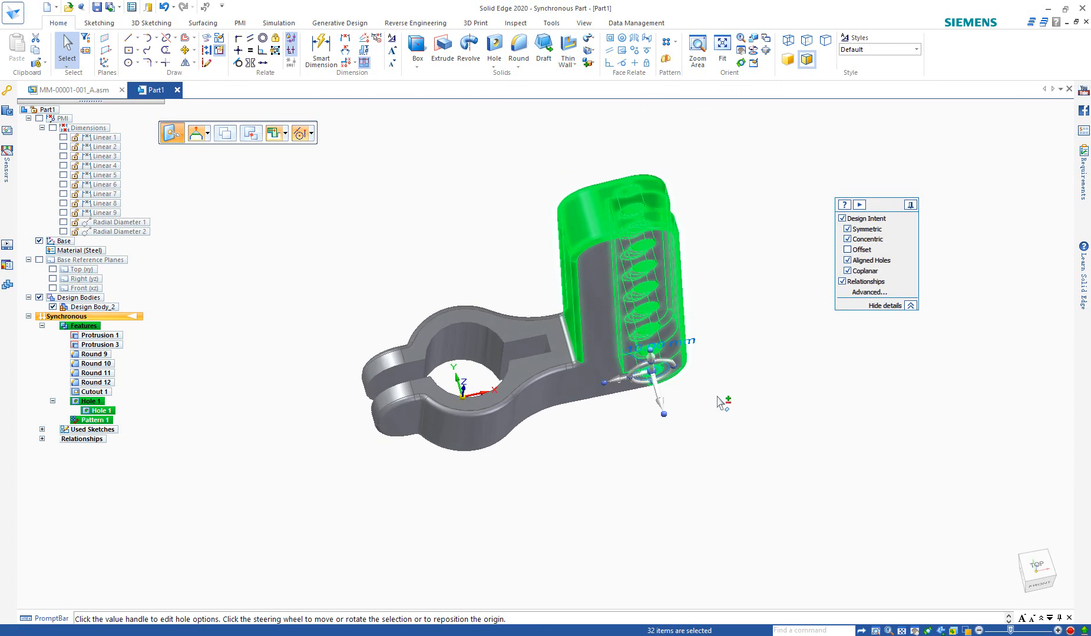
{"action": "middle_click_drag", "start_coordinate": [611, 373], "coordinate": [603, 305]}
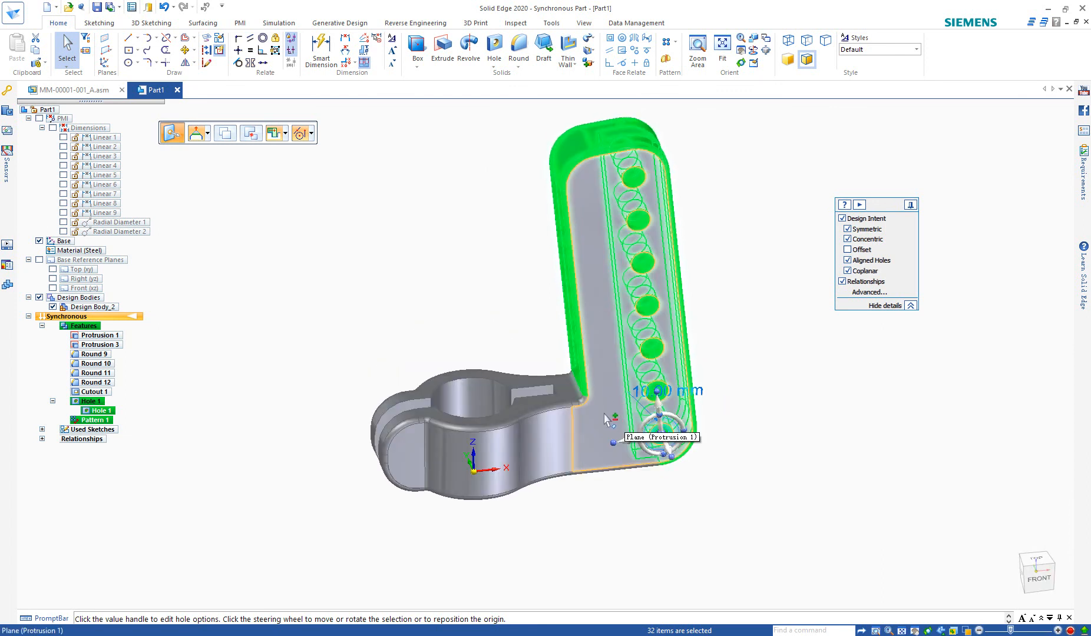
{"action": "key", "text": "ctrl+f"}
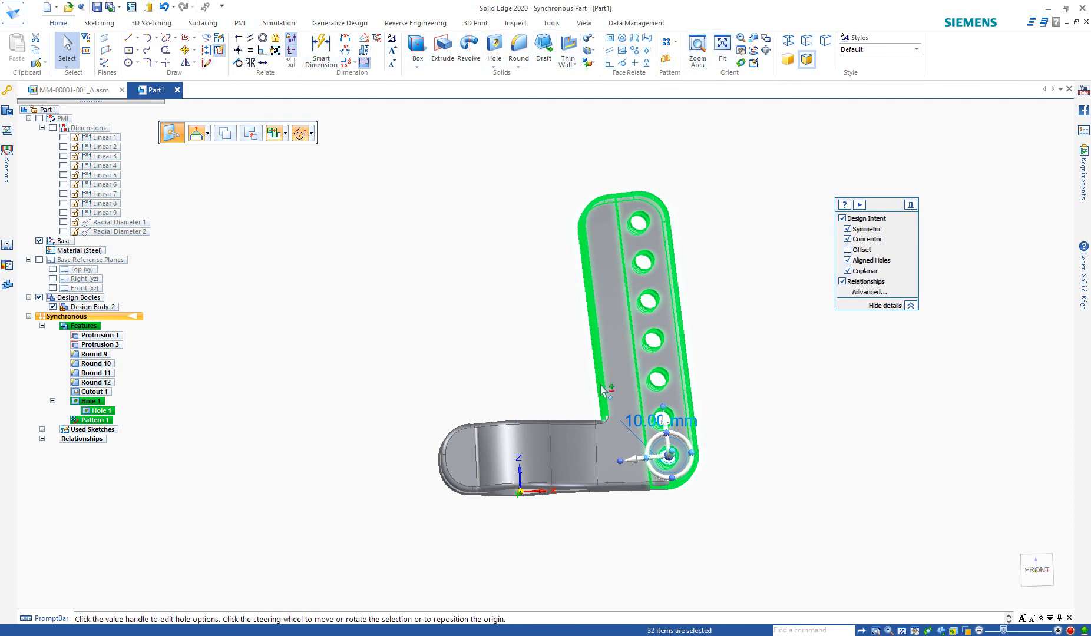
{"action": "middle_click_drag", "start_coordinate": [585, 341], "coordinate": [648, 366]}
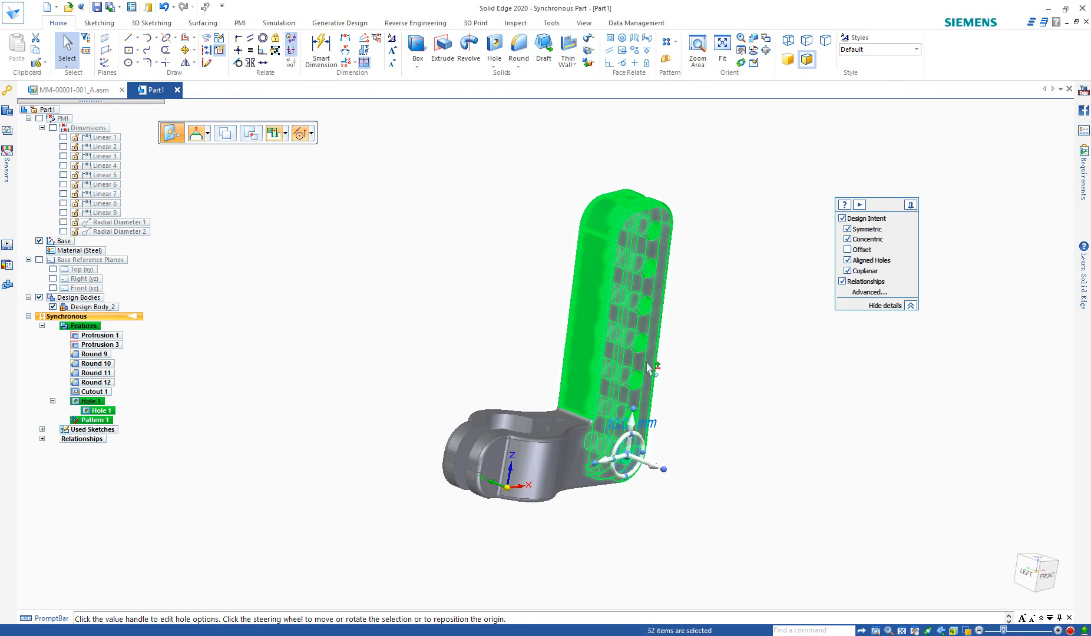
{"action": "left_click", "coordinate": [766, 389]}
{"action": "middle_click_drag", "start_coordinate": [760, 448], "coordinate": [684, 405]}
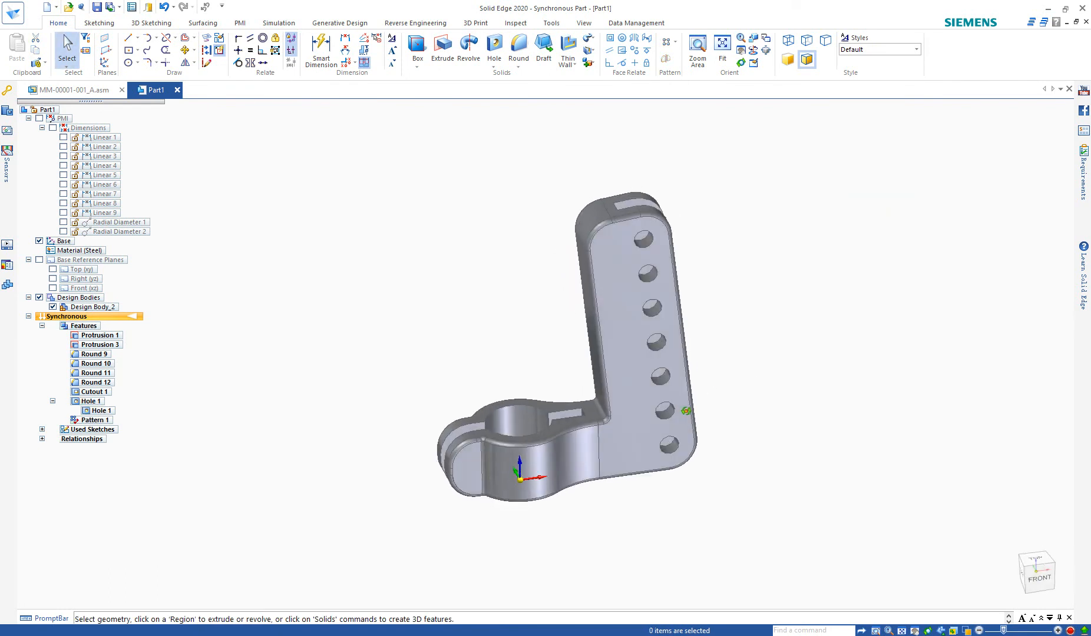
{"action": "key", "text": "ctrl+f"}
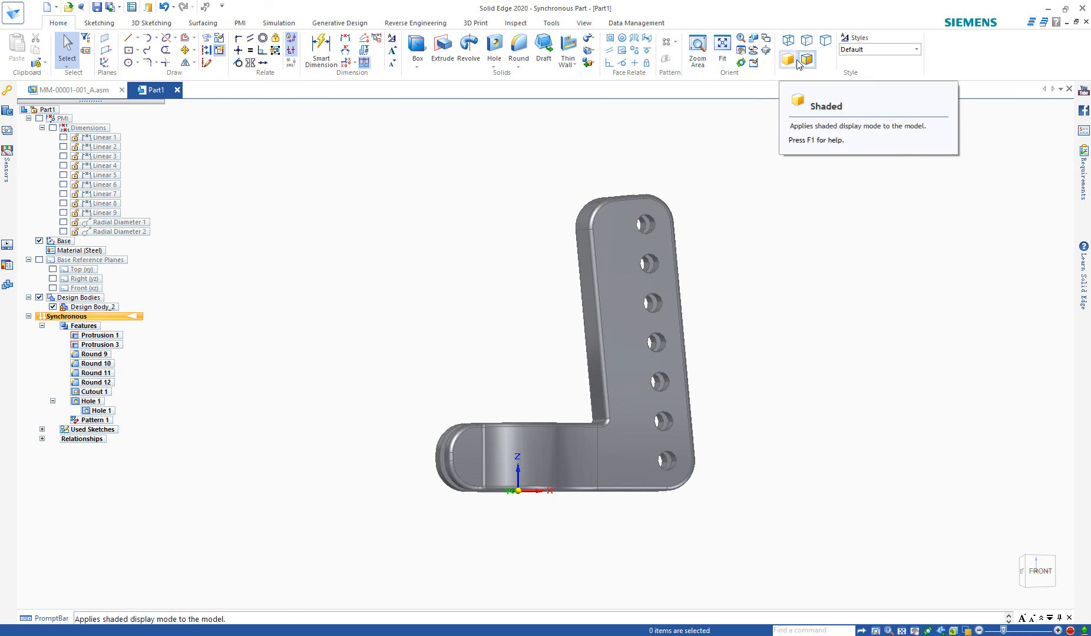
{"action": "middle_click_drag", "start_coordinate": [758, 303], "coordinate": [693, 457]}
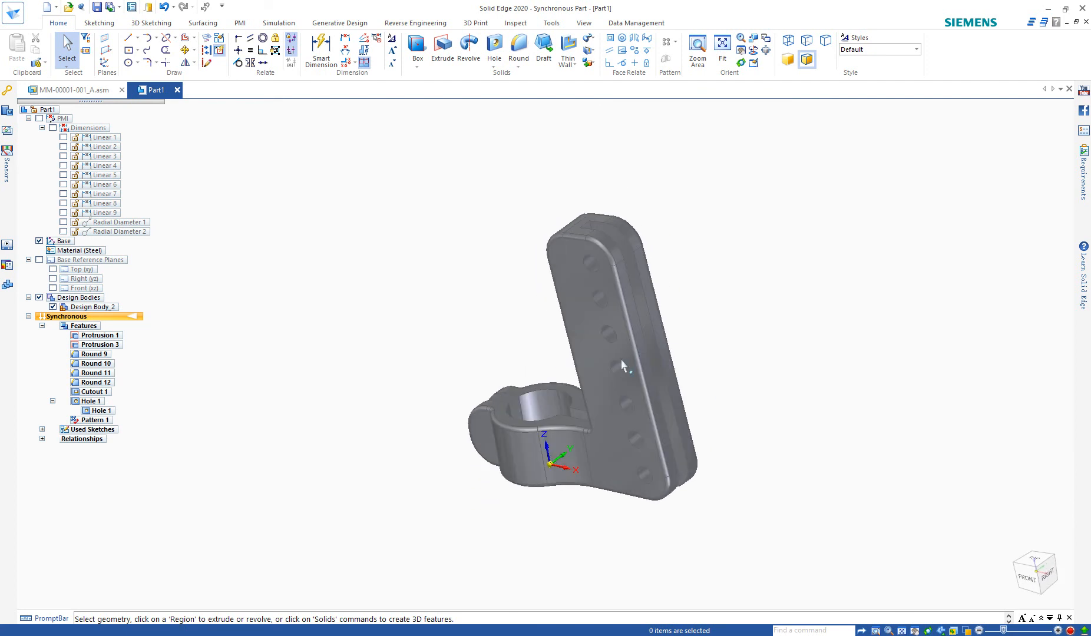
{"action": "mouse_move", "coordinate": [628, 373]}
{"action": "middle_mouse_down"}
{"action": "mouse_move", "coordinate": [704, 366]}
{"action": "mouse_move", "coordinate": [662, 370]}
{"action": "mouse_move", "coordinate": [679, 410]}
{"action": "mouse_move", "coordinate": [720, 406]}
{"action": "mouse_move", "coordinate": [631, 431]}
{"action": "mouse_move", "coordinate": [641, 423]}
{"action": "mouse_move", "coordinate": [629, 459]}
{"action": "mouse_move", "coordinate": [721, 431]}
{"action": "mouse_move", "coordinate": [651, 401]}
{"action": "mouse_move", "coordinate": [645, 410]}
{"action": "mouse_move", "coordinate": [640, 356]}
{"action": "middle_mouse_up"}
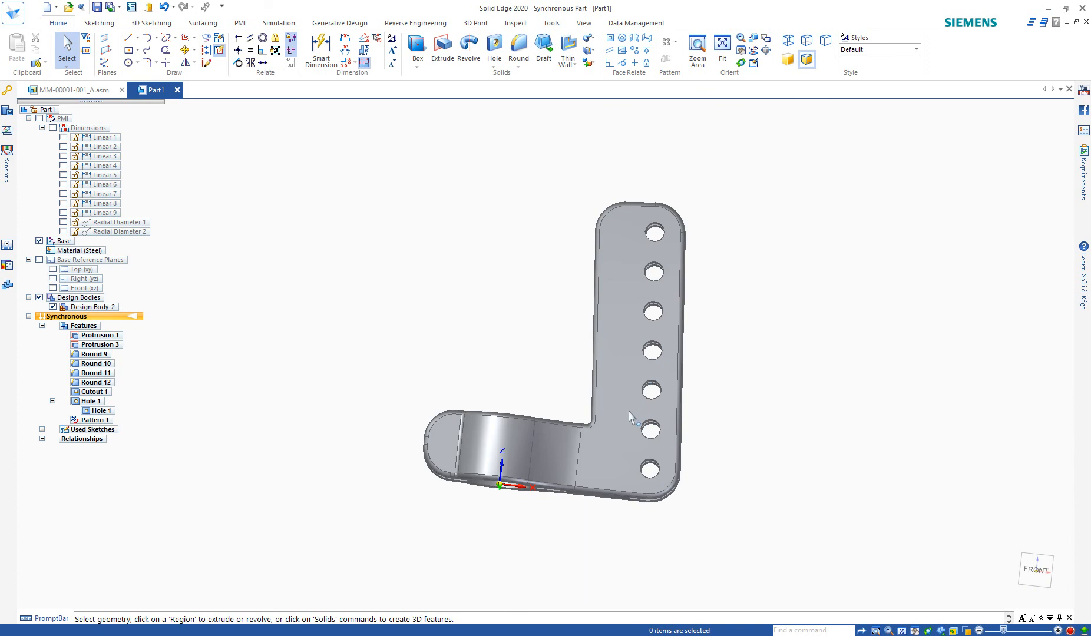